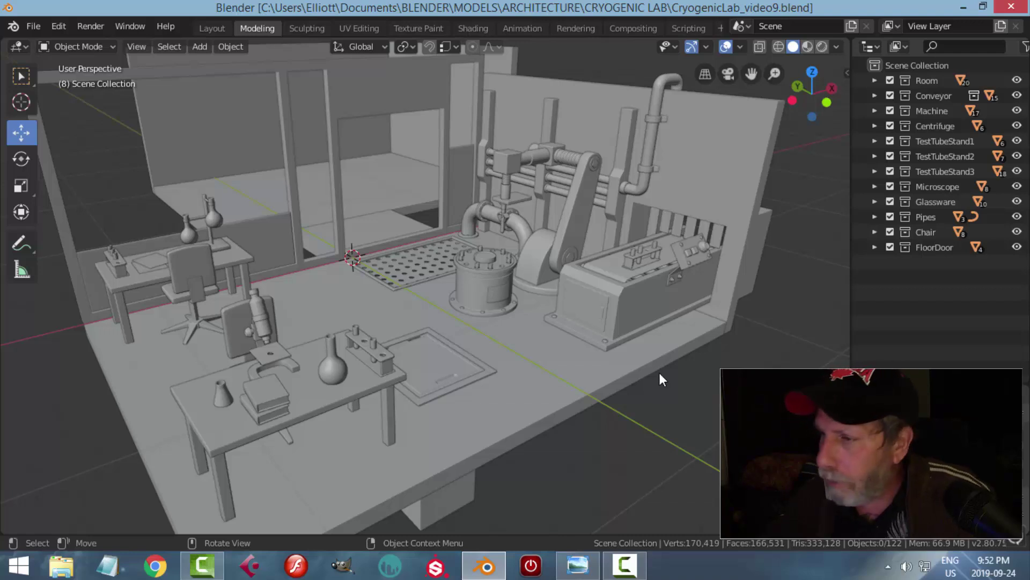
# Step: Snap the 3D cursor to the centre of the side wall's inner face beside the tall pipe
pyautogui.click(696, 187)
pyautogui.press('Tab')
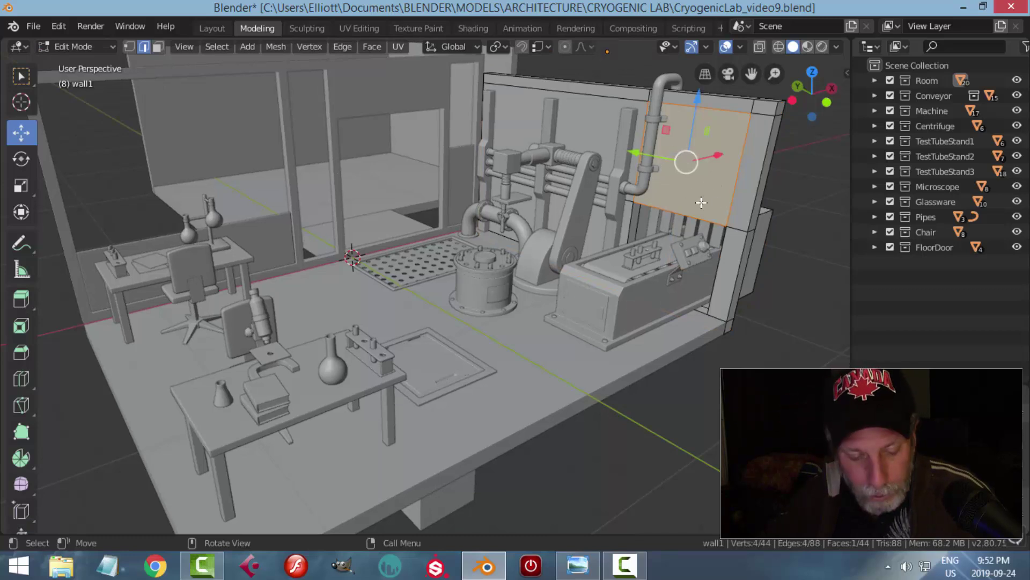
pyautogui.hotkey('shift', 's')
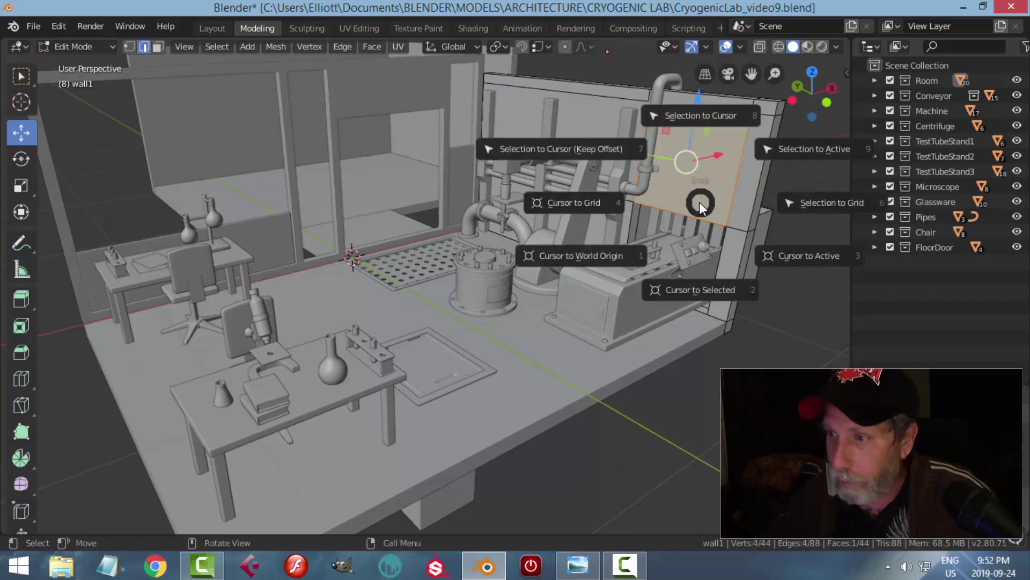
pyautogui.click(692, 292)
pyautogui.press('Tab')
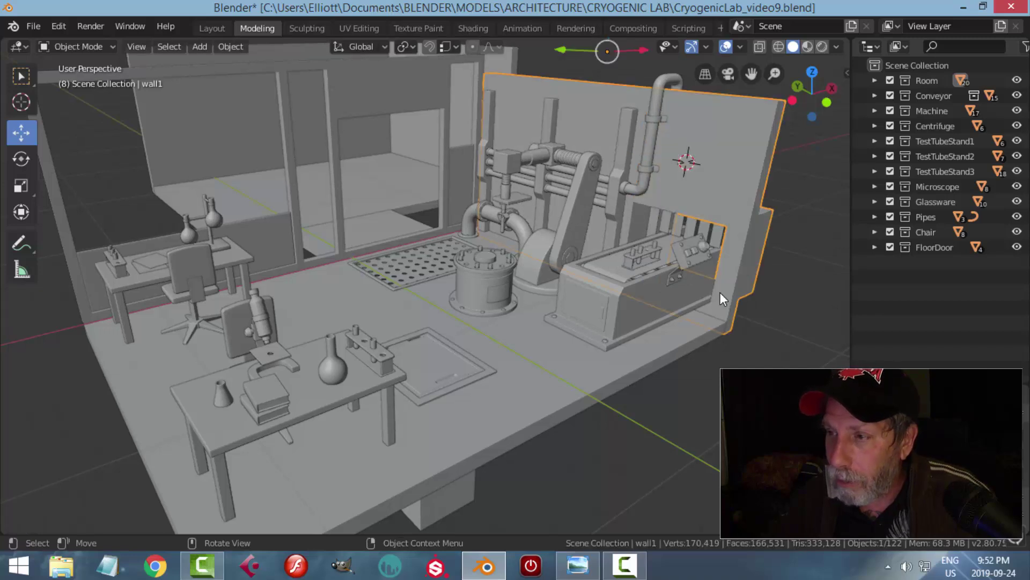
# Step: Add a cube at the 3D cursor and scale its mesh down to a small box on the wall
pyautogui.hotkey('shift', 'a')
pyautogui.moveTo(700, 254)
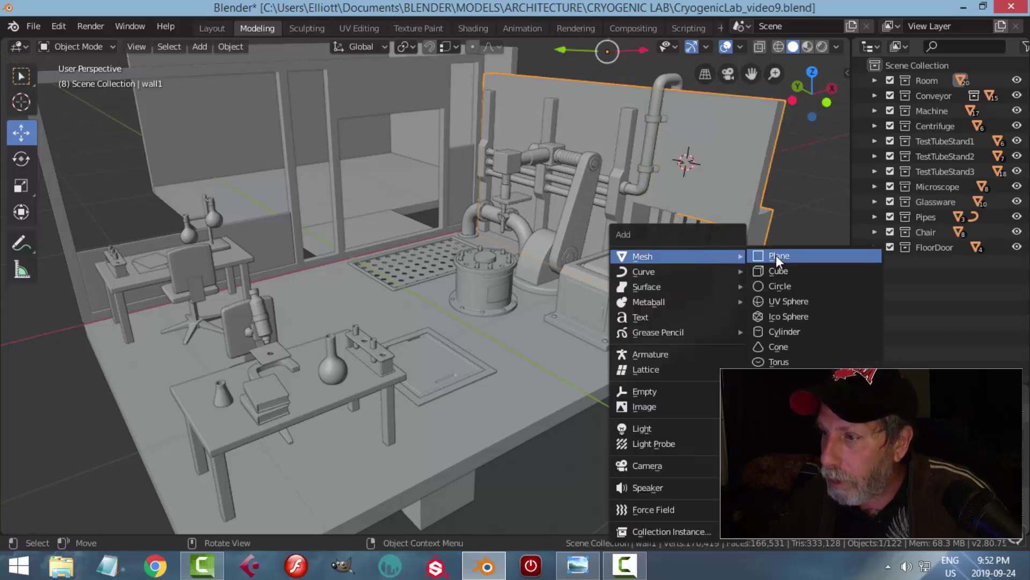
pyautogui.click(779, 271)
pyautogui.press('Tab')
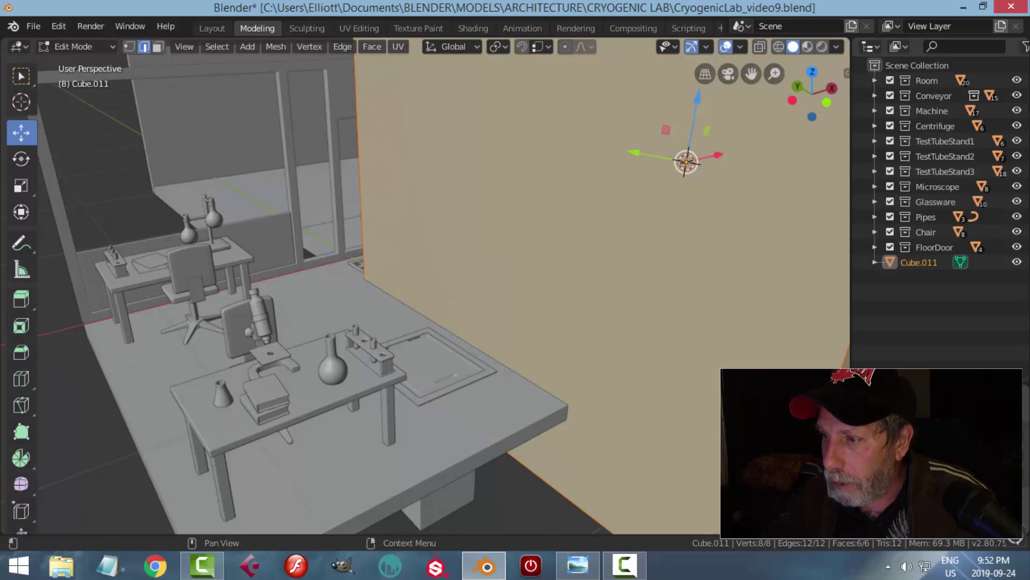
pyautogui.press('s')
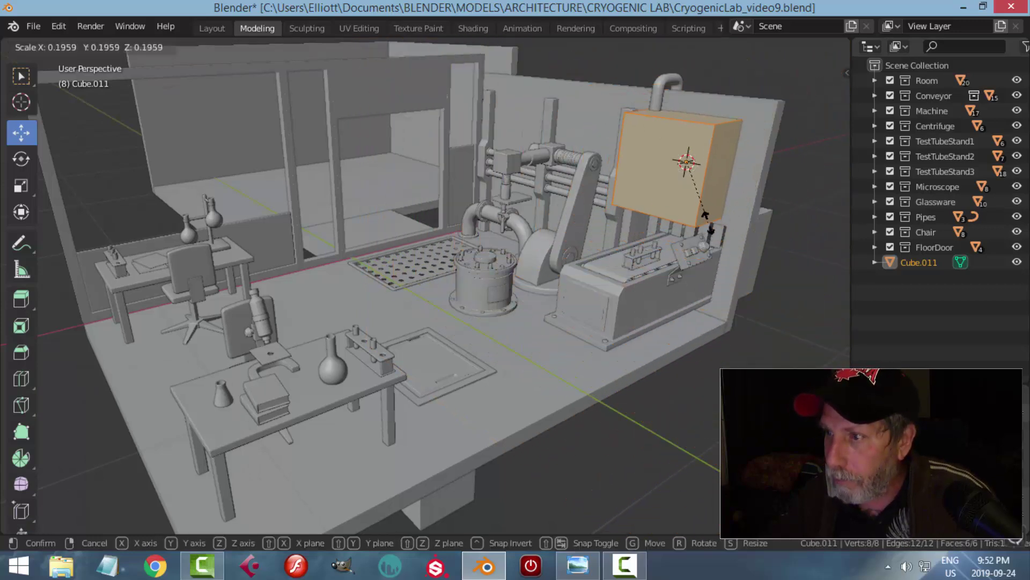
pyautogui.click(691, 178)
pyautogui.press('Tab')
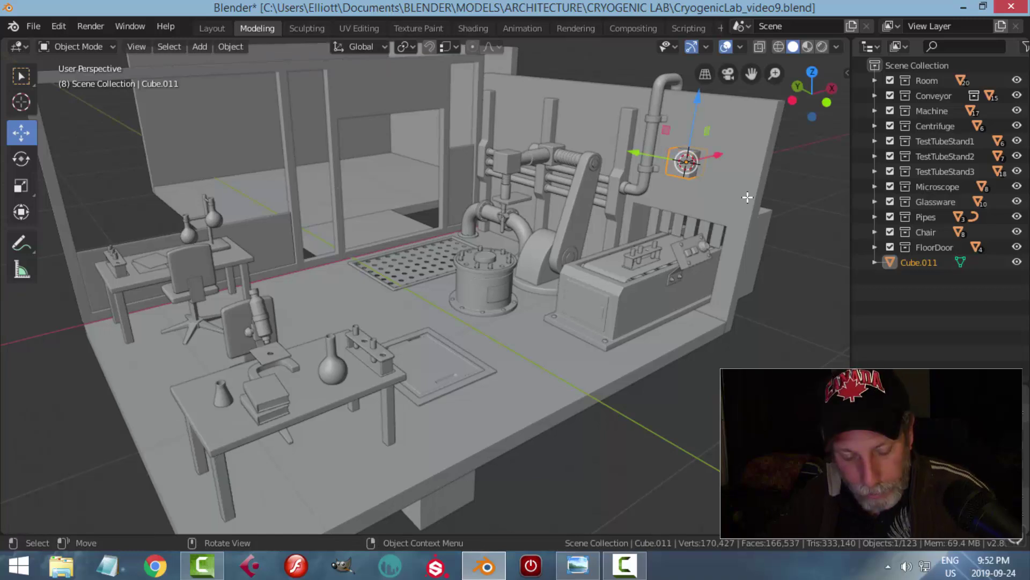
# Step: Hide every object except the new cube and frame it in the view
pyautogui.hotkey('shift', 'h')
pyautogui.scroll(1, 748, 197)
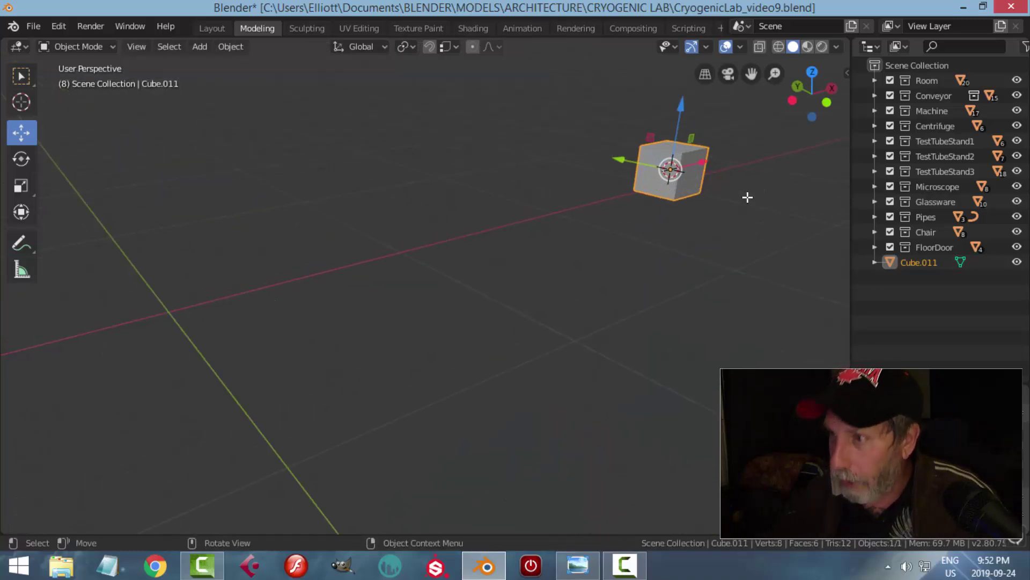
pyautogui.press('KP_Decimal')
pyautogui.scroll(-4, 606, 261)
pyautogui.moveTo(607, 260); pyautogui.dragTo(624, 257, button='middle')
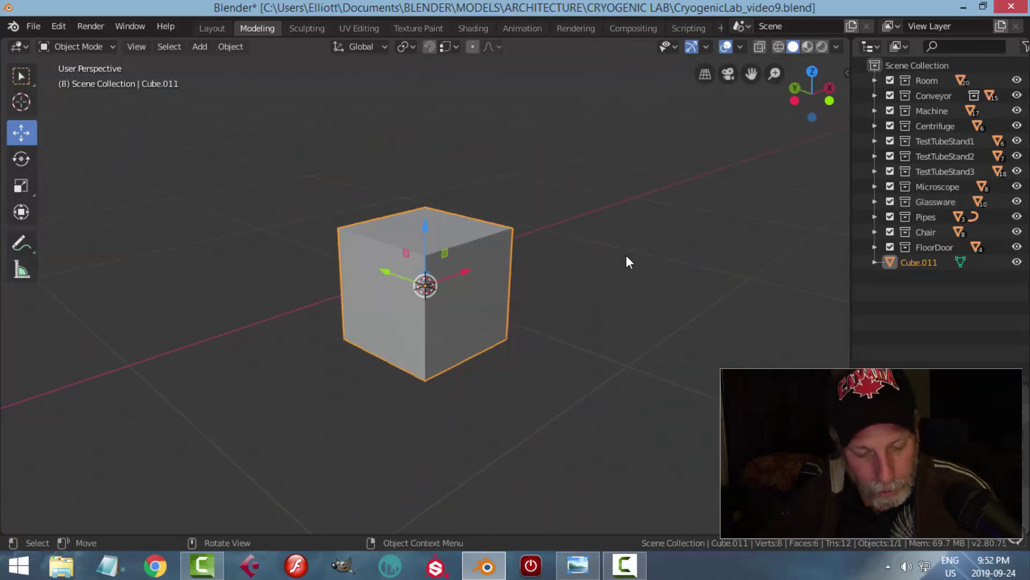
# Step: Add a level 3 Subdivision Surface modifier to the cube and apply it
pyautogui.hotkey('ctrl', '3')
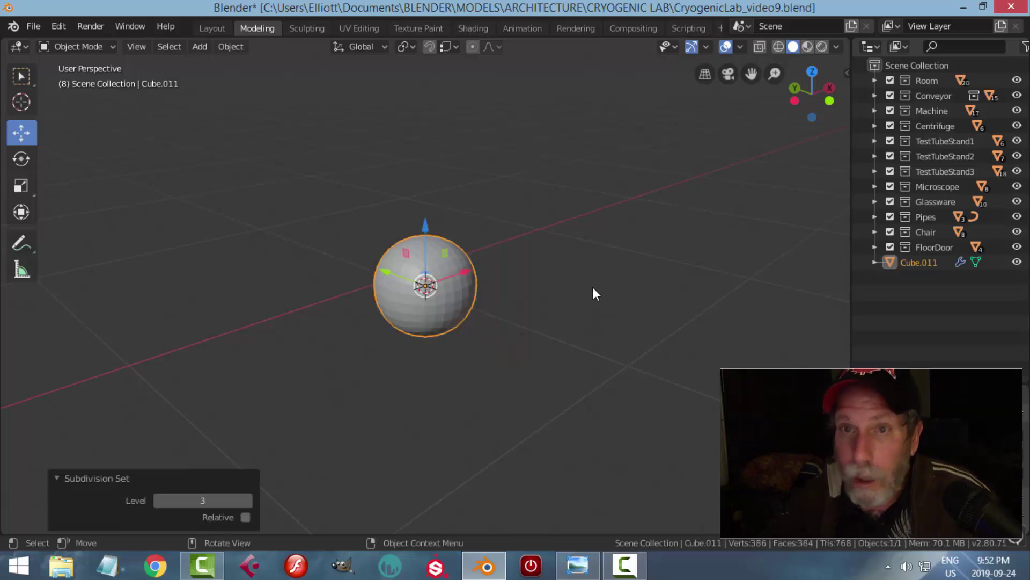
pyautogui.moveTo(922, 370); pyautogui.dragTo(922, 140)
pyautogui.click(863, 337)
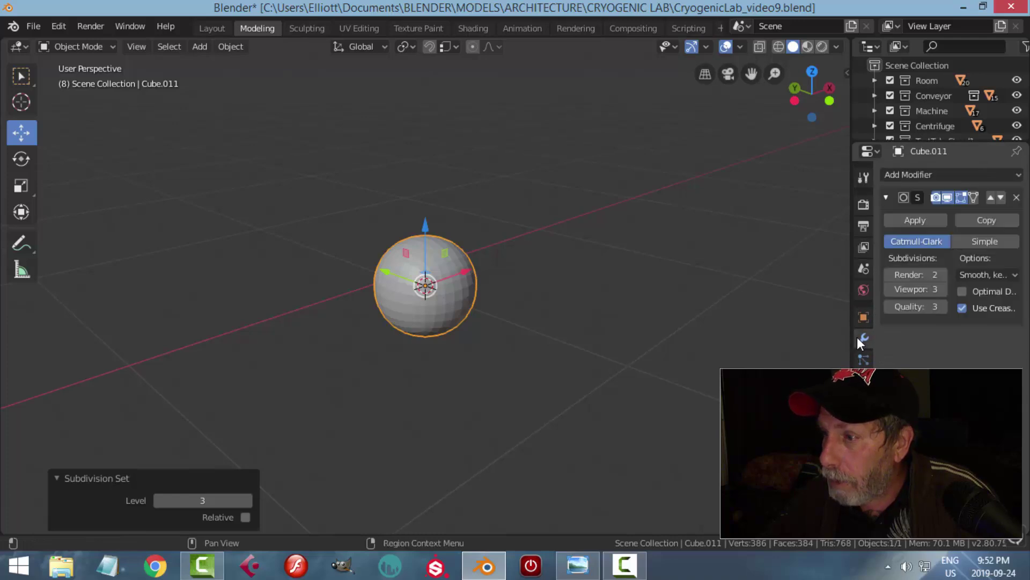
pyautogui.click(891, 225)
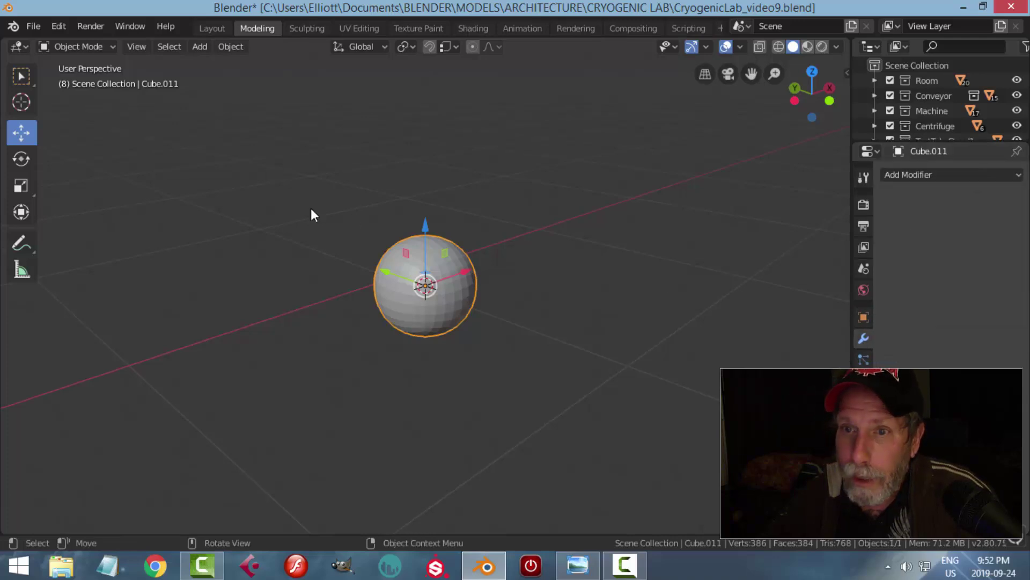
# Step: Run To Sphere with factor 1 on the subdivided cube and shade it smooth
pyautogui.click(233, 48)
pyautogui.moveTo(278, 62)
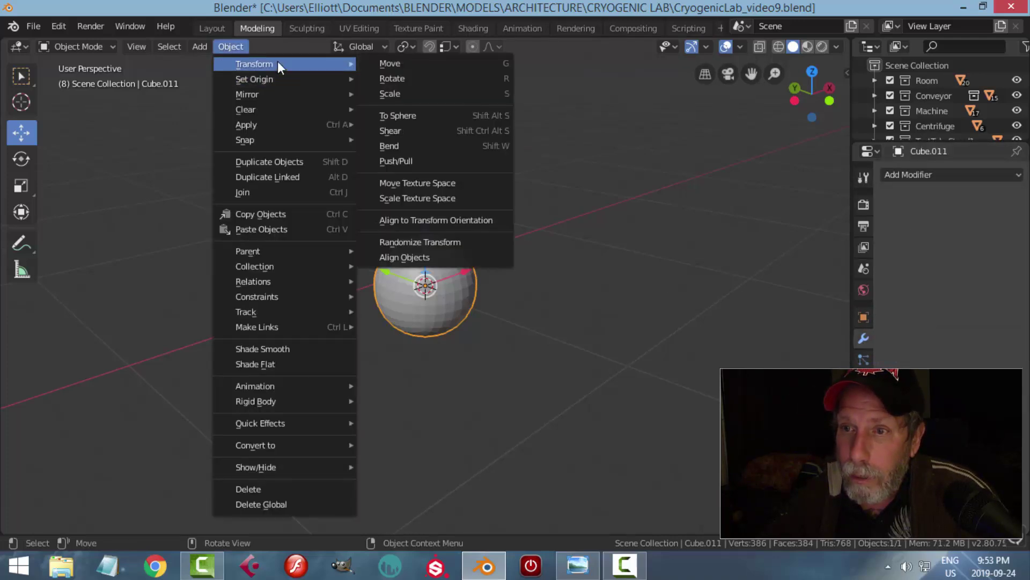
pyautogui.click(422, 114)
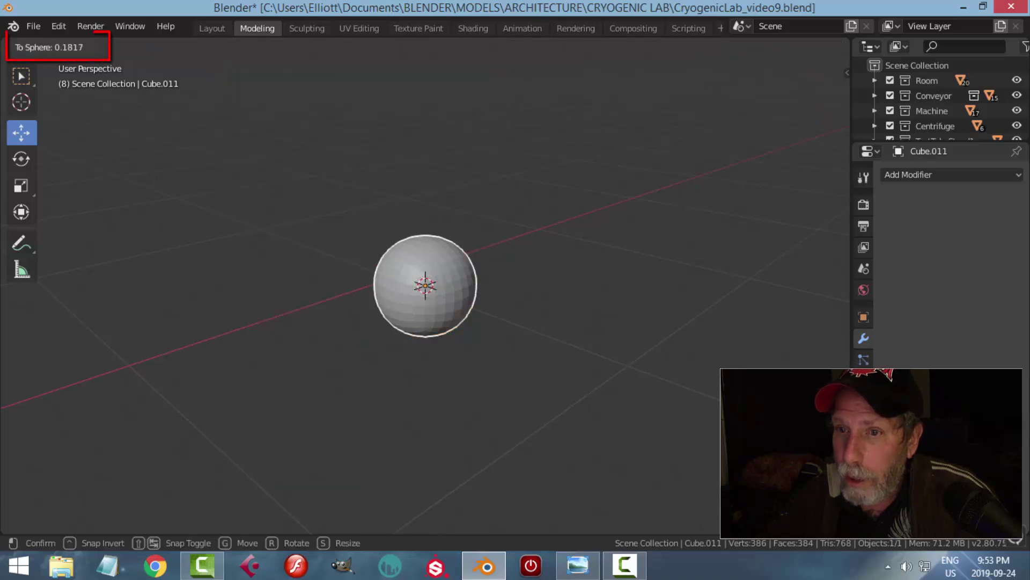
pyautogui.click(123, 191)
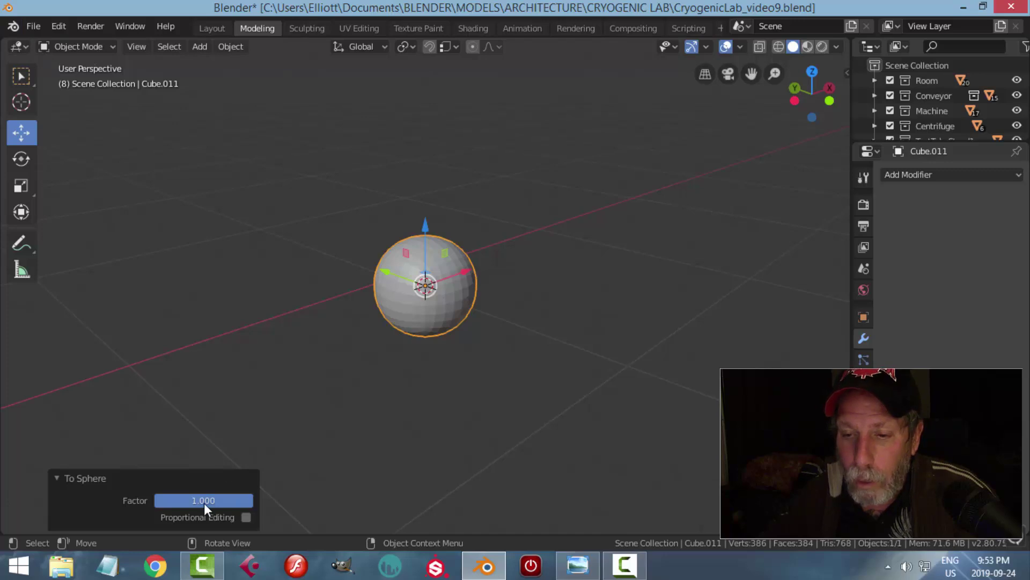
pyautogui.rightClick(443, 317)
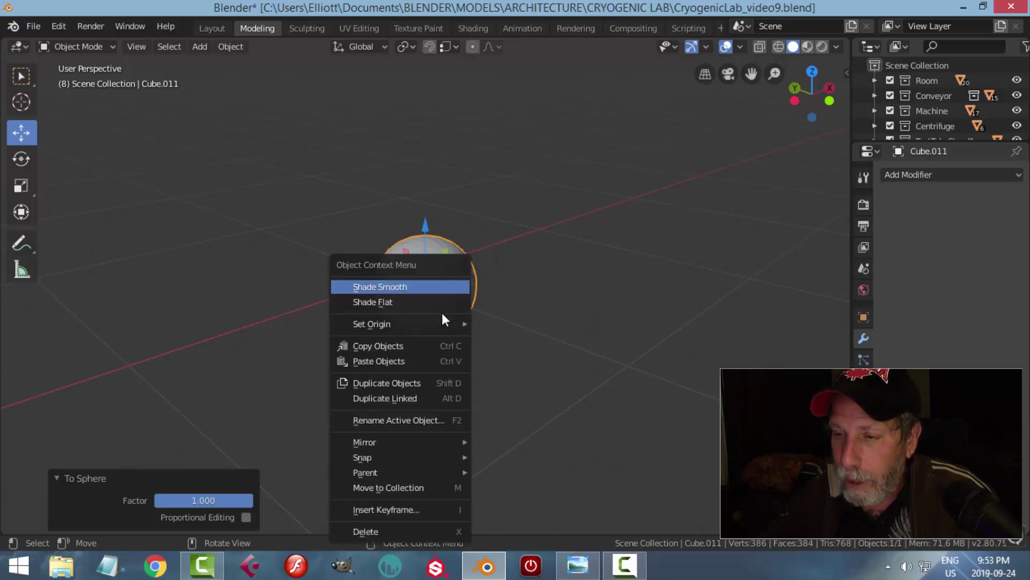
pyautogui.click(419, 289)
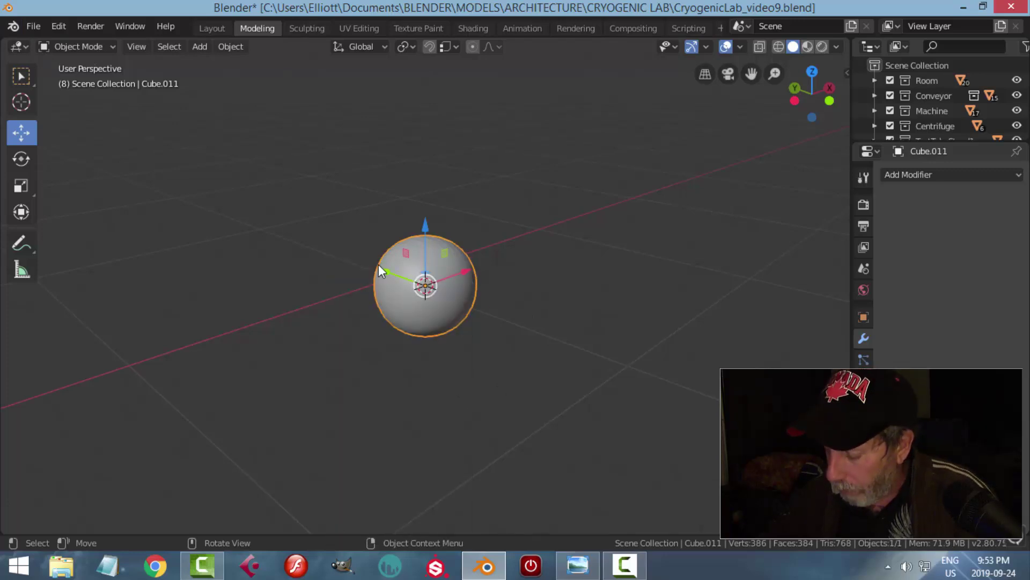
# Step: Delete the +X half of the sphere's vertices in front wireframe view, keeping the centre line
pyautogui.press('KP_1')
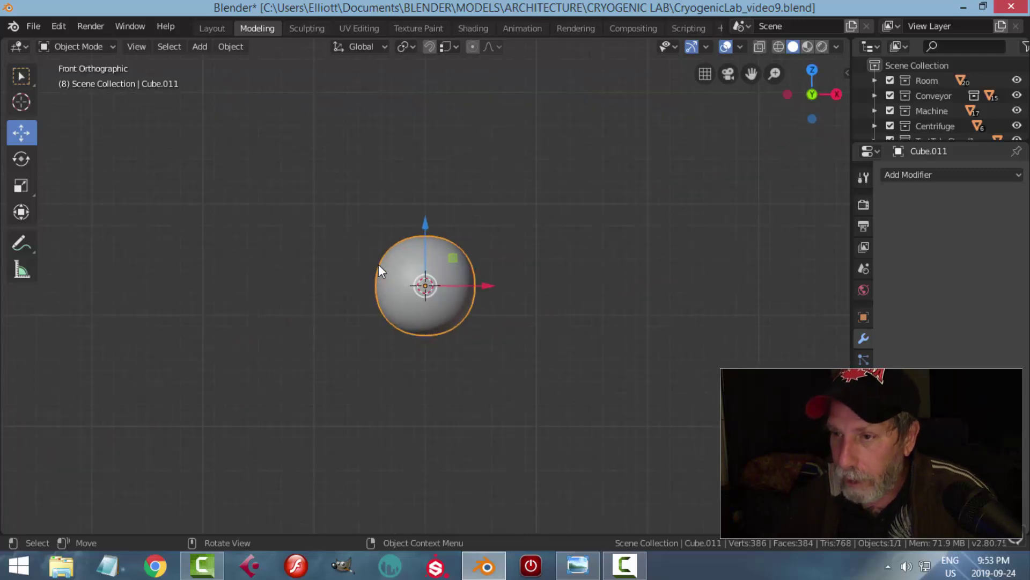
pyautogui.scroll(2, 485, 356)
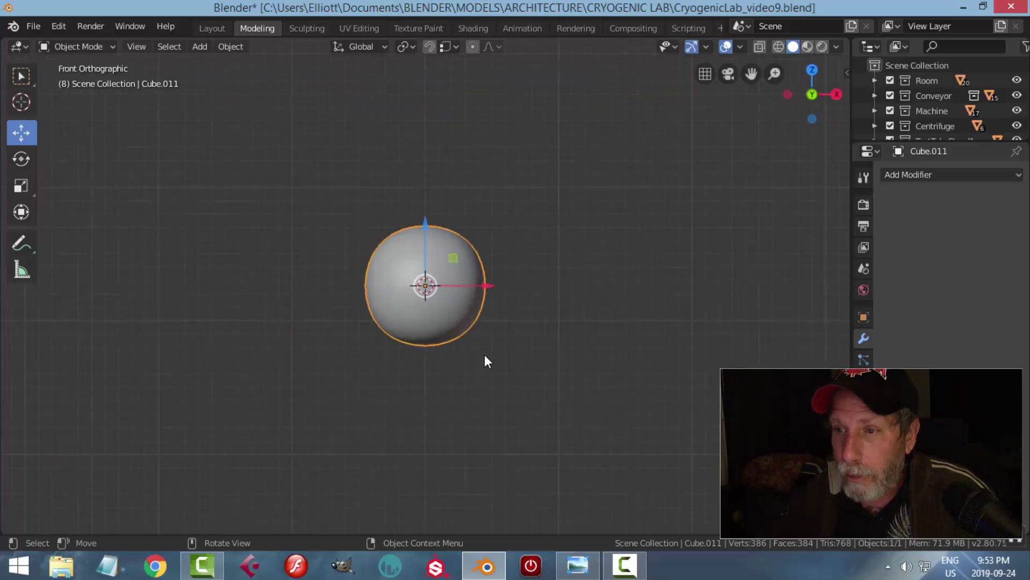
pyautogui.press('Tab')
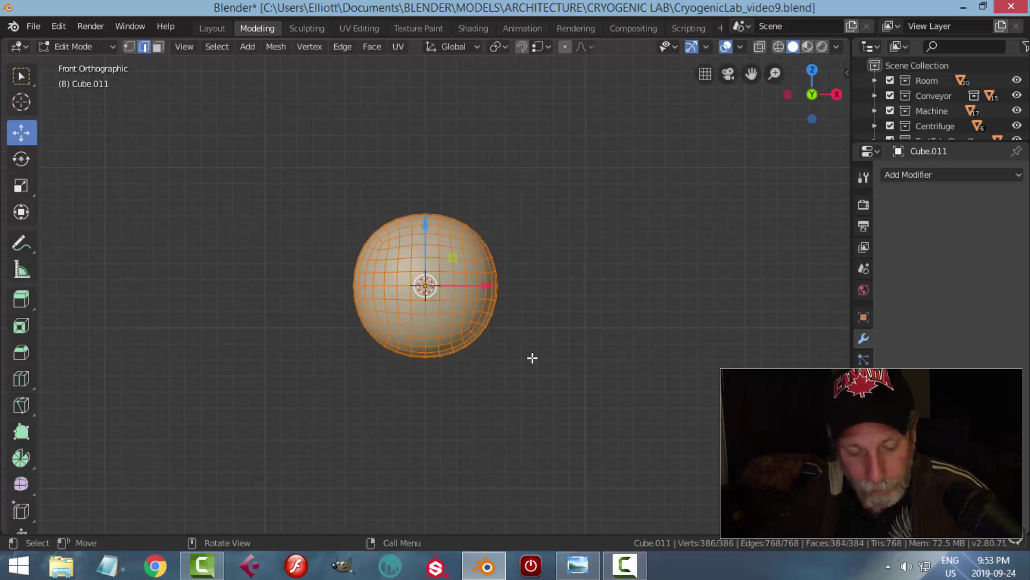
pyautogui.hotkey('alt', 'a')
pyautogui.press('z')
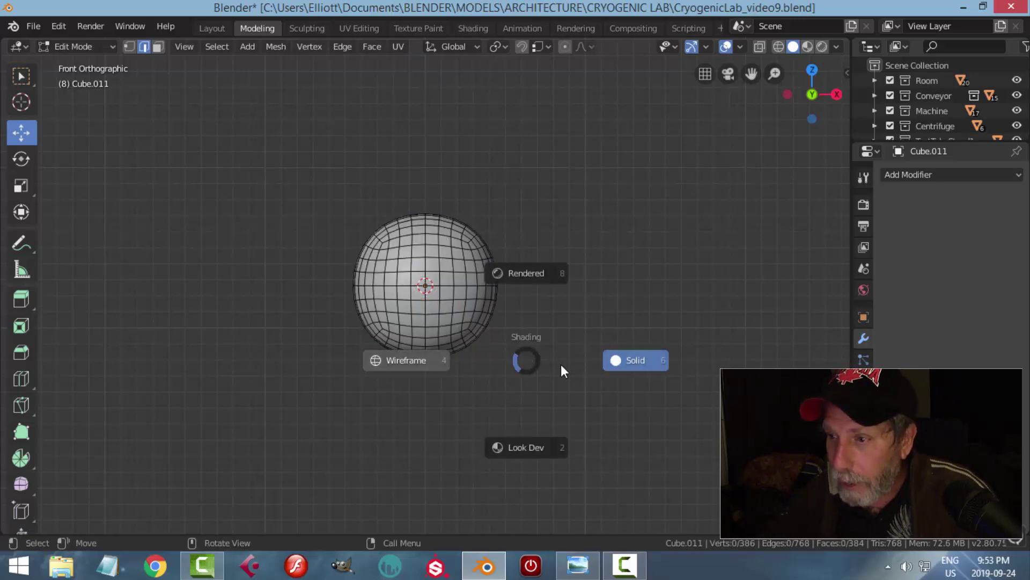
pyautogui.click(426, 362)
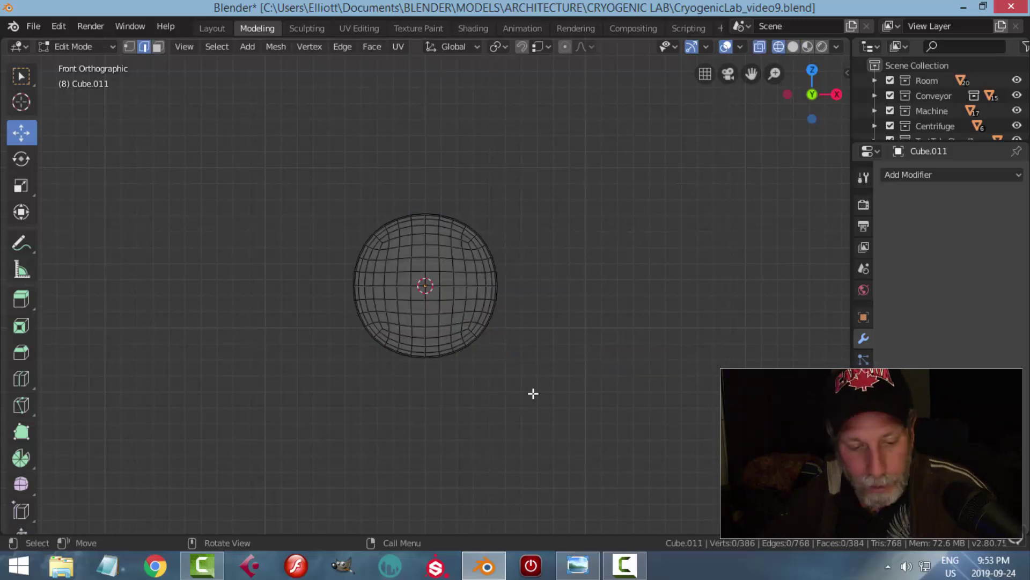
pyautogui.press('1')
pyautogui.press('b')
pyautogui.moveTo(529, 432); pyautogui.dragTo(433, 176)
pyautogui.press('x')
pyautogui.click(432, 176)
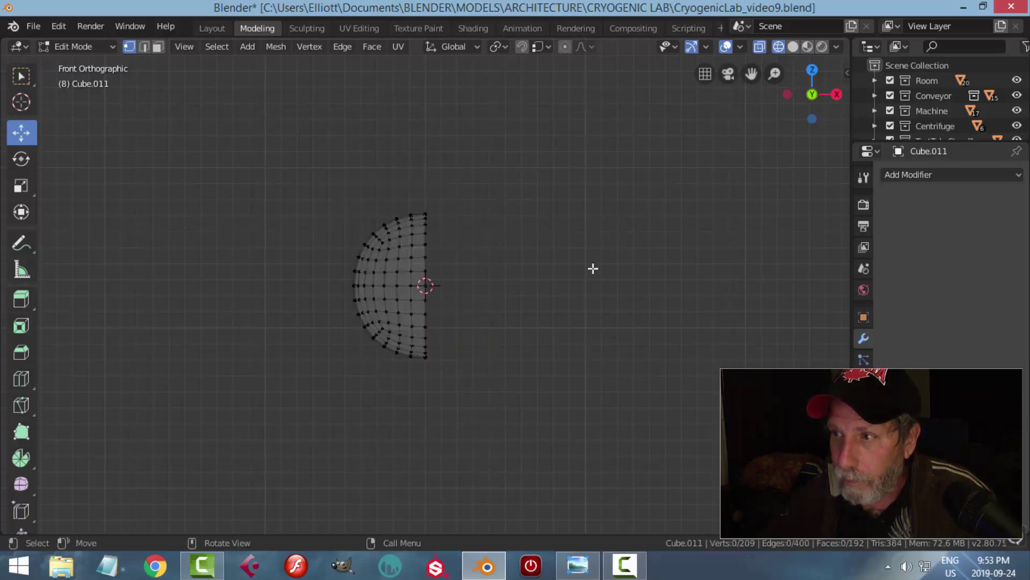
# Step: Turn on the Screencast Keys display
pyautogui.press('n')
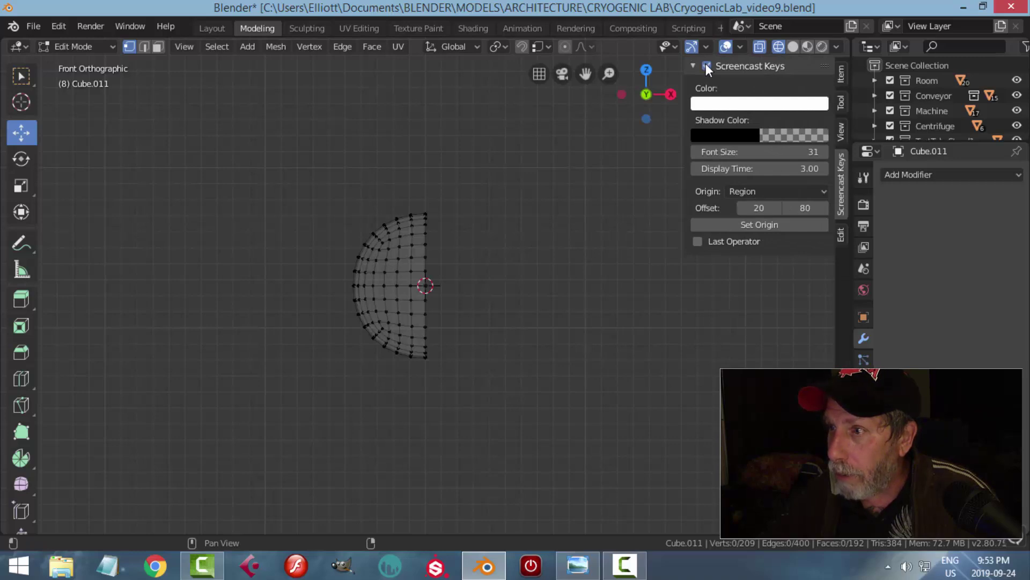
pyautogui.press('n')
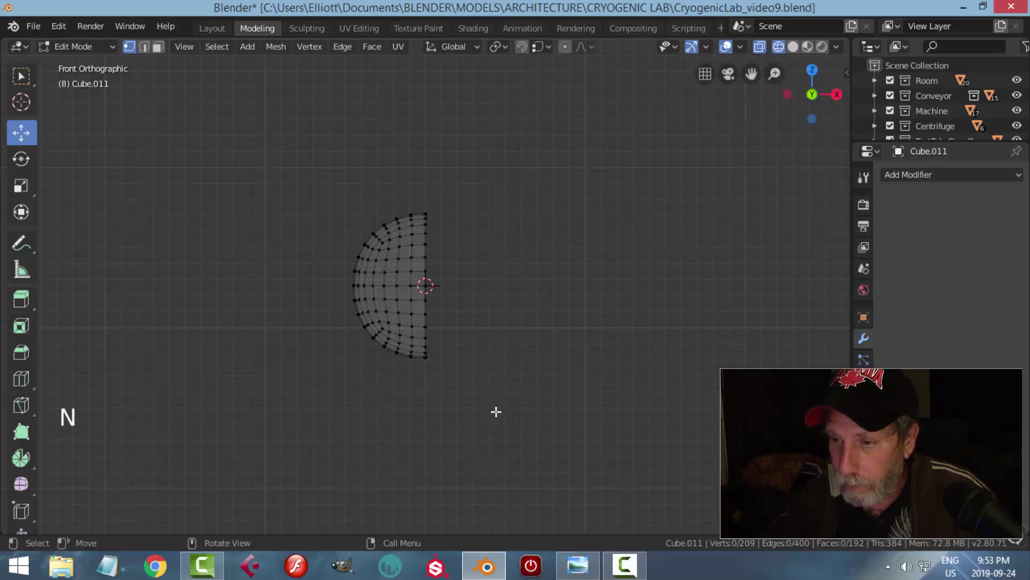
# Step: Delete the vertices below the horizontal centre line of the half sphere
pyautogui.press('b')
pyautogui.moveTo(502, 420); pyautogui.dragTo(325, 294)
pyautogui.press('z')
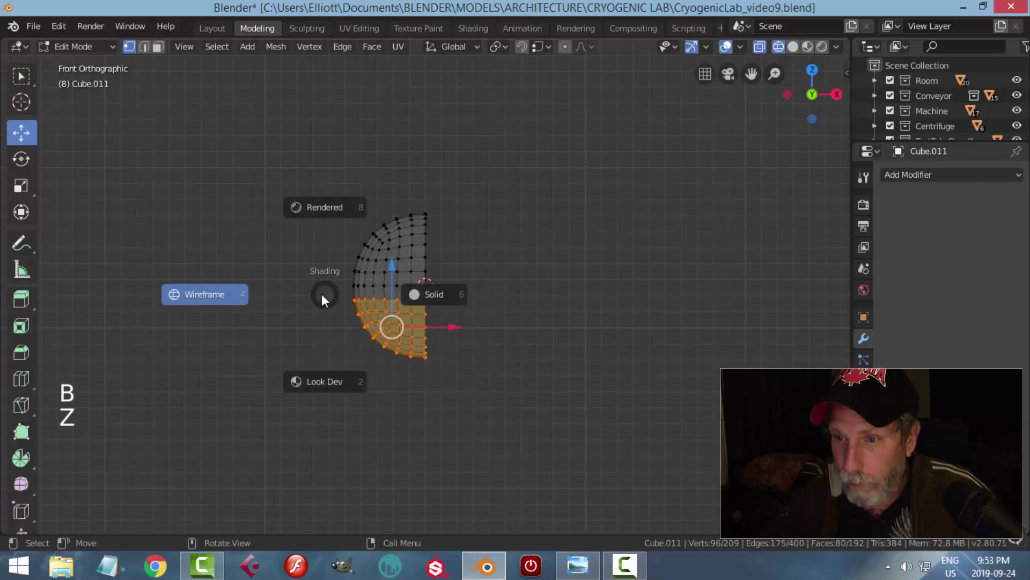
pyautogui.click(449, 294)
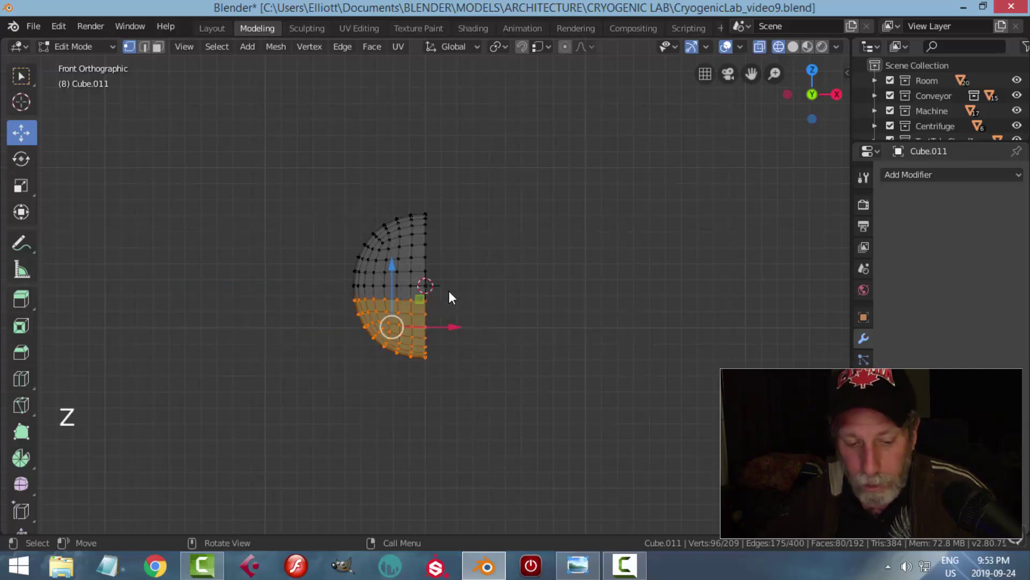
pyautogui.press('x')
pyautogui.click(491, 302)
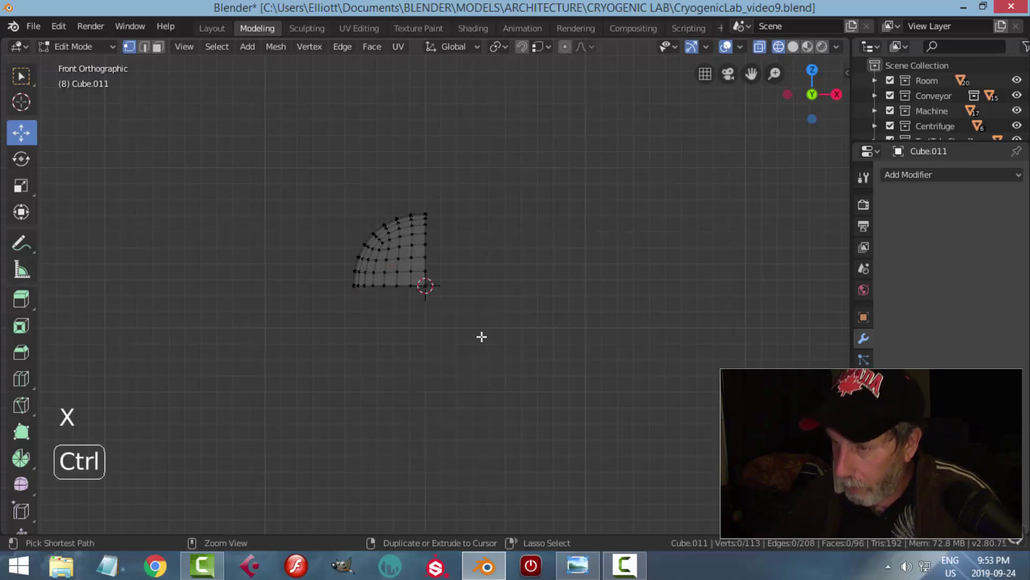
# Step: Narrow the whole remaining dome along the Y axis in the left view
pyautogui.press('ctrl+KP_3')
pyautogui.press('a')
pyautogui.scroll(2, 516, 364)
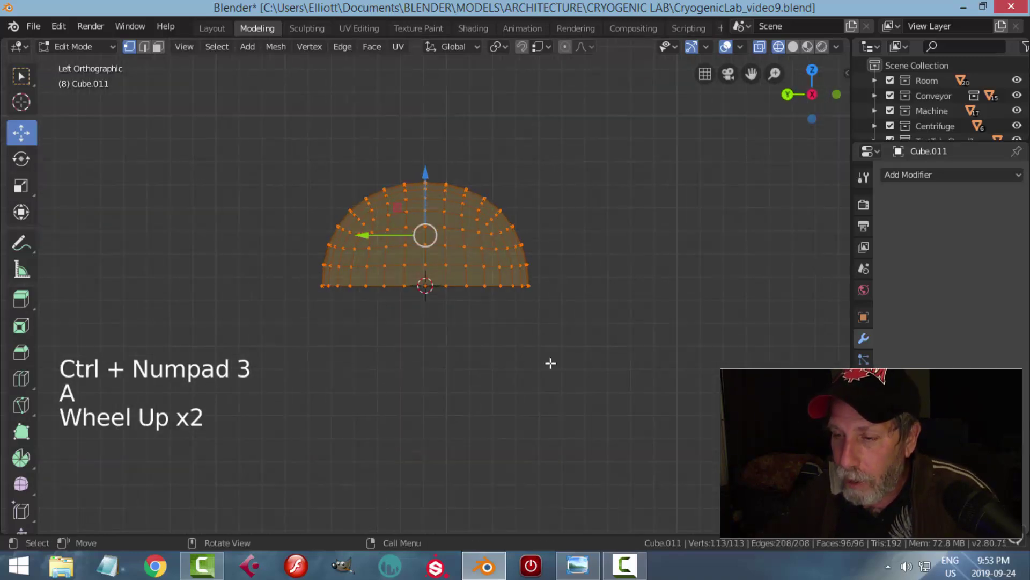
pyautogui.press('s')
pyautogui.press('y')
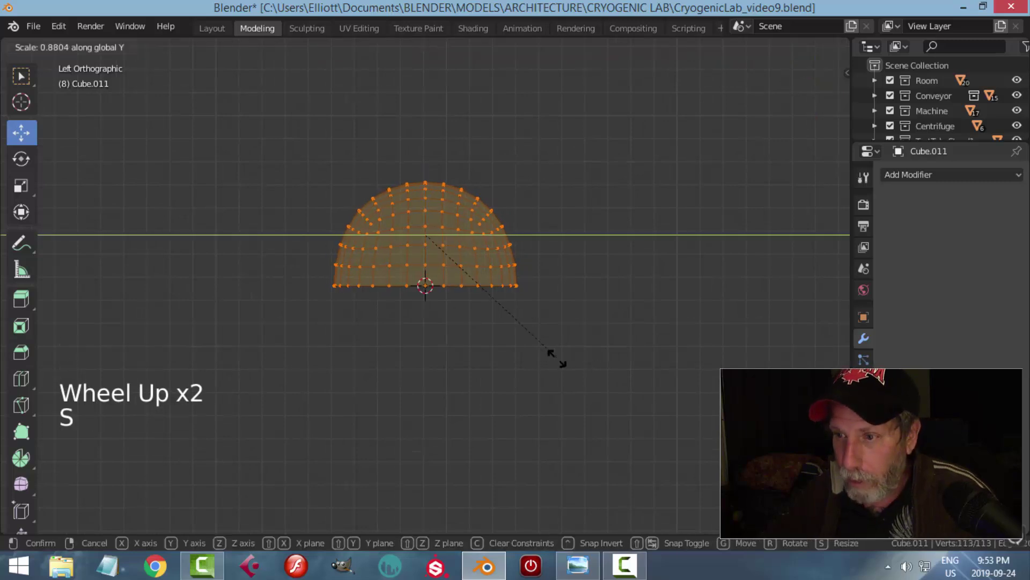
pyautogui.click(539, 354)
# Step: Extrude the dome's open bottom row of vertices a short way straight down
pyautogui.hotkey('alt', 'a')
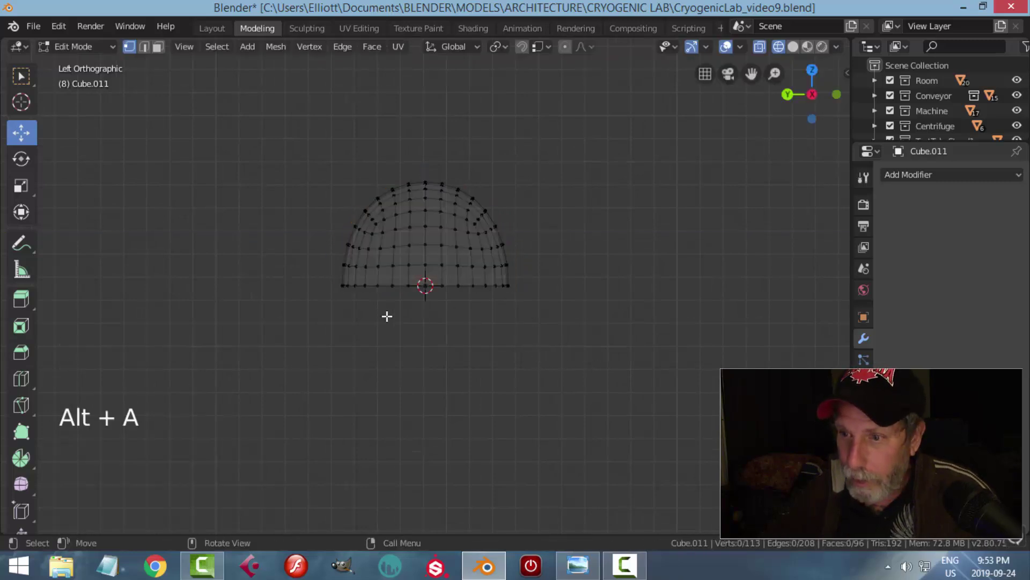
pyautogui.press('b')
pyautogui.moveTo(308, 272); pyautogui.dragTo(537, 315)
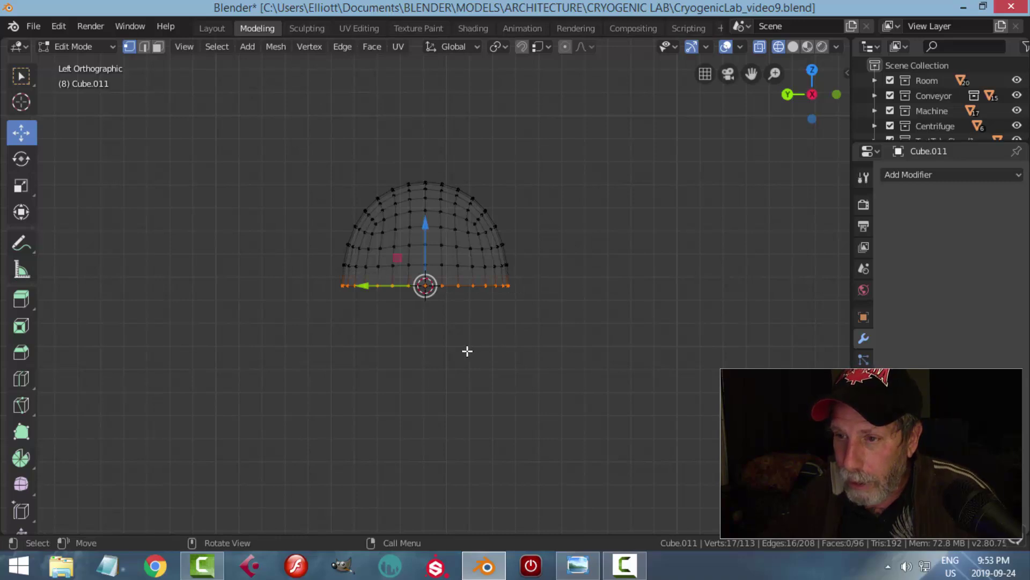
pyautogui.press('e')
pyautogui.moveTo(426, 228); pyautogui.dragTo(432, 268)
# Step: Duplicate the whole dome in place, rotate the copy 180 degrees and move it down about 0.087 m below the original
pyautogui.scroll(-2, 518, 292)
pyautogui.keyDown('shift'); pyautogui.moveTo(517, 292); pyautogui.dragTo(536, 255, button='middle'); pyautogui.keyUp('shift')
pyautogui.press('a')
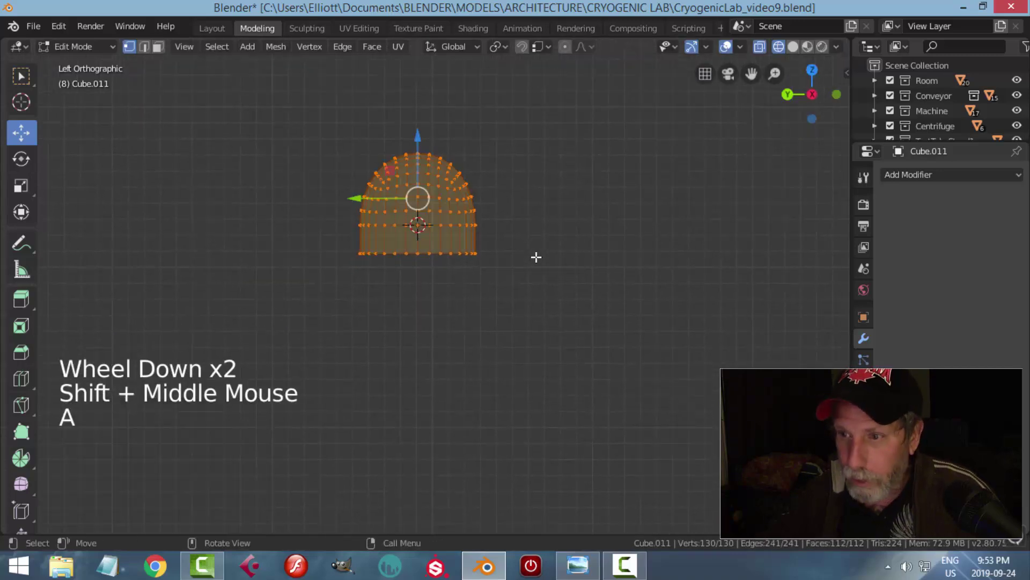
pyautogui.hotkey('shift', 'd')
pyautogui.rightClick(536, 257)
pyautogui.write('r')
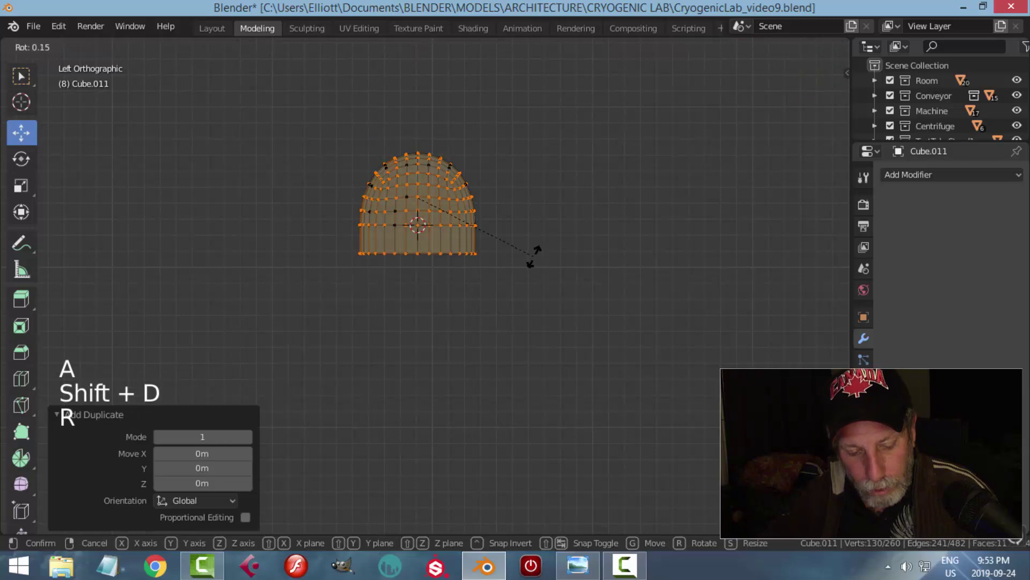
pyautogui.write('1')
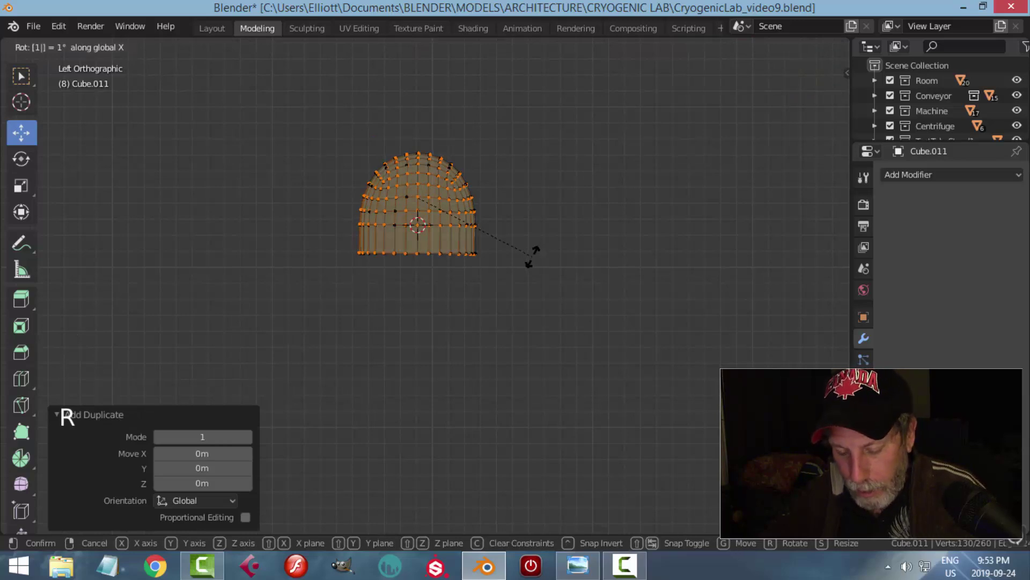
pyautogui.write('80')
pyautogui.press('Return')
pyautogui.moveTo(420, 135); pyautogui.dragTo(452, 274)
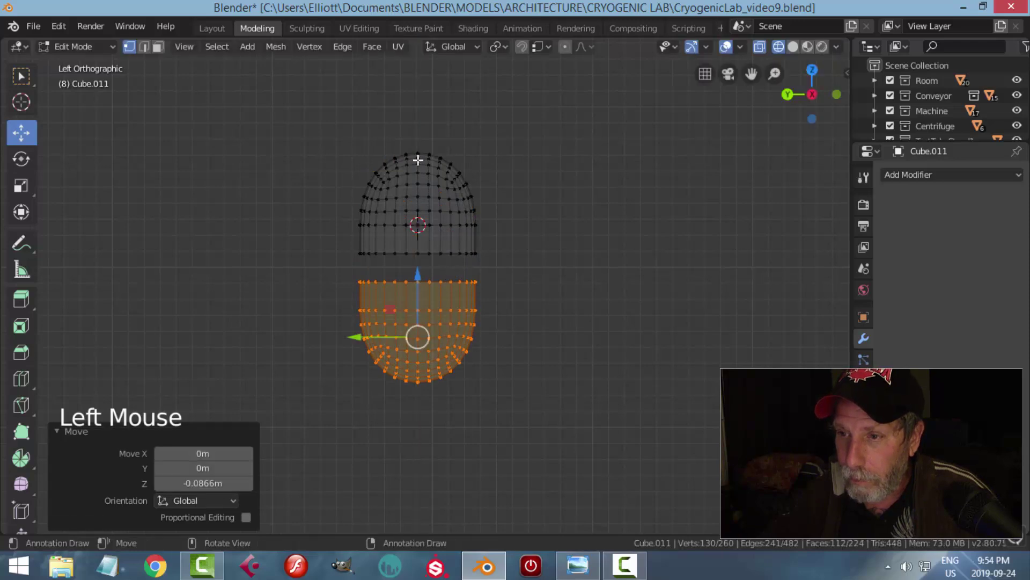
# Step: Bridge the facing open edge loops of the upper and lower domes to form one capsule shell
pyautogui.hotkey('alt', 'a')
pyautogui.press('b')
pyautogui.moveTo(347, 241); pyautogui.dragTo(488, 290)
pyautogui.hotkey('ctrl', 'e')
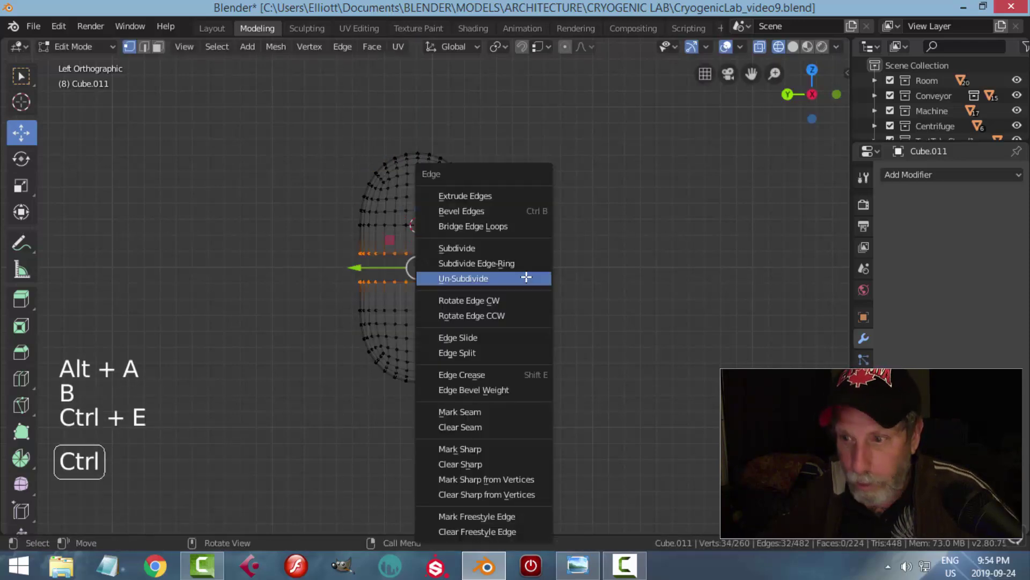
pyautogui.click(510, 233)
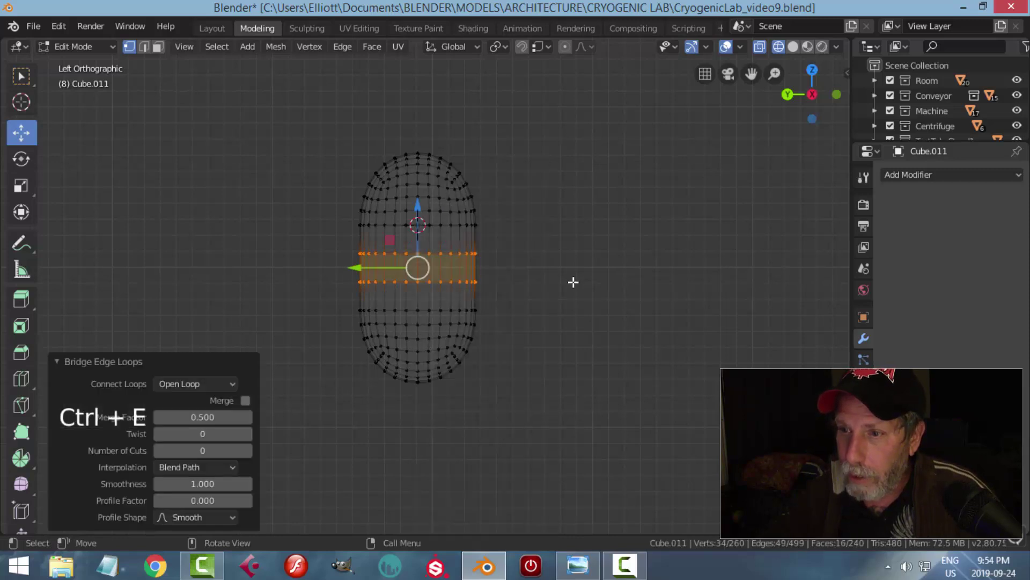
pyautogui.press('Tab')
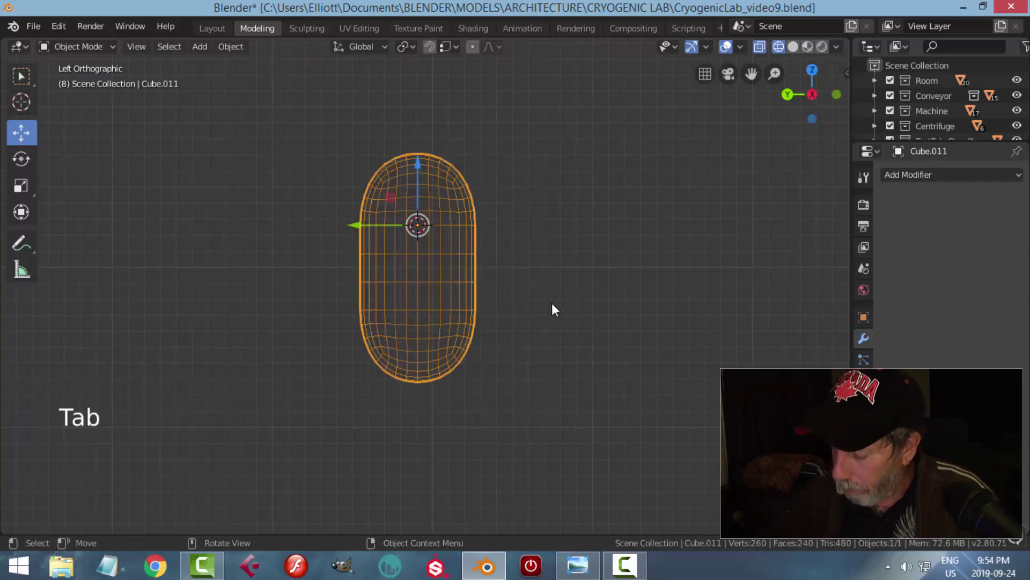
# Step: Duplicate the edge loop around the capsule's open flat side and offset the copy about 0.015 m along X
pyautogui.press('KP_1')
pyautogui.scroll(1, 552, 303)
pyautogui.scroll(-1, 553, 304)
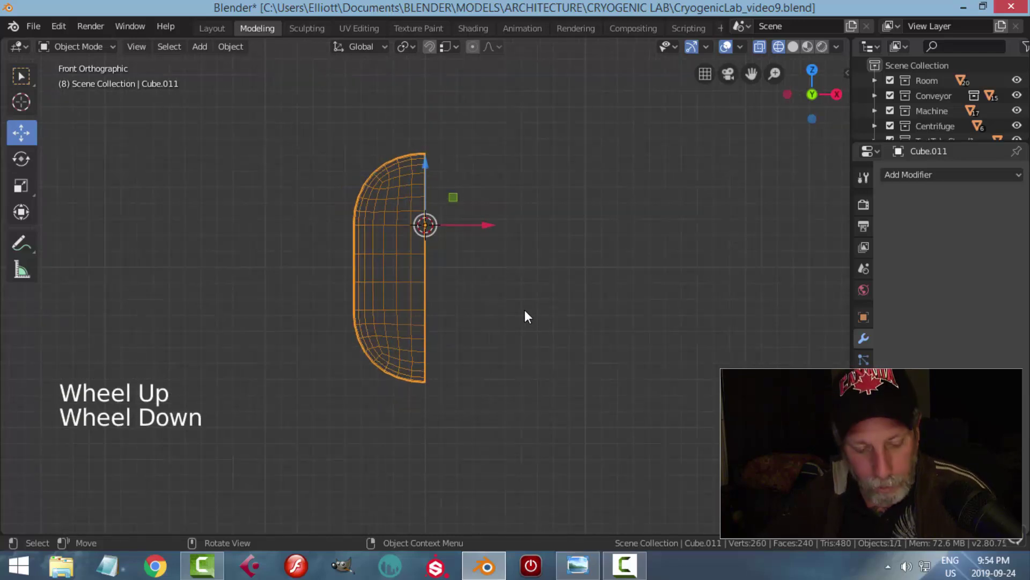
pyautogui.press('z')
pyautogui.moveTo(496, 257); pyautogui.dragTo(614, 272, button='middle')
pyautogui.press('Tab')
pyautogui.scroll(2, 635, 230)
pyautogui.hotkey('alt', 'a')
pyautogui.press('2')
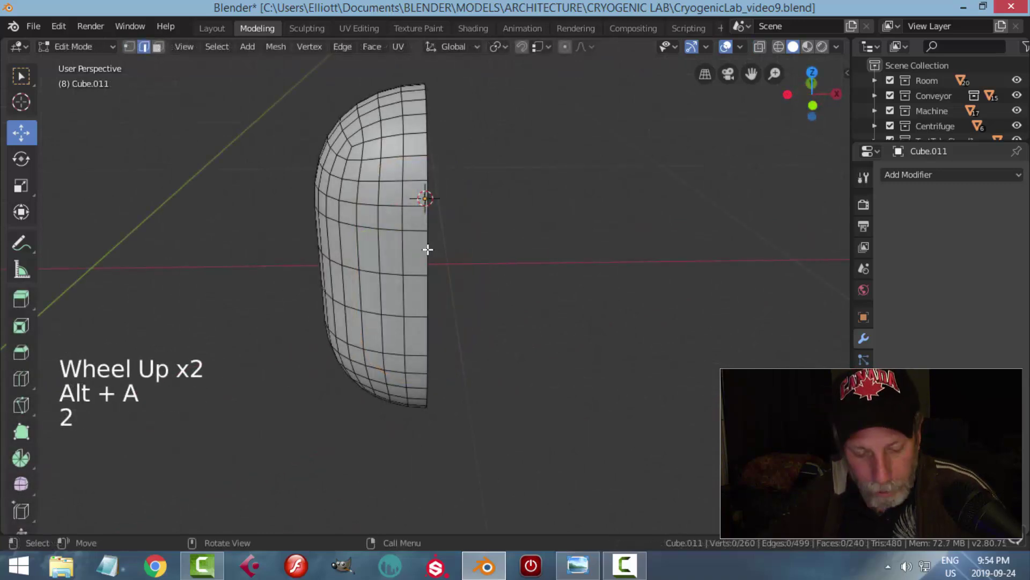
pyautogui.keyDown('alt'); pyautogui.keyDown('shift'); pyautogui.click(431, 249); pyautogui.keyUp('shift'); pyautogui.keyUp('alt')
pyautogui.moveTo(504, 267); pyautogui.dragTo(583, 285, button='middle')
pyautogui.hotkey('shift', 'd')
pyautogui.click(521, 255)
# Step: Separate the duplicated edge loop from the capsule into its own object
pyautogui.press('p')
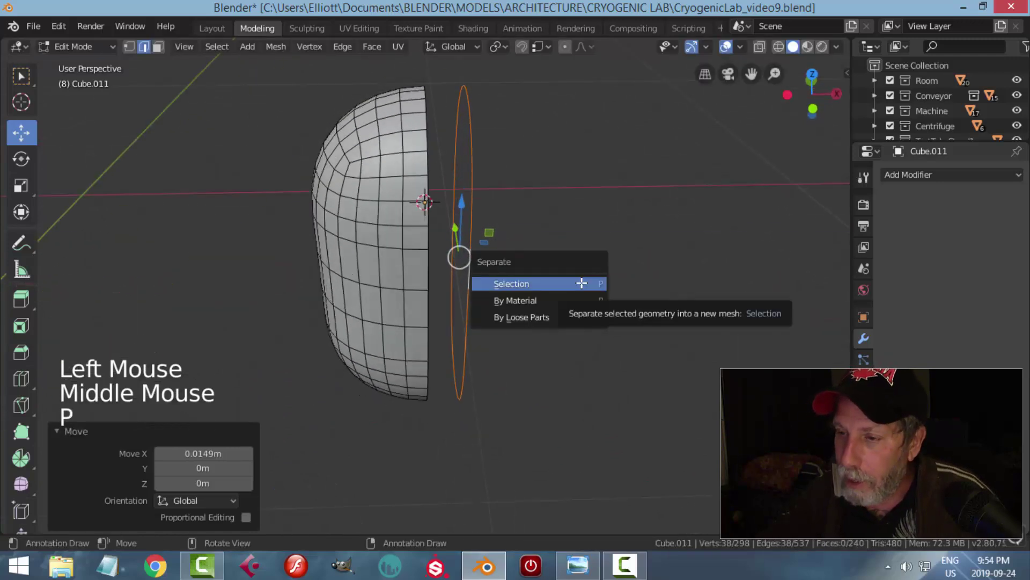
pyautogui.click(581, 283)
pyautogui.press('Tab')
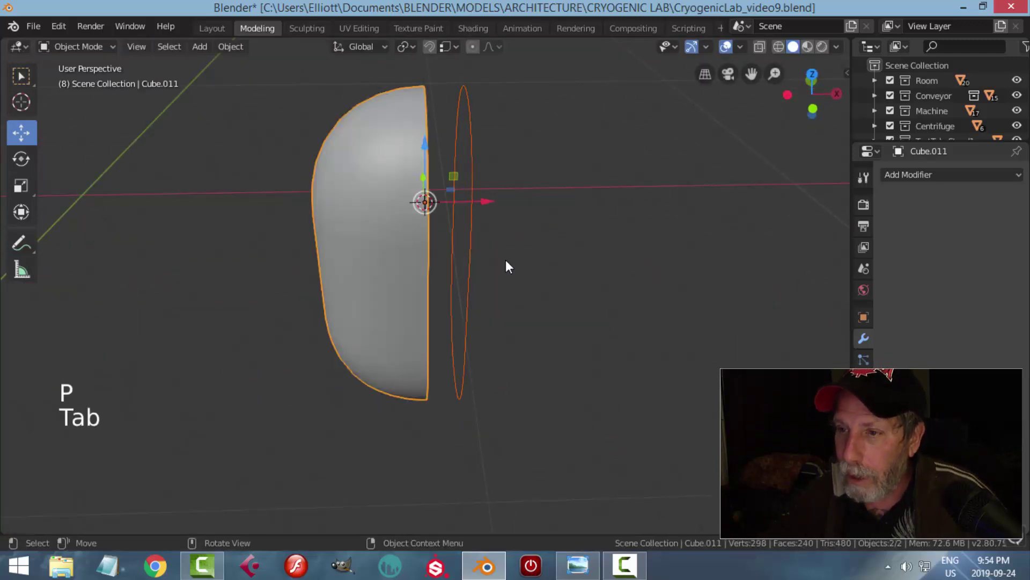
# Step: Set the separated loop's origin to its geometry and slide it back along X against the capsule's open rim
pyautogui.click(475, 186)
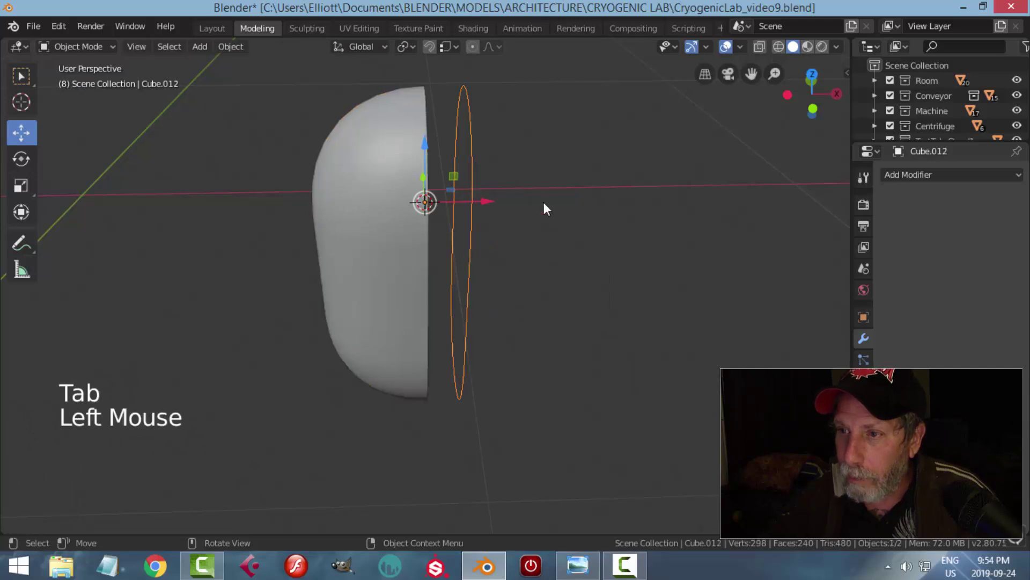
pyautogui.click(230, 47)
pyautogui.moveTo(256, 79)
pyautogui.click(399, 94)
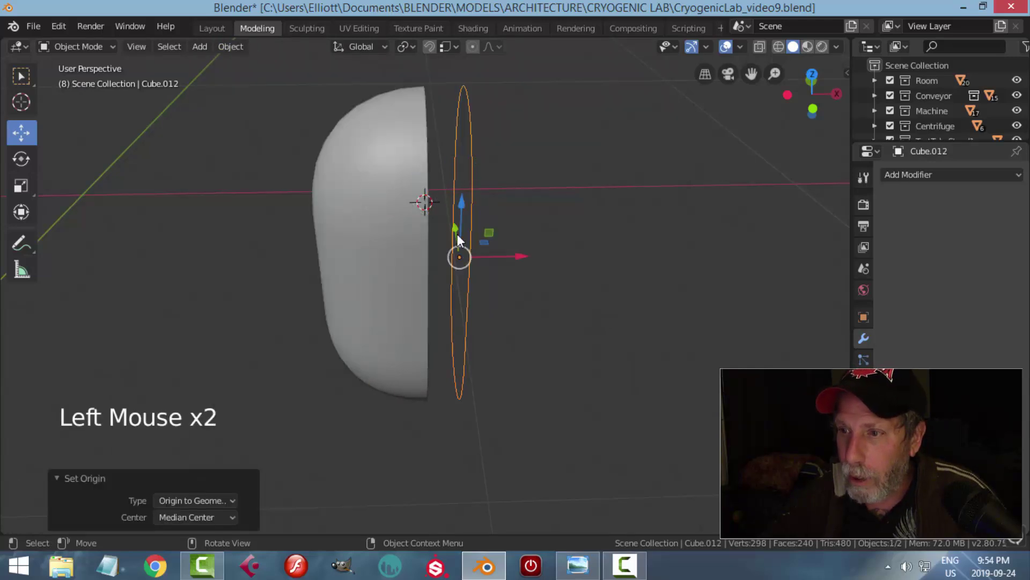
pyautogui.moveTo(491, 237); pyautogui.dragTo(472, 208, button='middle')
pyautogui.moveTo(543, 253); pyautogui.dragTo(524, 258, button='middle')
pyautogui.moveTo(523, 262); pyautogui.dragTo(488, 253)
pyautogui.moveTo(488, 253); pyautogui.dragTo(566, 273, button='middle')
# Step: Extrude the entire loop outward to a scale of about 1.092, forming a flat flange around the capsule
pyautogui.press('Tab')
pyautogui.press('a')
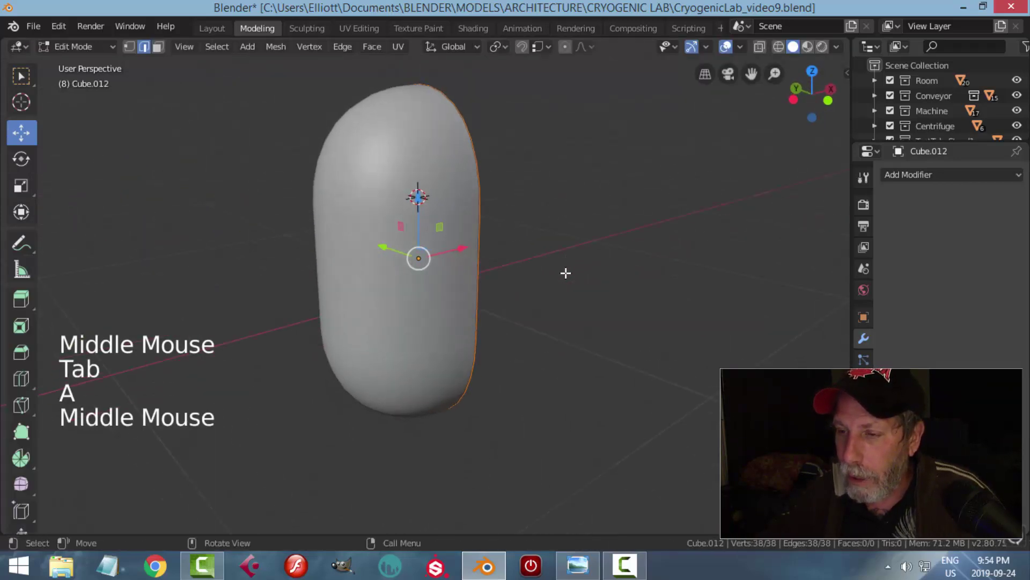
pyautogui.press('e')
pyautogui.press('s')
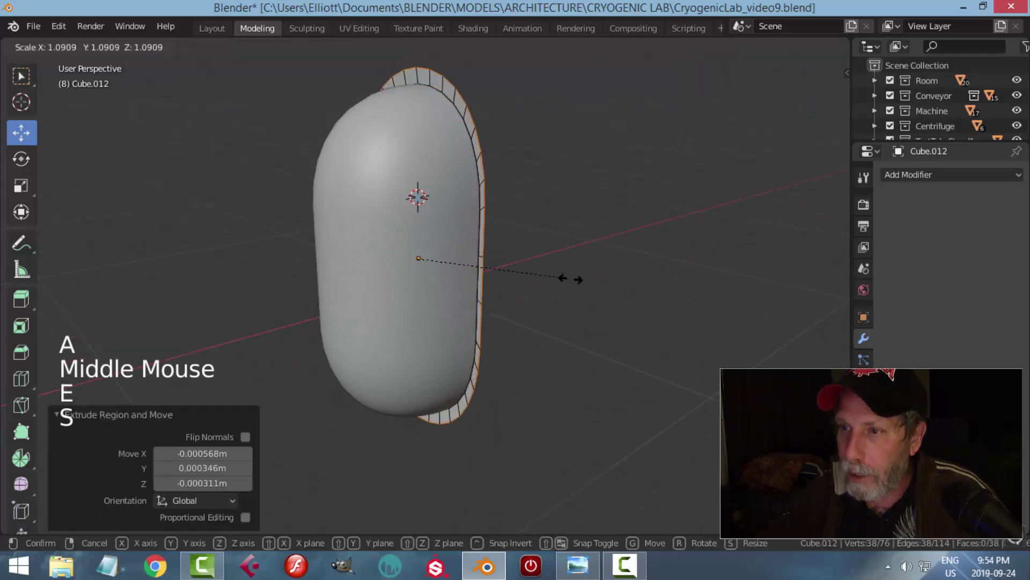
pyautogui.click(570, 279)
# Step: Widen the flange's outer edge by about 1.09 along Y and enlarge it overall by about 1.023
pyautogui.press('ctrl+KP_3')
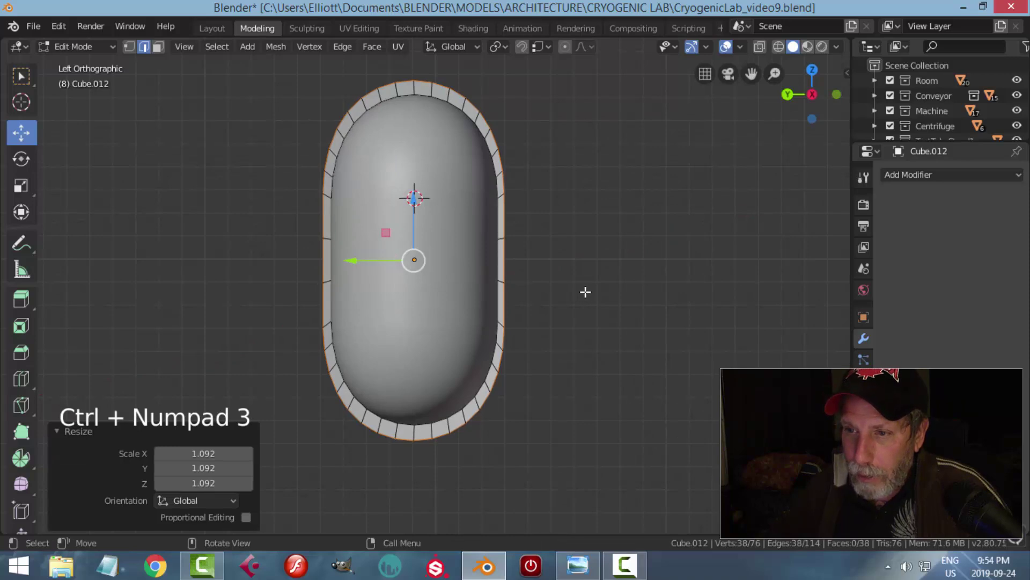
pyautogui.press('s')
pyautogui.press('y')
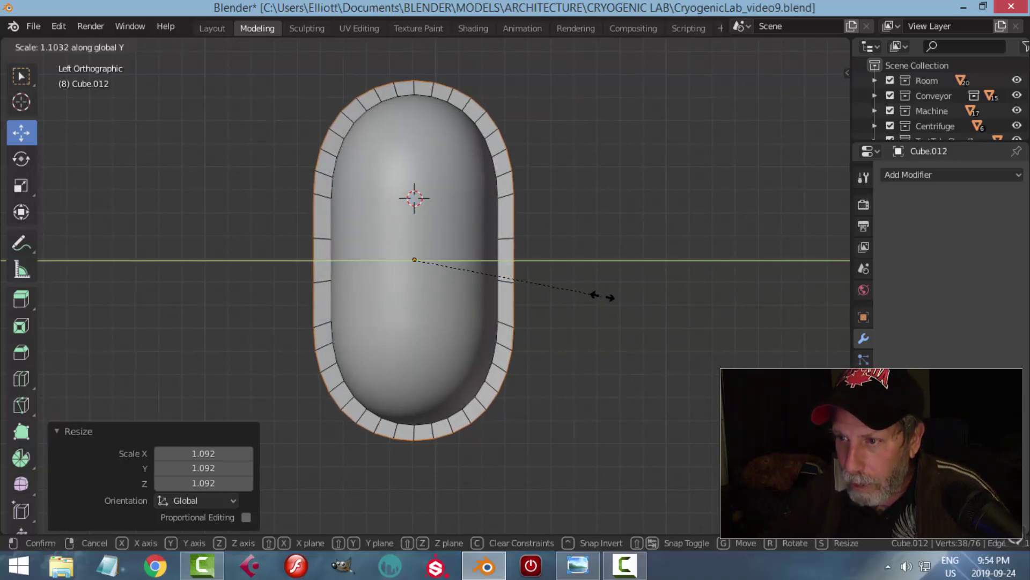
pyautogui.click(597, 295)
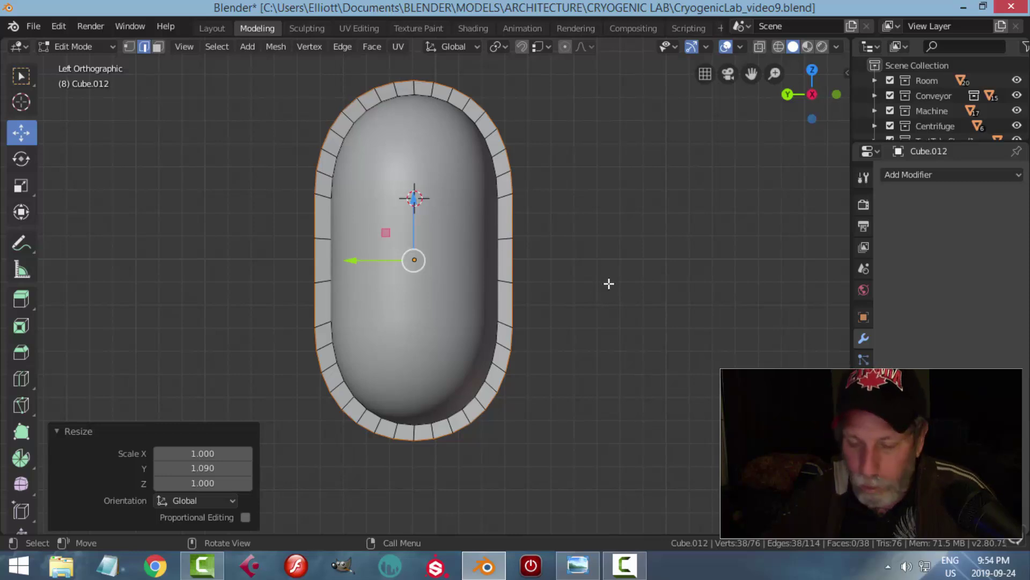
pyautogui.press('s')
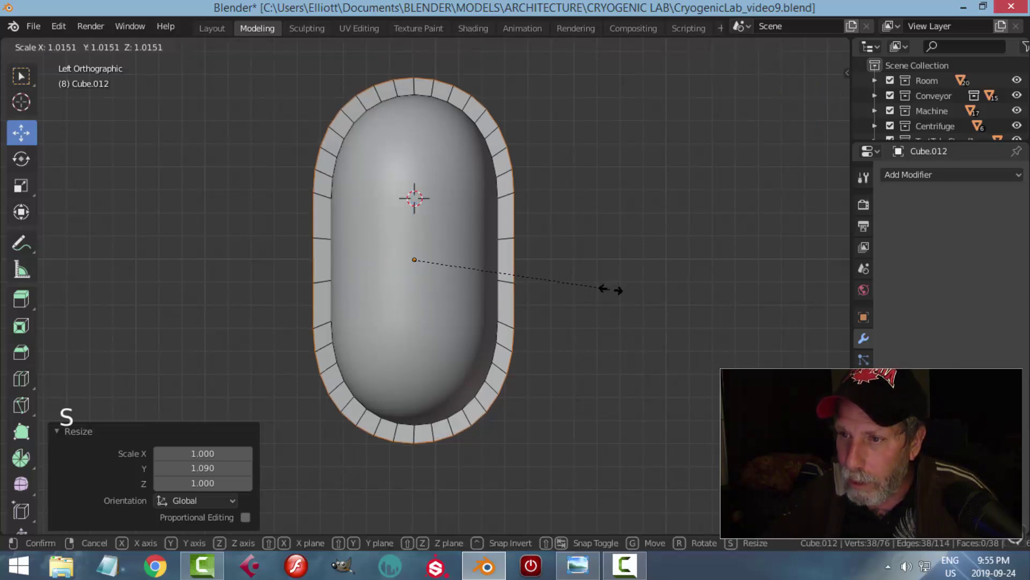
pyautogui.click(611, 290)
# Step: Extrude the flange's outer edge about 0.011 m along X, away from the capsule, to form a side wall
pyautogui.moveTo(618, 292); pyautogui.dragTo(538, 318, button='middle')
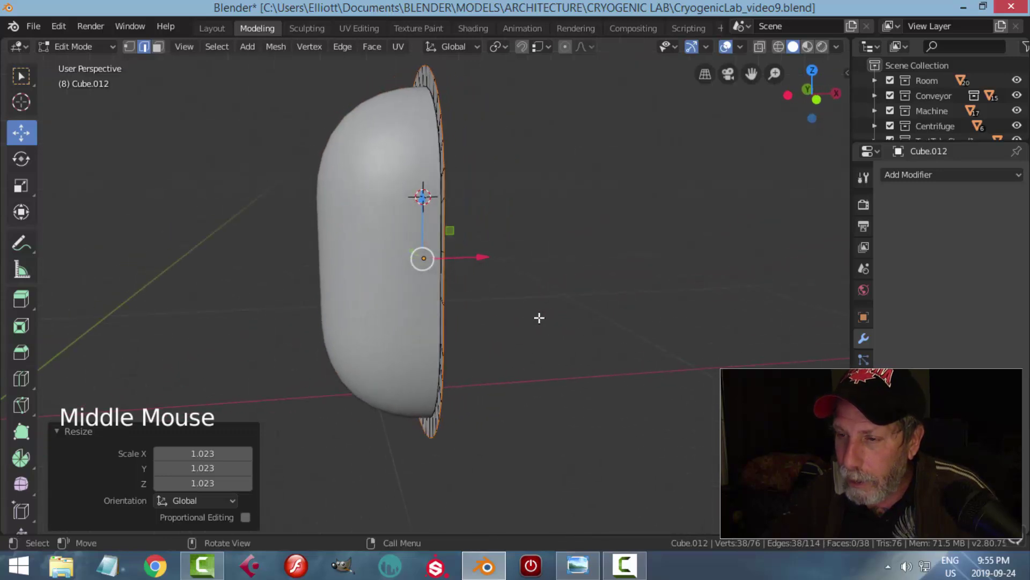
pyautogui.press('e')
pyautogui.rightClick(539, 318)
pyautogui.moveTo(481, 258); pyautogui.dragTo(502, 258)
pyautogui.moveTo(543, 274); pyautogui.dragTo(621, 286, button='middle')
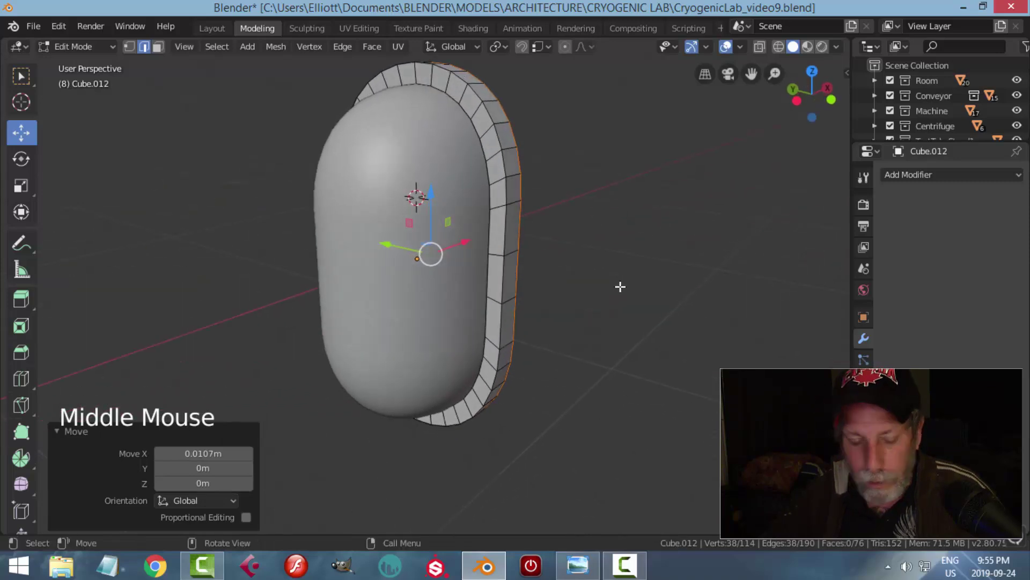
# Step: Extrude the wall's rear edge outward to a scale of about 1.067 and widen it slightly along Y
pyautogui.press('e')
pyautogui.press('s')
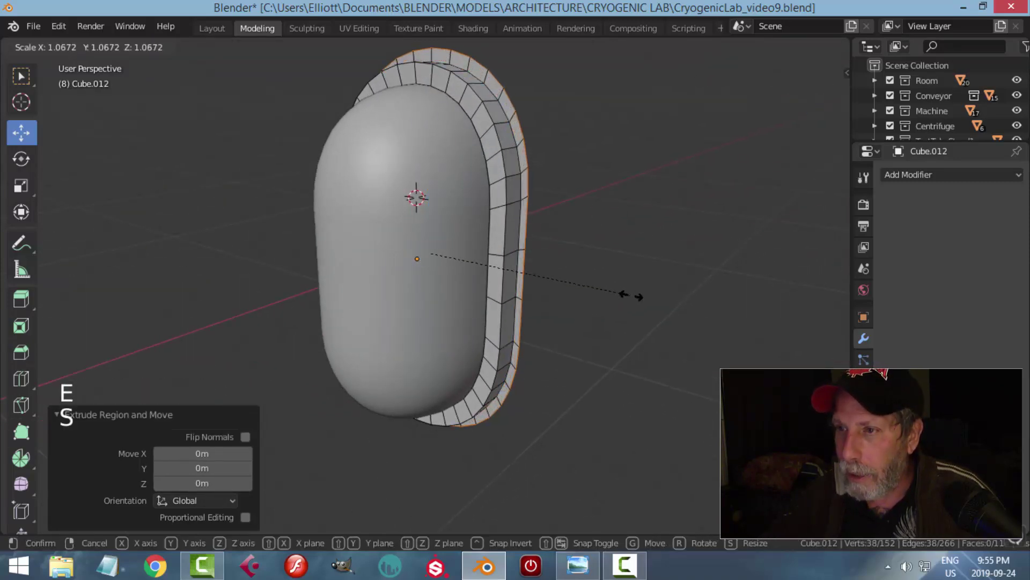
pyautogui.click(630, 296)
pyautogui.press('ctrl+KP_3')
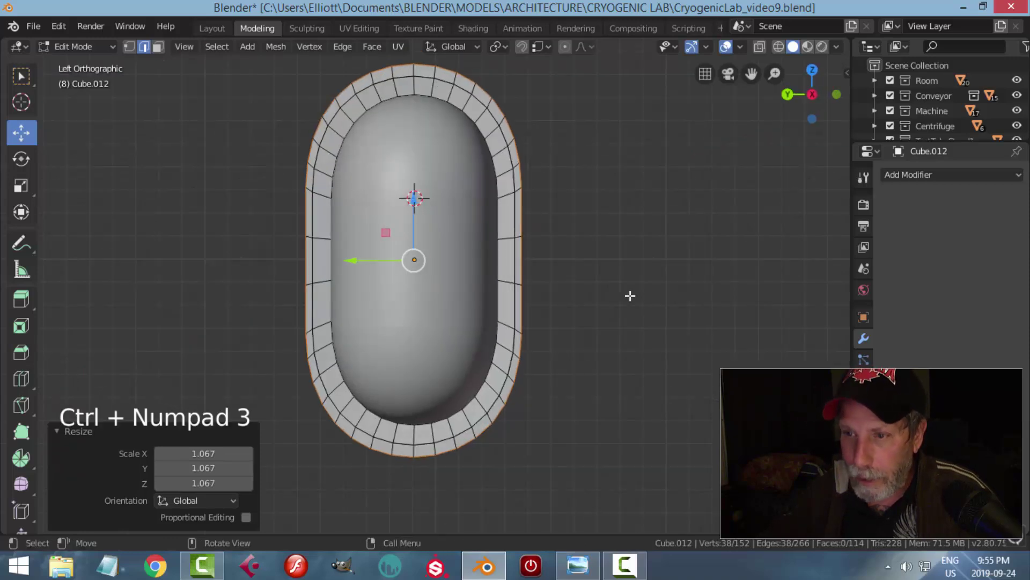
pyautogui.press('s')
pyautogui.press('y')
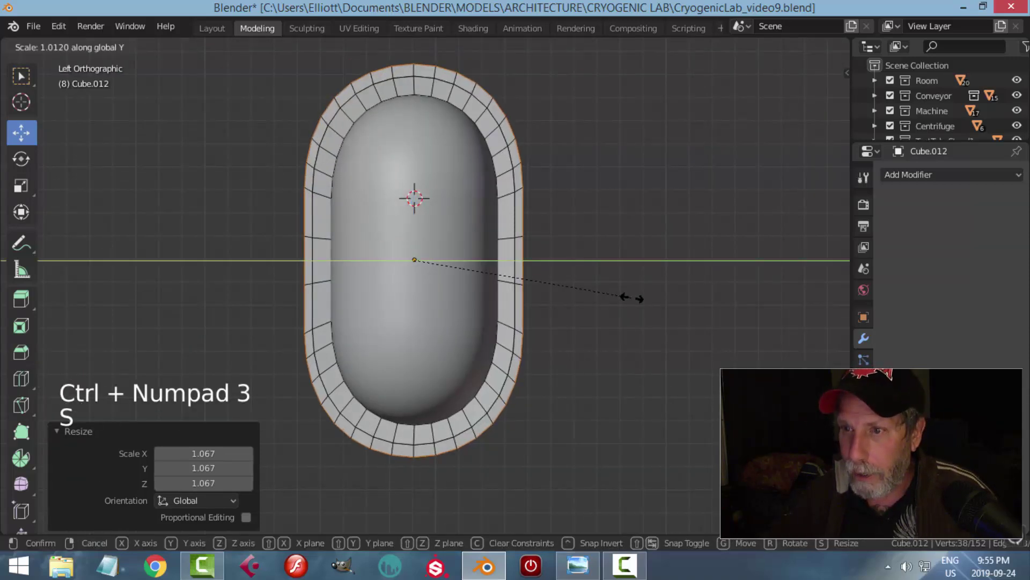
pyautogui.click(646, 300)
# Step: Extrude the second flange's outer edge about 0.0035 m along X to form a thin rim
pyautogui.moveTo(646, 301); pyautogui.dragTo(563, 292, button='middle')
pyautogui.press('e')
pyautogui.rightClick(564, 294)
pyautogui.moveTo(502, 258); pyautogui.dragTo(510, 259)
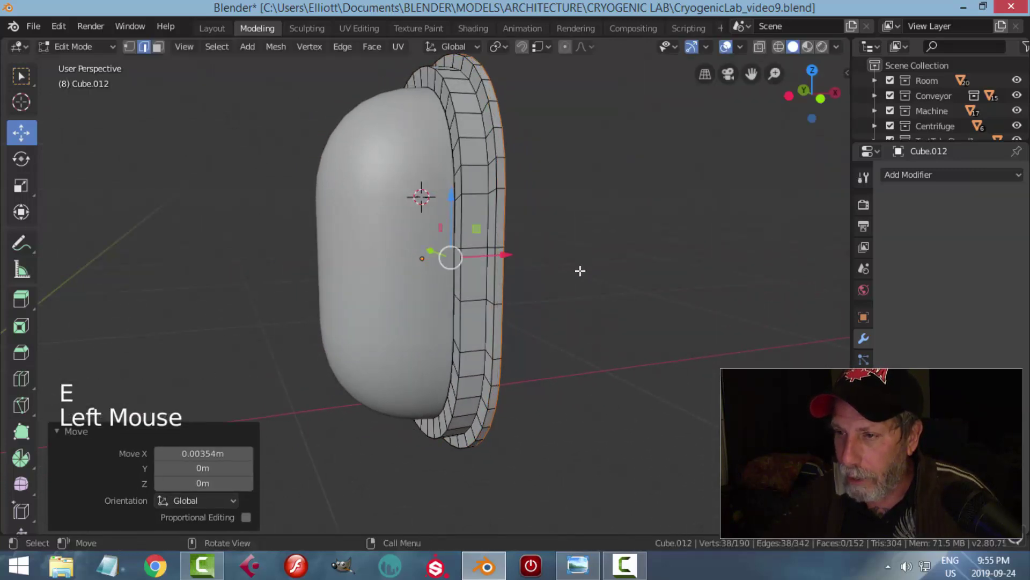
# Step: Add a level 1 subdivision surface to the stepped ring and shade it smooth
pyautogui.press('Tab')
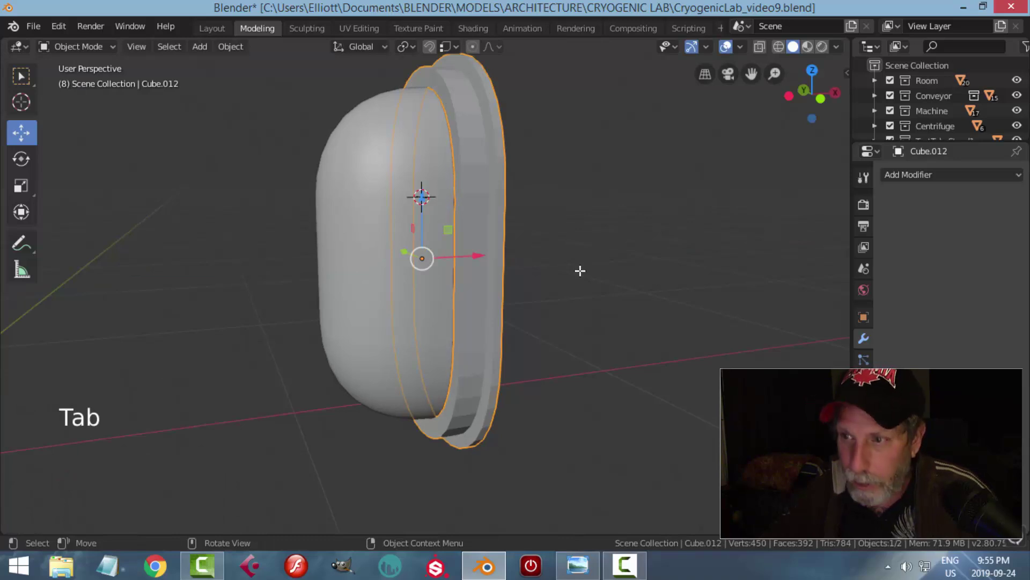
pyautogui.hotkey('ctrl', '1')
pyautogui.rightClick(476, 179)
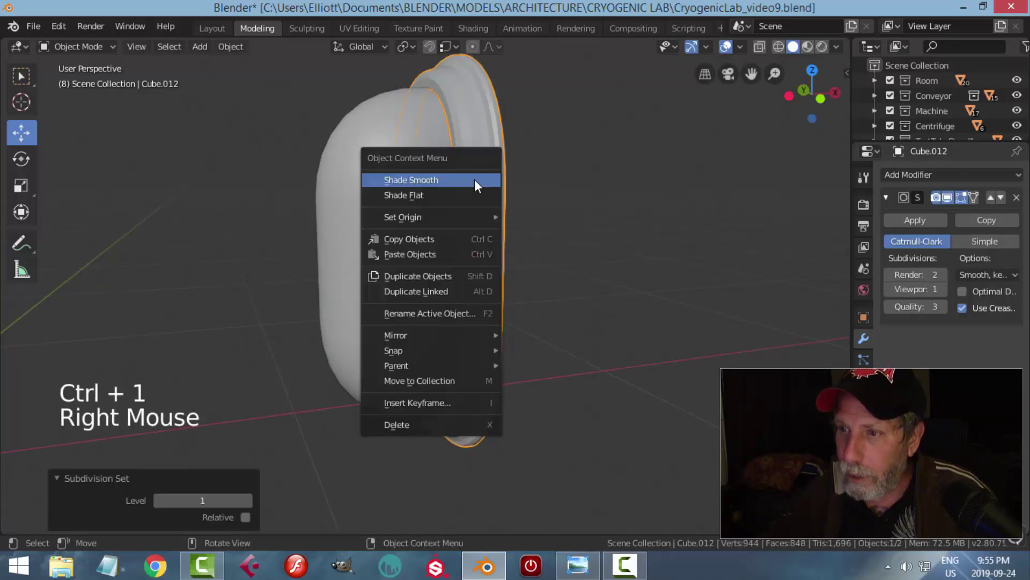
pyautogui.click(476, 180)
pyautogui.moveTo(515, 188); pyautogui.dragTo(575, 202, button='middle')
pyautogui.press('Tab')
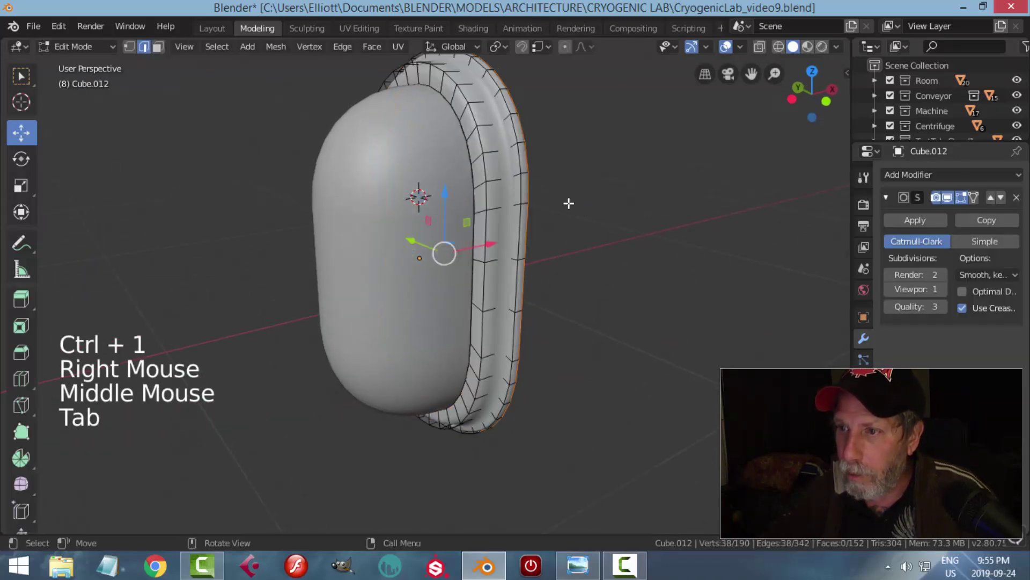
pyautogui.hotkey('ctrl', 'r')
pyautogui.click(491, 141)
pyautogui.click(490, 141)
pyautogui.hotkey('ctrl', 'z')
# Step: Add supporting loop cuts around the ring's inner front flange to sharpen its subdivided edges
pyautogui.moveTo(472, 137); pyautogui.dragTo(486, 132, button='middle')
pyautogui.hotkey('ctrl', 'r')
pyautogui.click(481, 131)
pyautogui.click(487, 134)
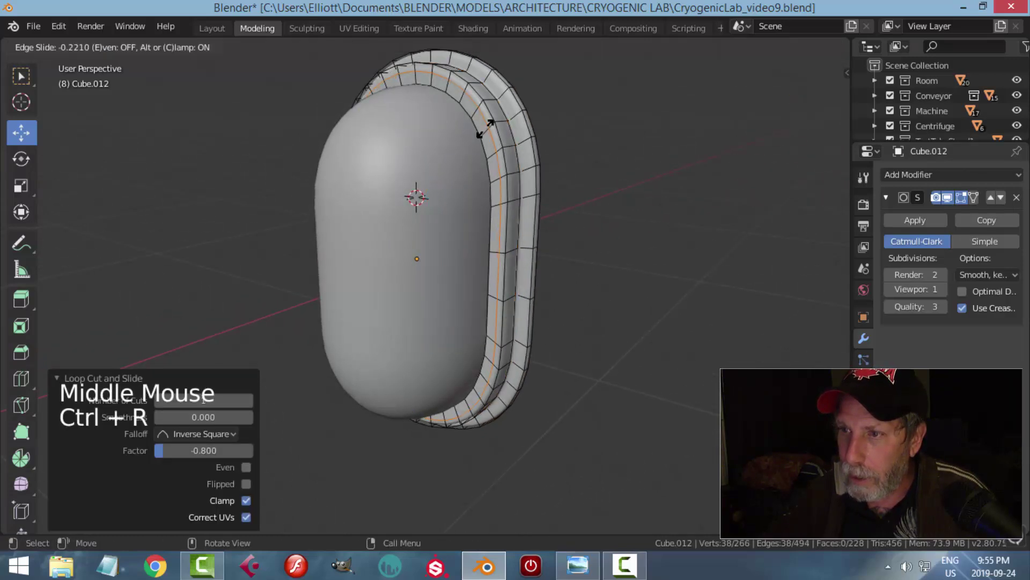
pyautogui.click(492, 120)
# Step: Add supporting loop cuts around the ring's side wall and the front face of its outer flange
pyautogui.moveTo(492, 119); pyautogui.dragTo(566, 147, button='middle')
pyautogui.hotkey('ctrl', 'r')
pyautogui.click(478, 156)
pyautogui.click(470, 160)
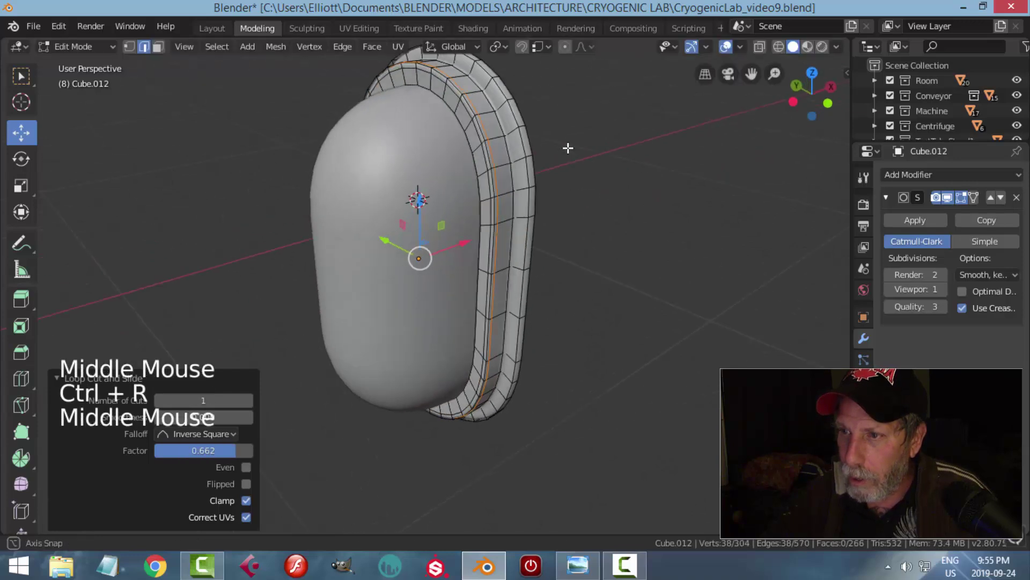
pyautogui.hotkey('ctrl', 'r')
pyautogui.click(511, 127)
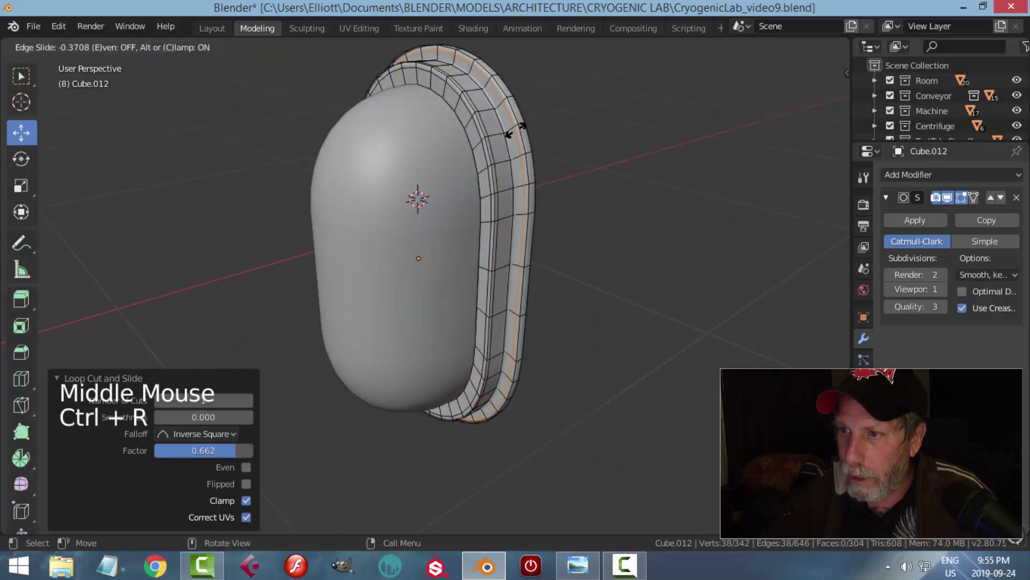
pyautogui.click(516, 130)
# Step: Select the ring's inner edge loop where it meets the capsule and scale it slightly
pyautogui.press('Tab')
pyautogui.moveTo(585, 181); pyautogui.dragTo(474, 144, button='middle')
pyautogui.hotkey('alt', 'a')
pyautogui.click(474, 143)
pyautogui.press('Tab')
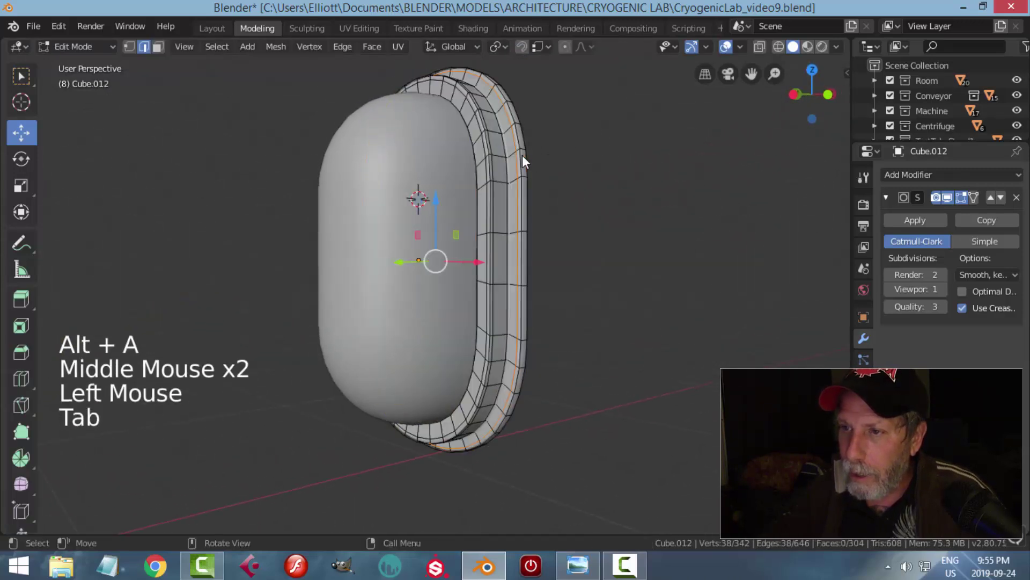
pyautogui.keyDown('alt'); pyautogui.keyDown('shift'); pyautogui.click(472, 142); pyautogui.keyUp('shift'); pyautogui.keyUp('alt')
pyautogui.hotkey('alt', 'a')
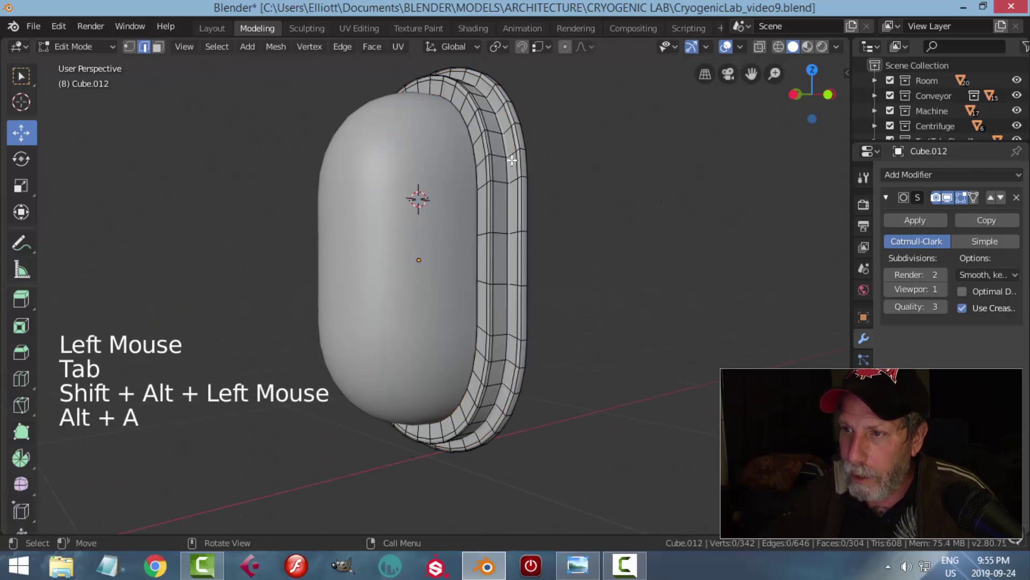
pyautogui.keyDown('alt'); pyautogui.keyDown('shift'); pyautogui.click(476, 150); pyautogui.keyUp('shift'); pyautogui.keyUp('alt')
pyautogui.press('s')
pyautogui.press('Tab')
# Step: Scale the capsule slightly narrower along the X axis and deselect it
pyautogui.moveTo(649, 191); pyautogui.dragTo(601, 209, button='middle')
pyautogui.click(361, 173)
pyautogui.moveTo(361, 172); pyautogui.dragTo(600, 215, button='middle')
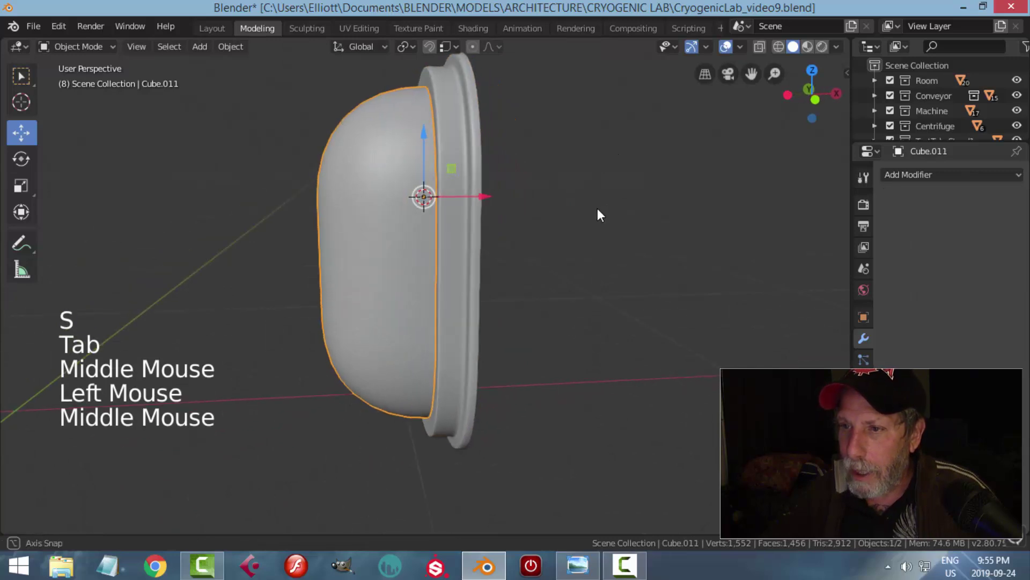
pyautogui.press('s')
pyautogui.press('x')
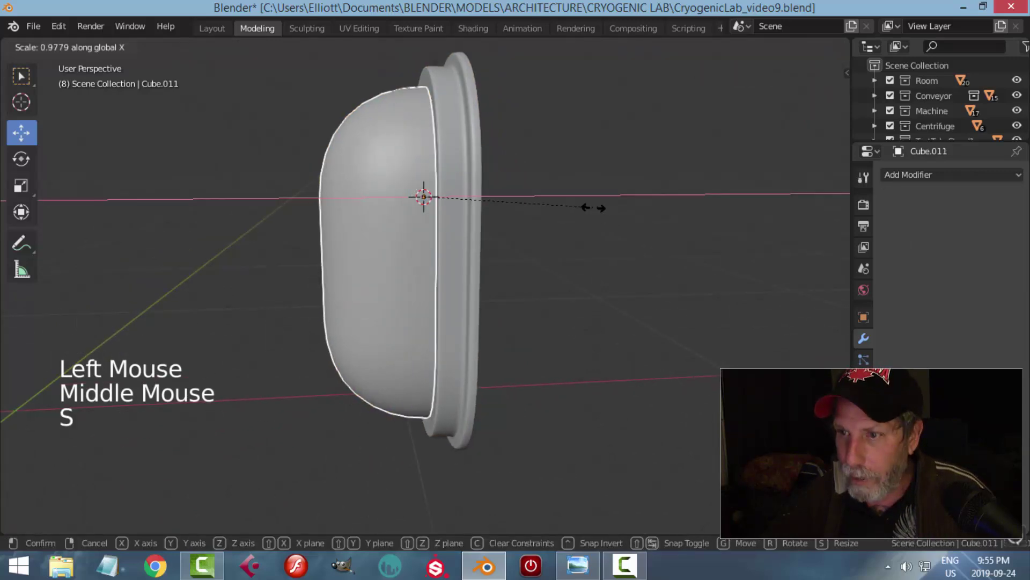
pyautogui.click(568, 202)
pyautogui.moveTo(491, 197); pyautogui.dragTo(490, 193)
pyautogui.hotkey('alt', 'a')
# Step: Duplicate the capsule's vertical centre edge loop in place and separate it into its own object
pyautogui.scroll(-3, 549, 212)
pyautogui.moveTo(550, 213); pyautogui.dragTo(669, 205, button='middle')
pyautogui.scroll(-2, 539, 213)
pyautogui.moveTo(539, 212); pyautogui.dragTo(537, 282, button='middle')
pyautogui.scroll(1, 542, 262)
pyautogui.click(508, 292)
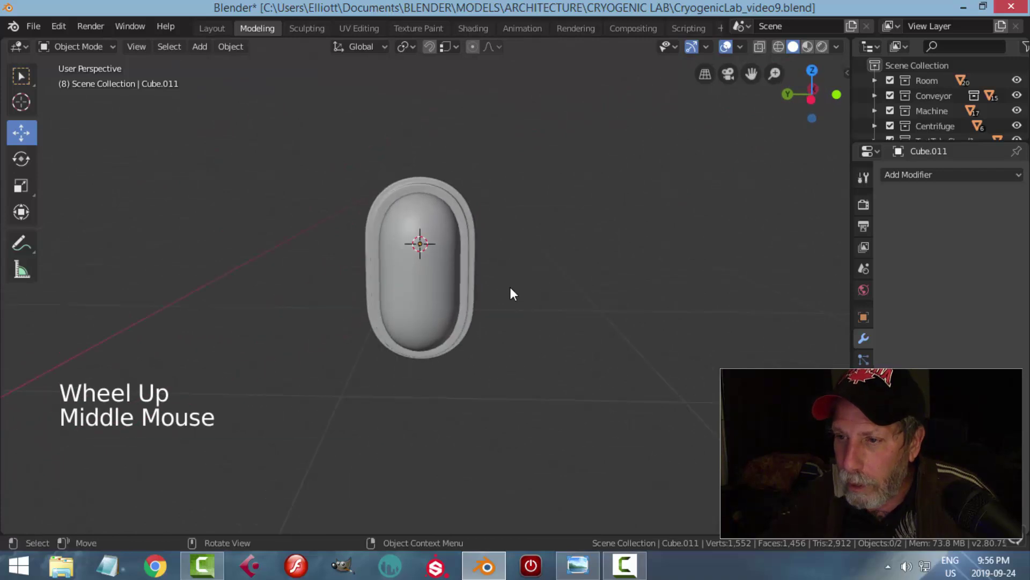
pyautogui.middleClick(529, 280)
pyautogui.press('Tab')
pyautogui.scroll(2, 426, 252)
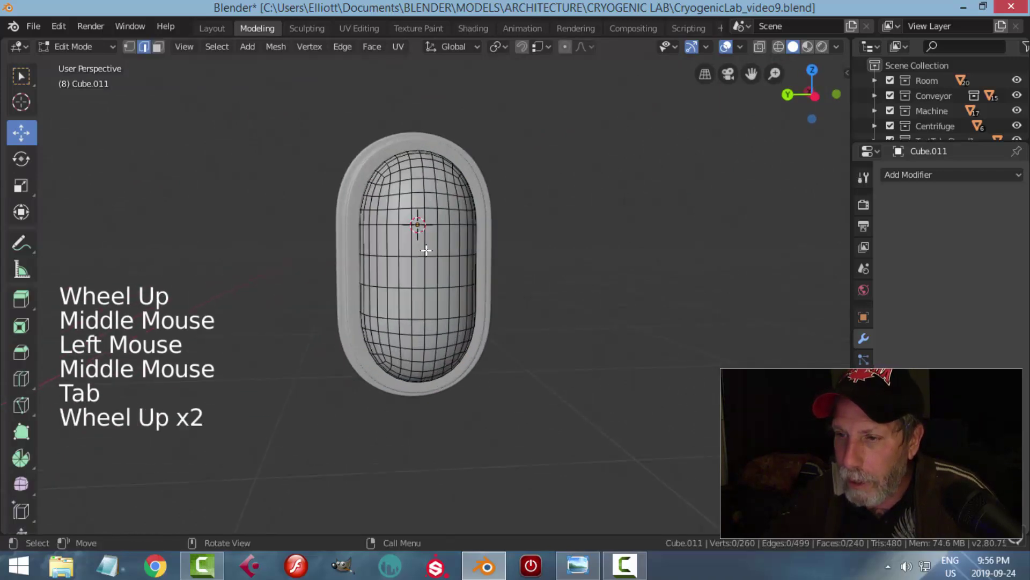
pyautogui.keyDown('alt'); pyautogui.keyDown('shift'); pyautogui.click(421, 243); pyautogui.keyUp('shift'); pyautogui.keyUp('alt')
pyautogui.moveTo(550, 276); pyautogui.dragTo(448, 268, button='middle')
pyautogui.moveTo(460, 188); pyautogui.dragTo(559, 251, button='middle')
pyautogui.hotkey('shift', 'd')
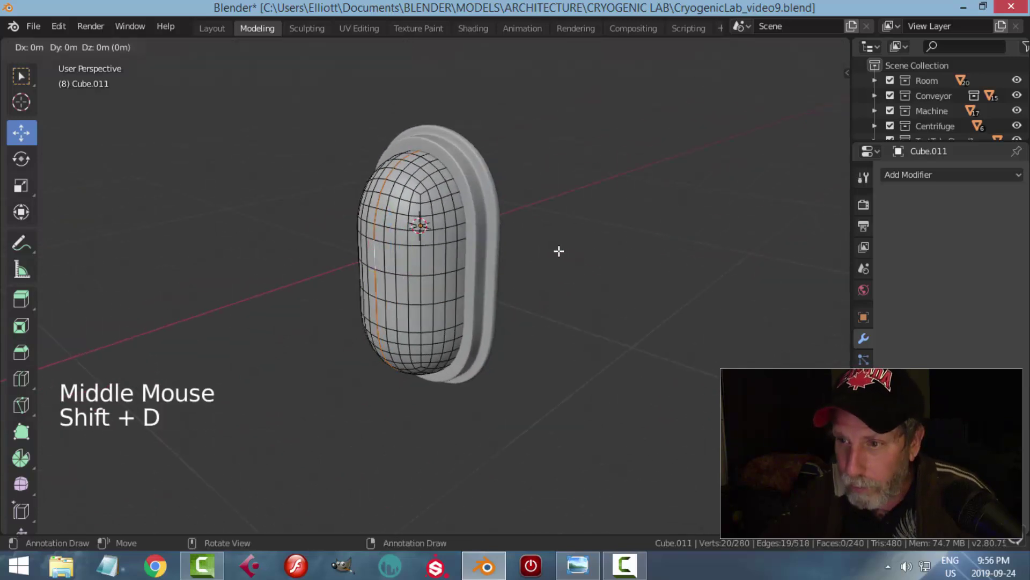
pyautogui.rightClick(559, 251)
pyautogui.press('p')
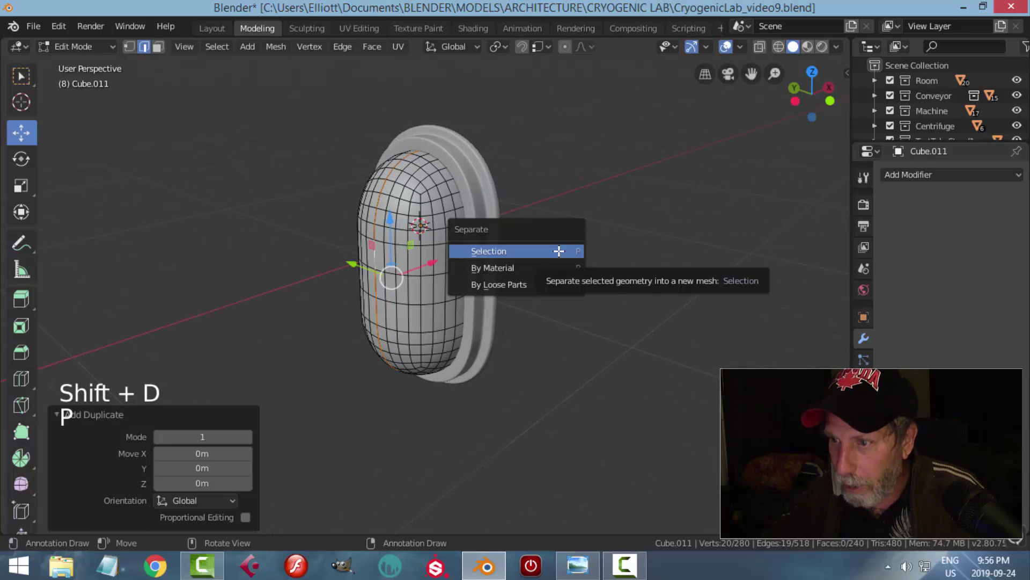
pyautogui.click(559, 251)
pyautogui.press('Tab')
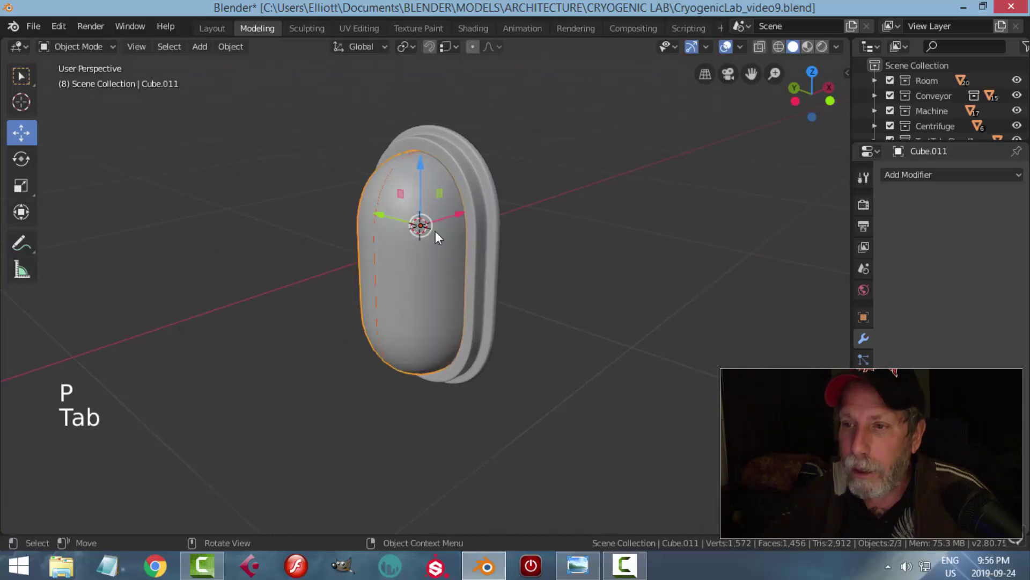
# Step: Set the separated vertical loop's origin to its geometry
pyautogui.click(377, 195)
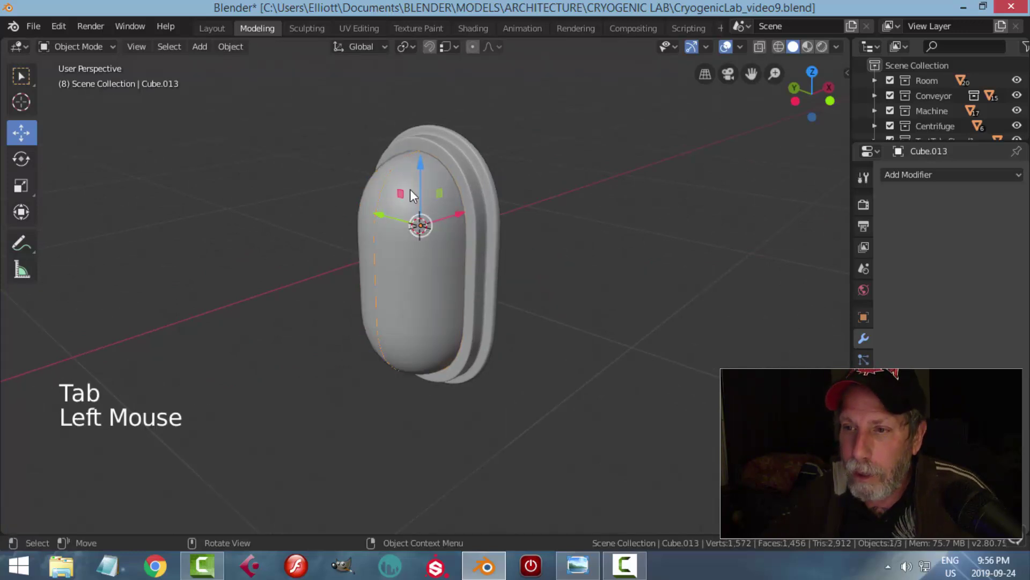
pyautogui.click(235, 48)
pyautogui.moveTo(251, 77)
pyautogui.click(408, 94)
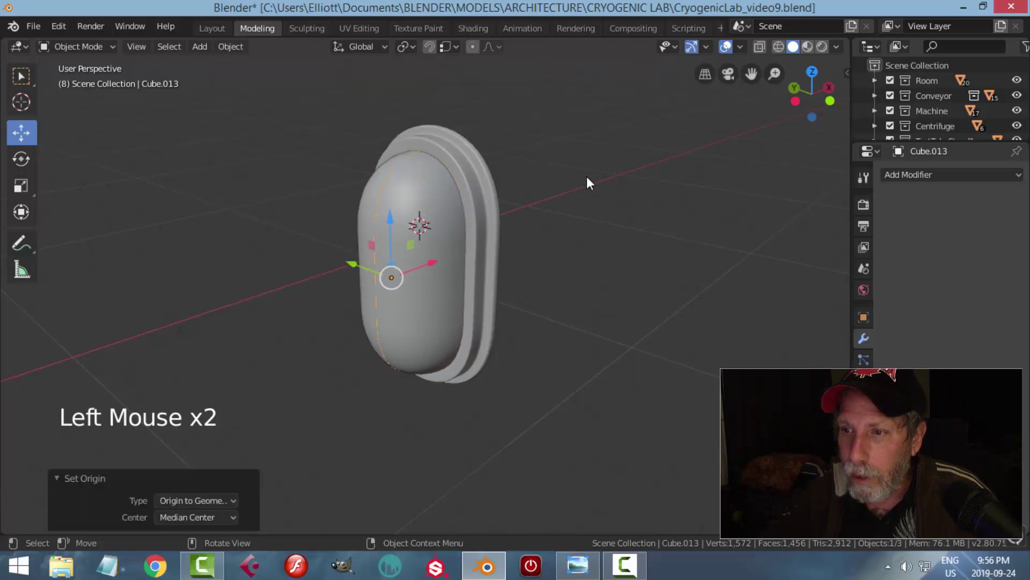
# Step: In front view, scale all of the vertical loop's vertices along X by about 1.198
pyautogui.press('KP_1')
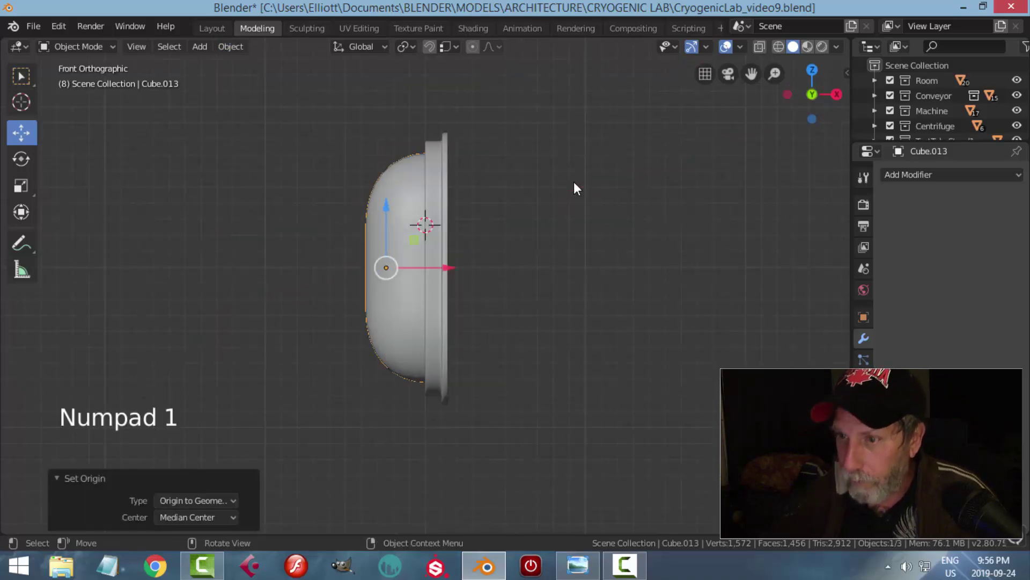
pyautogui.press('Tab')
pyautogui.scroll(2, 429, 257)
pyautogui.press('a')
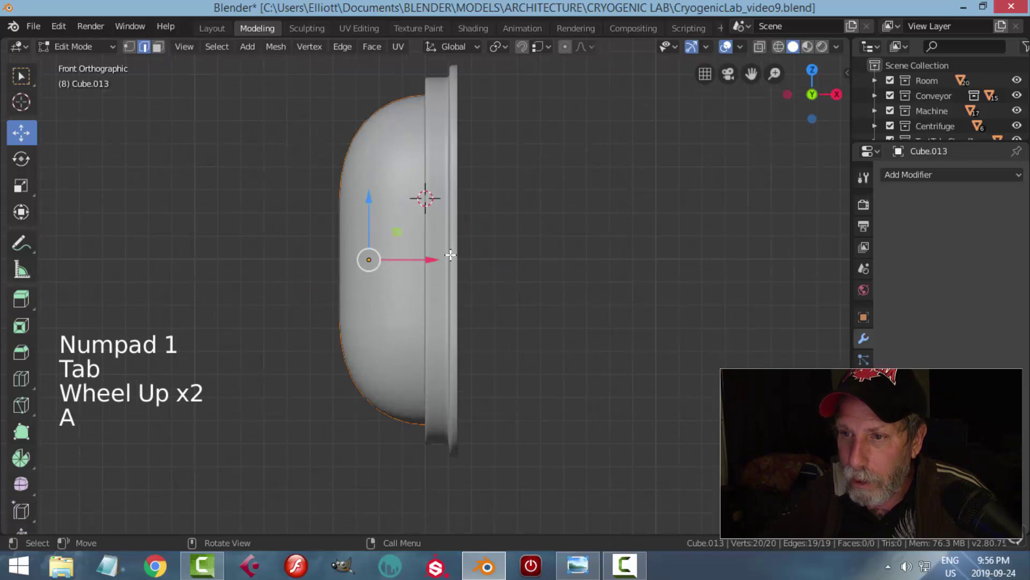
pyautogui.press('1')
pyautogui.scroll(-1, 450, 255)
pyautogui.moveTo(450, 255)
pyautogui.mouseDown(button='middle')
pyautogui.moveTo(471, 260)
pyautogui.moveTo(470, 251)
pyautogui.mouseUp(button='middle')
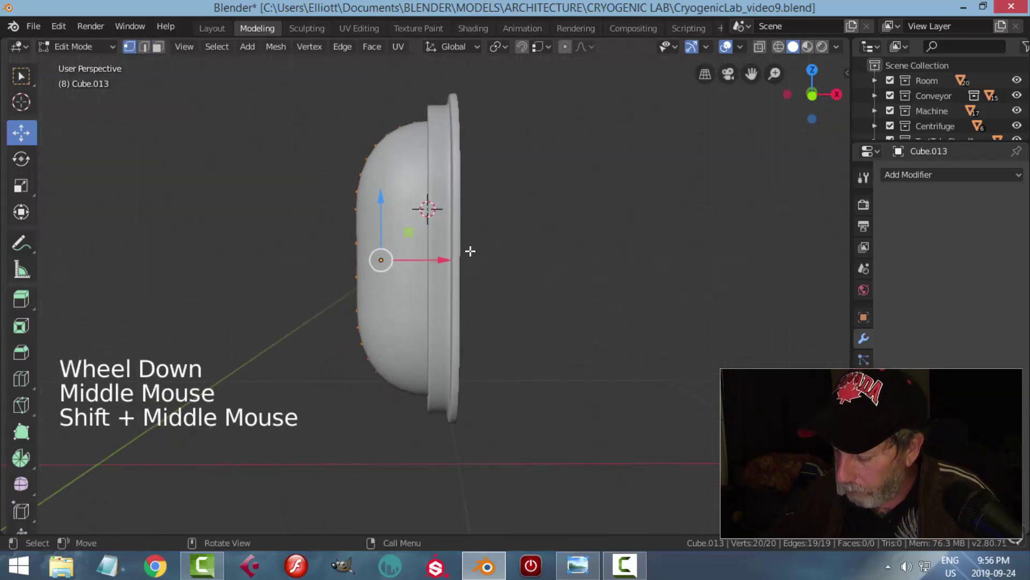
pyautogui.press('KP_1')
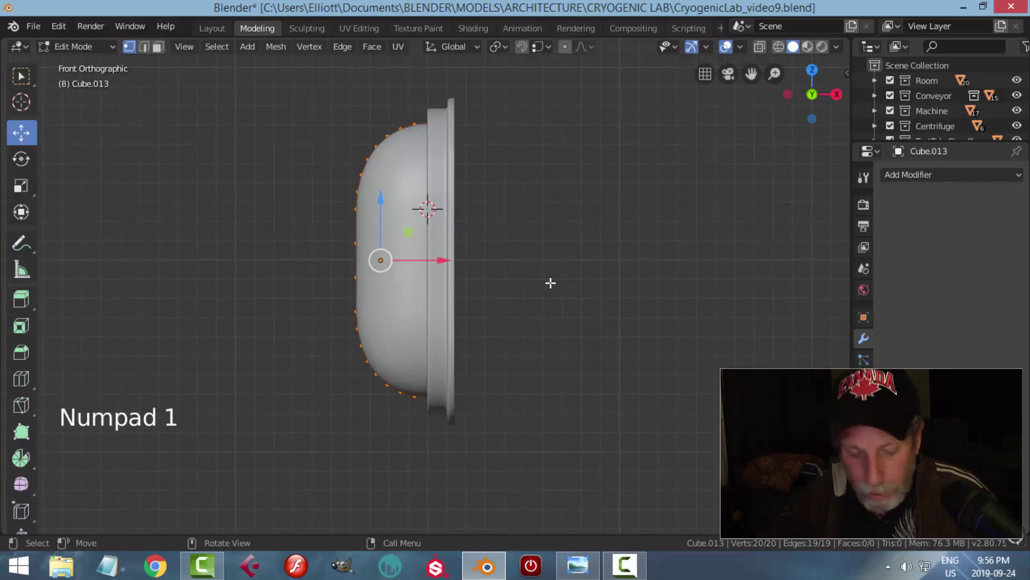
pyautogui.press('s')
pyautogui.press('x')
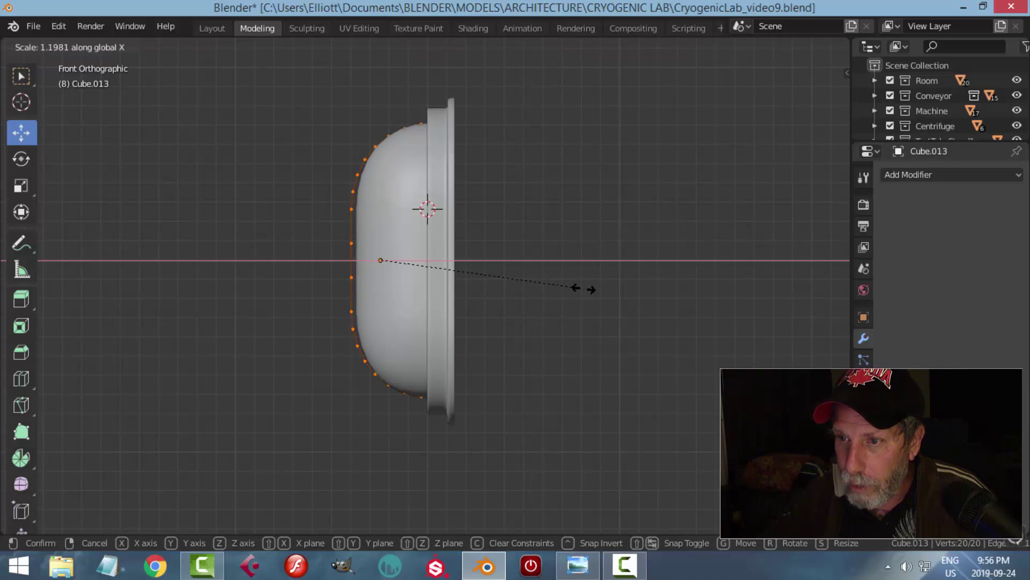
pyautogui.click(583, 289)
# Step: Scale the vertical loop slightly larger along Z so it stands off the capsule's ends
pyautogui.press('s')
pyautogui.press('z')
pyautogui.press('shift')
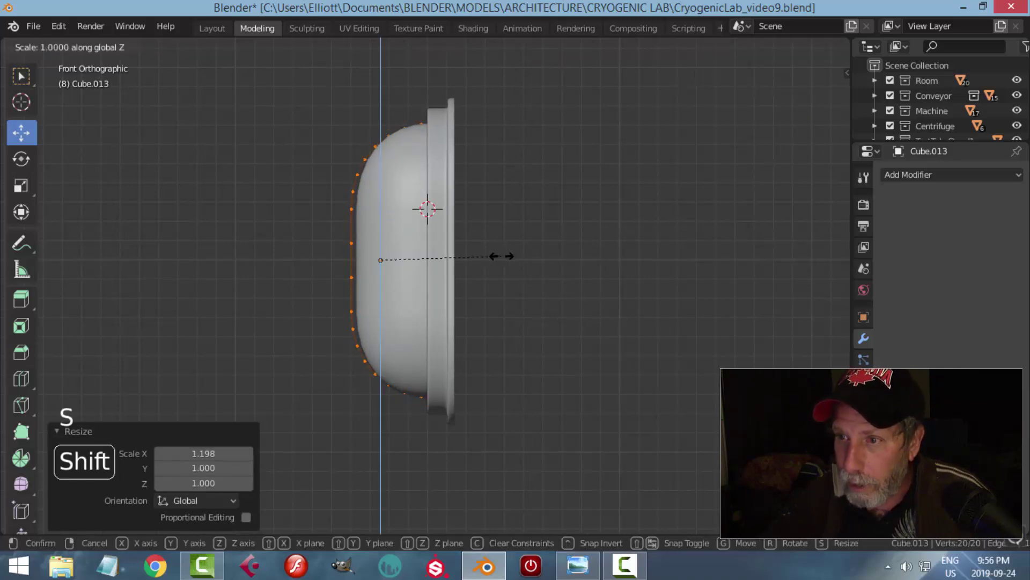
pyautogui.click(477, 225)
pyautogui.moveTo(477, 225); pyautogui.dragTo(523, 296, button='middle')
pyautogui.press('Tab')
# Step: Duplicate the capsule's horizontal edge loop near mid-height in place and separate it into its own object
pyautogui.click(446, 223)
pyautogui.press('Tab')
pyautogui.moveTo(460, 231); pyautogui.dragTo(532, 254, button='middle')
pyautogui.keyDown('alt'); pyautogui.keyDown('shift'); pyautogui.click(412, 250); pyautogui.keyUp('shift'); pyautogui.keyUp('alt')
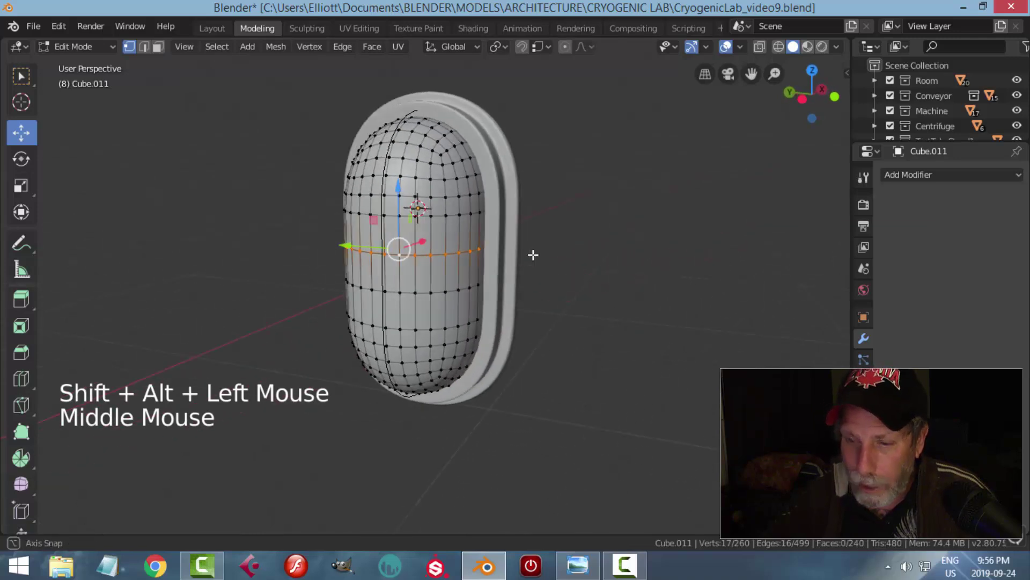
pyautogui.hotkey('shift', 'd')
pyautogui.press('p')
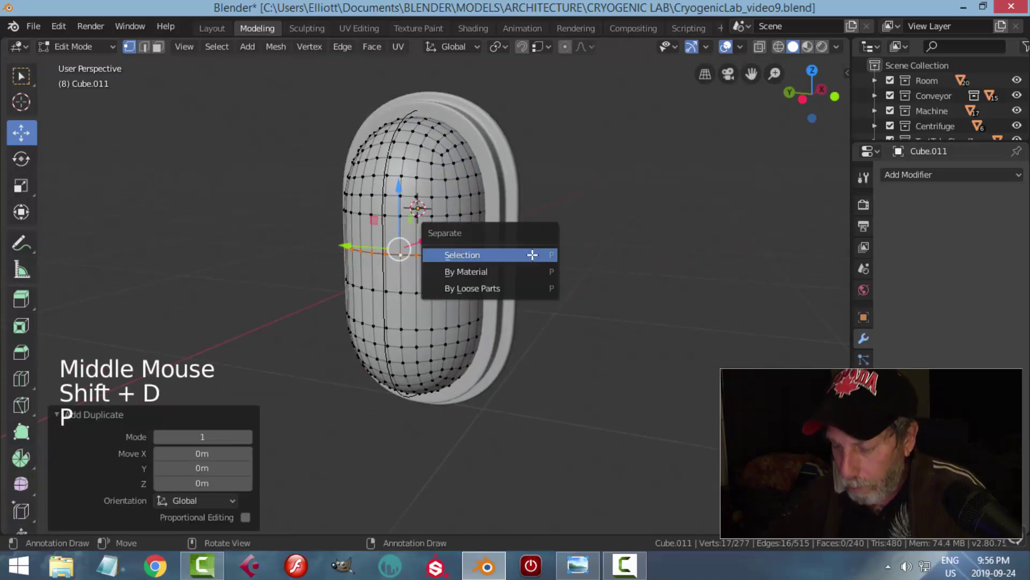
pyautogui.click(532, 252)
pyautogui.press('Tab')
# Step: Set the capsule's origin to its geometry
pyautogui.click(442, 258)
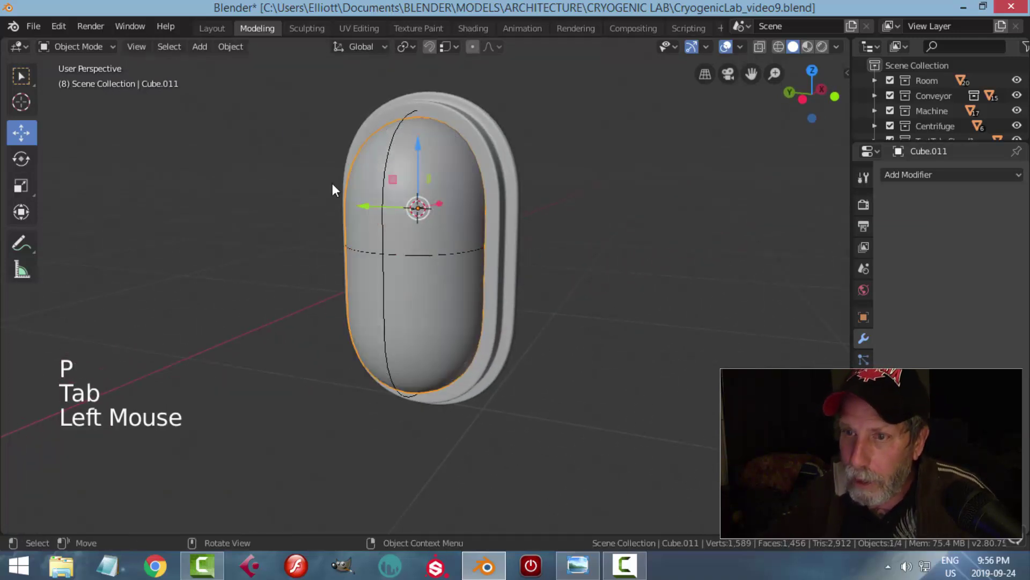
pyautogui.click(230, 48)
pyautogui.moveTo(277, 79)
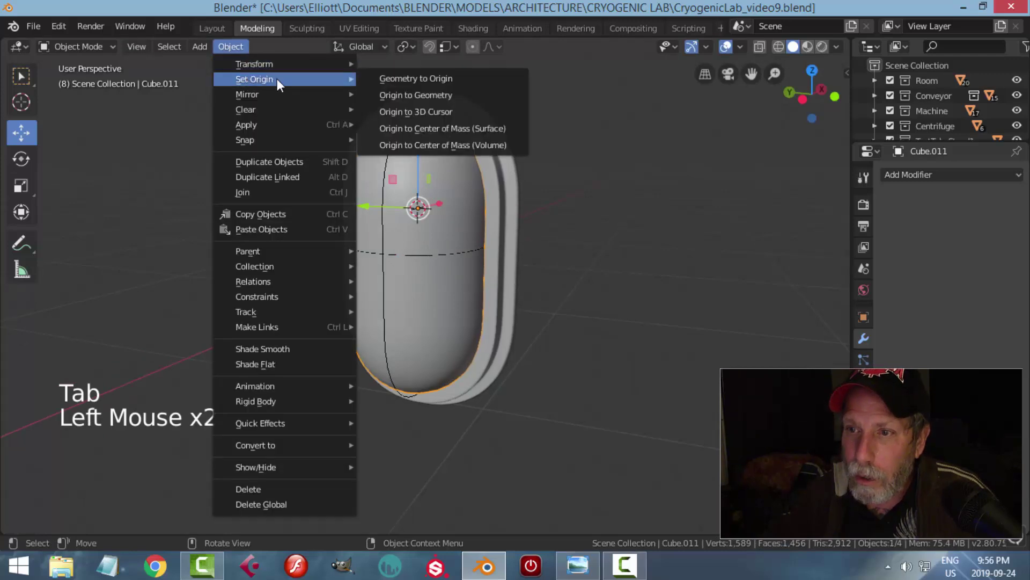
pyautogui.click(397, 93)
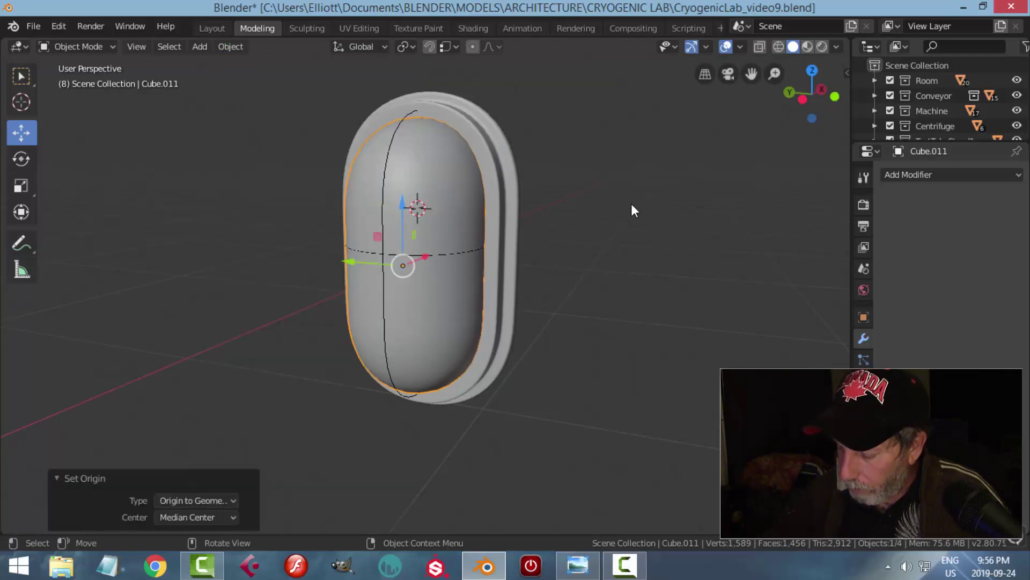
pyautogui.press('KP_1')
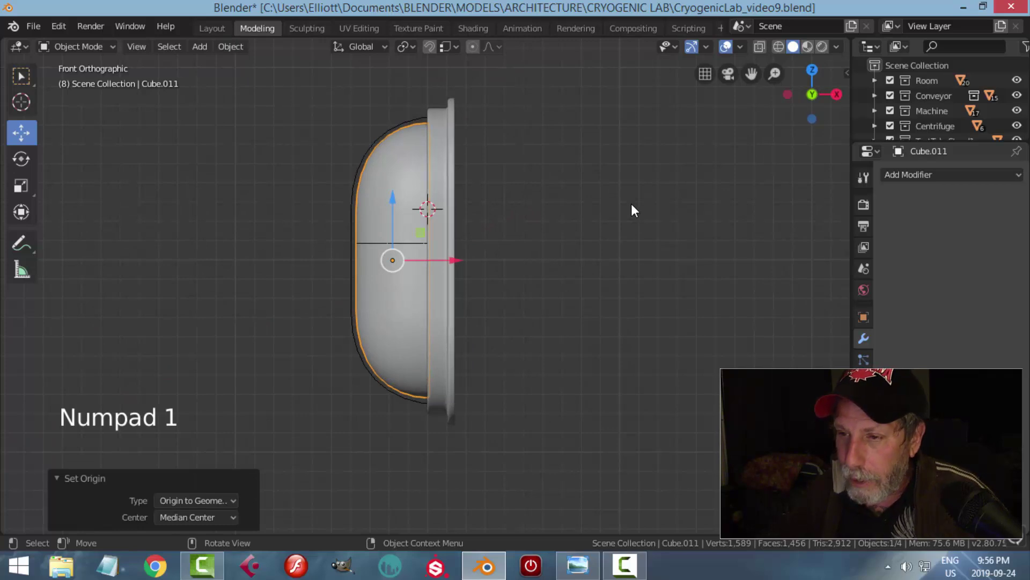
pyautogui.press('Tab')
pyautogui.press('Tab')
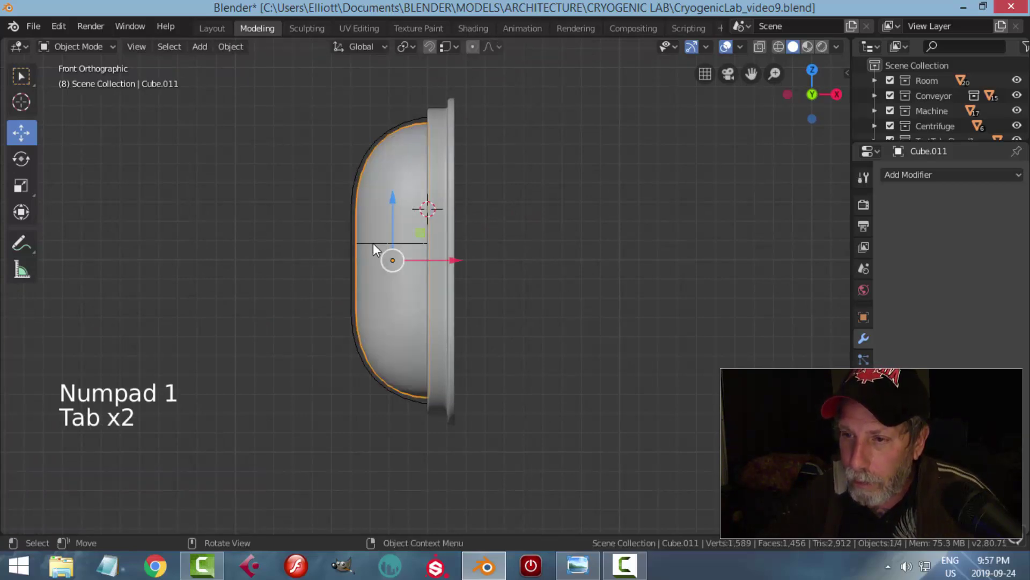
pyautogui.click(378, 243)
pyautogui.press('a')
pyautogui.moveTo(369, 246); pyautogui.dragTo(536, 263, button='middle')
pyautogui.hotkey('alt', 'a')
pyautogui.click(372, 239)
pyautogui.click(383, 243)
pyautogui.hotkey('alt', 'a')
pyautogui.click(450, 249)
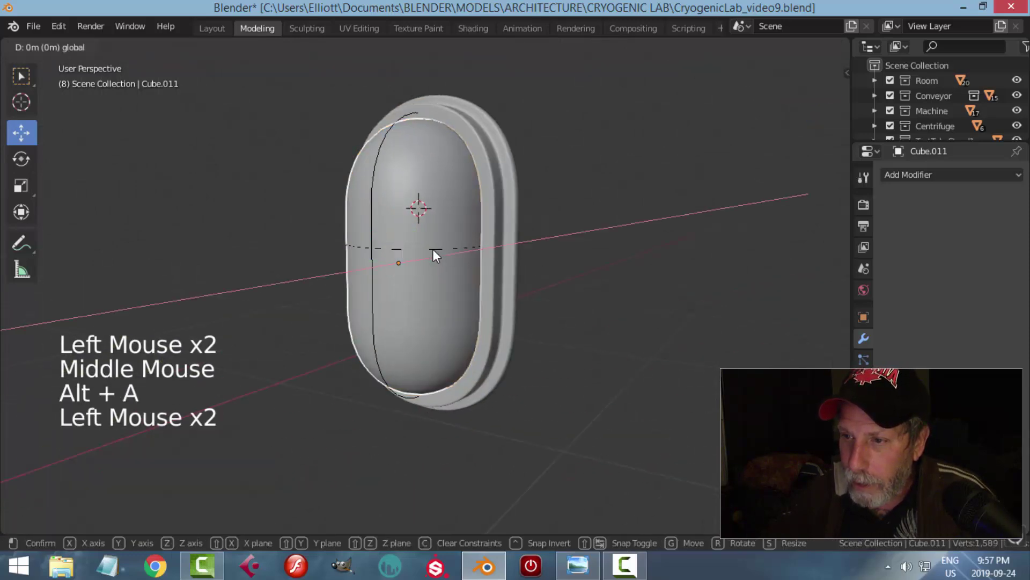
pyautogui.click(433, 250)
# Step: Set the separated horizontal loop's origin to its geometry
pyautogui.click(374, 253)
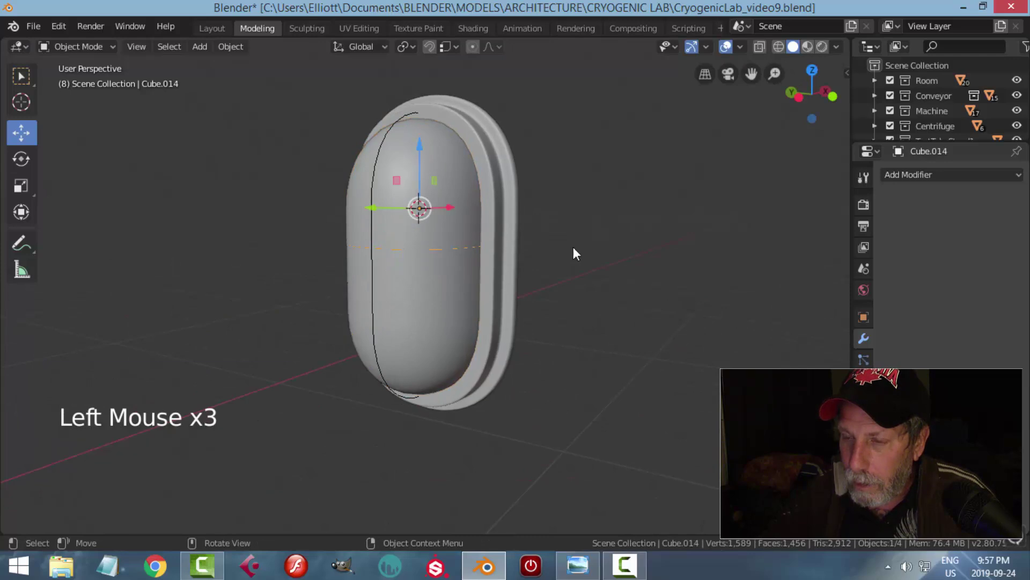
pyautogui.click(245, 46)
pyautogui.moveTo(282, 79)
pyautogui.click(391, 97)
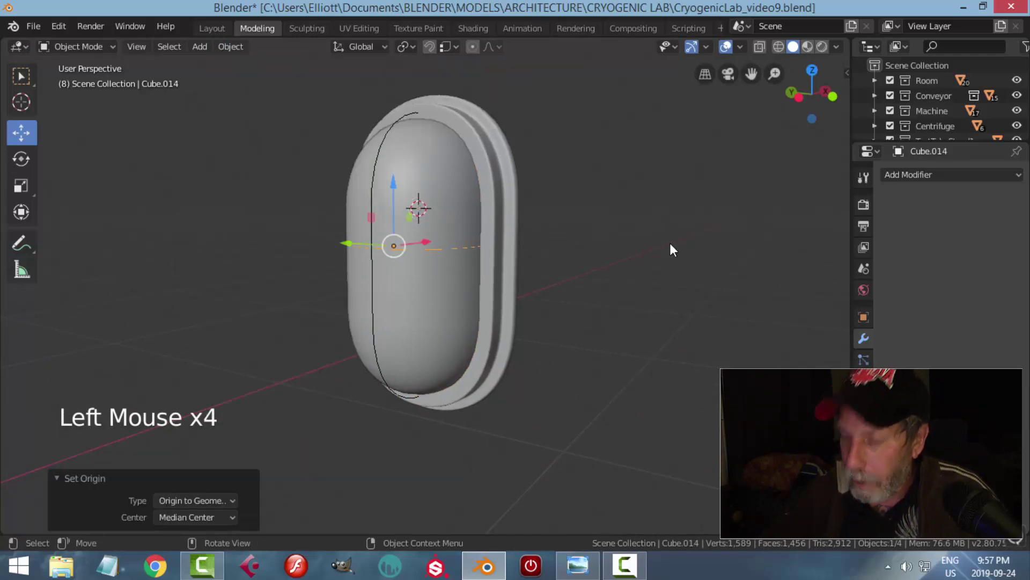
# Step: In front view, scale the whole horizontal loop along X by about 1.208
pyautogui.press('KP_1')
pyautogui.press('Tab')
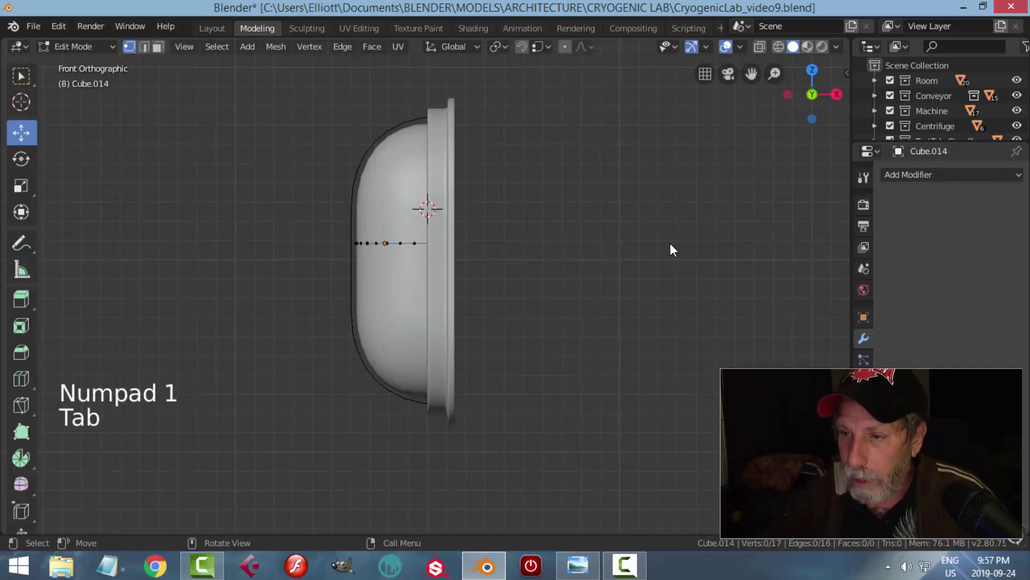
pyautogui.press('a')
pyautogui.moveTo(591, 255); pyautogui.dragTo(592, 258, button='middle')
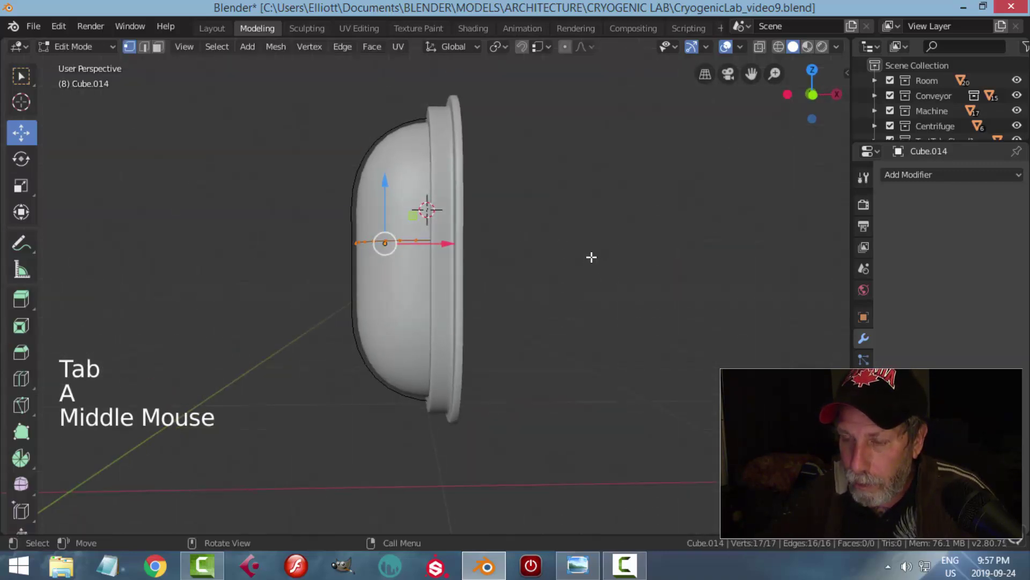
pyautogui.press('KP_1')
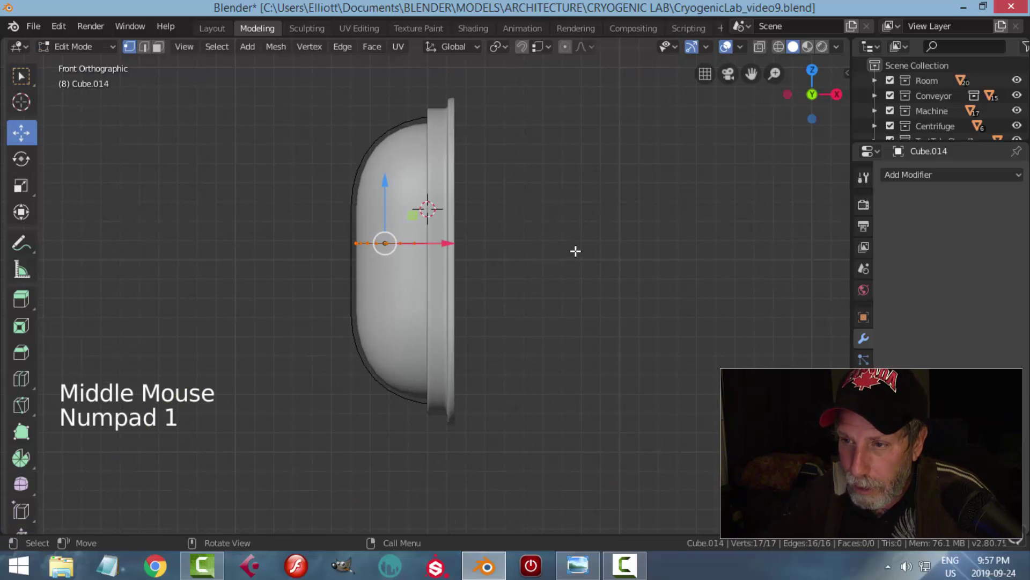
pyautogui.press('s')
pyautogui.press('x')
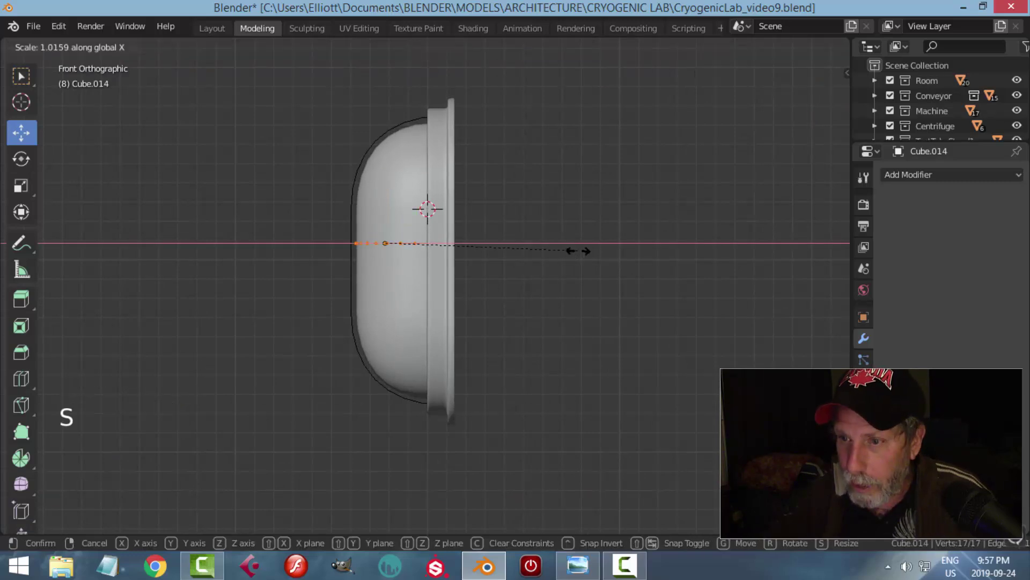
pyautogui.click(614, 265)
# Step: In left view, scale the horizontal loop slightly wider along Y so it clears the capsule's sides
pyautogui.press('ctrl+KP_3')
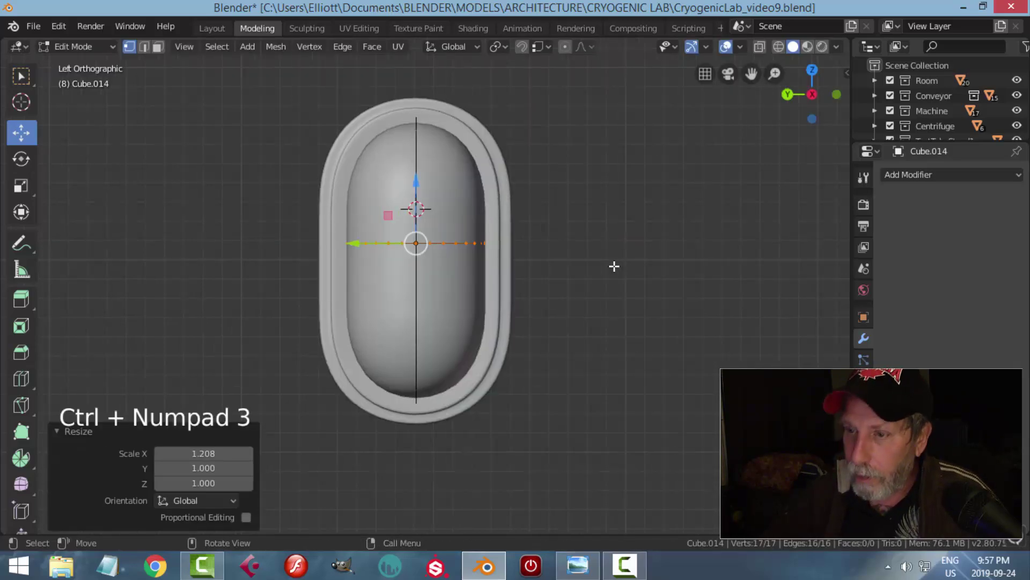
pyautogui.press('s')
pyautogui.press('y')
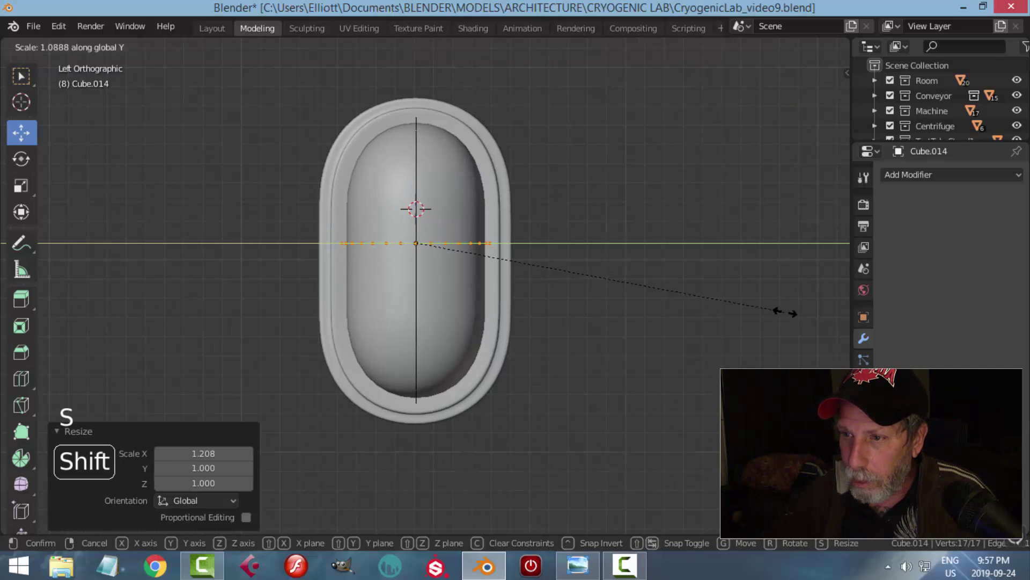
pyautogui.click(833, 315)
pyautogui.moveTo(706, 317); pyautogui.dragTo(555, 209, button='middle')
pyautogui.press('Tab')
pyautogui.hotkey('alt', 'a')
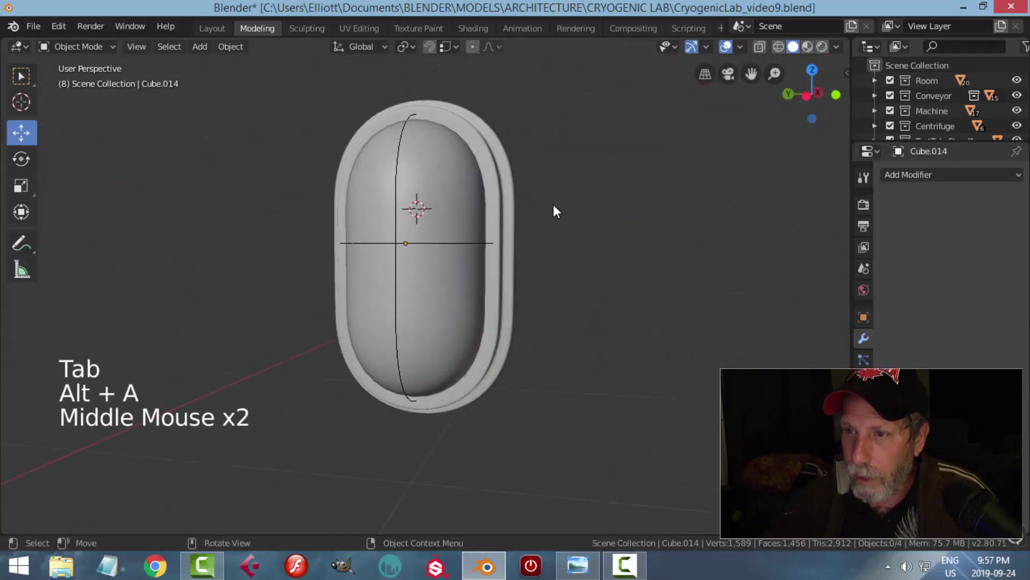
# Step: Convert the vertical and horizontal loops from meshes to curves and open their curve settings
pyautogui.click(397, 156)
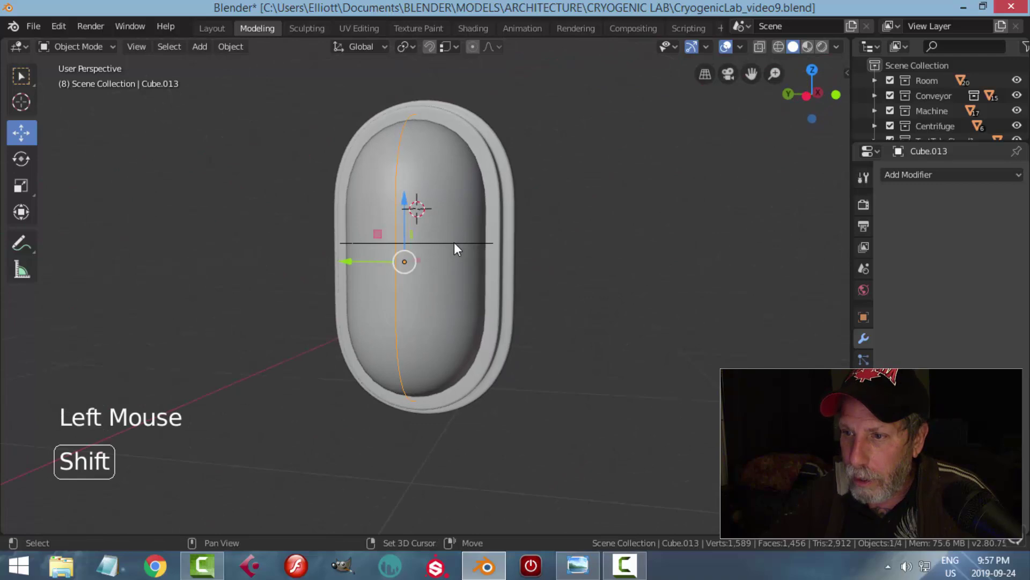
pyautogui.keyDown('shift'); pyautogui.click(454, 242); pyautogui.keyUp('shift')
pyautogui.click(231, 46)
pyautogui.moveTo(281, 450)
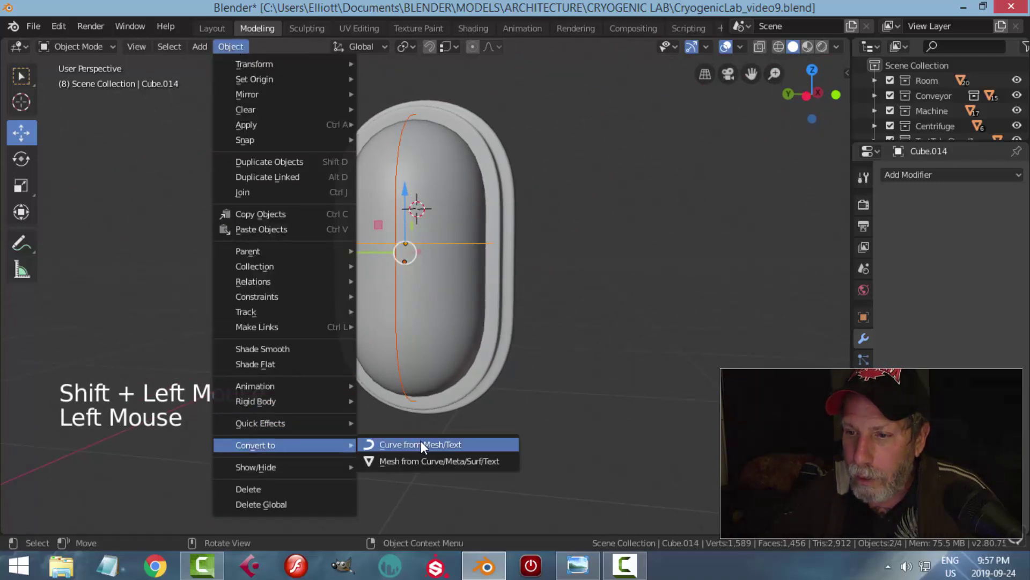
pyautogui.click(421, 441)
pyautogui.click(865, 401)
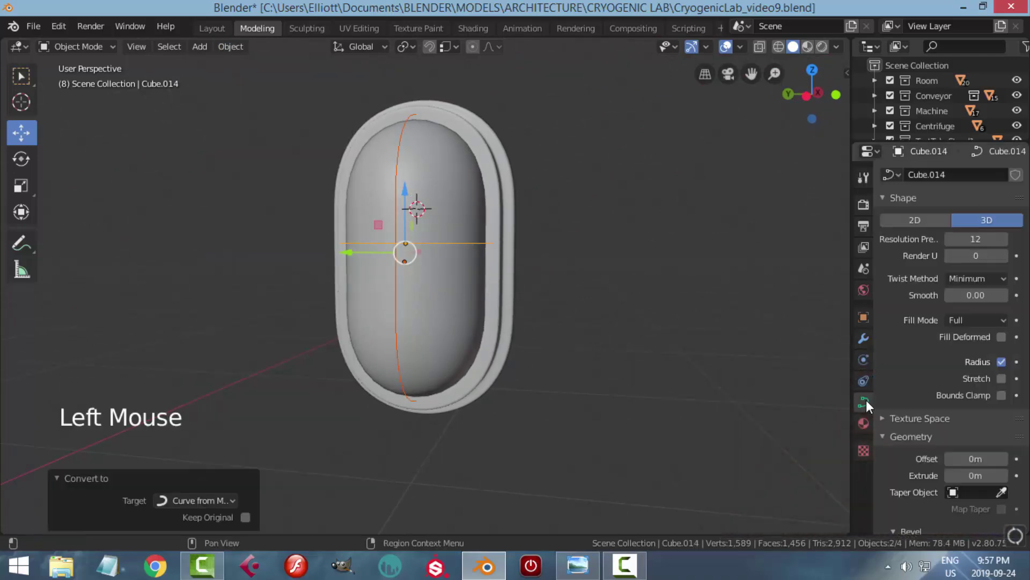
# Step: Set the horizontal loop's preview resolution to 2 and its bevel depth to 0.003 m
pyautogui.click(976, 240)
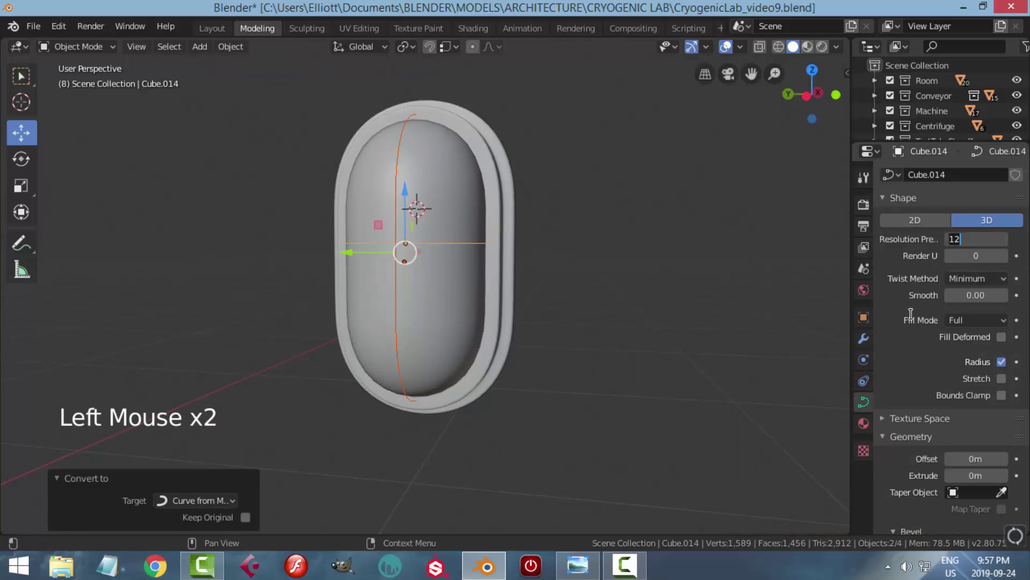
pyautogui.scroll(-5, 939, 372)
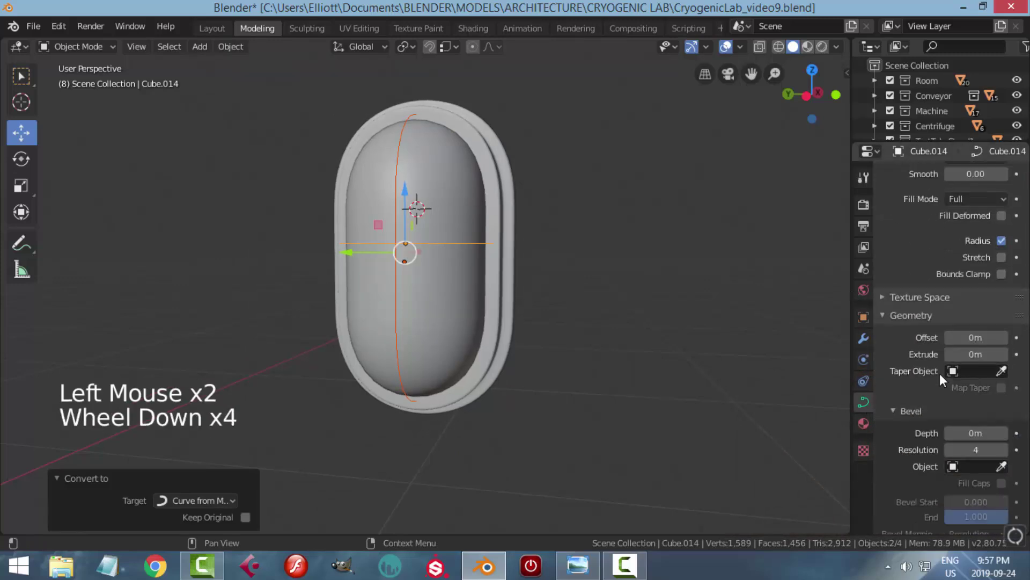
pyautogui.click(951, 403)
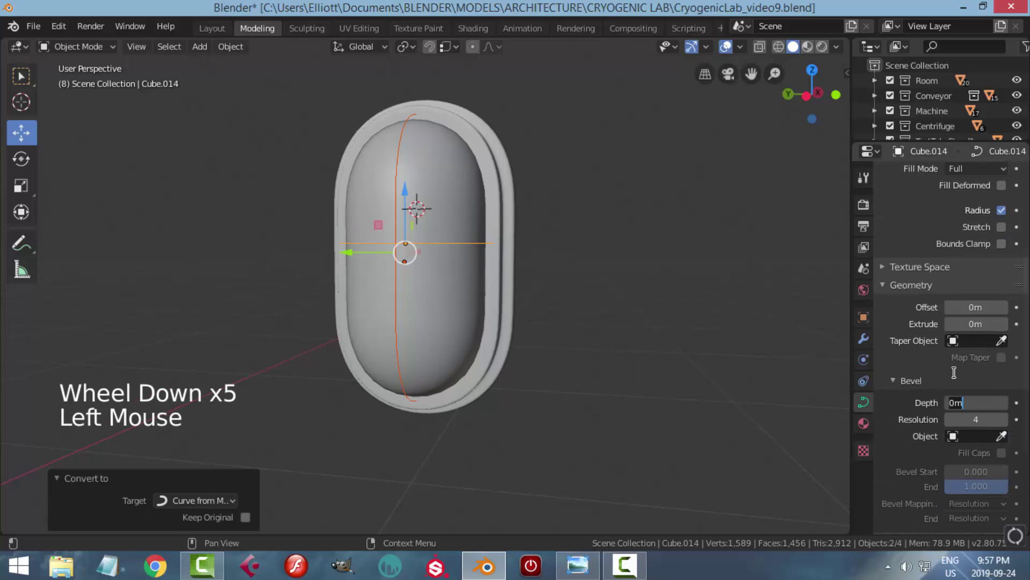
pyautogui.write('0.003')
pyautogui.press('Return')
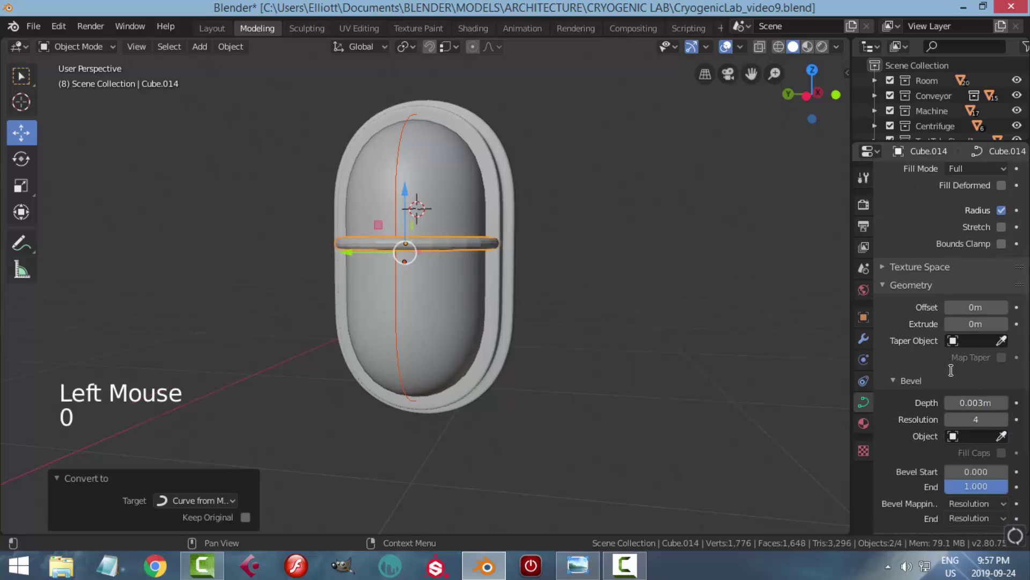
# Step: Give the vertical loop a preview resolution of 2 and a bevel depth of 0.003 m
pyautogui.click(404, 124)
pyautogui.scroll(3, 979, 217)
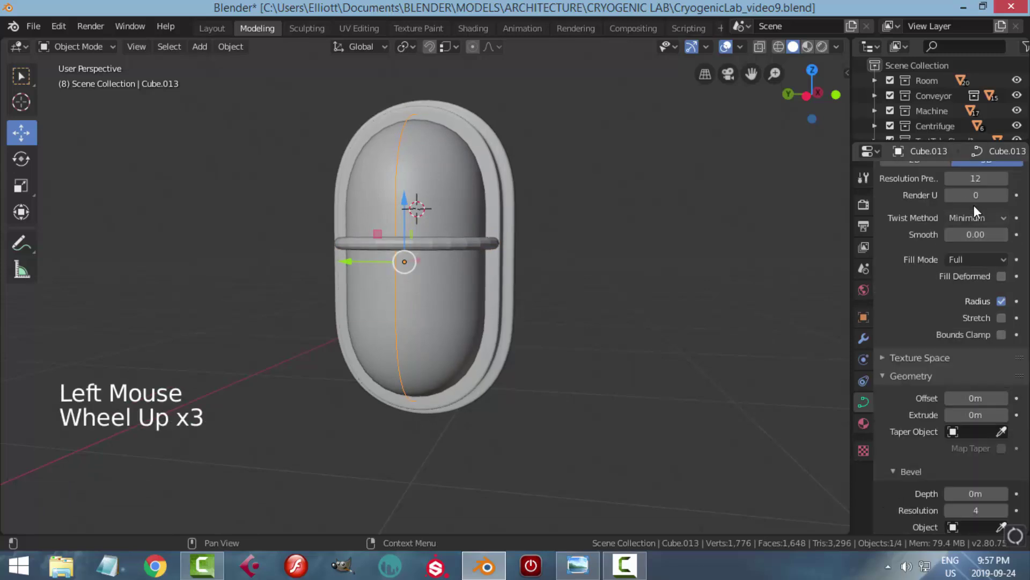
pyautogui.click(972, 179)
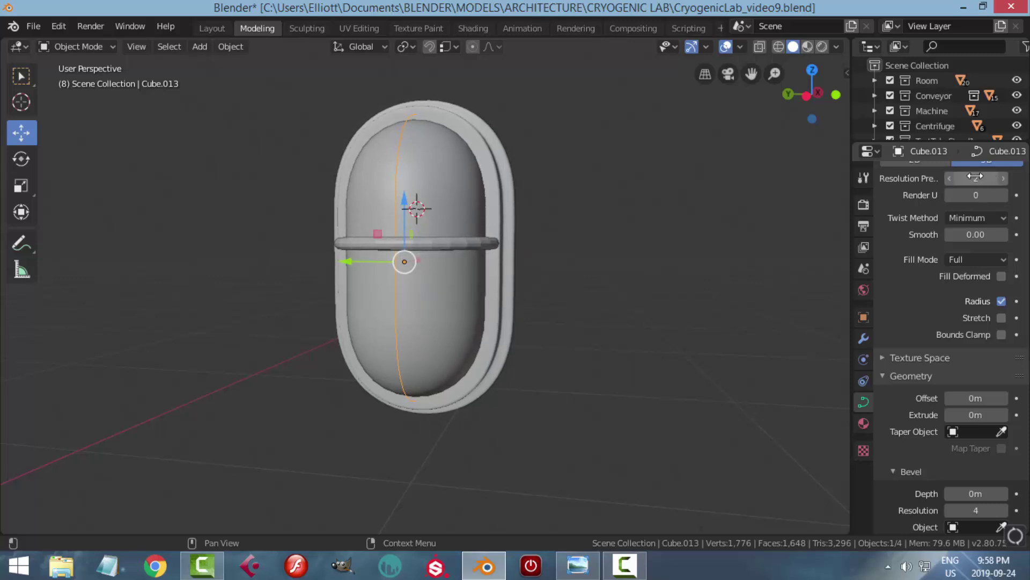
pyautogui.click(964, 491)
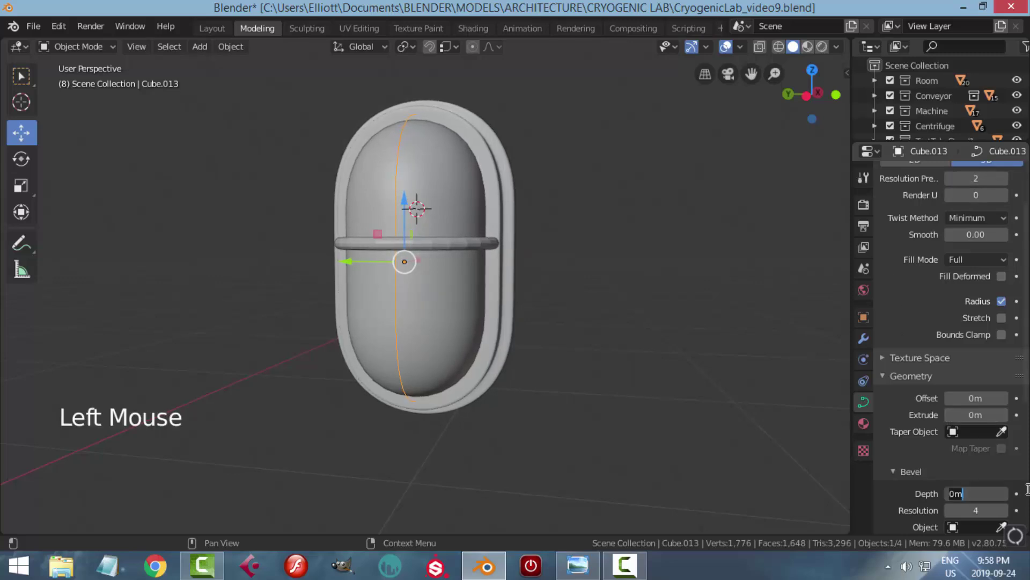
pyautogui.write('0.003')
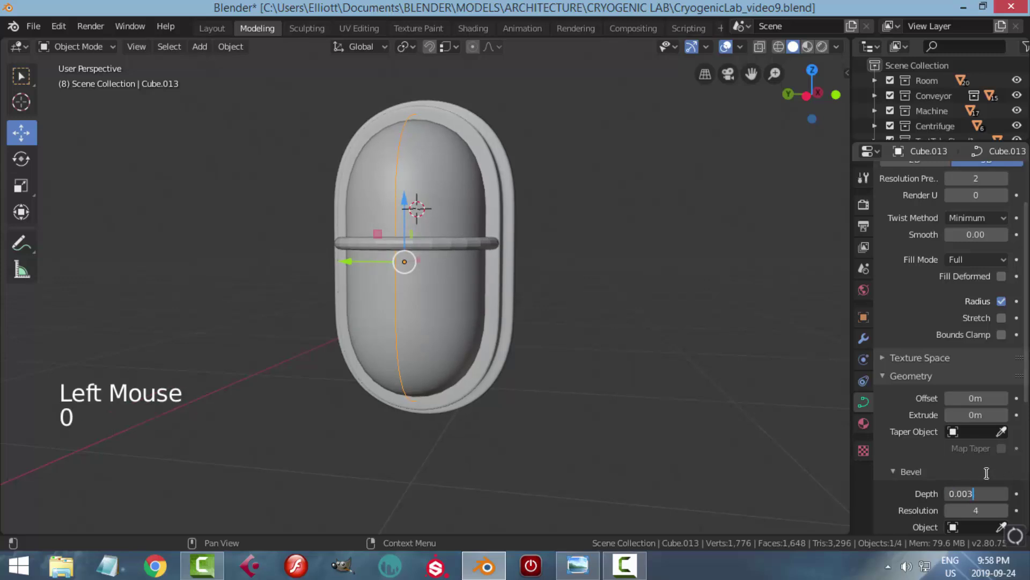
pyautogui.press('Return')
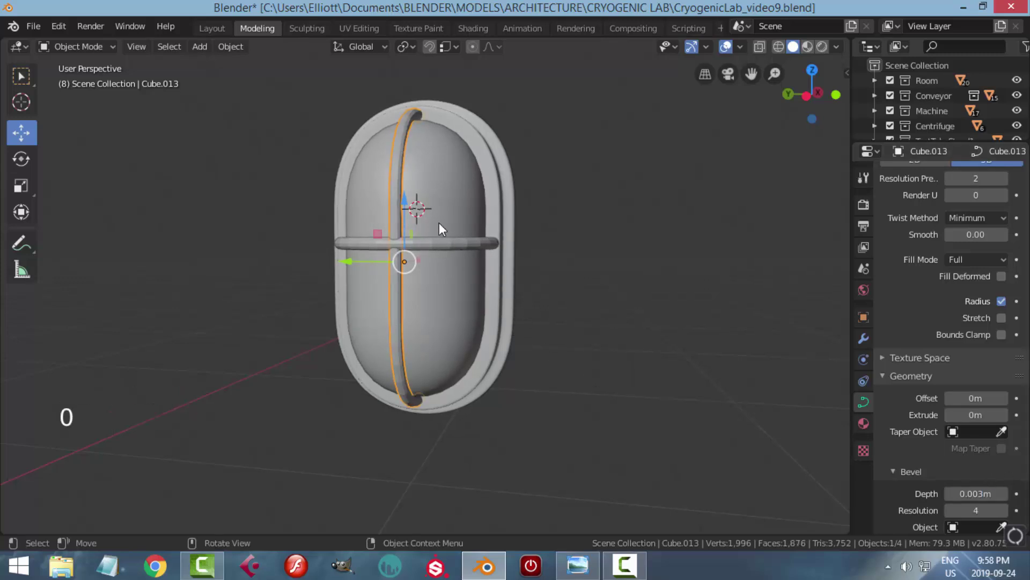
# Step: Apply smooth shading to both the vertical and the horizontal loop, and deselect everything
pyautogui.rightClick(400, 155)
pyautogui.click(392, 156)
pyautogui.click(445, 244)
pyautogui.rightClick(425, 233)
pyautogui.click(425, 233)
pyautogui.hotkey('alt', 'a')
pyautogui.moveTo(505, 233); pyautogui.dragTo(504, 255, button='middle')
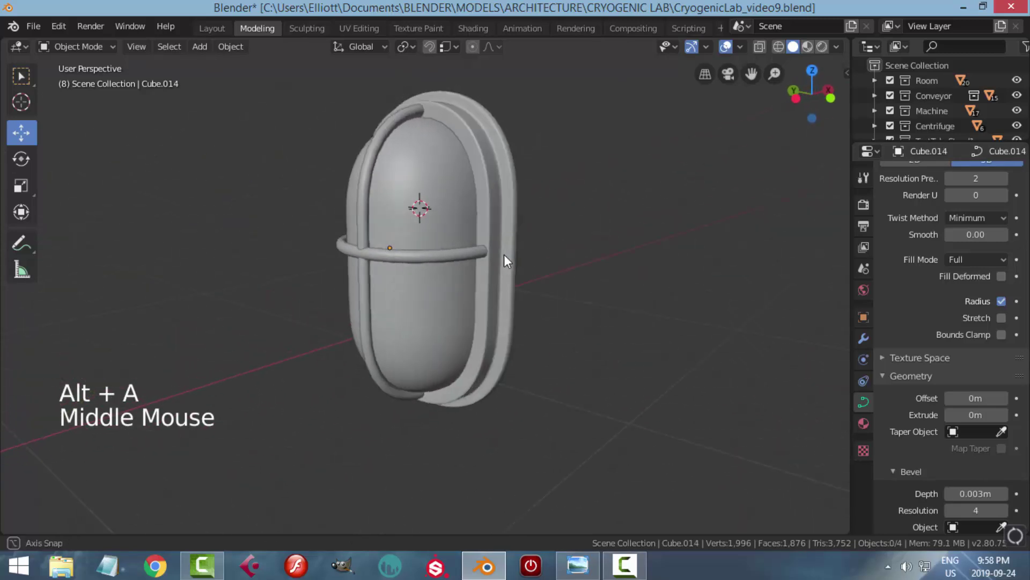
# Step: Thin the vertical loop by setting its bevel depth to 0.002 m
pyautogui.click(384, 136)
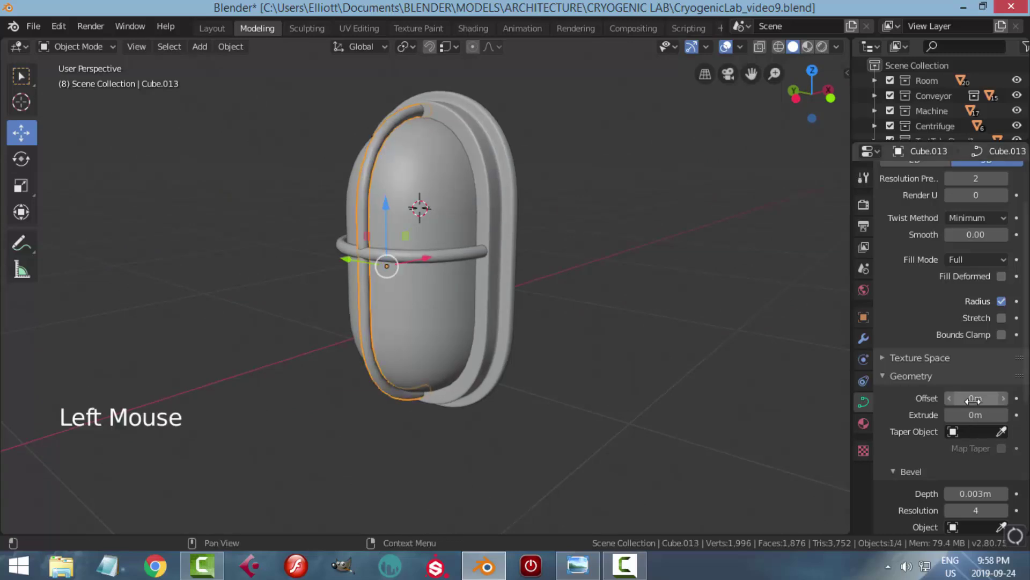
pyautogui.doubleClick(975, 492)
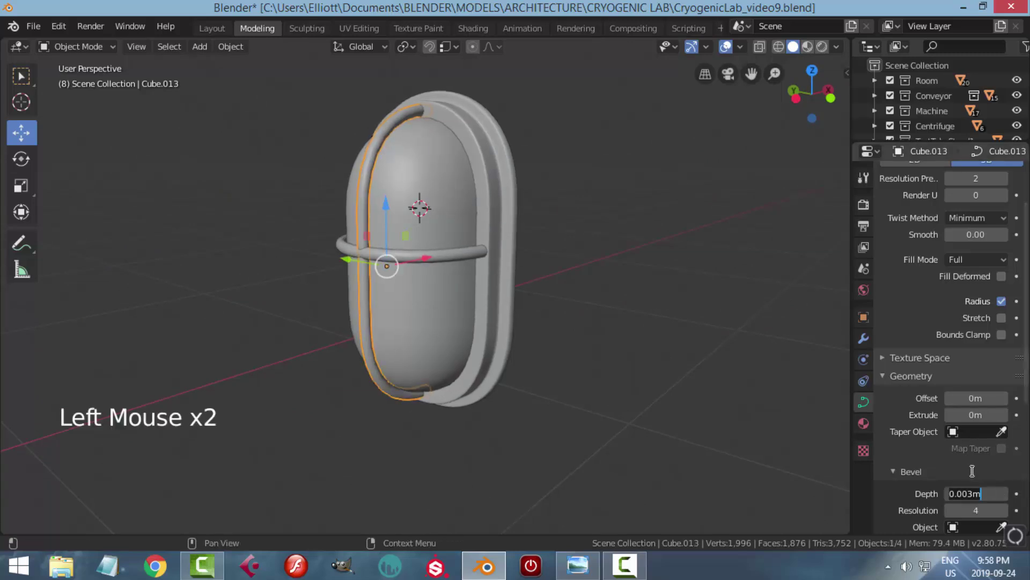
pyautogui.write('0.002')
pyautogui.press('Return')
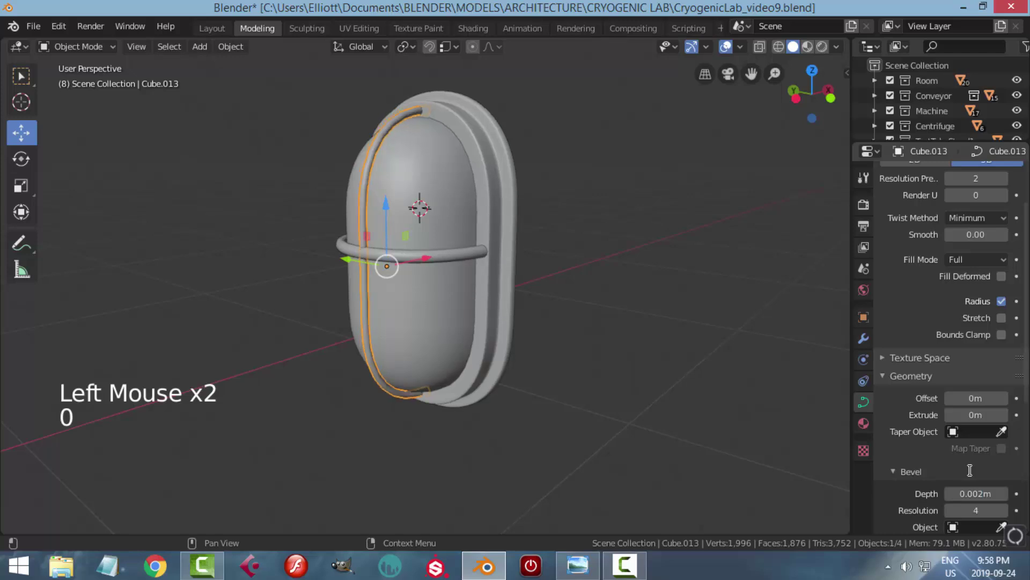
# Step: Set the horizontal loop's bevel depth to 0.002 m to match the vertical loop
pyautogui.click(458, 248)
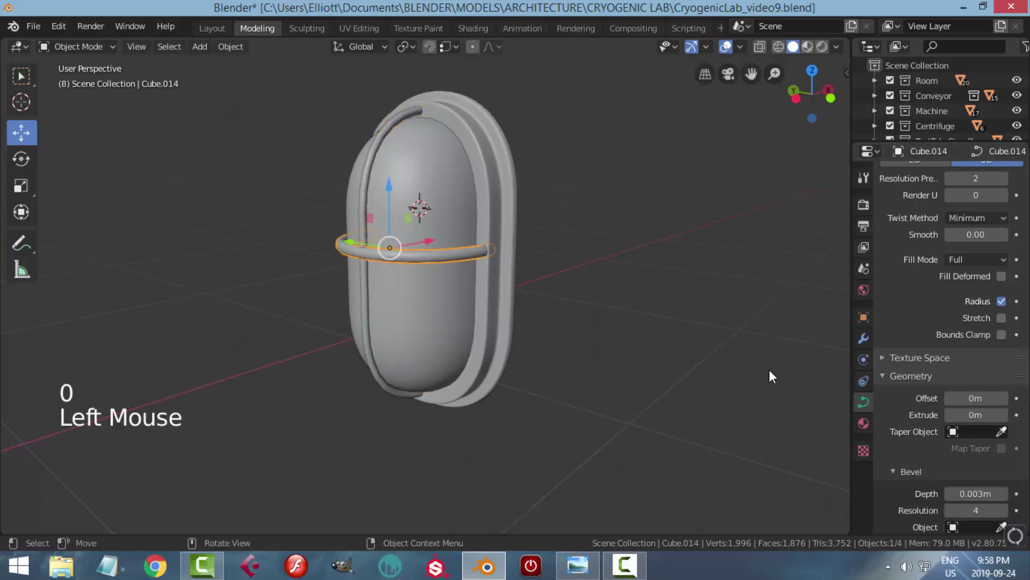
pyautogui.doubleClick(975, 493)
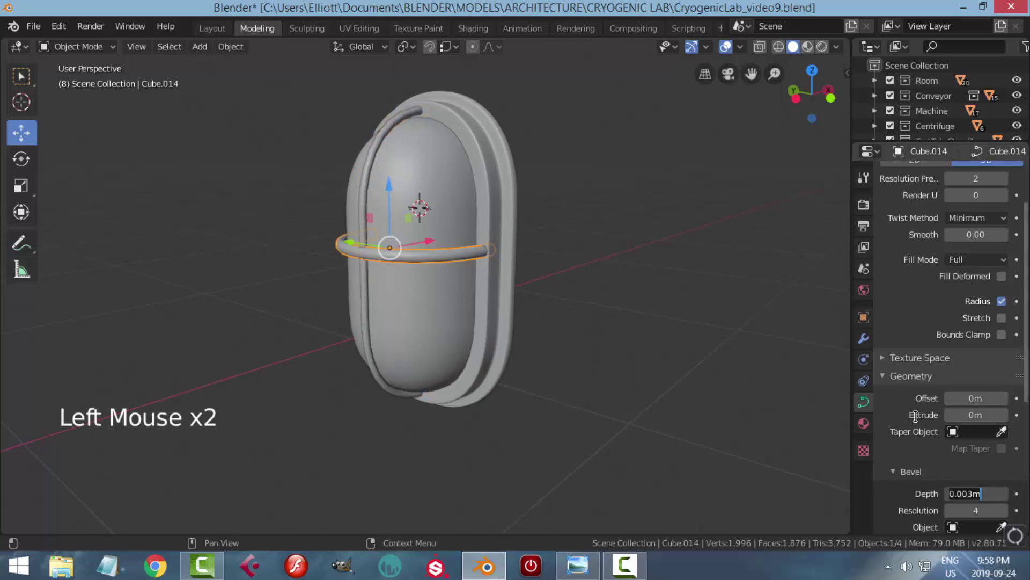
pyautogui.write('002')
pyautogui.press('Return')
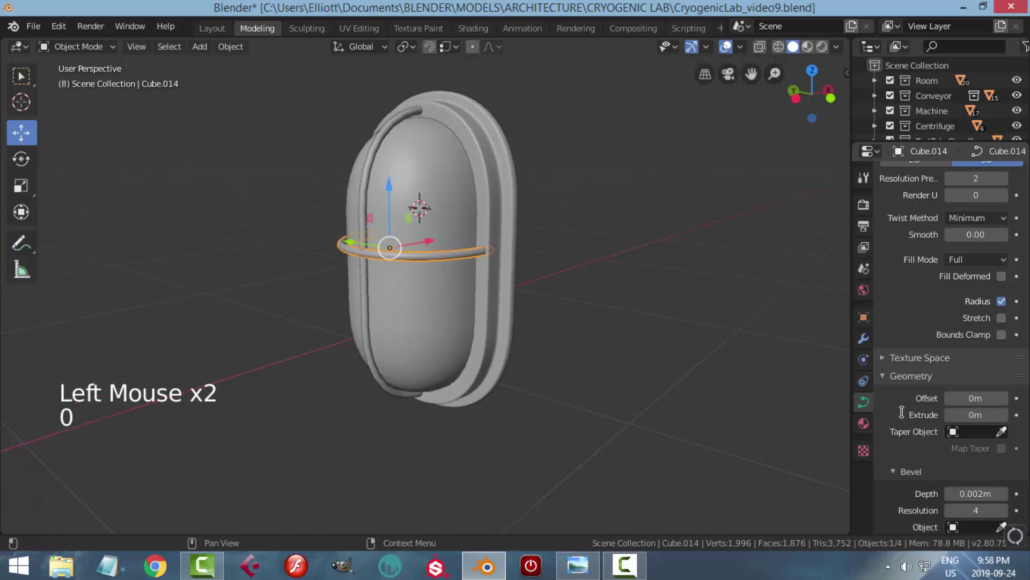
pyautogui.hotkey('alt', 'a')
# Step: Add a level 1 Subdivision Surface modifier to the vertical loop and to the horizontal loop
pyautogui.moveTo(545, 295); pyautogui.dragTo(403, 126, button='middle')
pyautogui.click(403, 129)
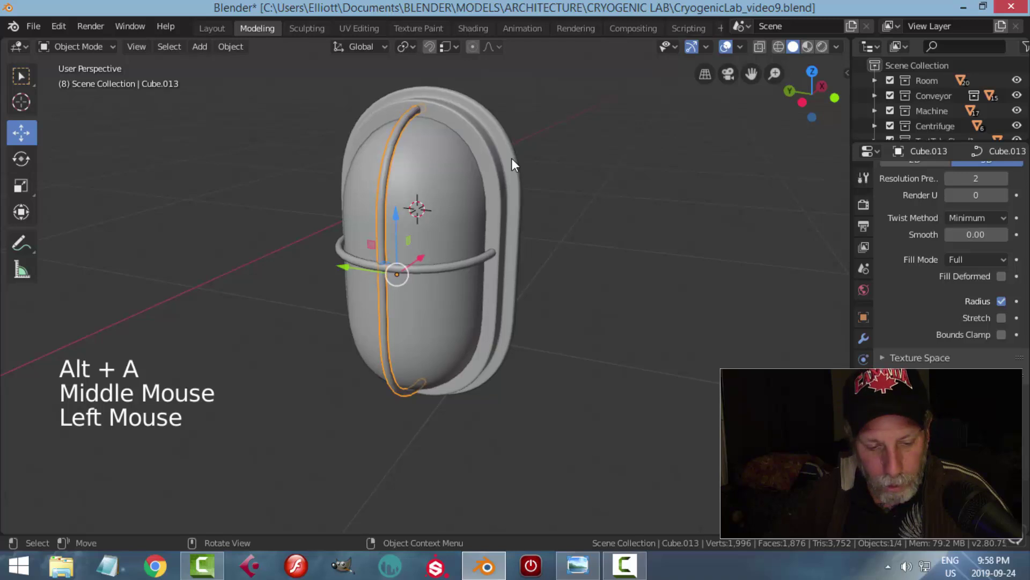
pyautogui.hotkey('ctrl', '1')
pyautogui.click(475, 266)
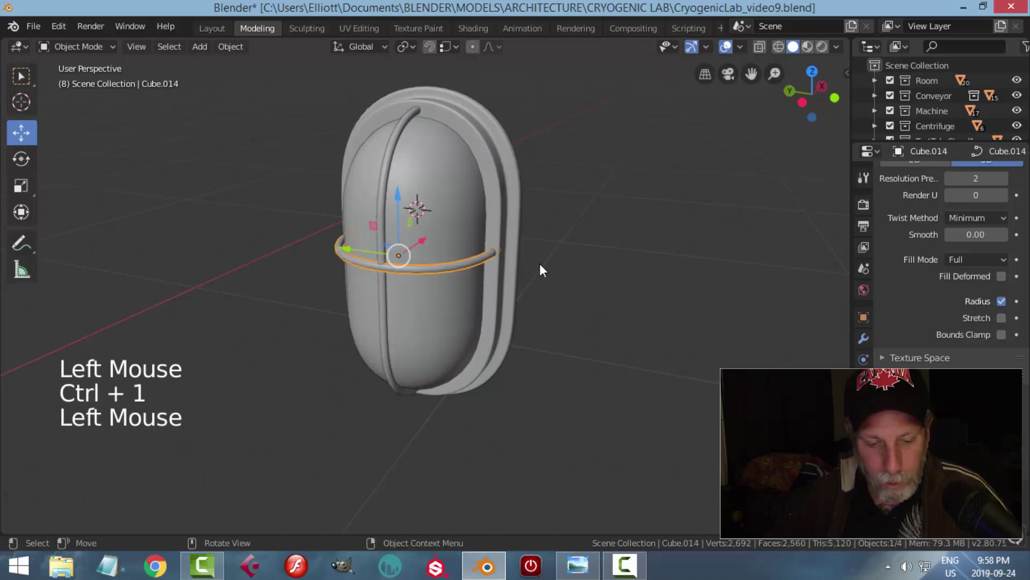
pyautogui.hotkey('ctrl', '1')
pyautogui.hotkey('alt', 'a')
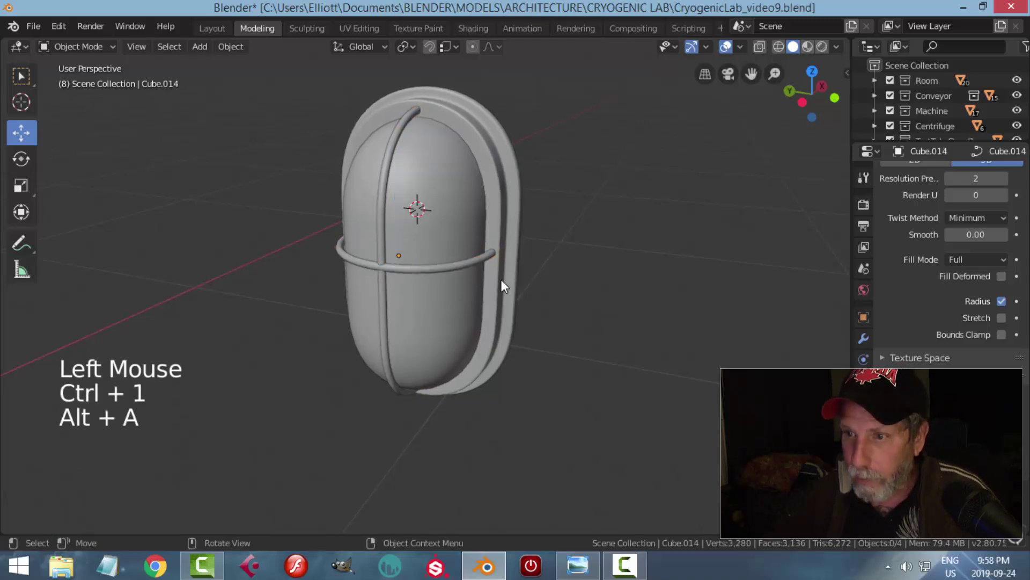
# Step: In left view, raise the horizontal loop above the capsule's middle and place a duplicate of it across the lower half
pyautogui.scroll(-2, 499, 282)
pyautogui.moveTo(489, 285); pyautogui.dragTo(422, 273, button='middle')
pyautogui.click(446, 268)
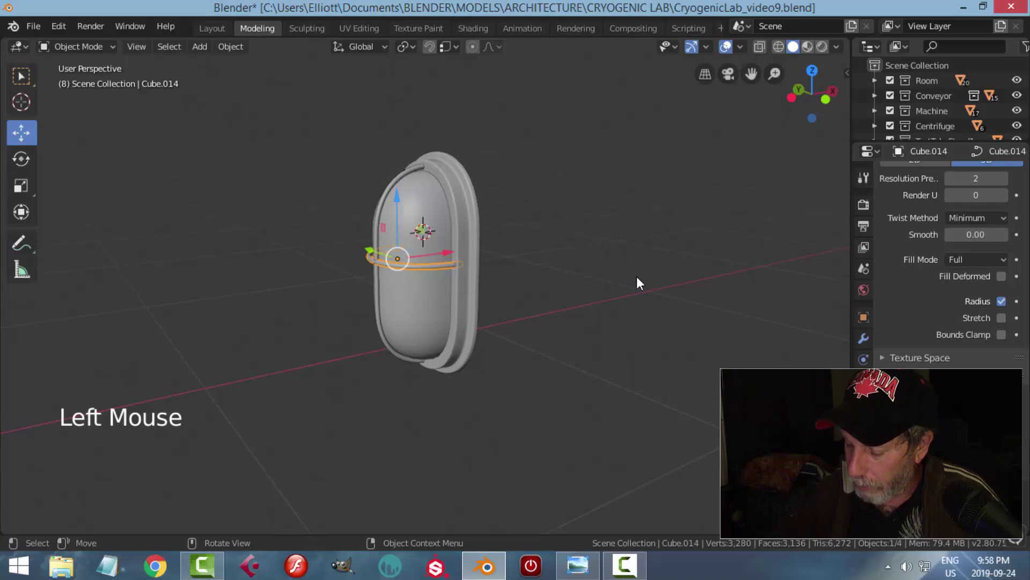
pyautogui.press('ctrl+KP_3')
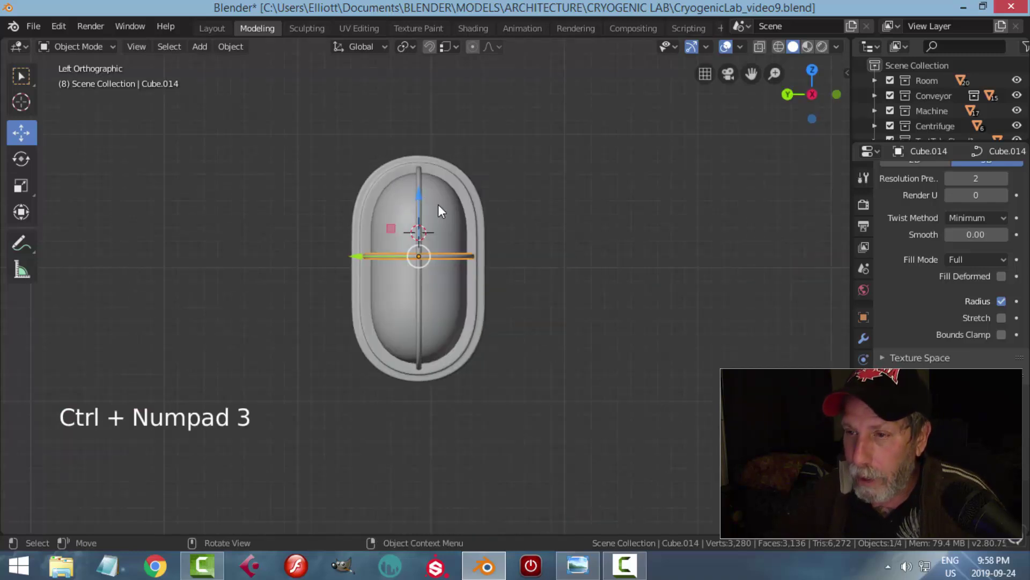
pyautogui.moveTo(421, 194); pyautogui.dragTo(414, 231)
pyautogui.hotkey('shift', 'd')
pyautogui.scroll(-2, 526, 301)
pyautogui.moveTo(617, 289)
pyautogui.mouseDown(button='middle')
pyautogui.moveTo(526, 300)
pyautogui.moveTo(423, 290)
pyautogui.moveTo(582, 244)
pyautogui.moveTo(670, 262)
pyautogui.moveTo(499, 297)
pyautogui.moveTo(582, 255)
pyautogui.moveTo(623, 258)
pyautogui.moveTo(583, 291)
pyautogui.moveTo(568, 289)
pyautogui.moveTo(571, 265)
pyautogui.moveTo(561, 291)
pyautogui.moveTo(482, 208)
pyautogui.moveTo(526, 159)
pyautogui.moveTo(519, 166)
pyautogui.moveTo(481, 146)
pyautogui.mouseUp(button='middle')
pyautogui.scroll(3, 583, 291)
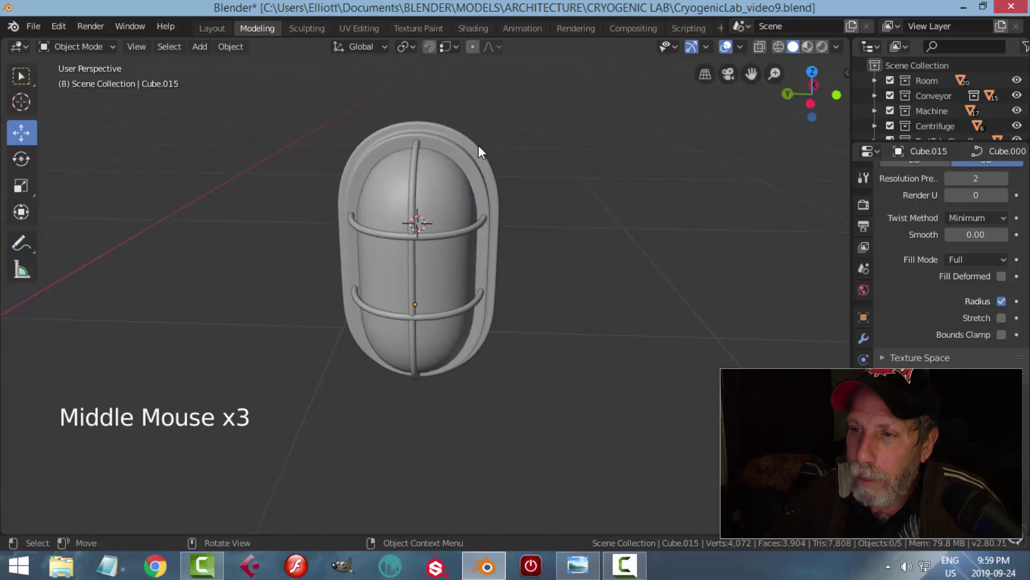
# Step: Reveal all hidden scene objects and enlarge the outliner to show the full collection list
pyautogui.moveTo(609, 216); pyautogui.dragTo(531, 230, button='middle')
pyautogui.scroll(-3, 536, 228)
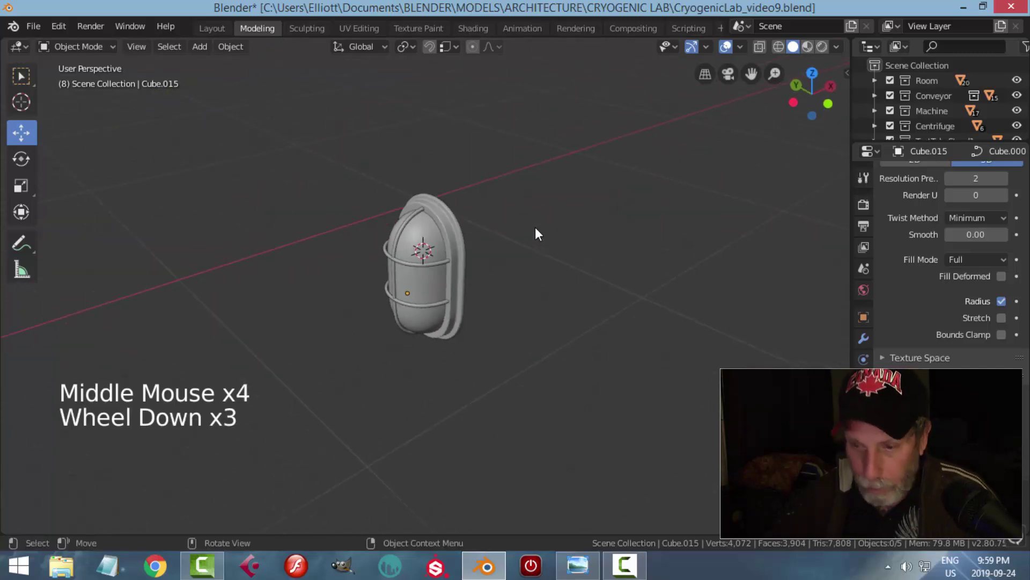
pyautogui.hotkey('alt', 'h')
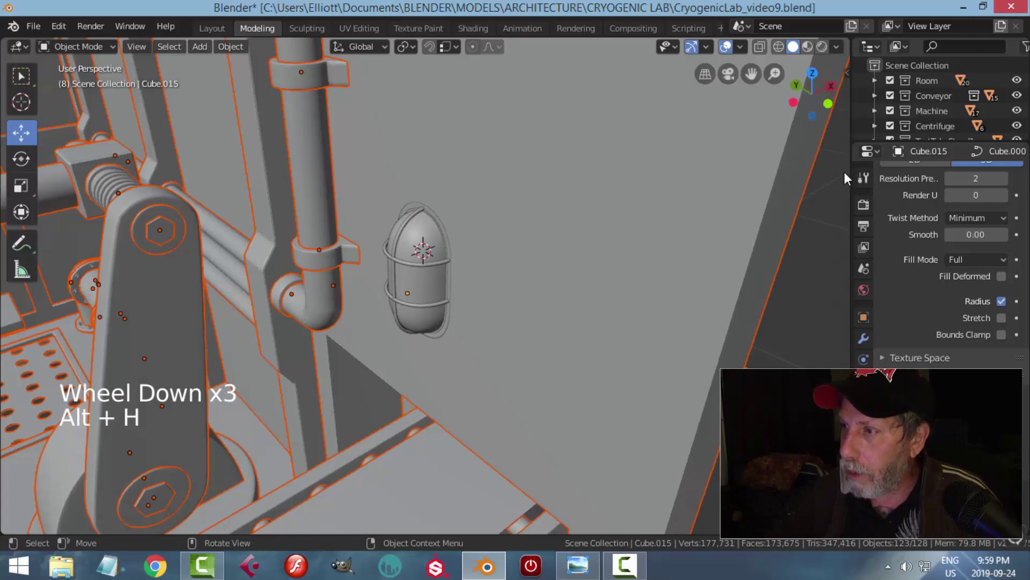
pyautogui.moveTo(939, 144); pyautogui.dragTo(939, 304)
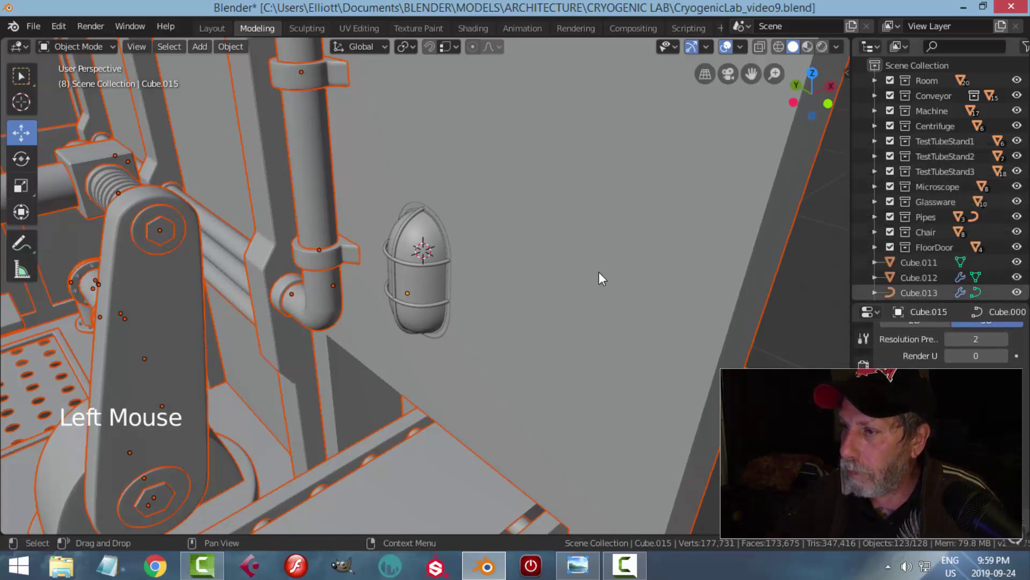
# Step: Move the capsule body into a new collection named BulkheadLight
pyautogui.click(443, 247)
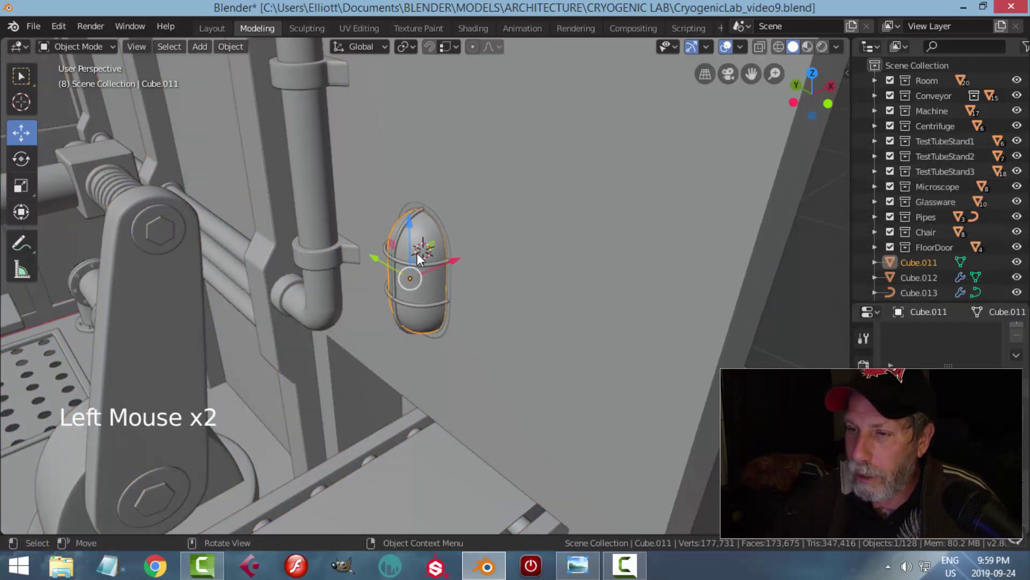
pyautogui.rightClick(422, 248)
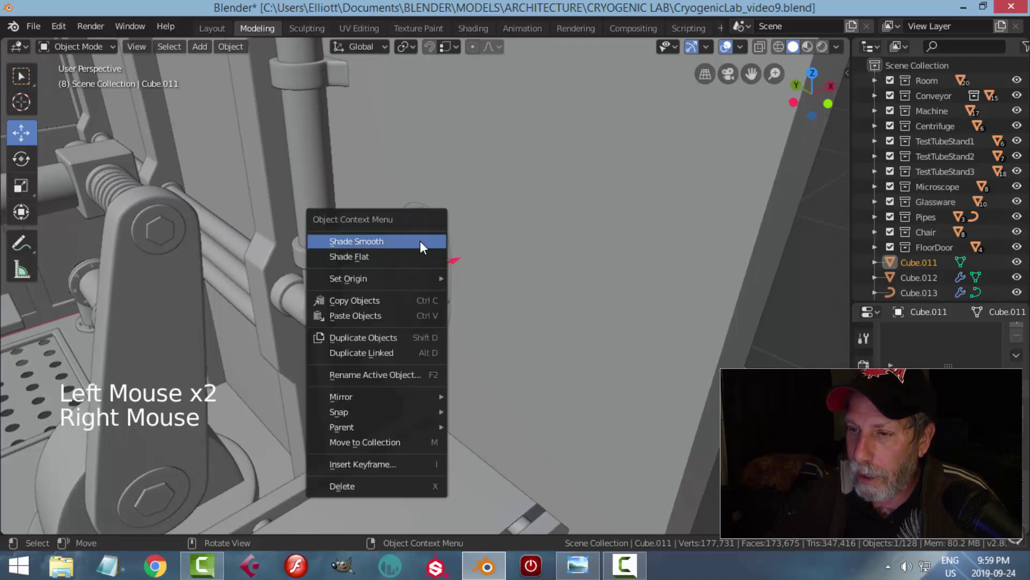
pyautogui.click(382, 441)
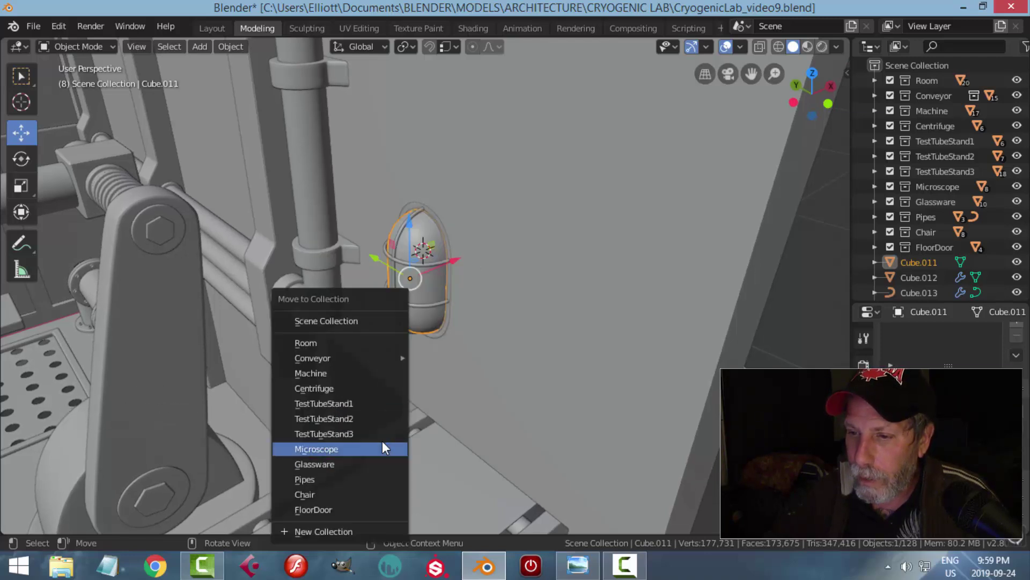
pyautogui.click(335, 527)
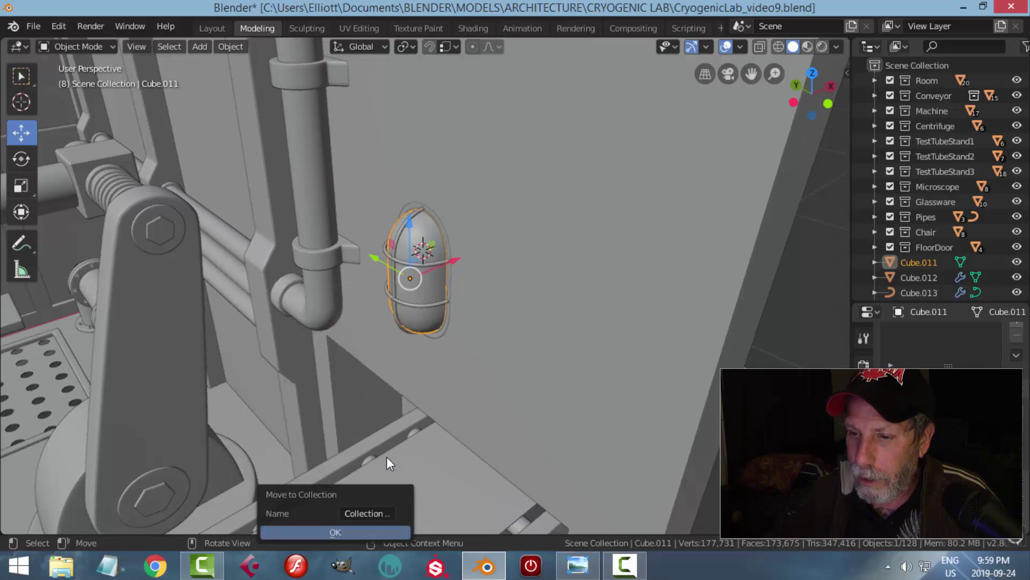
pyautogui.click(370, 515)
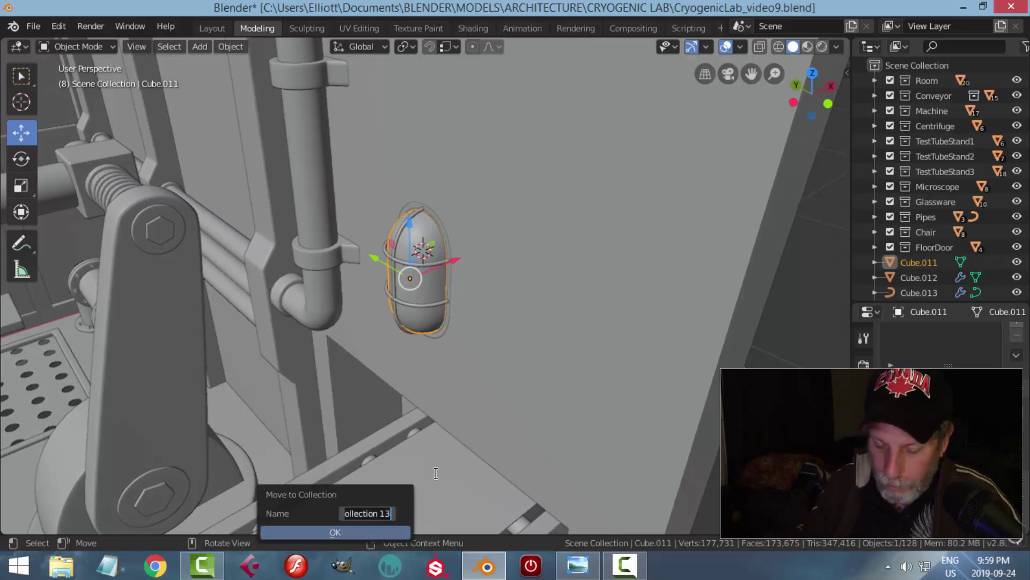
pyautogui.write('BulkheadLi..')
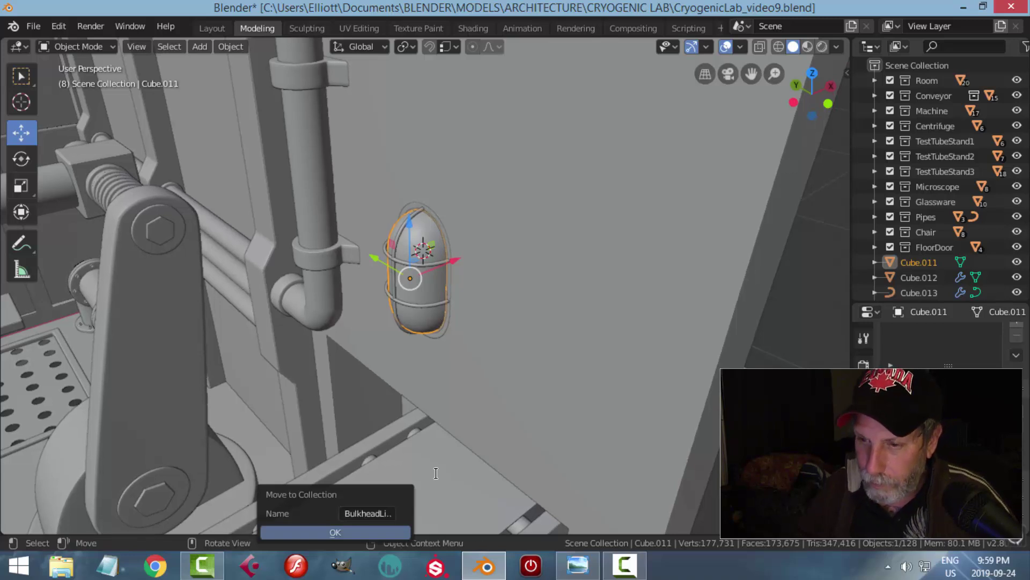
pyautogui.click(378, 531)
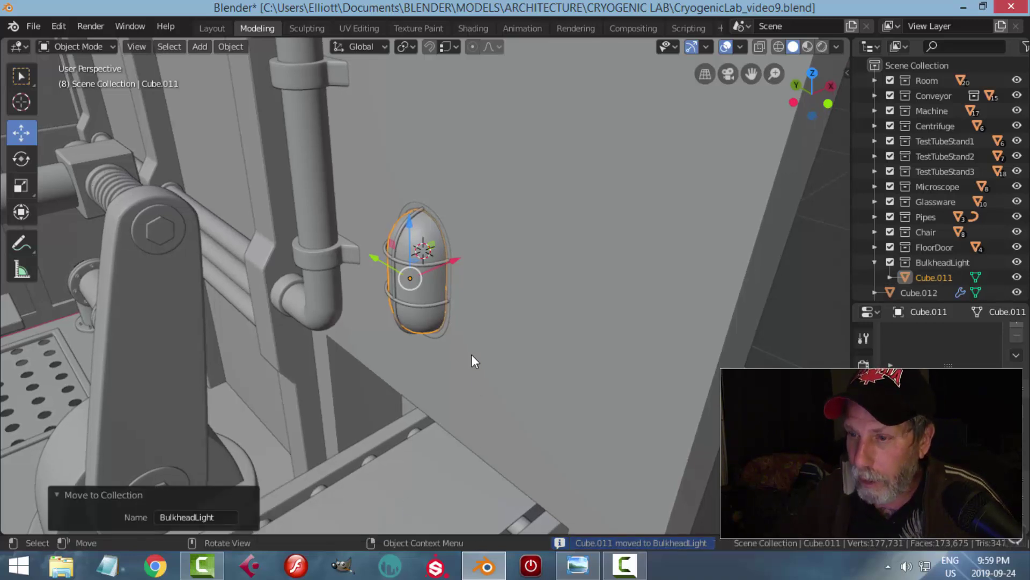
# Step: Move the mounting ring and the three cage wires into the BulkheadLight collection, and collapse that collection
pyautogui.scroll(4, 472, 355)
pyautogui.click(462, 150)
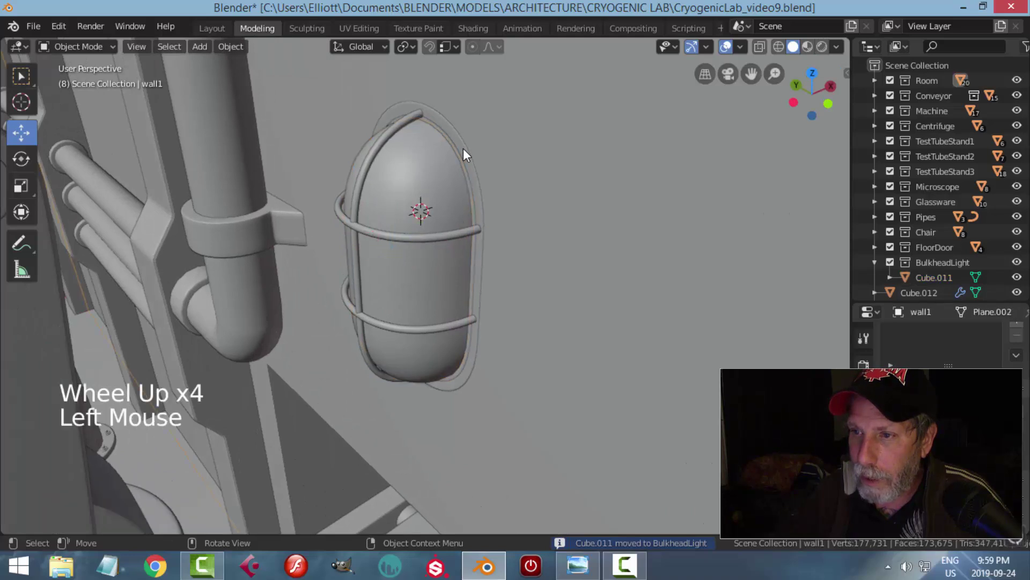
pyautogui.click(430, 112)
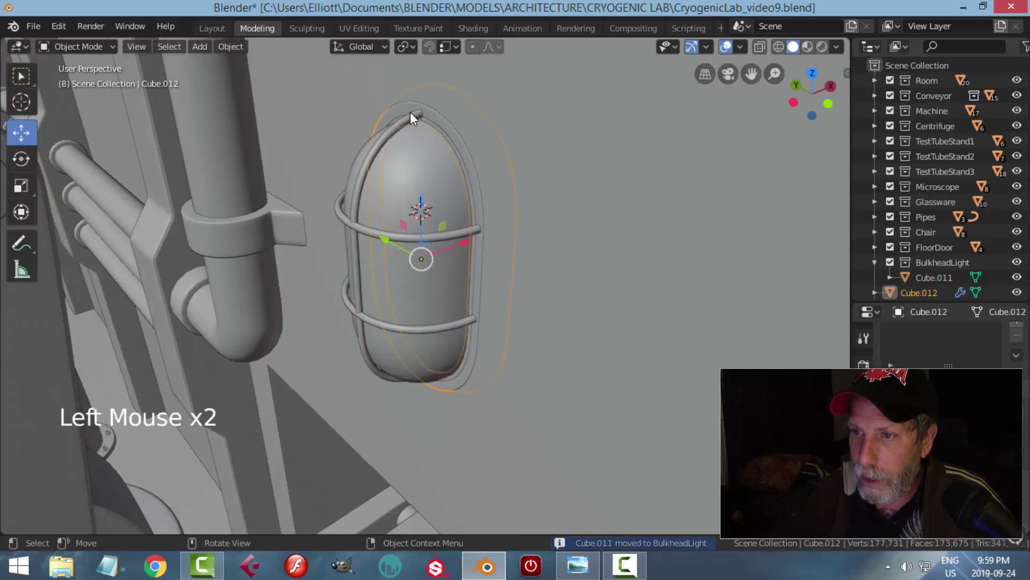
pyautogui.keyDown('shift'); pyautogui.click(416, 118); pyautogui.keyUp('shift')
pyautogui.keyDown('shift'); pyautogui.click(457, 236); pyautogui.keyUp('shift')
pyautogui.keyDown('shift'); pyautogui.click(452, 327); pyautogui.keyUp('shift')
pyautogui.rightClick(452, 327)
pyautogui.click(452, 327)
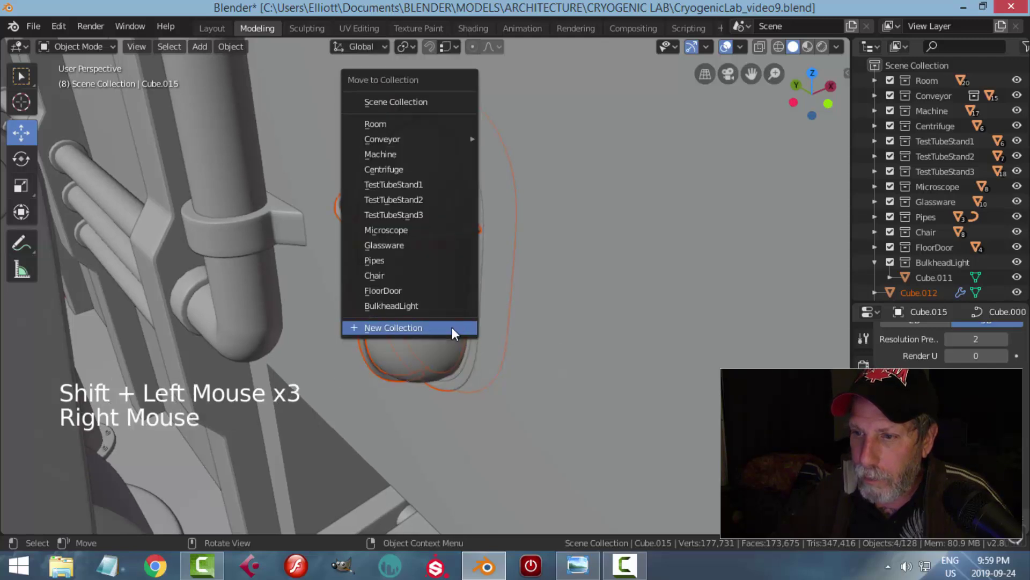
pyautogui.click(413, 306)
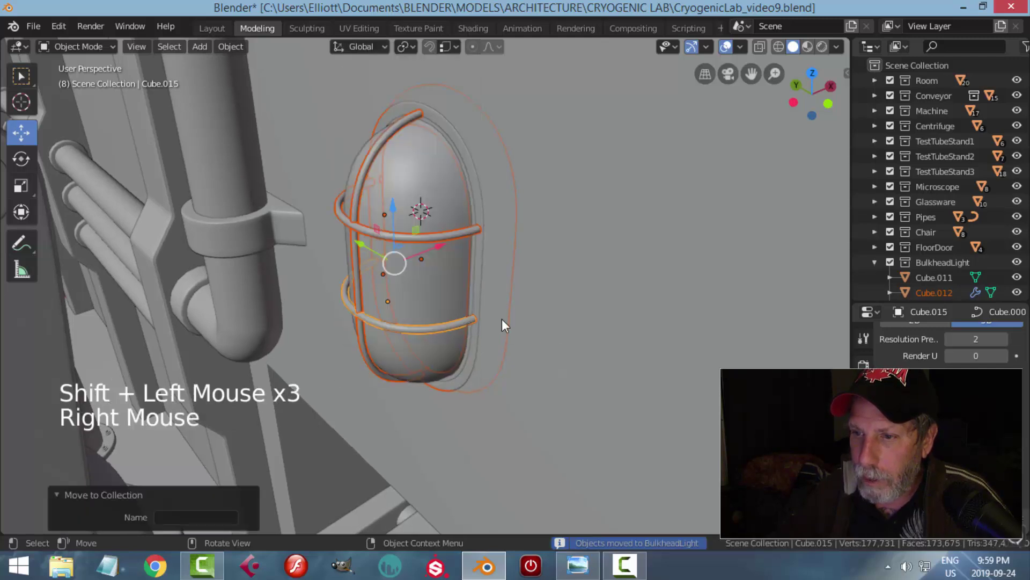
pyautogui.click(872, 262)
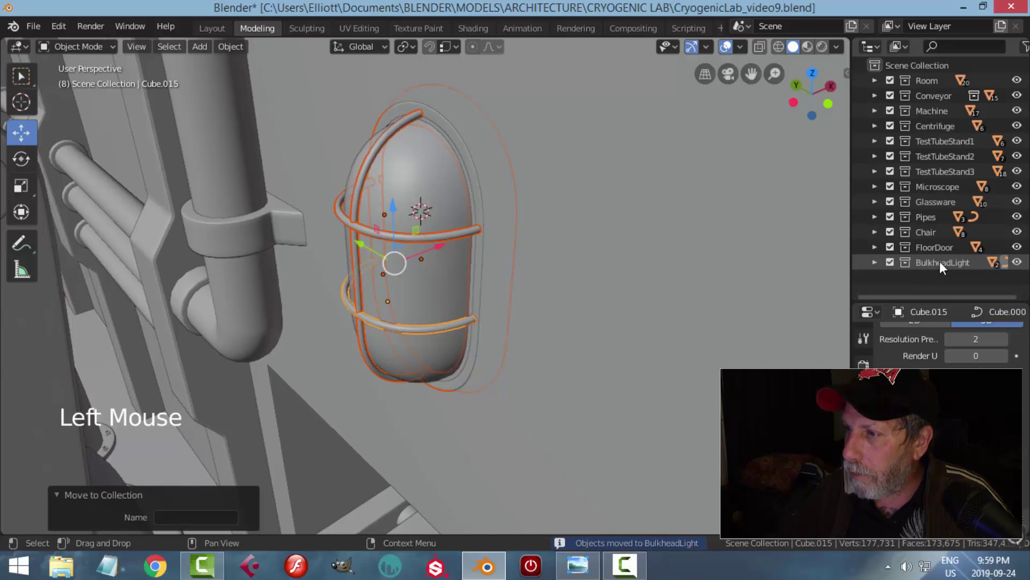
# Step: Check the BulkheadLight collection's contents by toggling it off and on and isolating it, and restore the full scene
pyautogui.click(888, 261)
pyautogui.click(889, 261)
pyautogui.click(927, 262)
pyautogui.rightClick(927, 263)
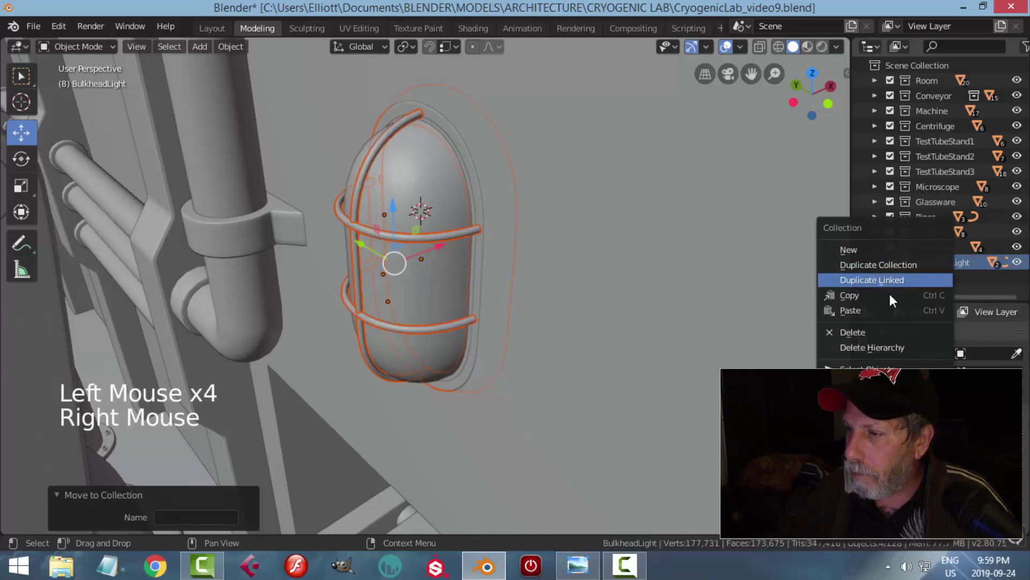
pyautogui.moveTo(858, 432)
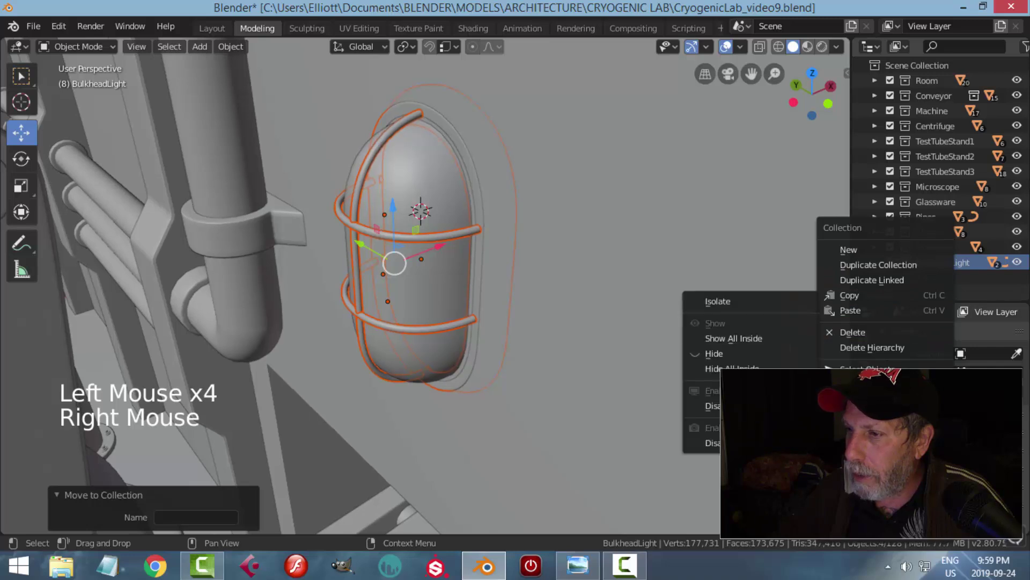
pyautogui.click(743, 304)
pyautogui.rightClick(927, 262)
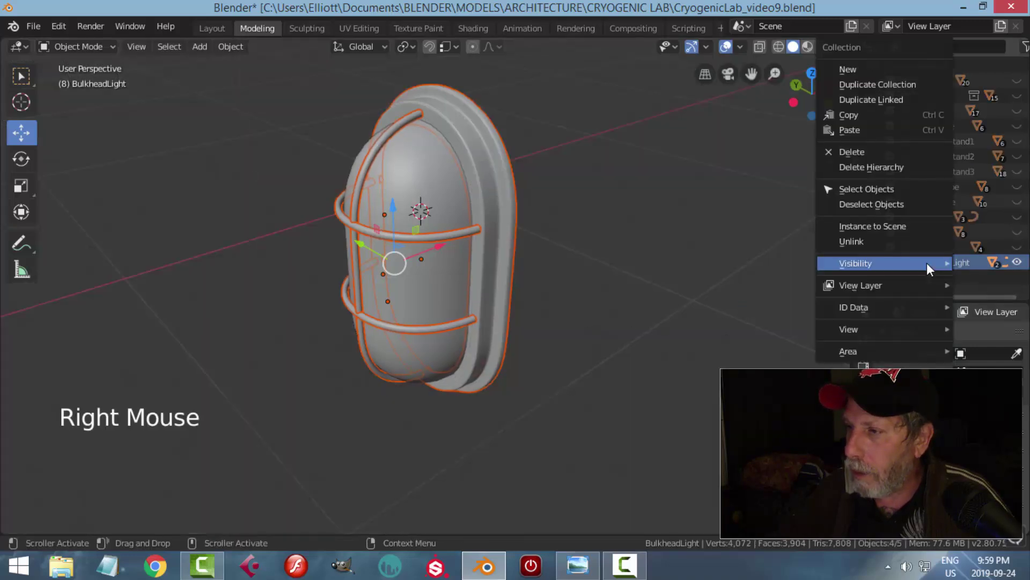
pyautogui.moveTo(858, 263)
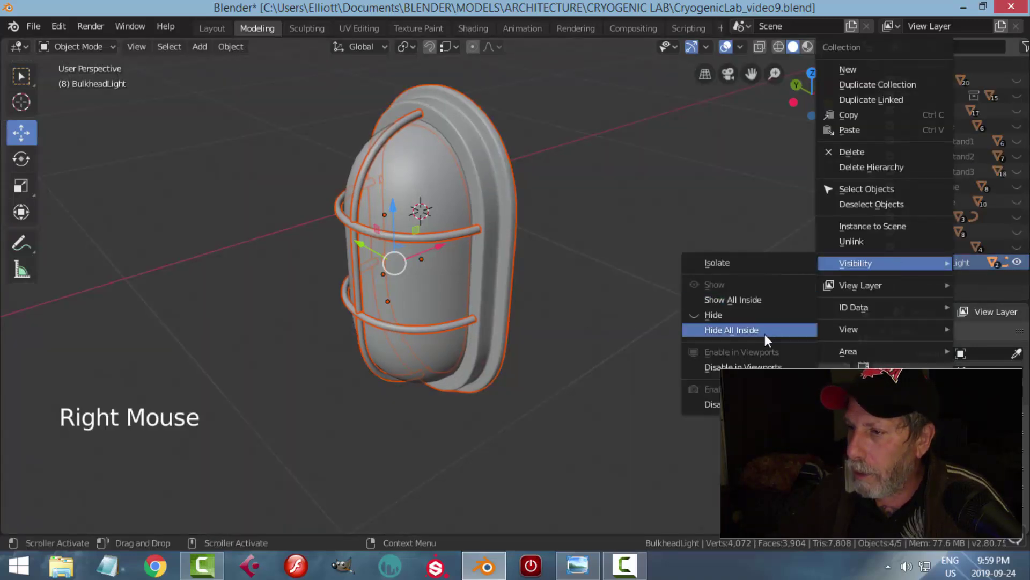
pyautogui.click(738, 267)
# Step: Try shifting the selected light parts along X away from the wall, and undo the move
pyautogui.moveTo(440, 245); pyautogui.dragTo(418, 261)
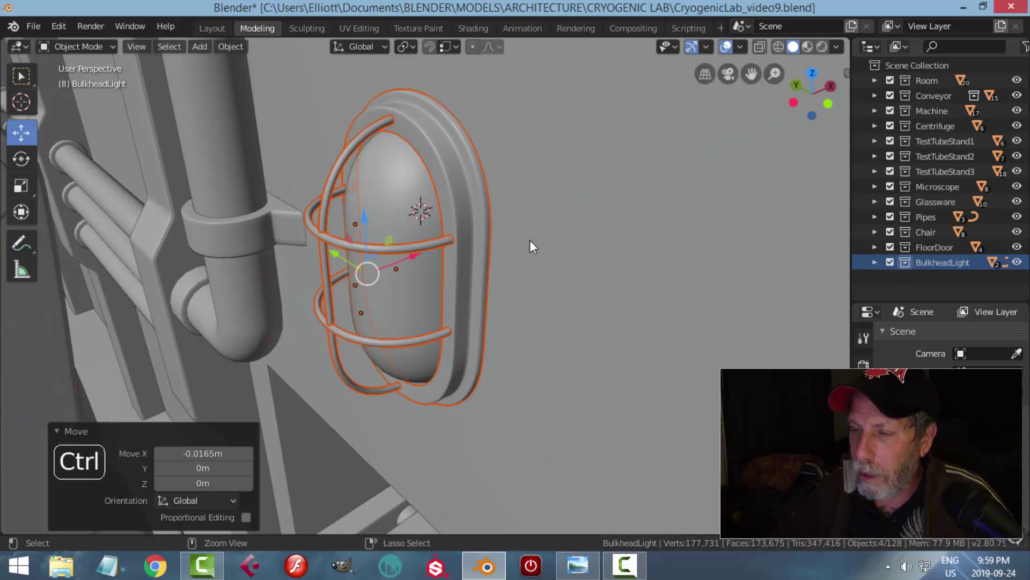
pyautogui.hotkey('ctrl', 'z')
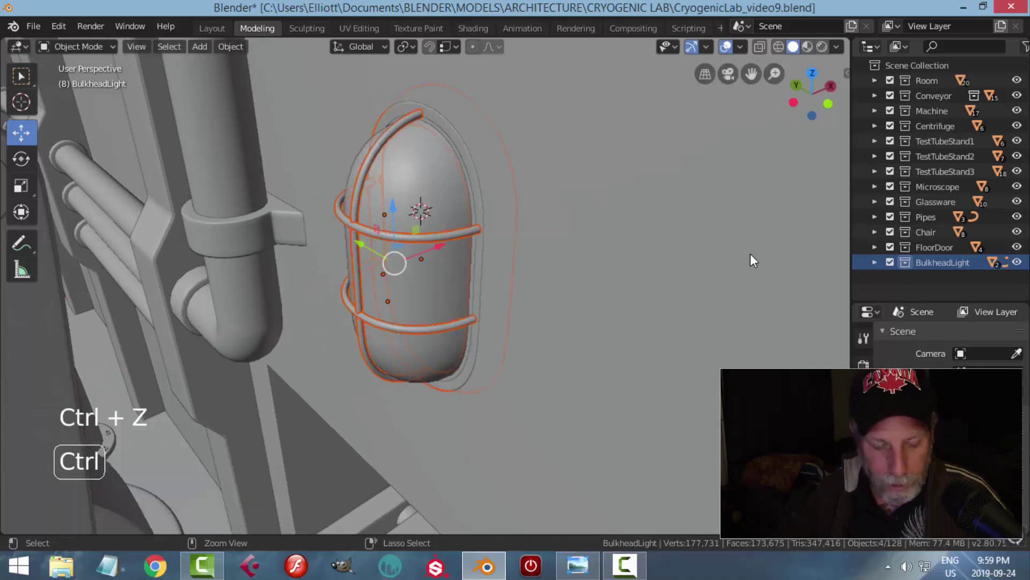
# Step: Assign the capsule body to the BulkheadLight collection again
pyautogui.click(432, 161)
pyautogui.rightClick(429, 160)
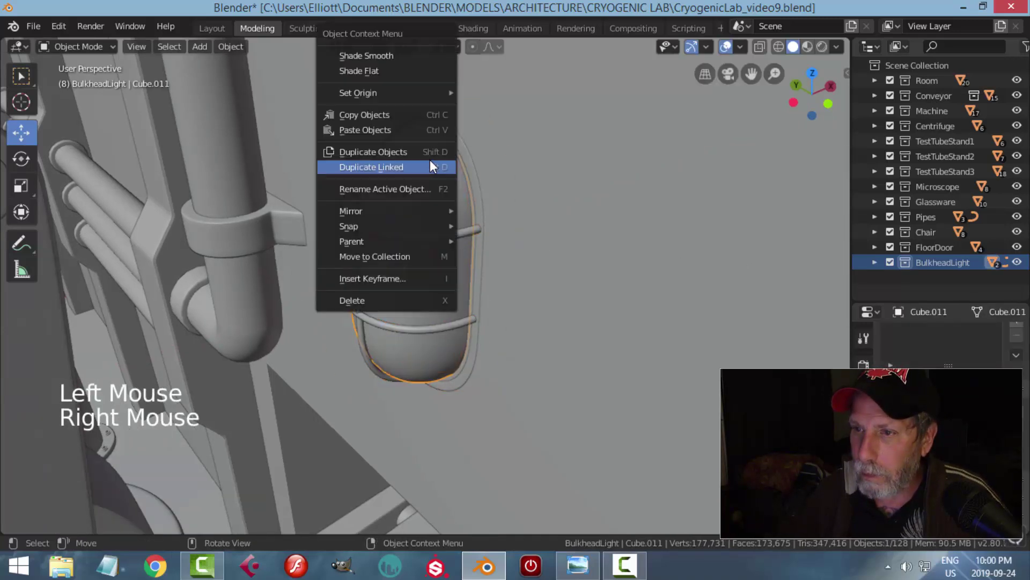
pyautogui.click(388, 260)
pyautogui.click(389, 260)
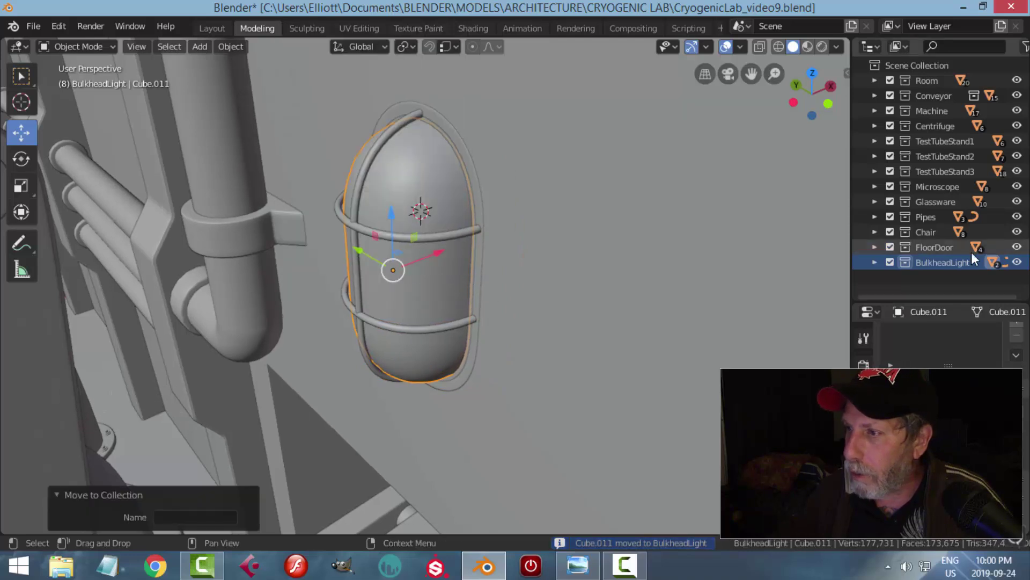
# Step: Select all objects of the BulkheadLight collection, shift them along X out from the wall, and deselect everything
pyautogui.rightClick(942, 261)
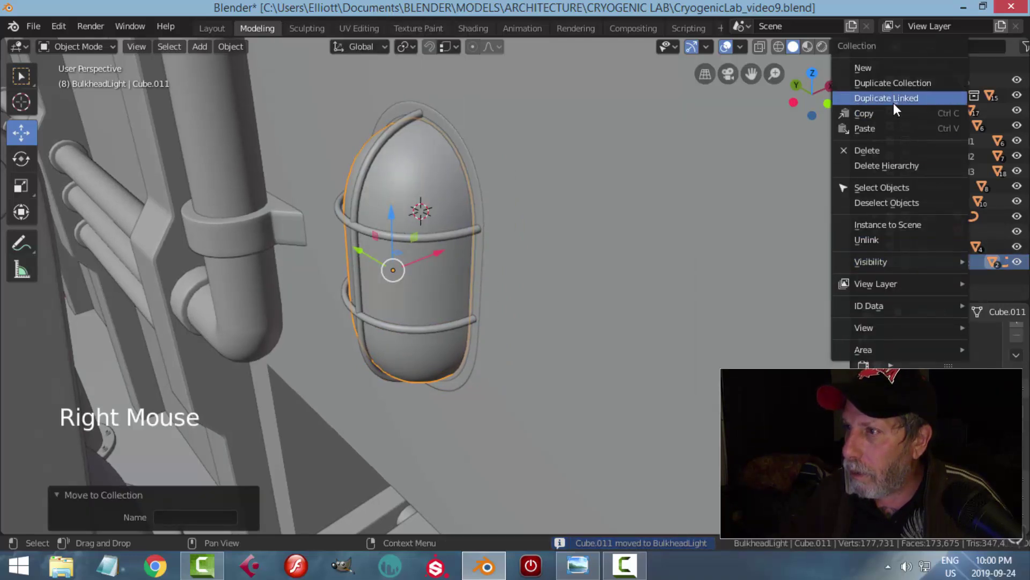
pyautogui.click(885, 187)
pyautogui.moveTo(445, 247); pyautogui.dragTo(424, 258)
pyautogui.hotkey('alt', 'a')
# Step: Inspect the bulkhead light's placement on the wall from several angles and distances
pyautogui.scroll(-4, 555, 303)
pyautogui.moveTo(554, 310); pyautogui.dragTo(510, 292, button='middle')
pyautogui.moveTo(510, 293); pyautogui.dragTo(452, 307, button='middle')
pyautogui.scroll(-4, 596, 273)
pyautogui.scroll(3, 501, 316)
pyautogui.scroll(3, 451, 306)
pyautogui.keyDown('shift'); pyautogui.moveTo(542, 284); pyautogui.dragTo(504, 295, button='middle'); pyautogui.keyUp('shift')
pyautogui.moveTo(504, 295); pyautogui.dragTo(585, 237, button='middle')
pyautogui.scroll(-4, 522, 316)
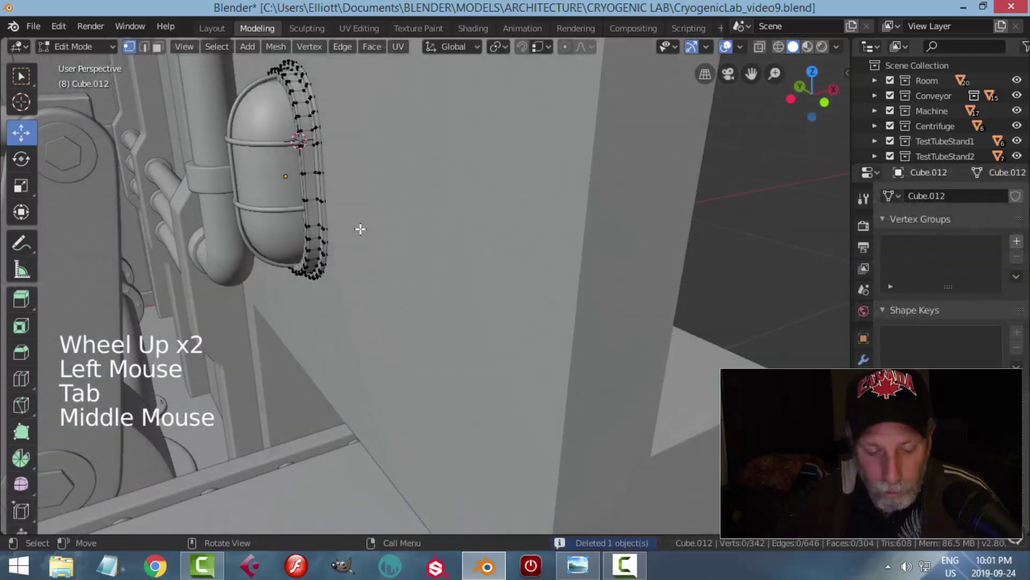
# Step: Snap the 3D cursor to an edge on the outer side of the light's mounting ring
pyautogui.press('2')
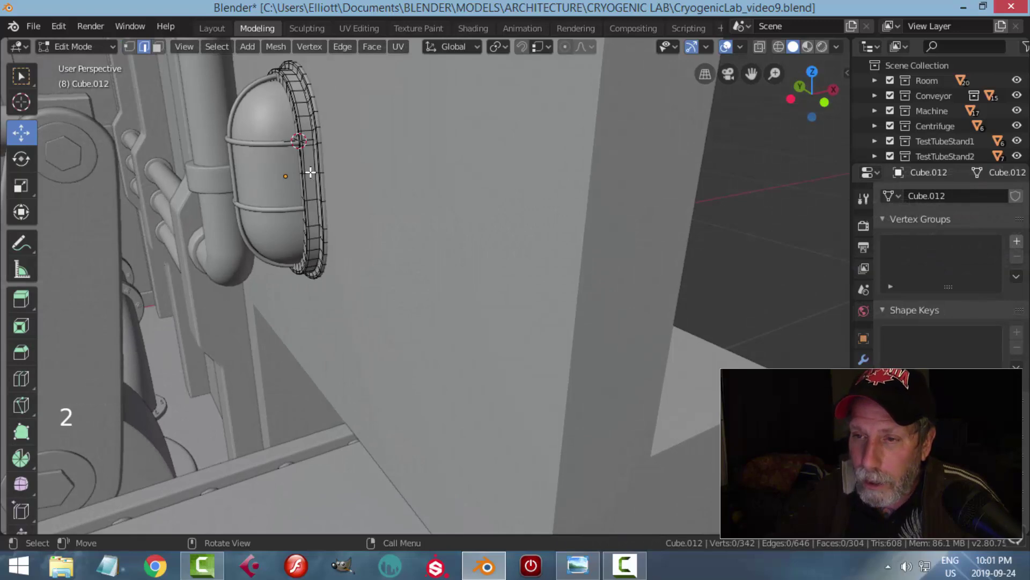
pyautogui.click(331, 175)
pyautogui.moveTo(409, 221); pyautogui.dragTo(447, 227, button='middle')
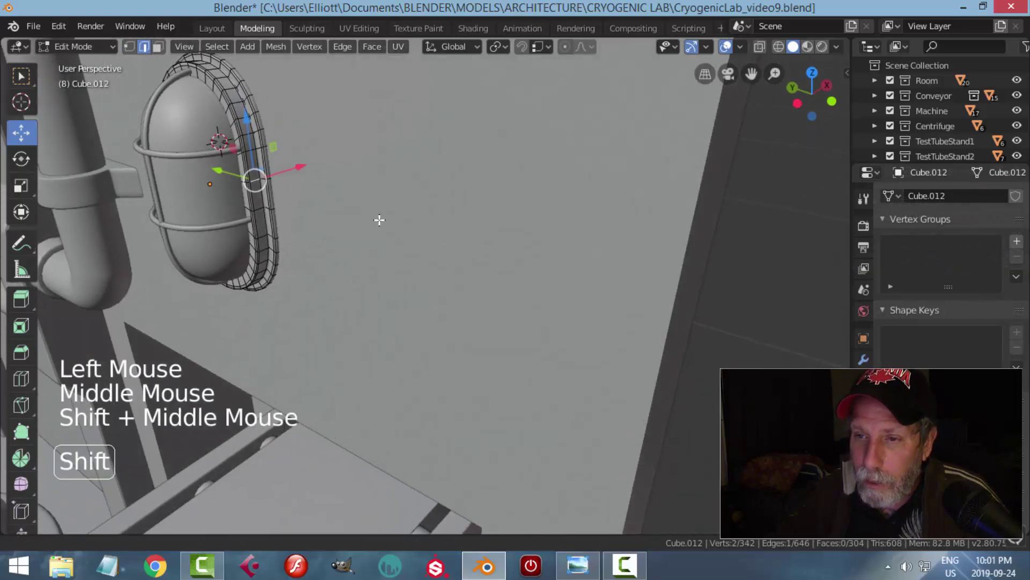
pyautogui.keyDown('shift'); pyautogui.moveTo(366, 225); pyautogui.dragTo(376, 221, button='middle'); pyautogui.keyUp('shift')
pyautogui.moveTo(376, 221); pyautogui.dragTo(384, 218, button='middle')
pyautogui.hotkey('shift', 's')
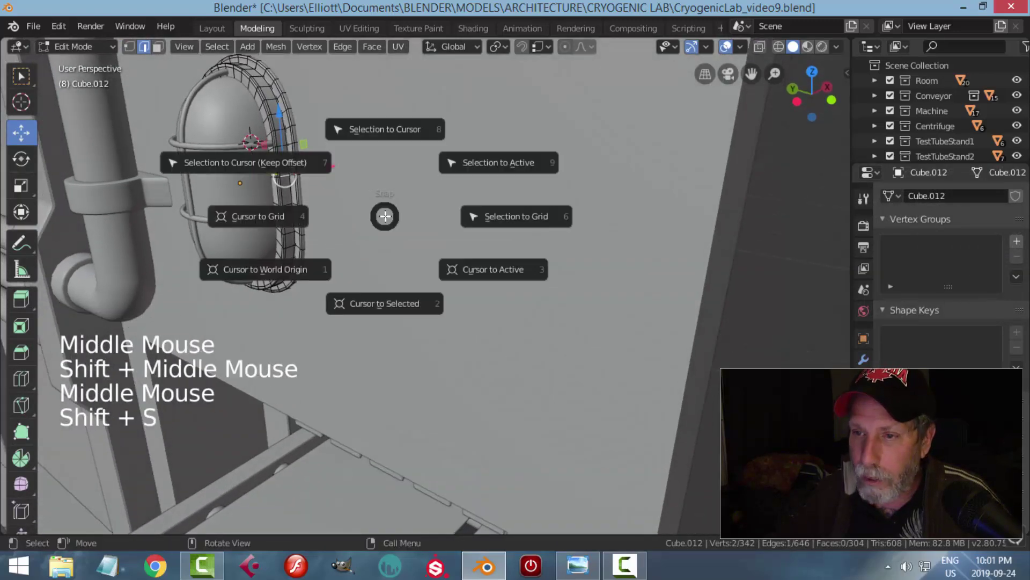
pyautogui.click(388, 308)
pyautogui.press('Tab')
# Step: Add a mesh plane at the 3D cursor and merge its vertices at the center into a single point
pyautogui.scroll(-2, 385, 256)
pyautogui.moveTo(386, 256)
pyautogui.mouseDown(button='middle')
pyautogui.moveTo(411, 241)
pyautogui.moveTo(384, 242)
pyautogui.mouseUp(button='middle')
pyautogui.hotkey('alt', 'a')
pyautogui.hotkey('shift', 'a')
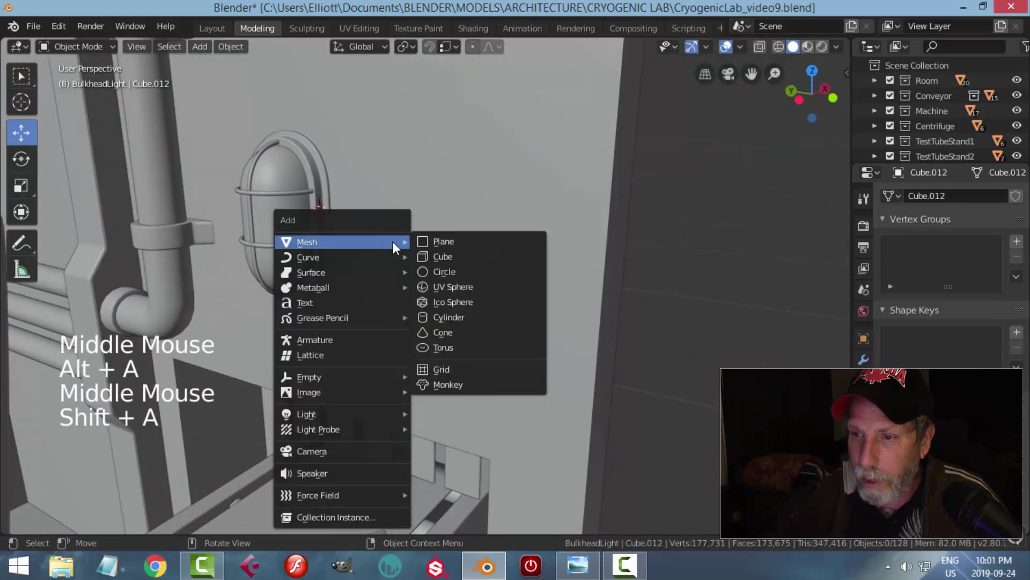
pyautogui.click(436, 243)
pyautogui.scroll(-2, 424, 272)
pyautogui.press('Tab')
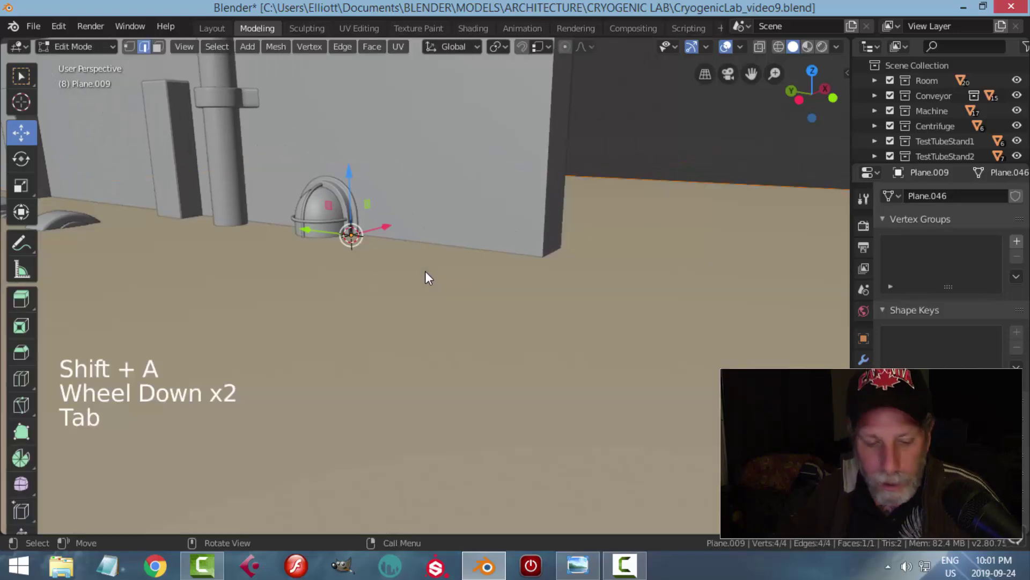
pyautogui.hotkey('alt', 'm')
pyautogui.click(428, 274)
# Step: In left view, extrude the vertex horizontally away from the light, and extrude a second segment 0.225 m straight down
pyautogui.moveTo(427, 273); pyautogui.dragTo(401, 274, button='middle')
pyautogui.scroll(2, 420, 269)
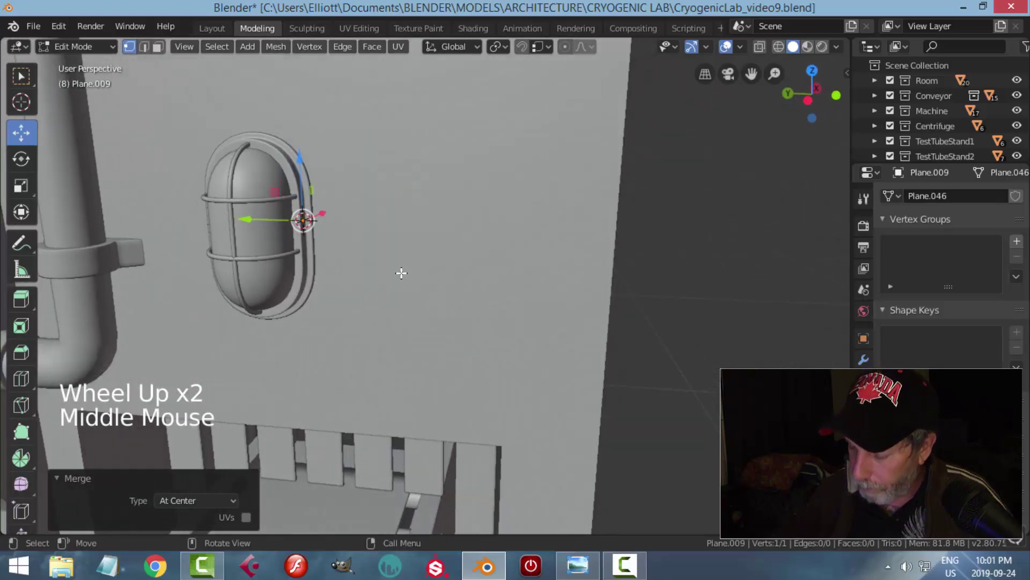
pyautogui.press('KP_1')
pyautogui.press('ctrl+KP_3')
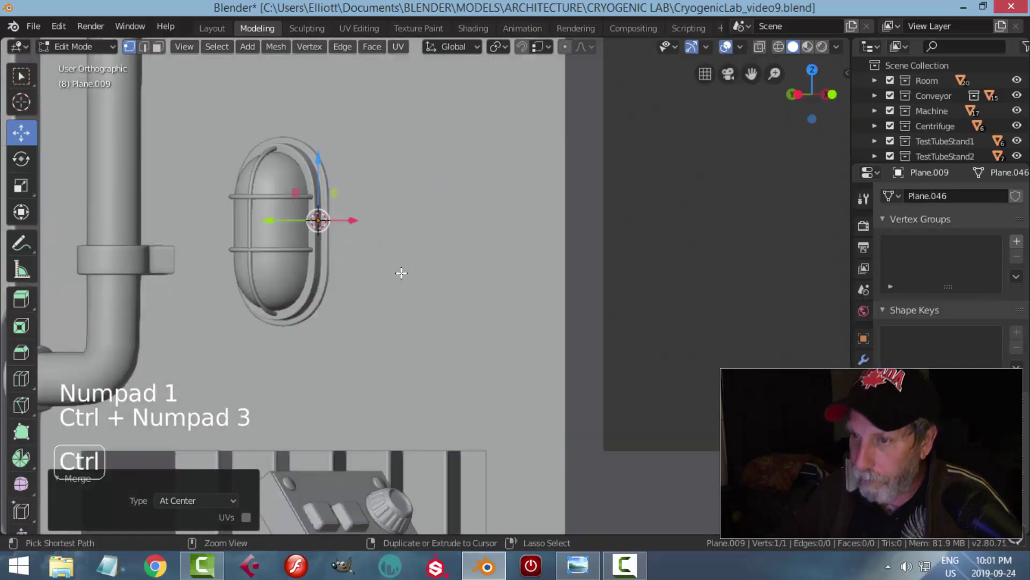
pyautogui.keyDown('shift'); pyautogui.moveTo(411, 275); pyautogui.dragTo(358, 286, button='middle'); pyautogui.keyUp('shift')
pyautogui.scroll(-2, 361, 287)
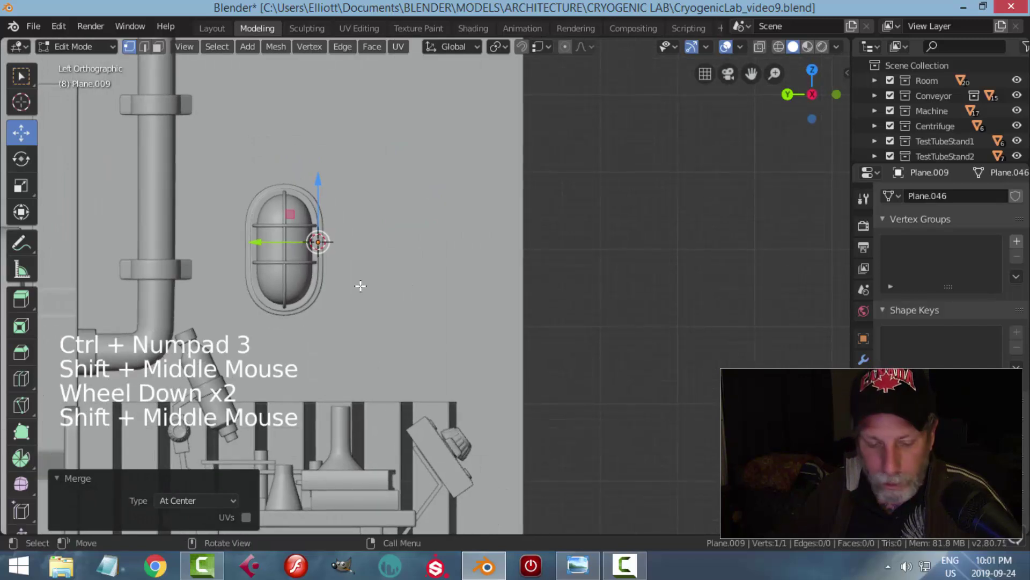
pyautogui.press('e')
pyautogui.click(277, 245)
pyautogui.moveTo(277, 247); pyautogui.dragTo(317, 247)
pyautogui.moveTo(365, 182); pyautogui.dragTo(376, 248)
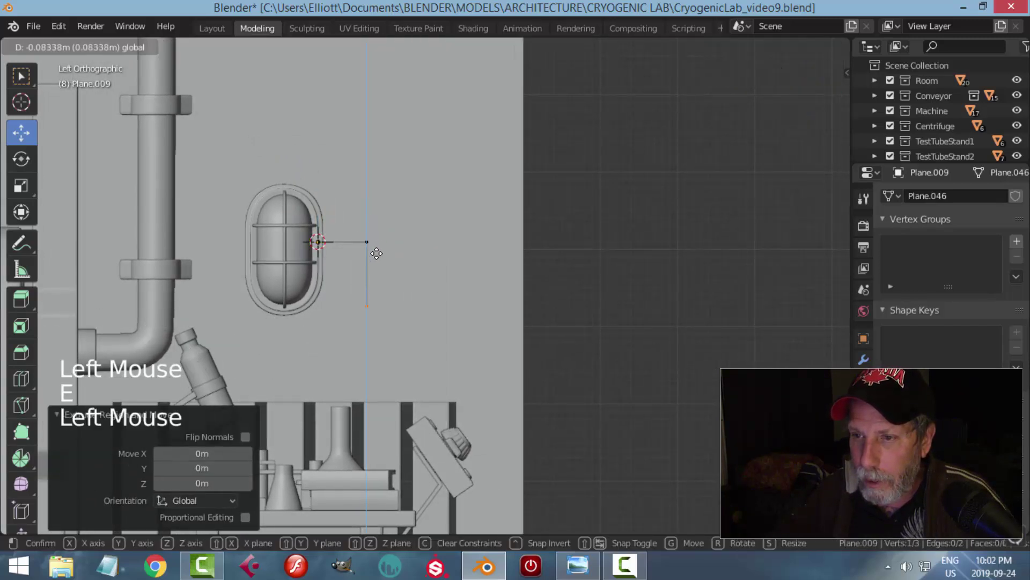
pyautogui.moveTo(382, 355); pyautogui.dragTo(383, 359)
# Step: Extrude the path's lower end along X into the wall, and extrude a short upward segment from that end
pyautogui.moveTo(531, 308); pyautogui.dragTo(430, 297, button='middle')
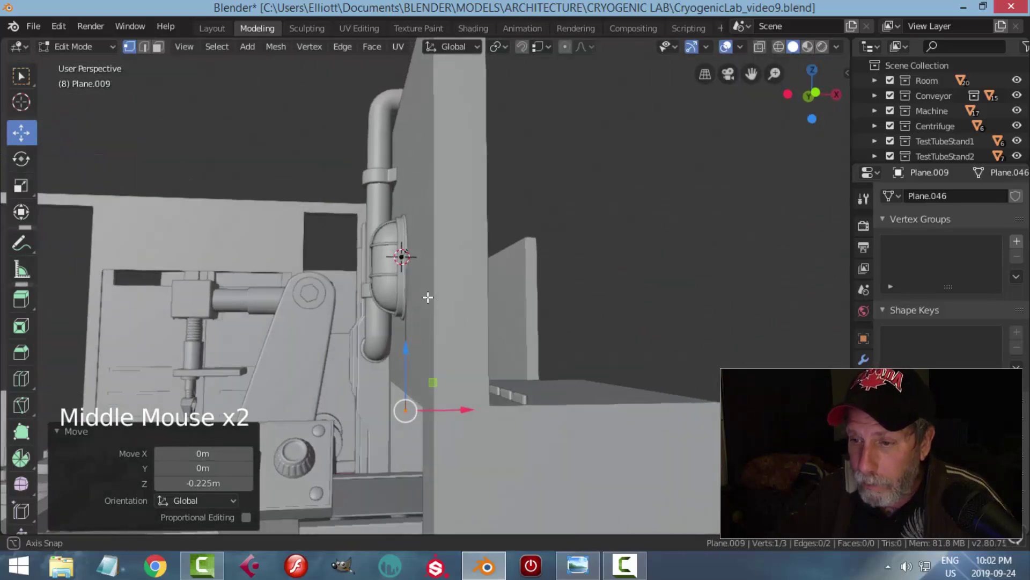
pyautogui.press('e')
pyautogui.moveTo(468, 409); pyautogui.dragTo(481, 407)
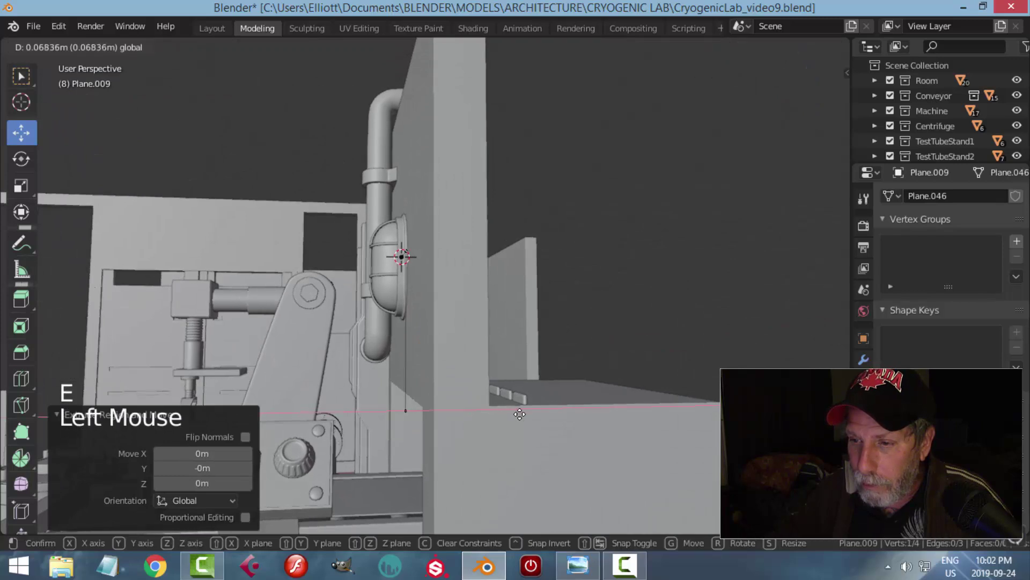
pyautogui.moveTo(549, 422); pyautogui.dragTo(478, 409)
pyautogui.moveTo(478, 410)
pyautogui.mouseDown(button='middle')
pyautogui.moveTo(602, 370)
pyautogui.moveTo(598, 389)
pyautogui.moveTo(486, 422)
pyautogui.mouseUp(button='middle')
pyautogui.moveTo(485, 422); pyautogui.dragTo(434, 420)
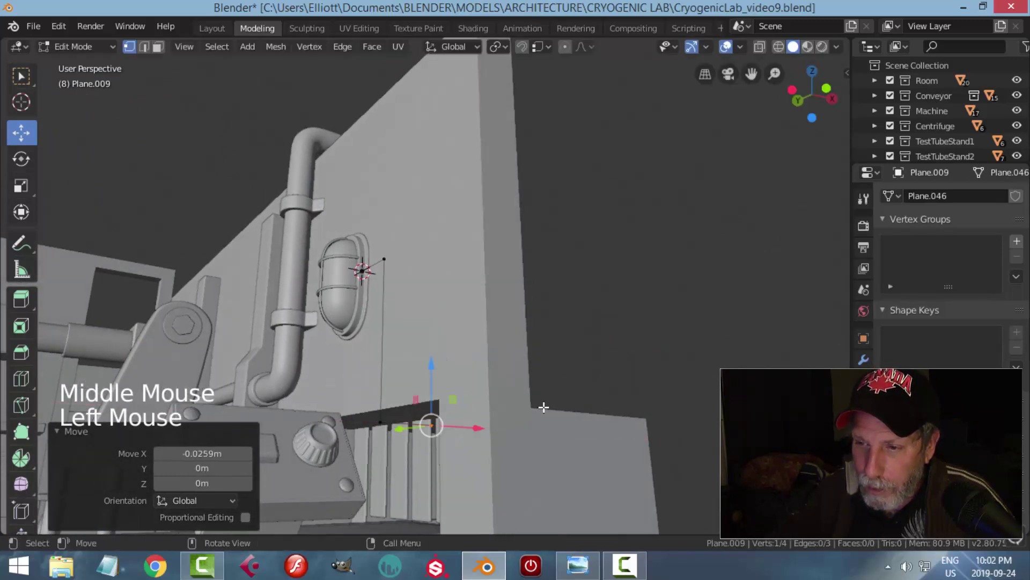
pyautogui.moveTo(434, 420); pyautogui.dragTo(536, 426, button='middle')
pyautogui.press('e')
pyautogui.click(431, 356)
pyautogui.moveTo(431, 356); pyautogui.dragTo(401, 358, button='middle')
pyautogui.press('Tab')
pyautogui.hotkey('alt', 'a')
# Step: Round the path's corners with a vertex-only bevel of width 0.0147 m and 4 segments
pyautogui.press('KP_1')
pyautogui.scroll(4, 400, 358)
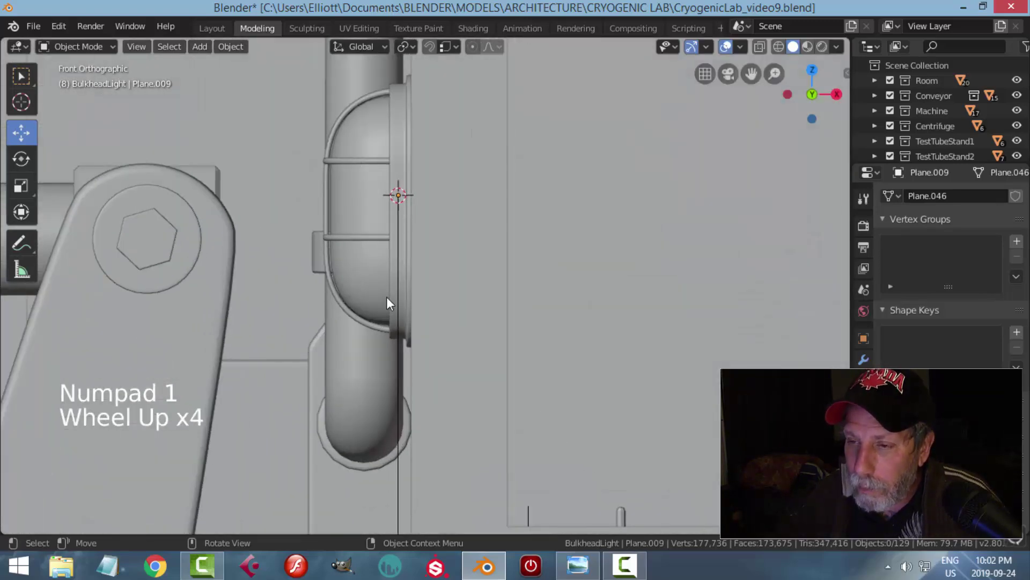
pyautogui.scroll(-2, 391, 327)
pyautogui.moveTo(392, 326); pyautogui.dragTo(469, 350, button='middle')
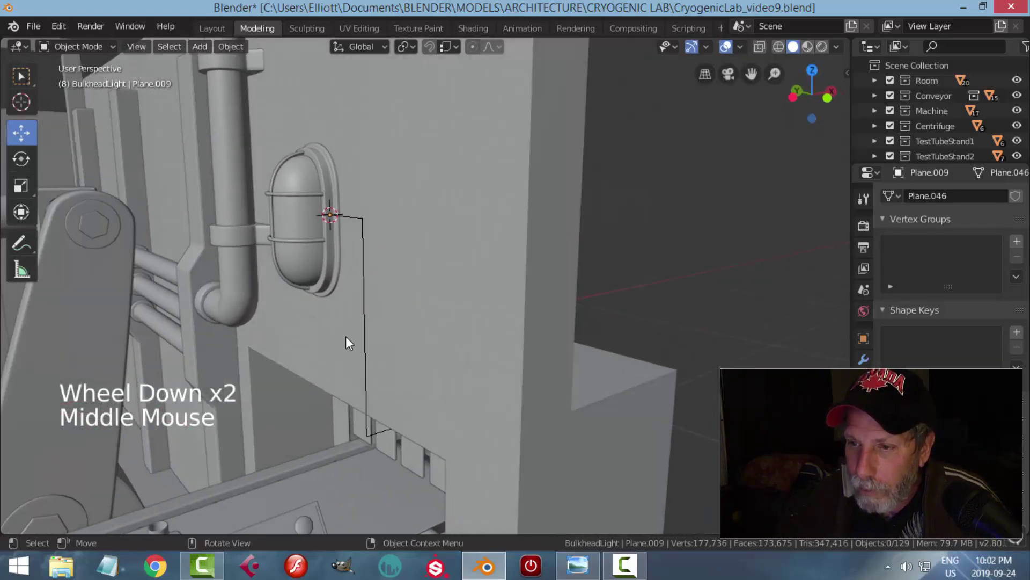
pyautogui.moveTo(390, 426); pyautogui.dragTo(360, 302, button='middle')
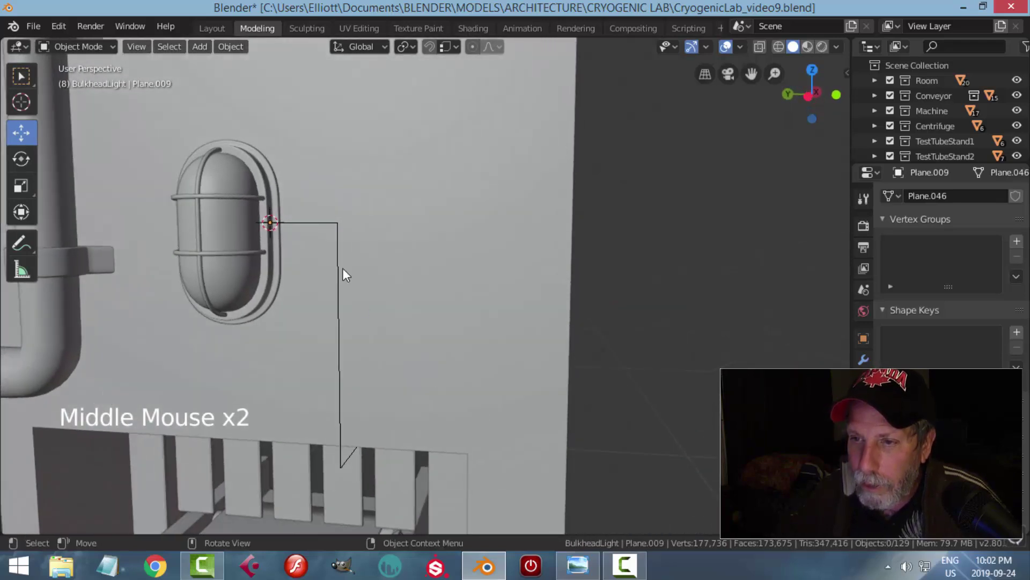
pyautogui.click(333, 222)
pyautogui.press('Tab')
pyautogui.press('a')
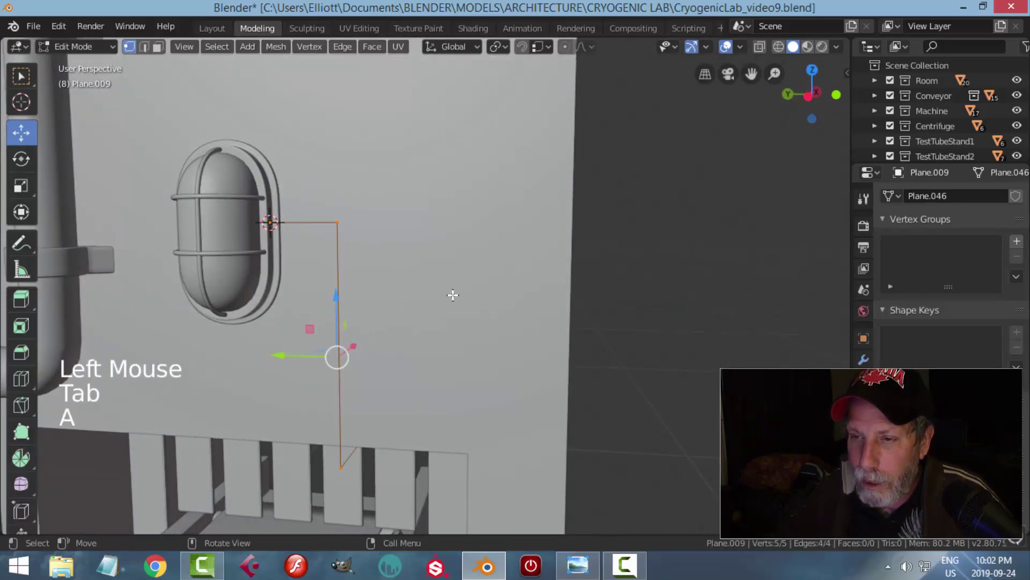
pyautogui.moveTo(448, 294); pyautogui.dragTo(450, 302, button='middle')
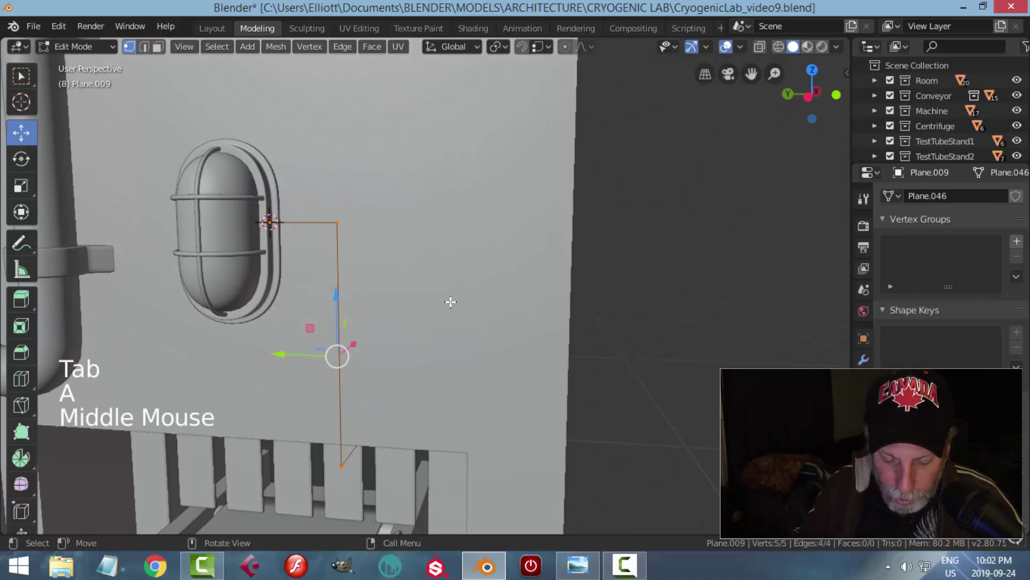
pyautogui.hotkey('ctrl', 'shift', 'b')
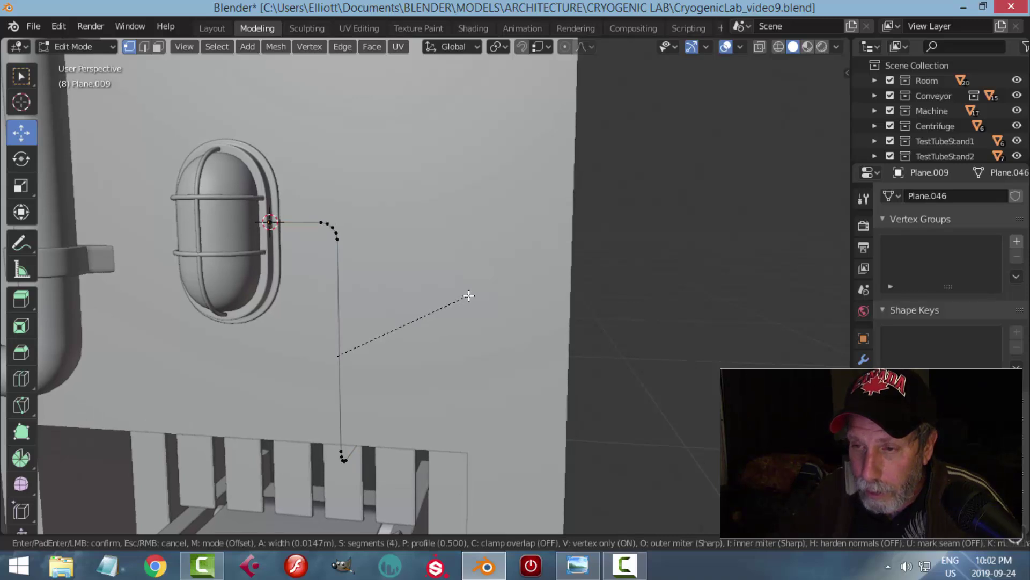
pyautogui.click(468, 295)
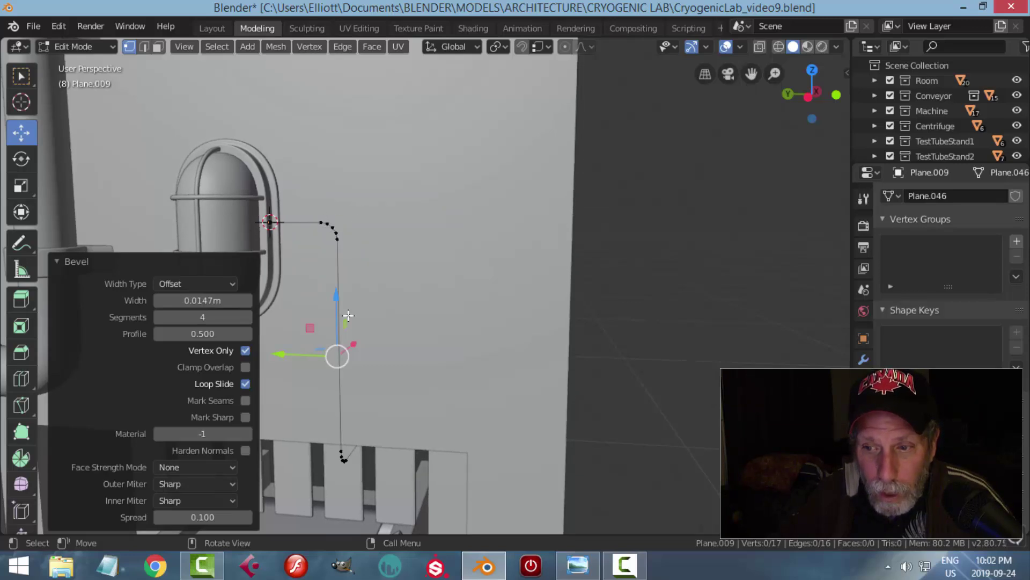
pyautogui.press('Tab')
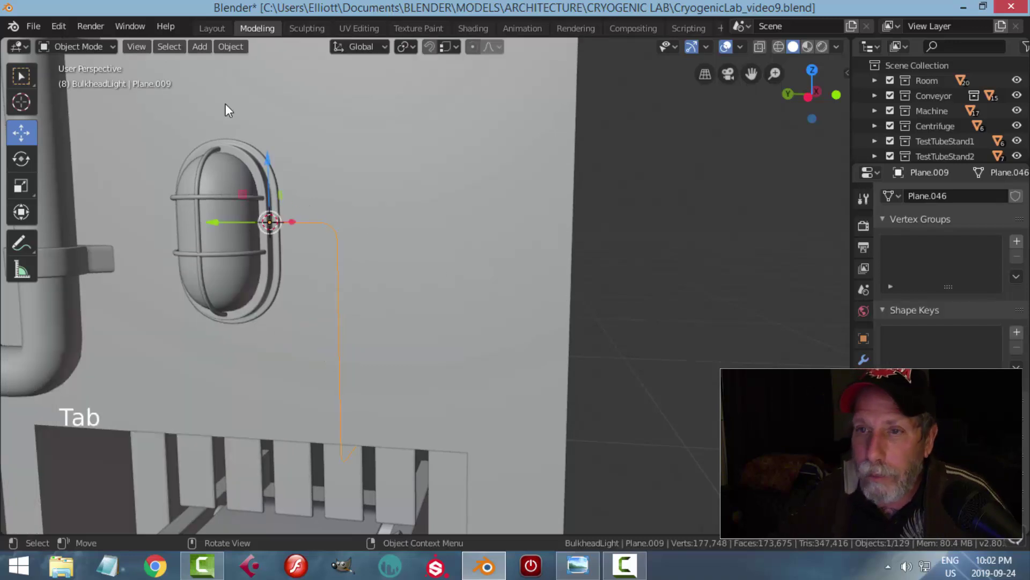
# Step: Convert the conduit path from mesh to a curve and set its preview resolution to 2
pyautogui.click(231, 47)
pyautogui.moveTo(282, 442)
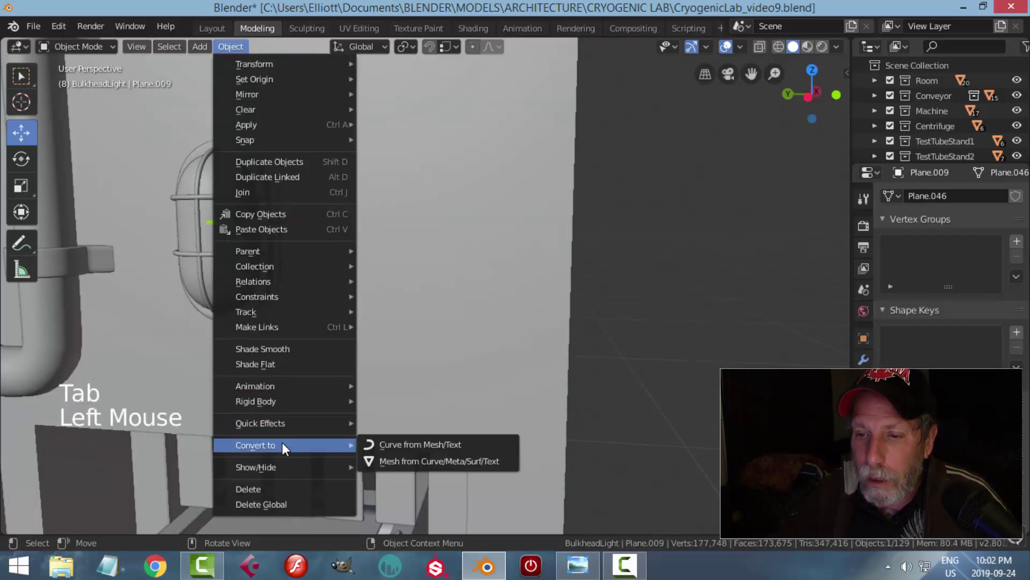
pyautogui.click(397, 445)
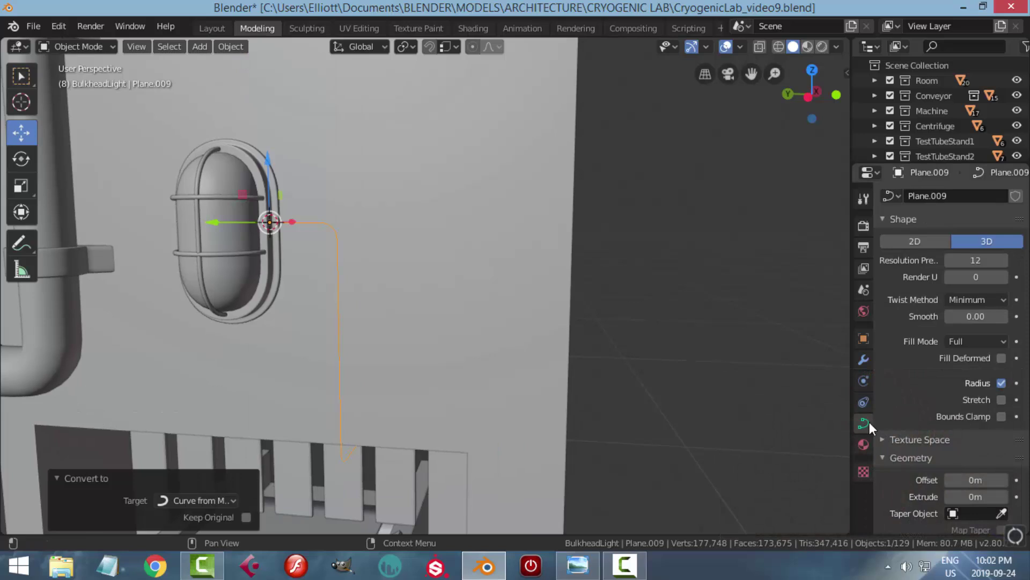
pyautogui.click(975, 261)
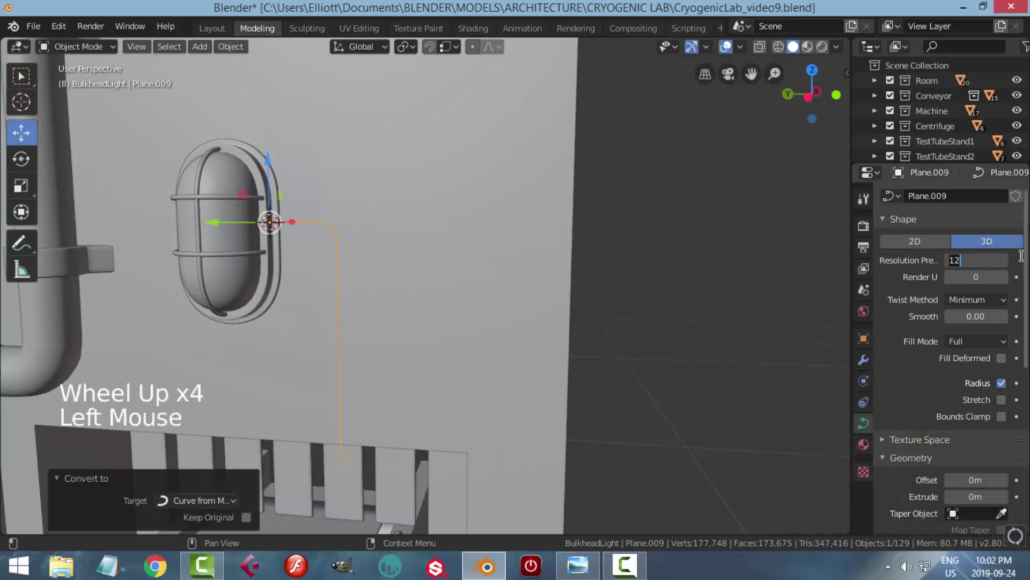
pyautogui.scroll(-4, 990, 430)
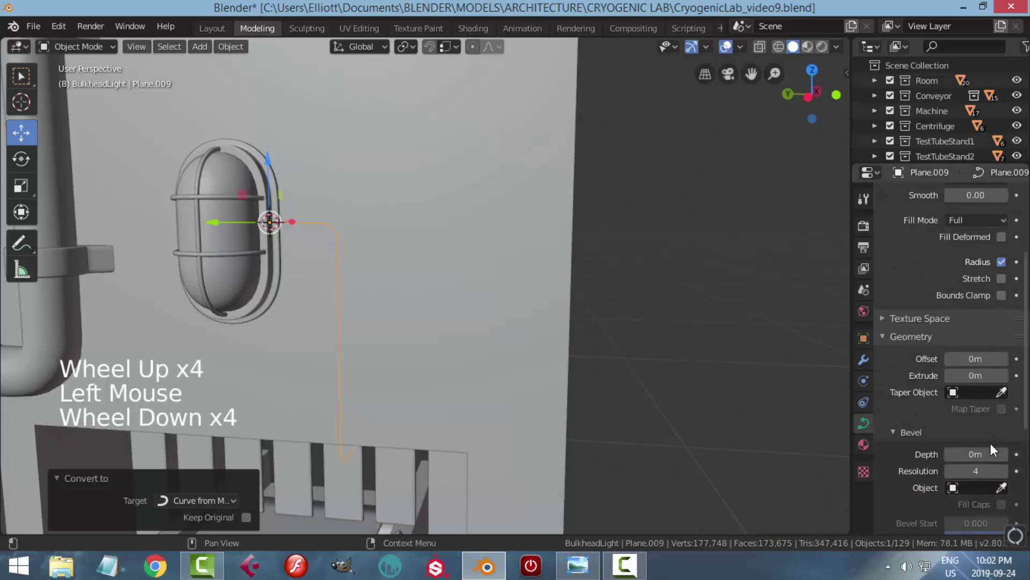
# Step: Give the conduit curve a bevel depth of 0.003 m, and increase it to 0.007 m
pyautogui.click(987, 454)
pyautogui.write('0.')
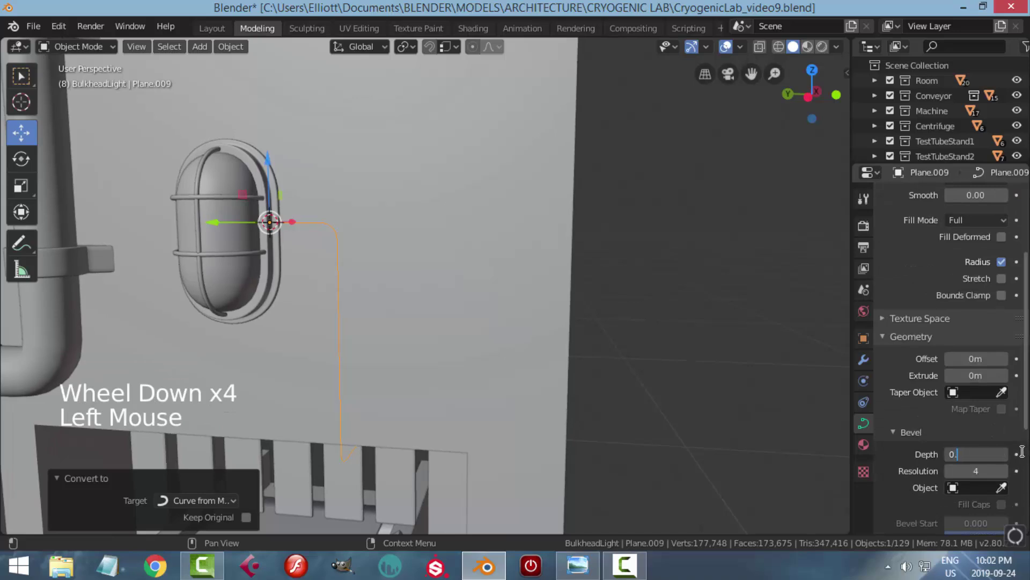
pyautogui.write('003')
pyautogui.press('Return')
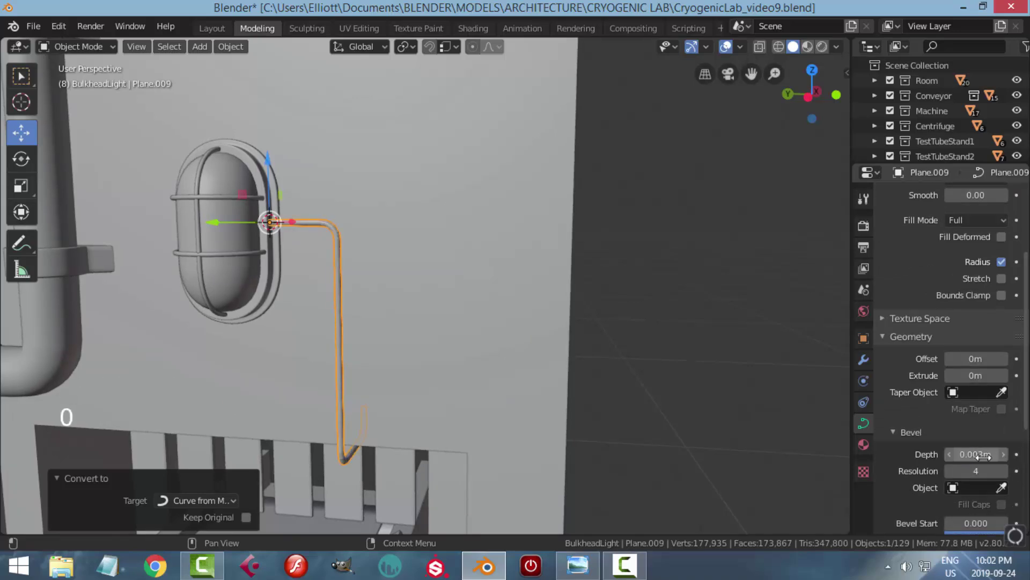
pyautogui.keyDown('shift'); pyautogui.moveTo(987, 457); pyautogui.dragTo(997, 458); pyautogui.keyUp('shift')
pyautogui.moveTo(597, 287); pyautogui.dragTo(372, 227, button='middle')
# Step: Apply smooth shading to the conduit curve
pyautogui.hotkey('alt', 'a')
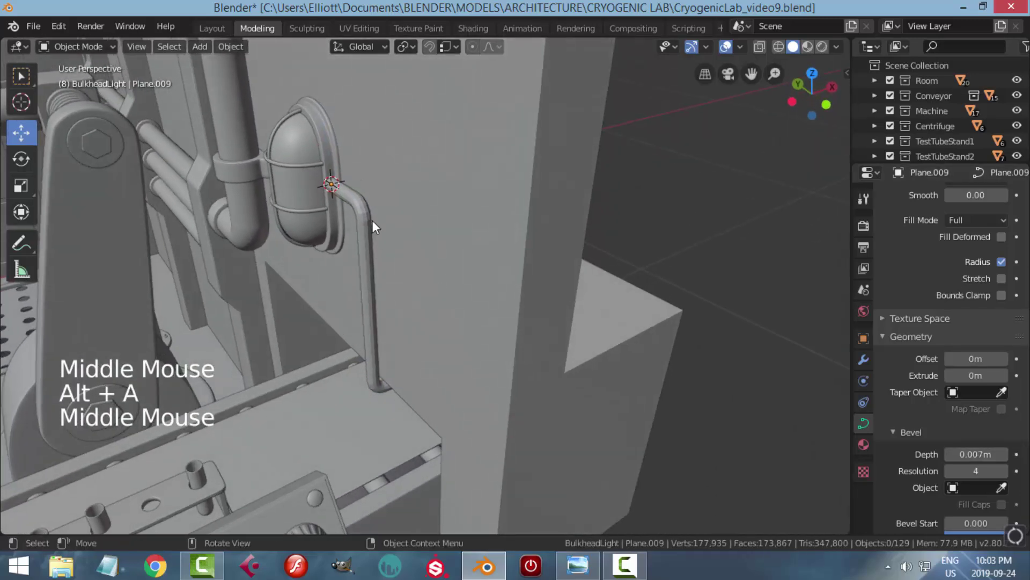
pyautogui.click(367, 220)
pyautogui.rightClick(367, 220)
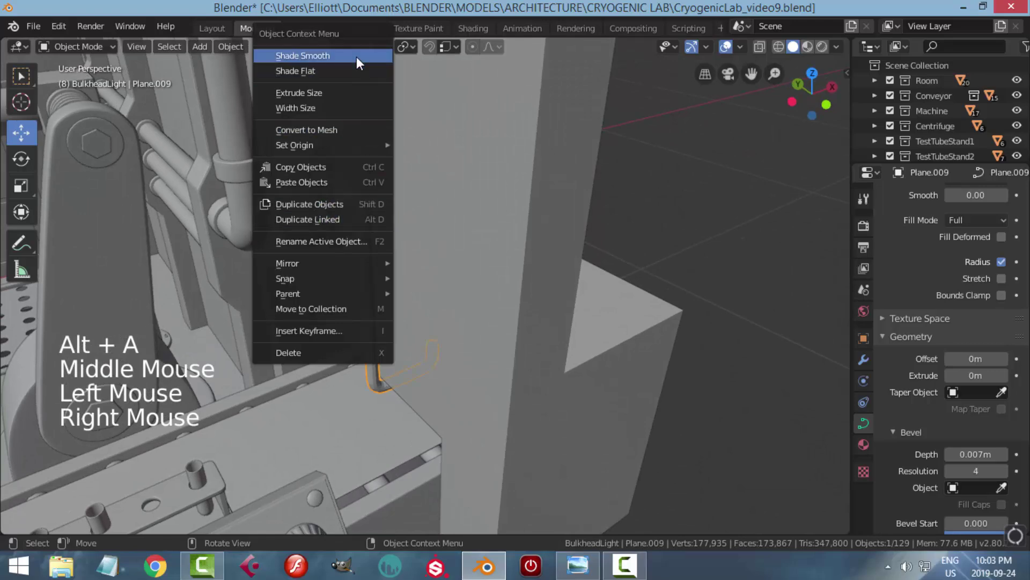
pyautogui.click(302, 56)
pyautogui.hotkey('alt', 'a')
# Step: Thin the conduit by setting its curve bevel depth to 0.004 m
pyautogui.moveTo(462, 297); pyautogui.dragTo(520, 269, button='middle')
pyautogui.scroll(2, 427, 265)
pyautogui.scroll(1, 429, 263)
pyautogui.keyDown('shift'); pyautogui.moveTo(430, 263); pyautogui.dragTo(333, 219, button='middle'); pyautogui.keyUp('shift')
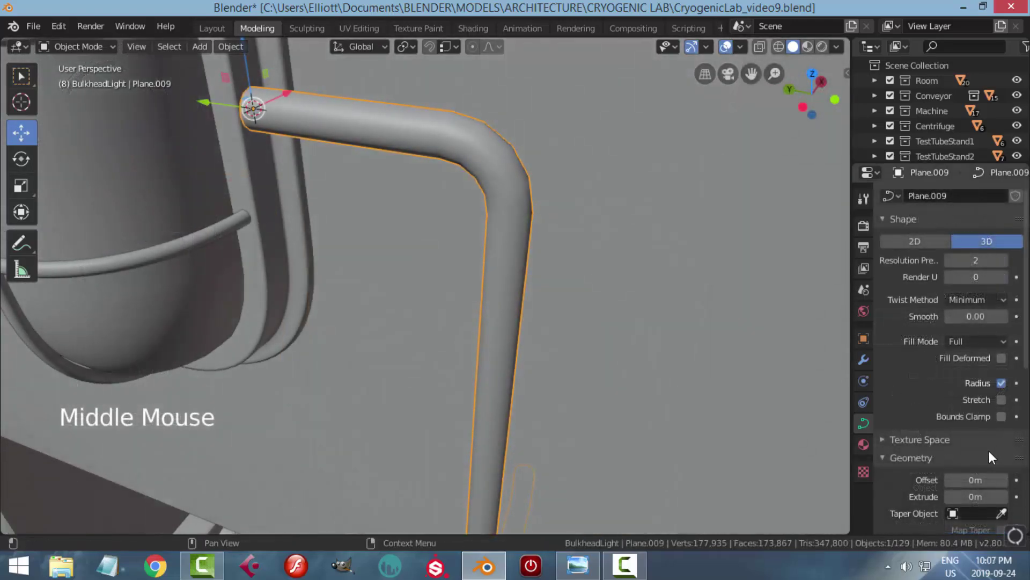
pyautogui.scroll(-6, 990, 457)
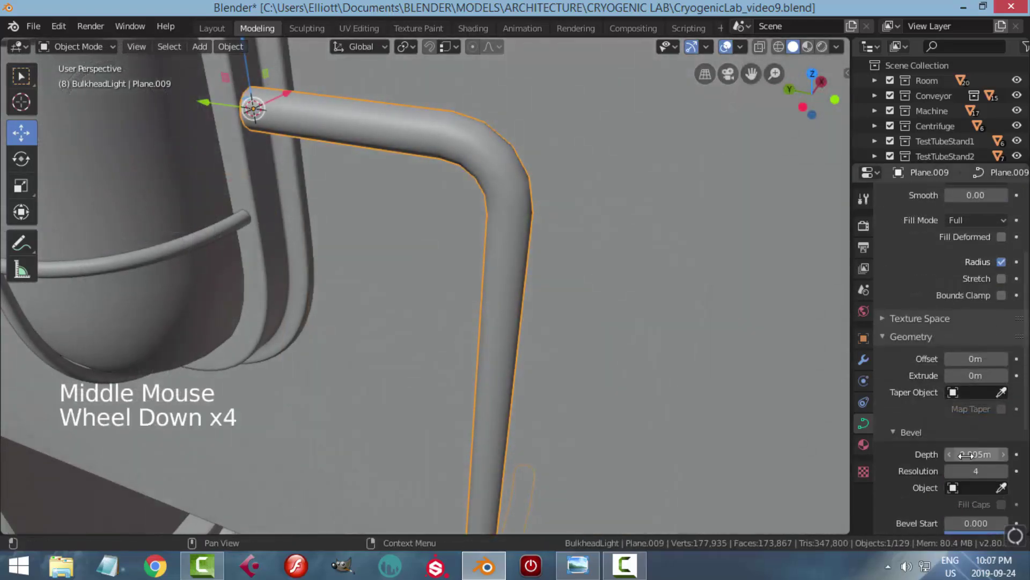
pyautogui.click(979, 397)
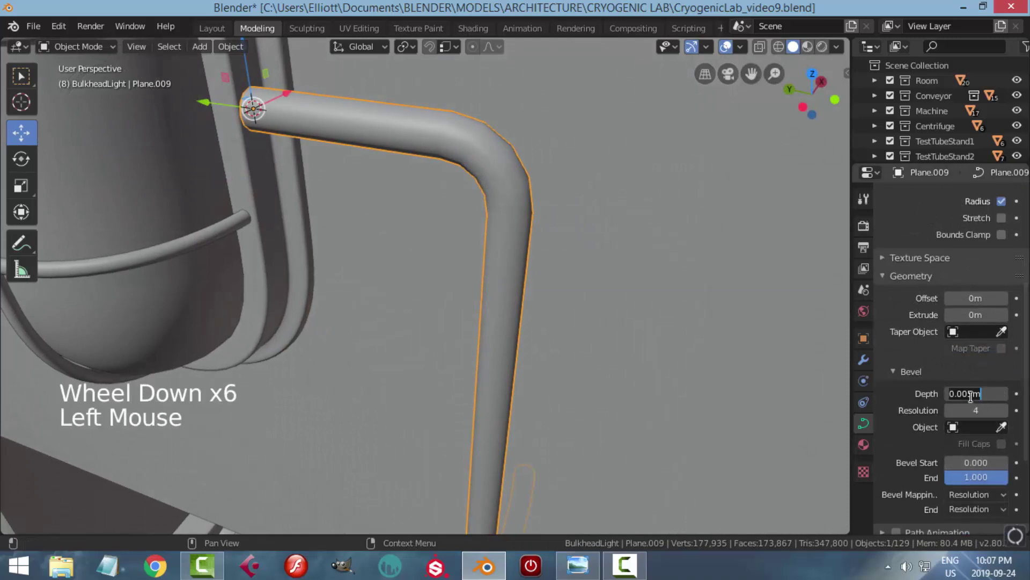
pyautogui.press('BackSpace')
pyautogui.write('4')
pyautogui.press('Return')
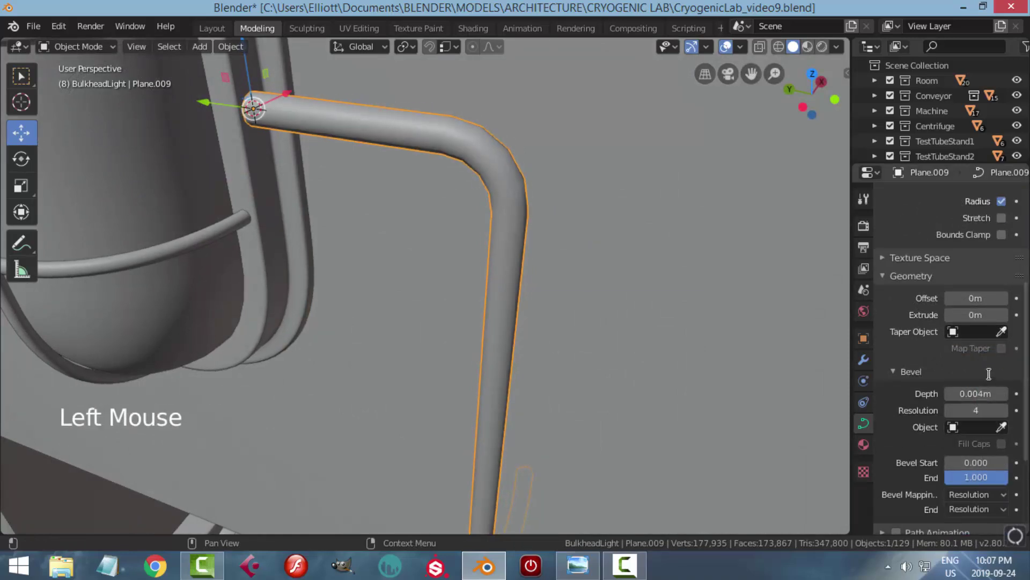
pyautogui.hotkey('alt', 'a')
# Step: Select all objects in the BulkheadLight collection and move them -0.0144 m along X, away from the wall
pyautogui.moveTo(517, 233); pyautogui.dragTo(455, 258, button='middle')
pyautogui.scroll(-2, 450, 225)
pyautogui.moveTo(455, 258); pyautogui.dragTo(401, 168, button='middle')
pyautogui.click(387, 128)
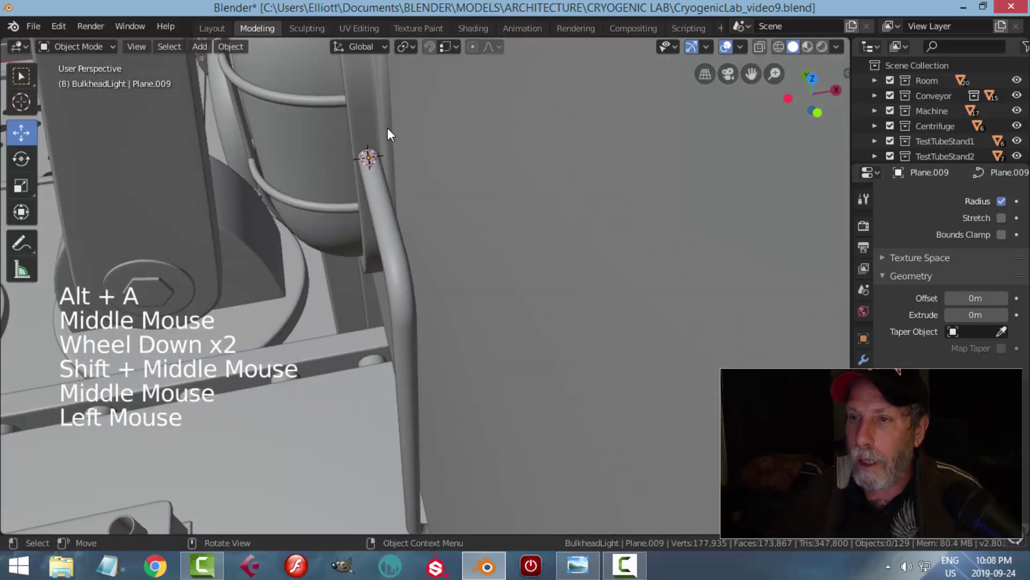
pyautogui.scroll(-3, 475, 247)
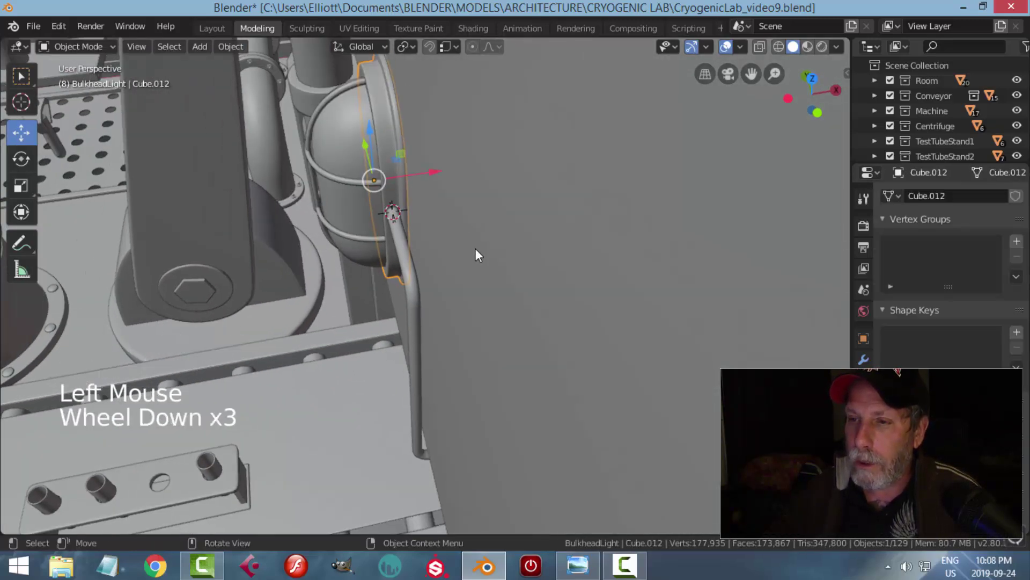
pyautogui.moveTo(940, 161); pyautogui.dragTo(942, 322)
pyautogui.rightClick(929, 260)
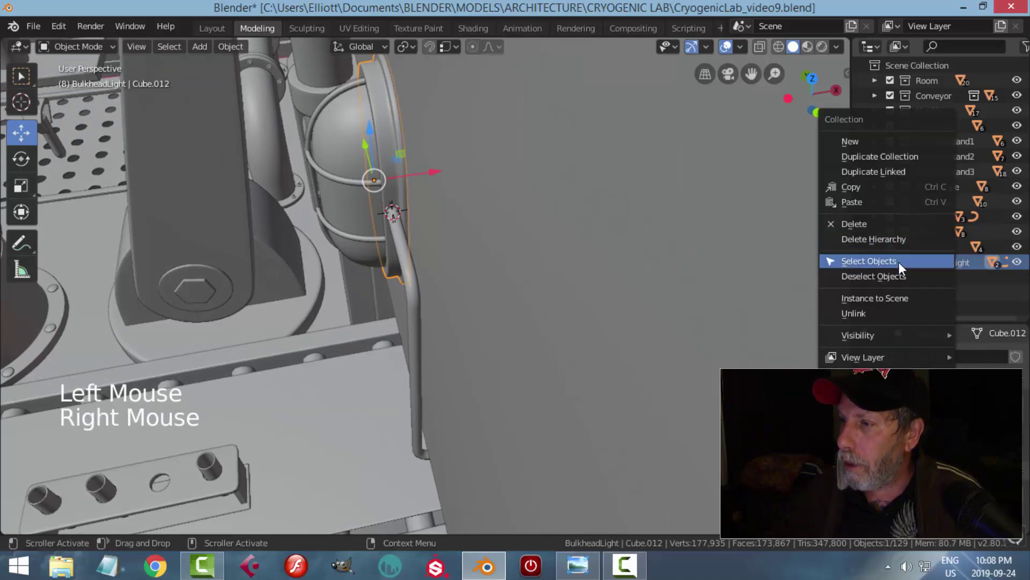
pyautogui.click(899, 262)
pyautogui.moveTo(423, 174); pyautogui.dragTo(397, 182)
pyautogui.moveTo(465, 217); pyautogui.dragTo(443, 225, button='middle')
pyautogui.moveTo(444, 224); pyautogui.dragTo(457, 221, button='middle')
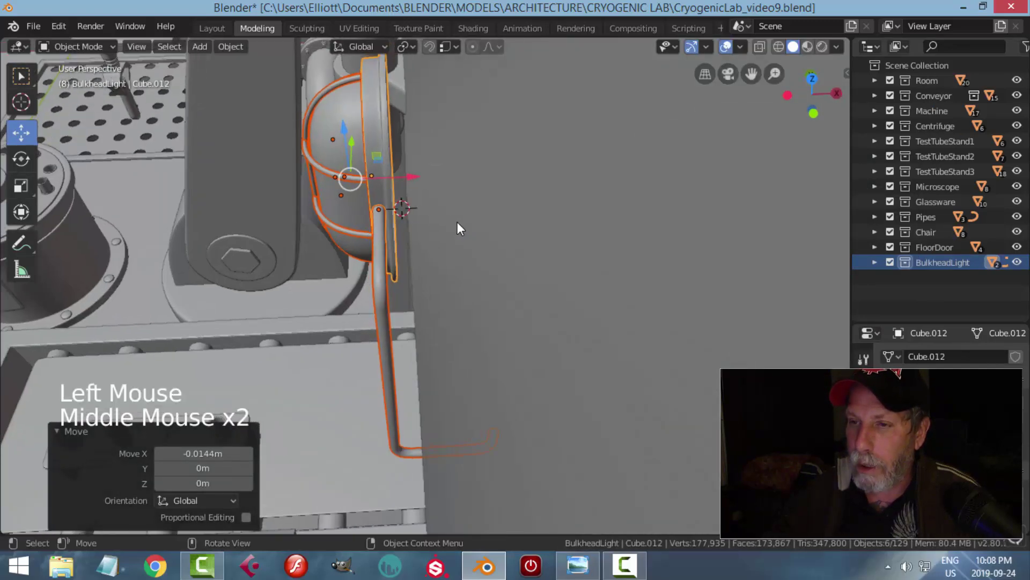
# Step: In front view wireframe, select the wall-side vertices of the light's mounting ring and move them slightly along X toward the wall
pyautogui.press('Tab')
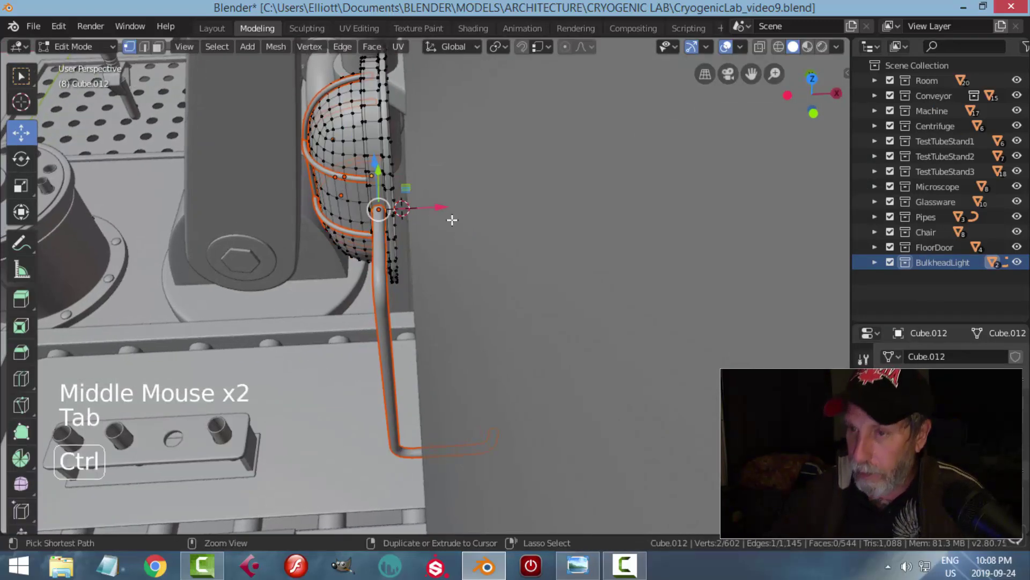
pyautogui.press('ctrl+KP_3')
pyautogui.press('KP_1')
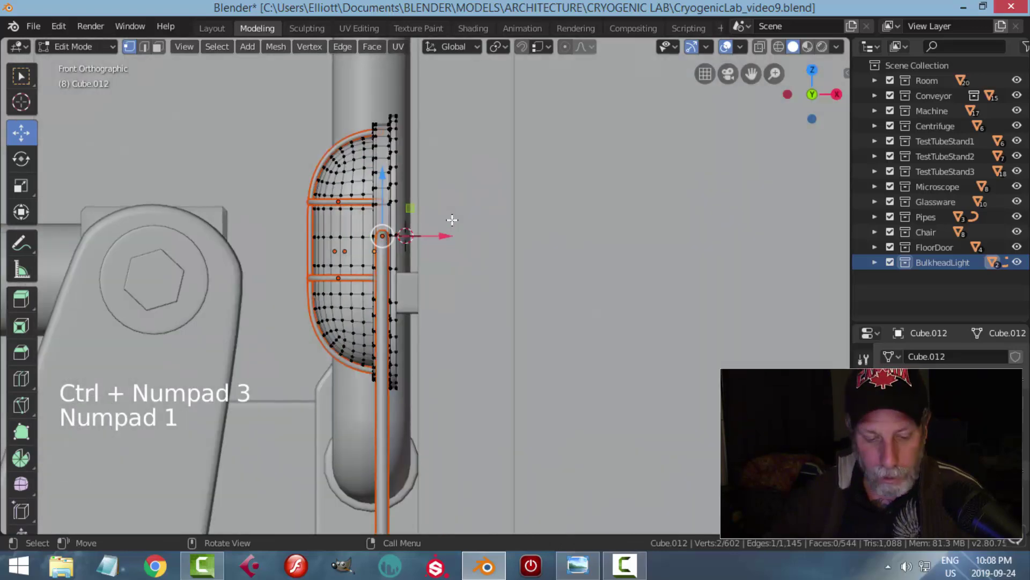
pyautogui.hotkey('alt', 'a')
pyautogui.press('z')
pyautogui.click(328, 220)
pyautogui.press('b')
pyautogui.moveTo(473, 451); pyautogui.dragTo(385, 75)
pyautogui.moveTo(457, 252); pyautogui.dragTo(467, 256)
pyautogui.hotkey('alt', 'a')
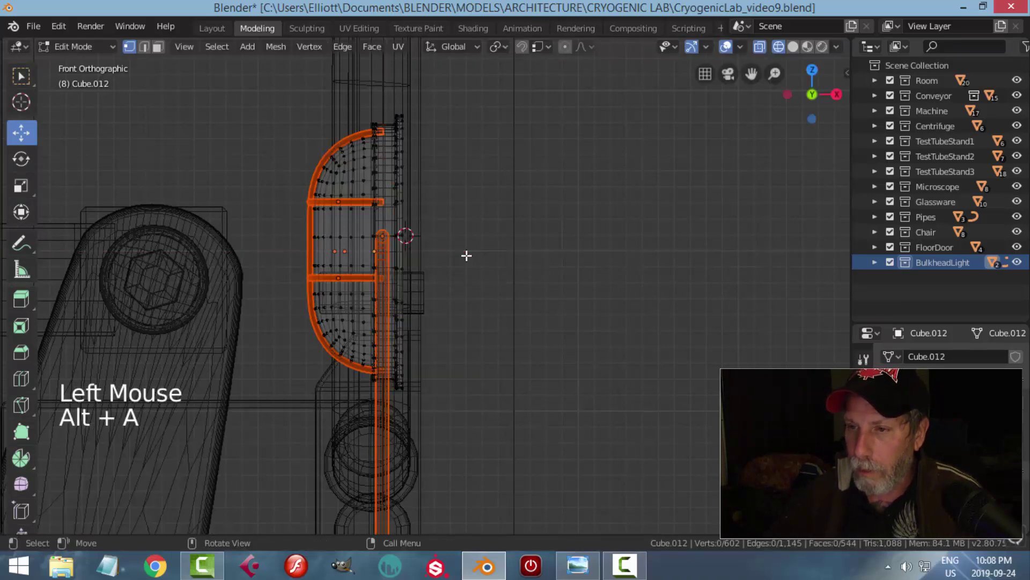
# Step: Move the conduit 0.00142 m along X to center it on the deepened light base
pyautogui.press('Tab')
pyautogui.click(382, 323)
pyautogui.moveTo(434, 236); pyautogui.dragTo(436, 237)
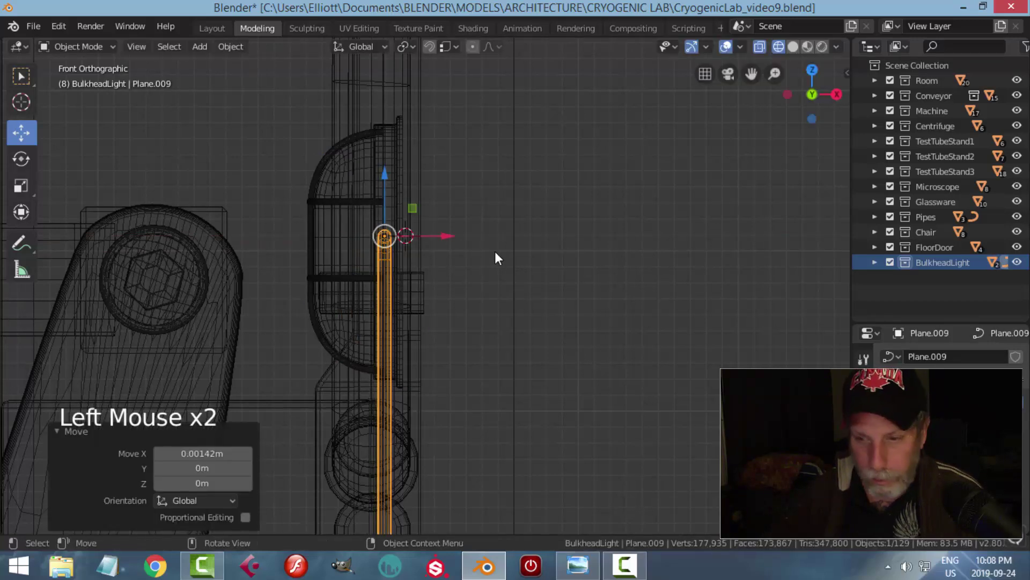
# Step: Select all BulkheadLight collection objects, return to solid shading, and move them along X back toward the wall
pyautogui.rightClick(934, 261)
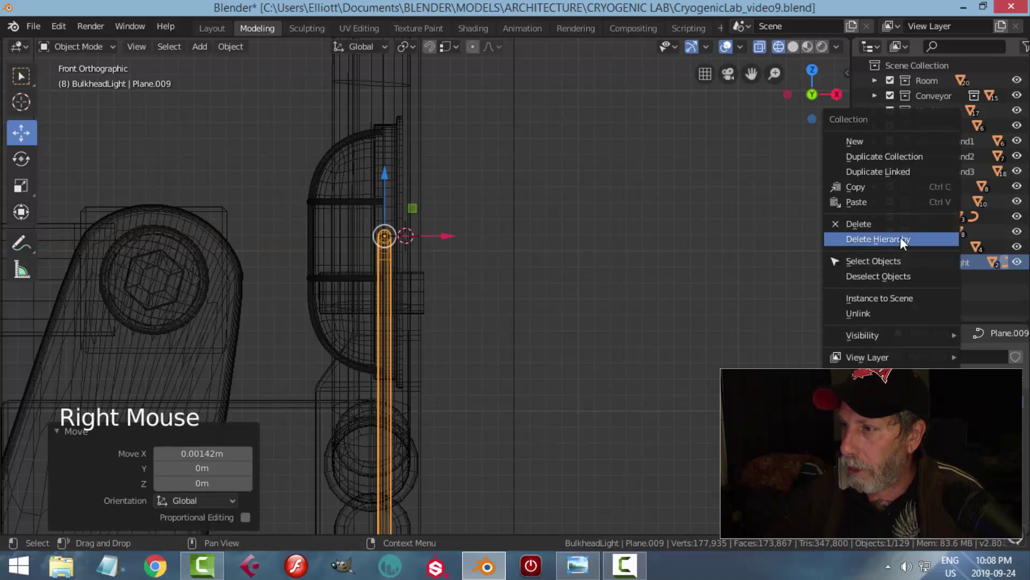
pyautogui.click(894, 261)
pyautogui.press('z')
pyautogui.click(647, 277)
pyautogui.moveTo(412, 241); pyautogui.dragTo(432, 263)
pyautogui.hotkey('alt', 'a')
pyautogui.moveTo(494, 273); pyautogui.dragTo(462, 318, button='middle')
pyautogui.scroll(-3, 586, 301)
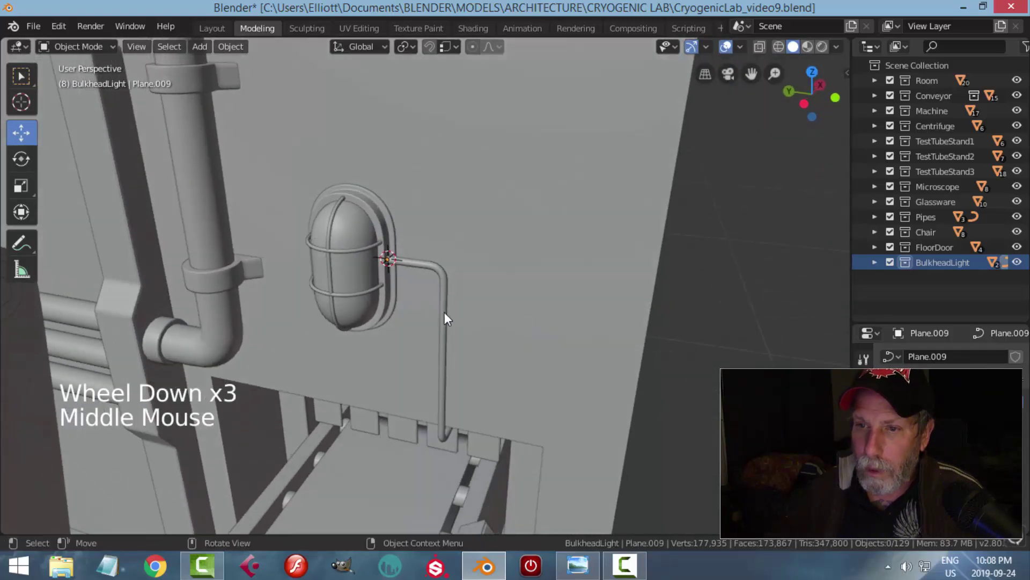
# Step: Duplicate the large pipe's end collar and move the copy over to where the conduit meets the bulkhead light
pyautogui.scroll(1, 212, 303)
pyautogui.click(126, 328)
pyautogui.moveTo(376, 305); pyautogui.dragTo(419, 292, button='middle')
pyautogui.hotkey('shift', 'd')
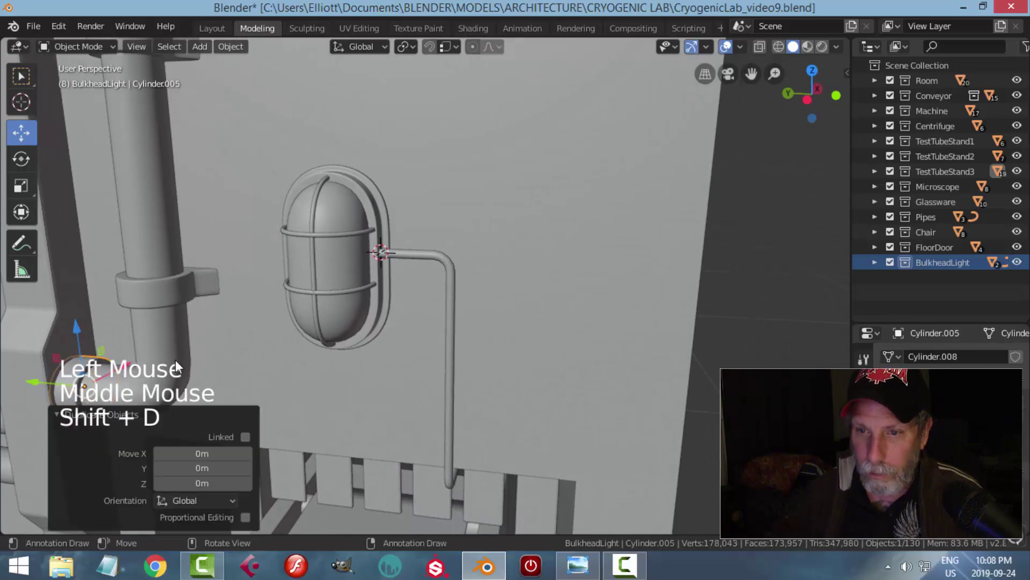
pyautogui.moveTo(50, 390); pyautogui.dragTo(450, 216)
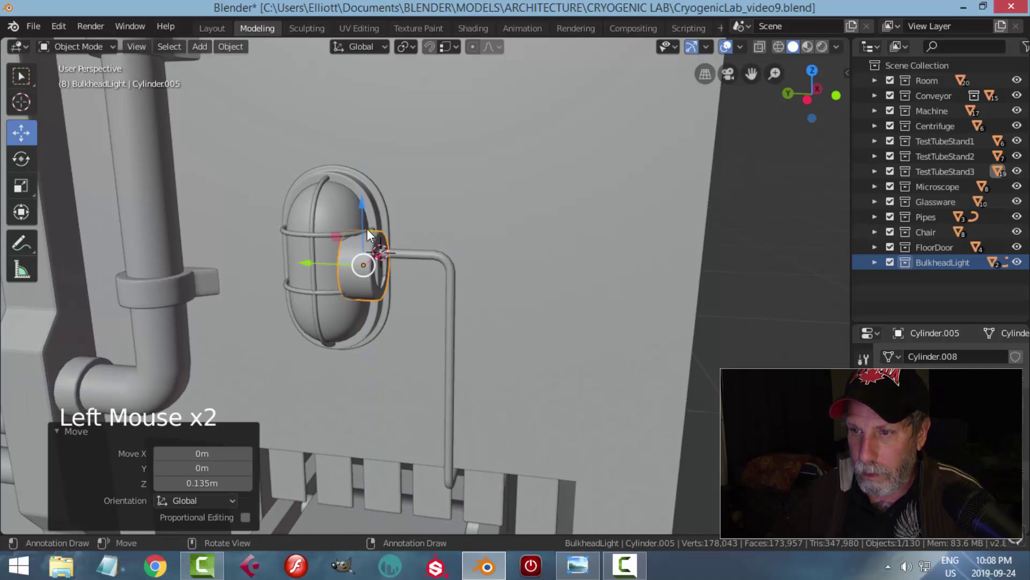
pyautogui.moveTo(365, 210); pyautogui.dragTo(366, 199)
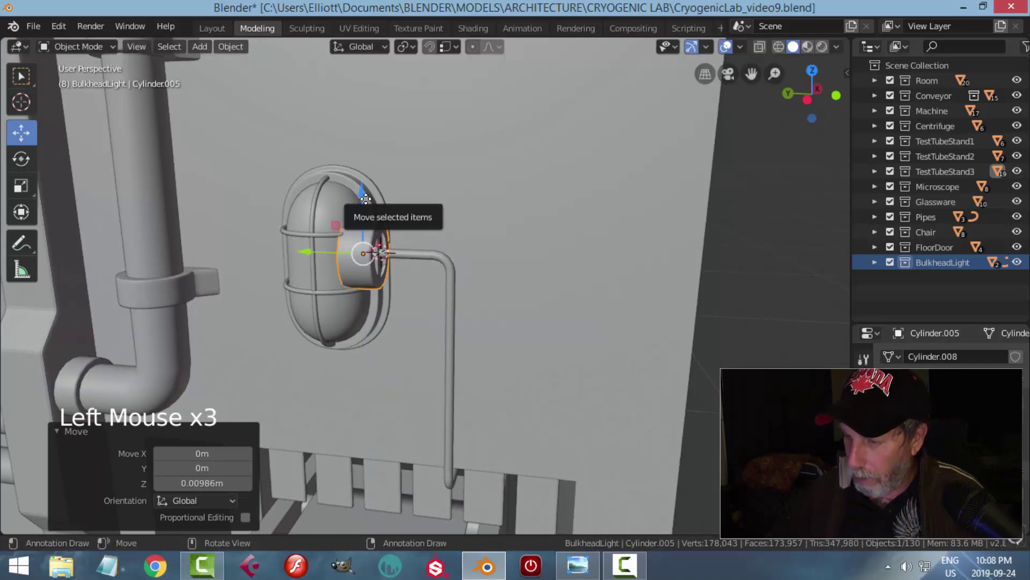
# Step: In front view, center the duplicated collar on the conduit by moving it 0.0198 m in X and -0.00136 m in Z
pyautogui.press('ctrl+KP_3')
pyautogui.press('KP_1')
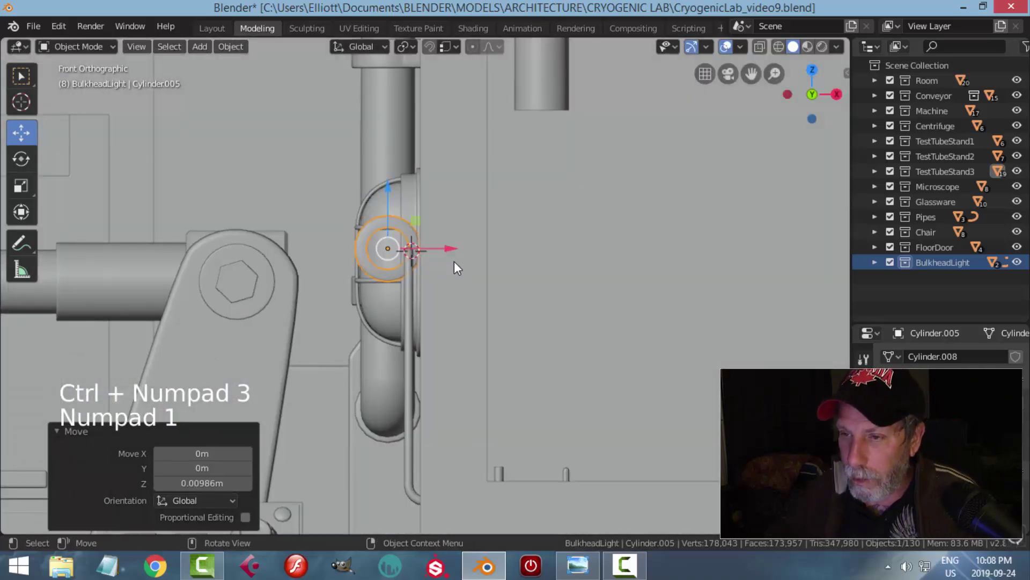
pyautogui.press('g')
pyautogui.click(475, 264)
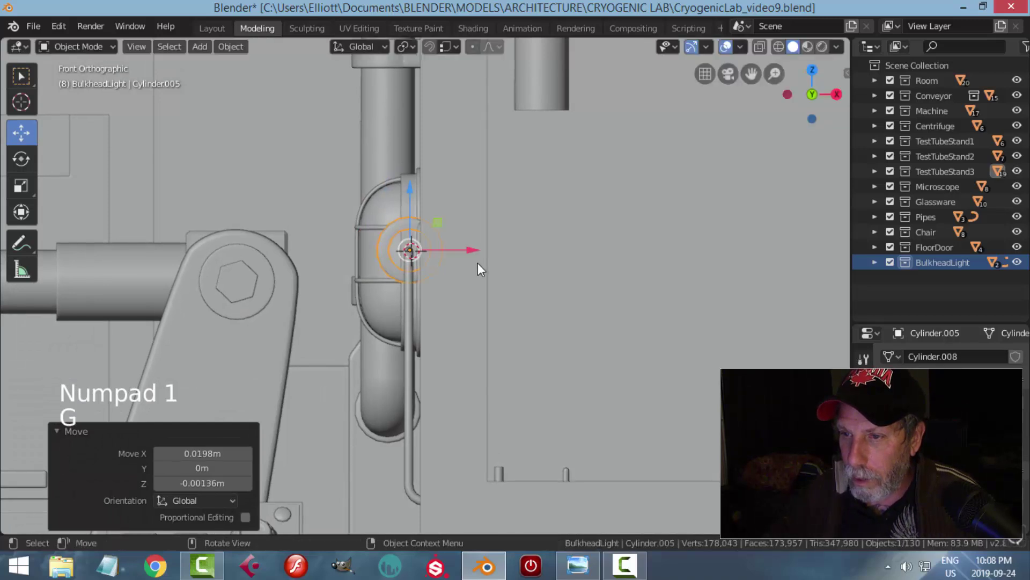
# Step: Scale the duplicated collar's whole mesh down to 0.229 so it fits closely around the conduit
pyautogui.scroll(4, 475, 263)
pyautogui.press('Tab')
pyautogui.press('a')
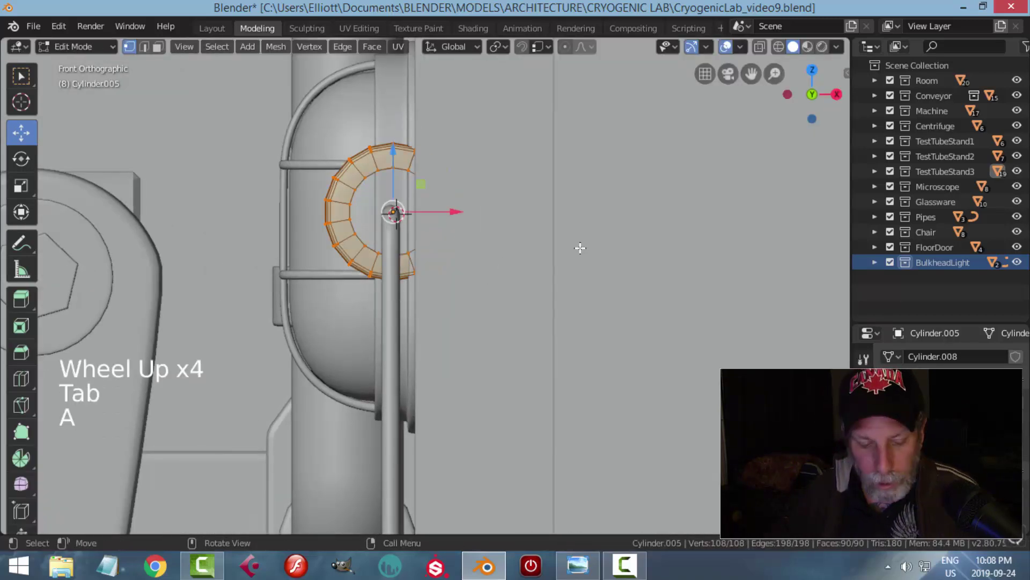
pyautogui.press('s')
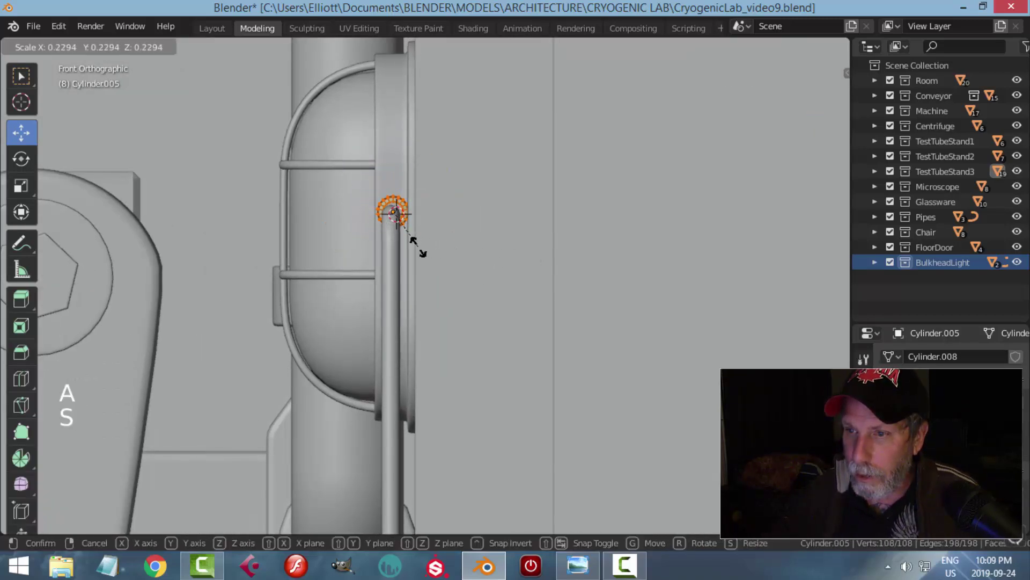
pyautogui.click(422, 252)
# Step: Align the collar mesh with the conduit in X and Z, and shift it -0.0054 m along Y onto the conduit's start
pyautogui.press('g')
pyautogui.press('x')
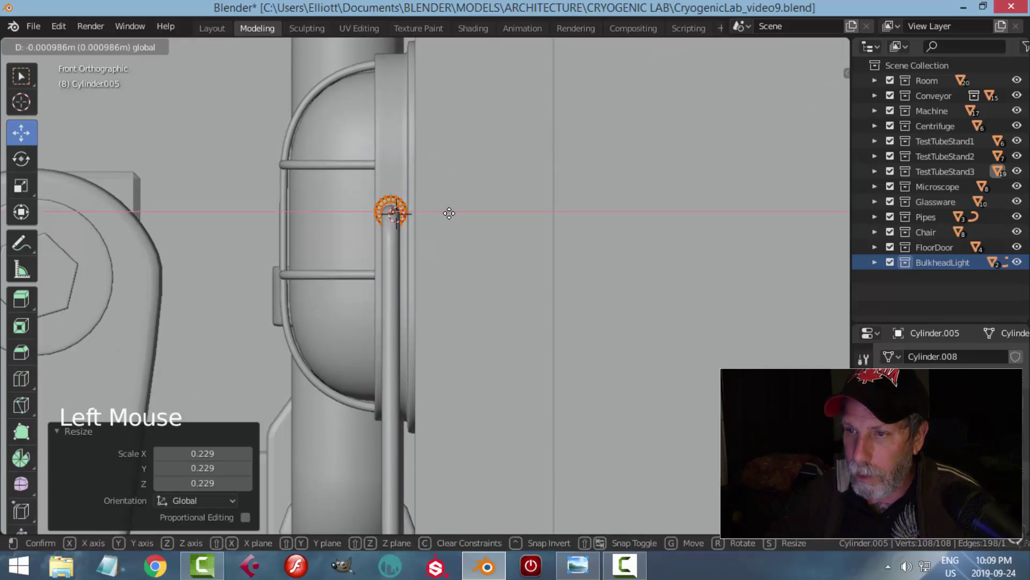
pyautogui.click(449, 213)
pyautogui.moveTo(392, 150); pyautogui.dragTo(392, 154)
pyautogui.moveTo(392, 154); pyautogui.dragTo(330, 265, button='middle')
pyautogui.scroll(2, 330, 265)
pyautogui.moveTo(233, 183); pyautogui.dragTo(252, 189)
pyautogui.moveTo(315, 248); pyautogui.dragTo(334, 258, button='middle')
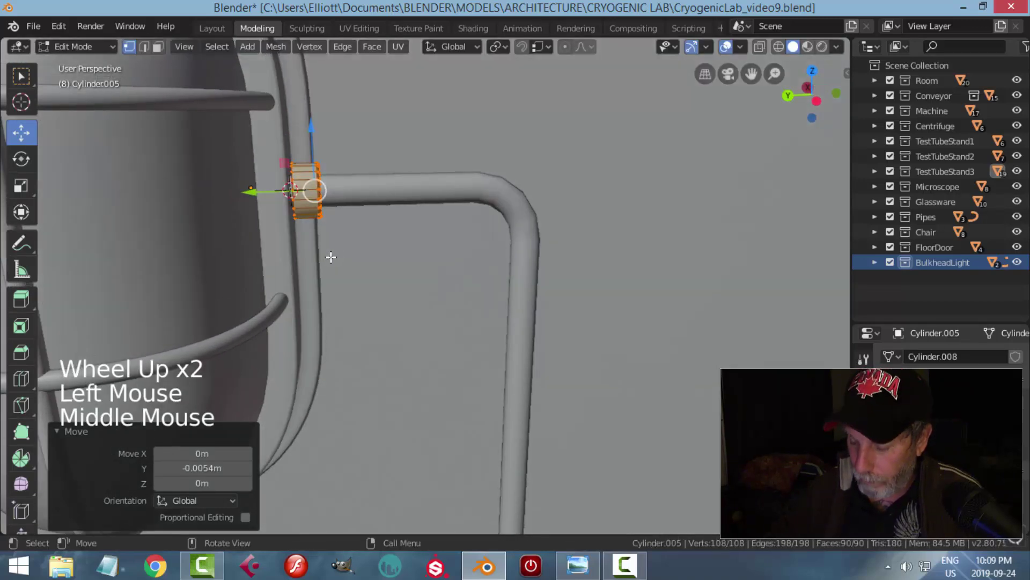
# Step: Select the edge loop at the collar's light-side end and move it slightly along Y into the light
pyautogui.hotkey('alt', 'a')
pyautogui.scroll(3, 306, 200)
pyautogui.moveTo(305, 200)
pyautogui.keyDown('shift'); pyautogui.mouseDown(button='middle')
pyautogui.moveTo(413, 269)
pyautogui.moveTo(320, 189)
pyautogui.mouseUp(button='middle'); pyautogui.keyUp('shift')
pyautogui.keyDown('alt'); pyautogui.keyDown('shift'); pyautogui.click(329, 182); pyautogui.keyUp('shift'); pyautogui.keyUp('alt')
pyautogui.moveTo(271, 195); pyautogui.dragTo(266, 196)
pyautogui.hotkey('alt', 'a')
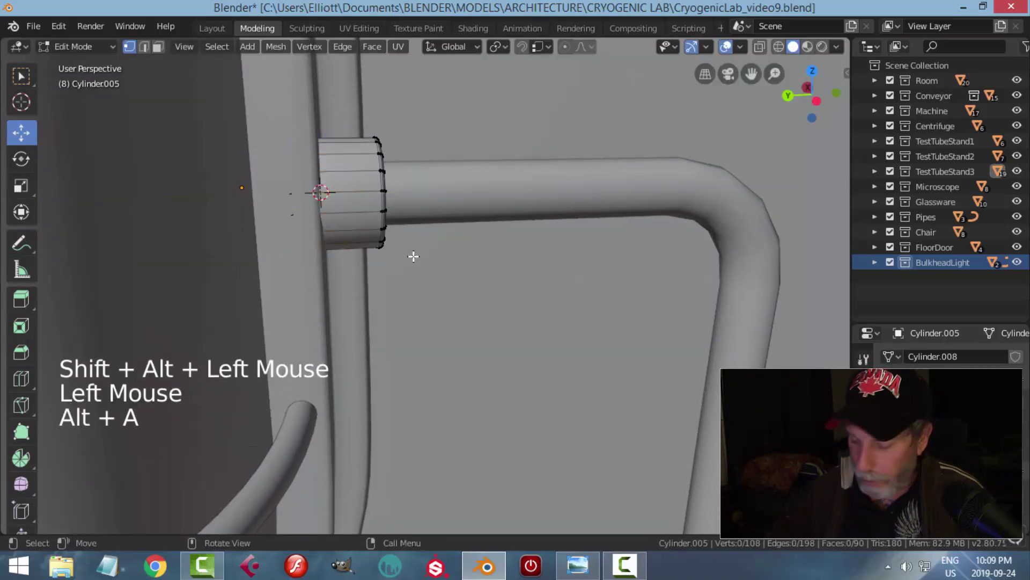
# Step: In left view wireframe, box-select the collar's outer-end vertices and move them about -0.007 m along Y to lengthen the collar
pyautogui.press('KP_1')
pyautogui.press('ctrl+KP_3')
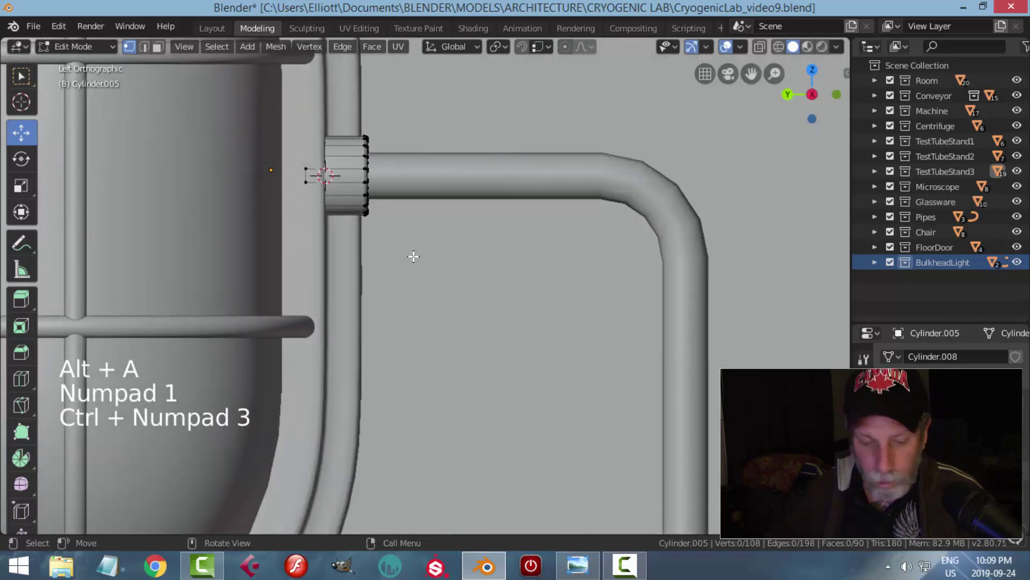
pyautogui.press('z')
pyautogui.click(295, 256)
pyautogui.press('b')
pyautogui.moveTo(341, 100); pyautogui.dragTo(389, 230)
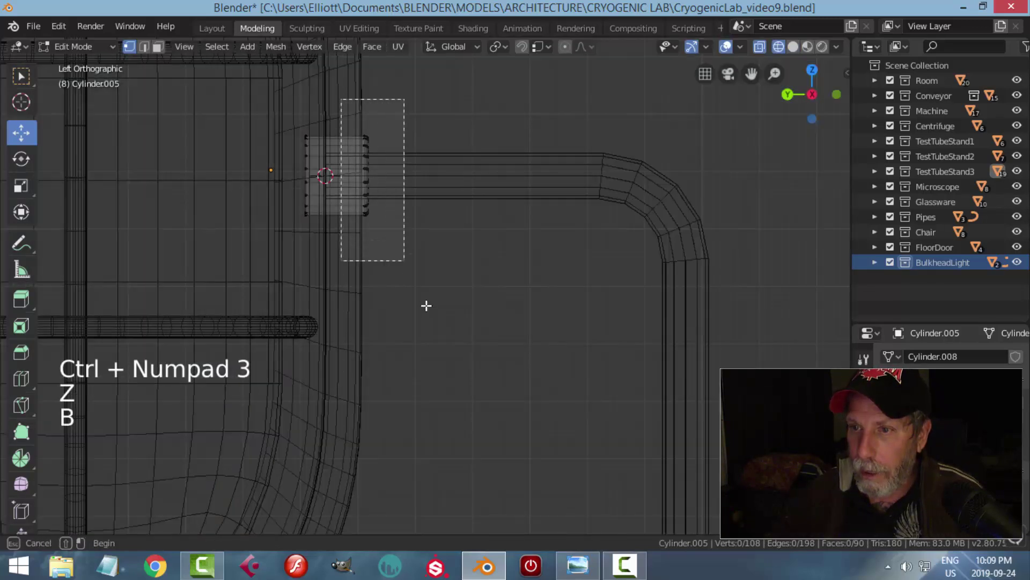
pyautogui.moveTo(311, 175); pyautogui.dragTo(352, 182)
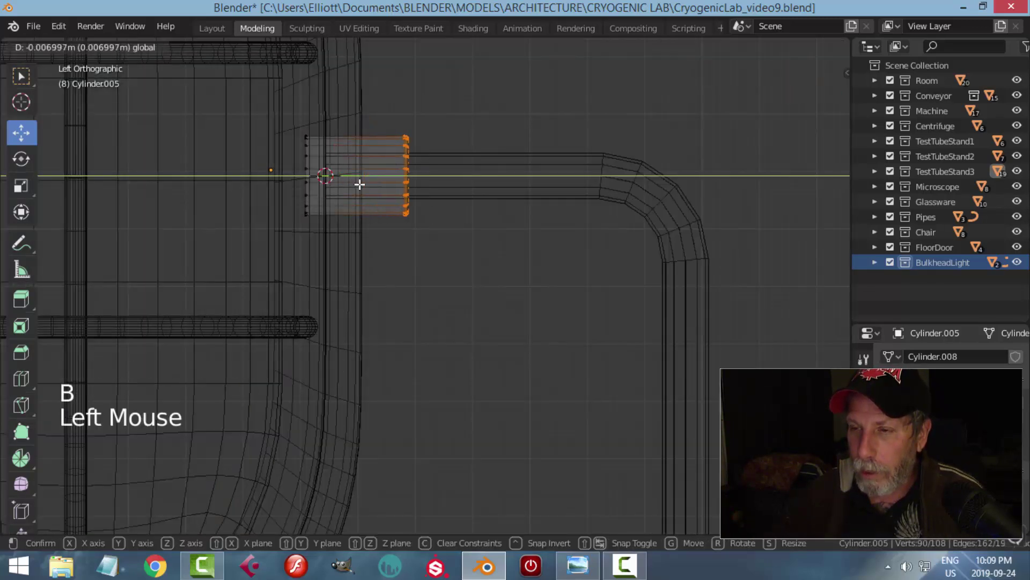
# Step: In front view, shift the collar's whole mesh -0.000106 m along Z to centre it on the conduit
pyautogui.hotkey('alt', 'a')
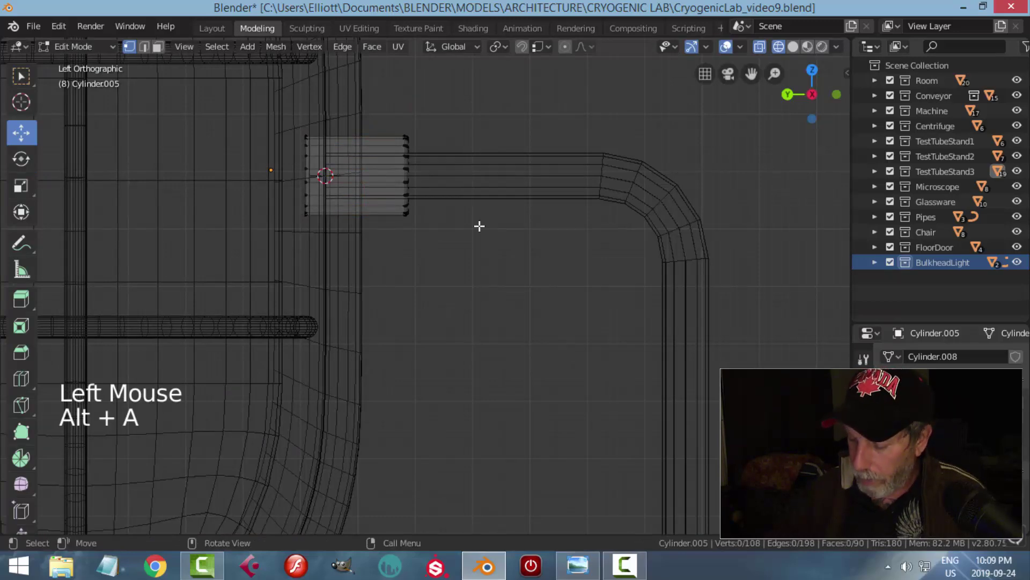
pyautogui.press('KP_1')
pyautogui.scroll(2, 478, 223)
pyautogui.keyDown('shift'); pyautogui.moveTo(410, 202); pyautogui.dragTo(483, 299, button='middle'); pyautogui.keyUp('shift')
pyautogui.press('a')
pyautogui.scroll(3, 483, 299)
pyautogui.press('s')
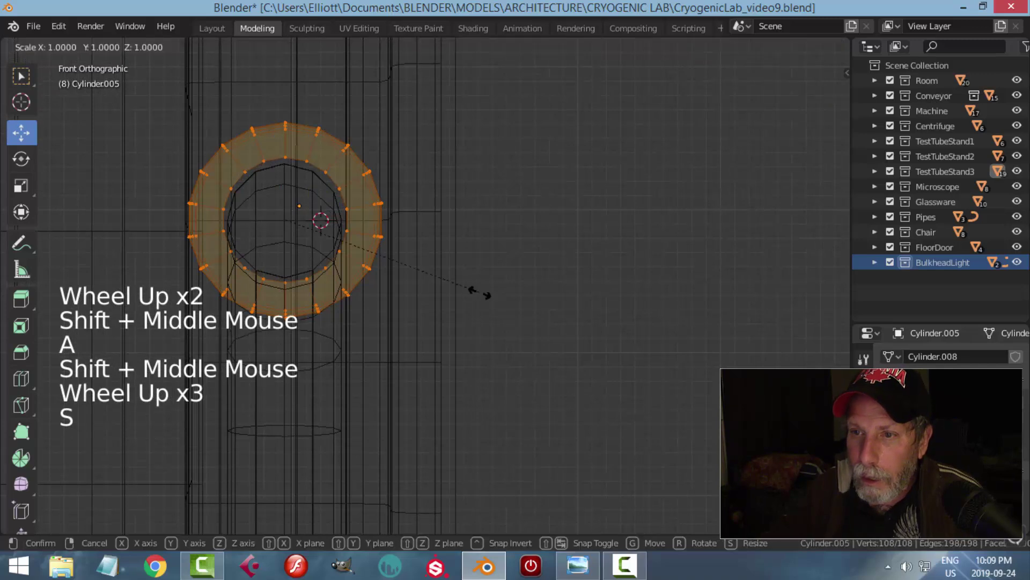
pyautogui.rightClick(479, 296)
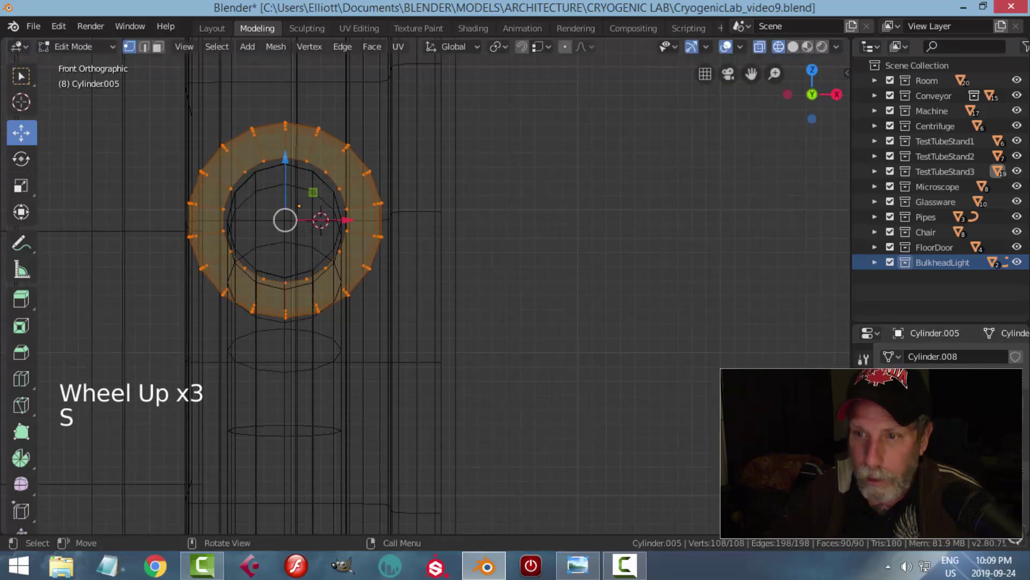
pyautogui.press('g')
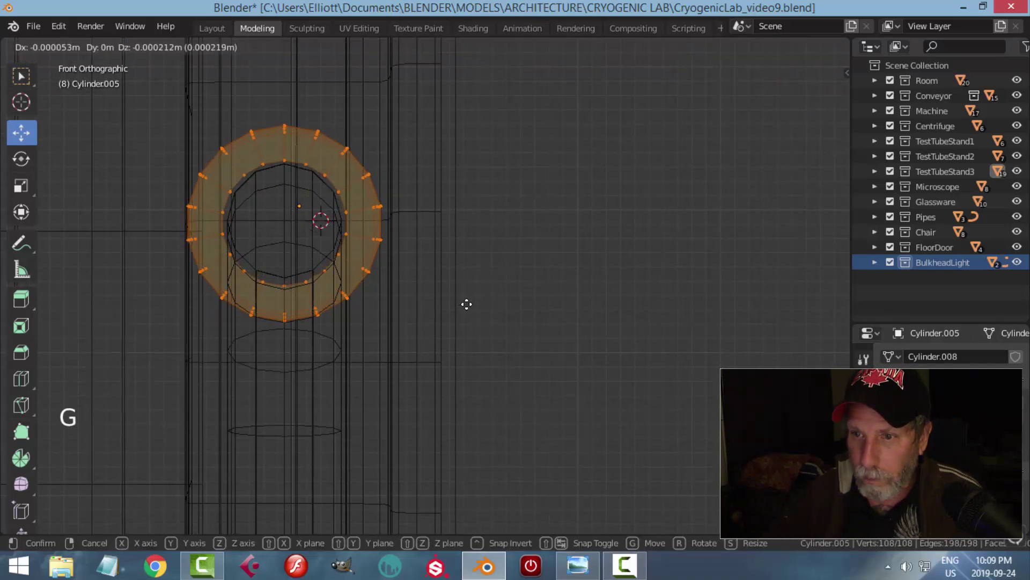
pyautogui.click(487, 302)
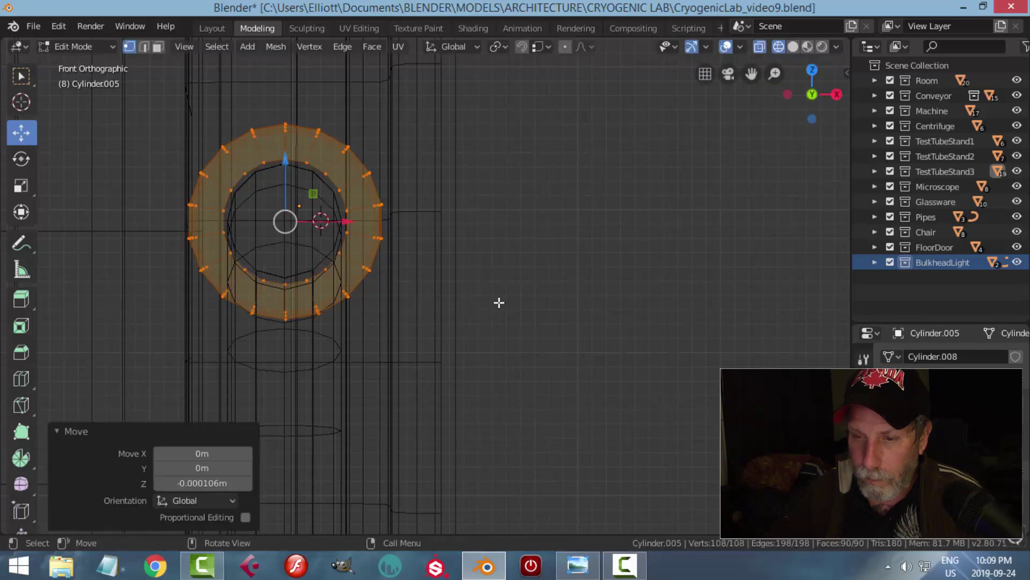
# Step: In solid shading, select the inner edge loop at the collar's outer end and scale it in to fit tightly around the conduit
pyautogui.press('z')
pyautogui.click(620, 299)
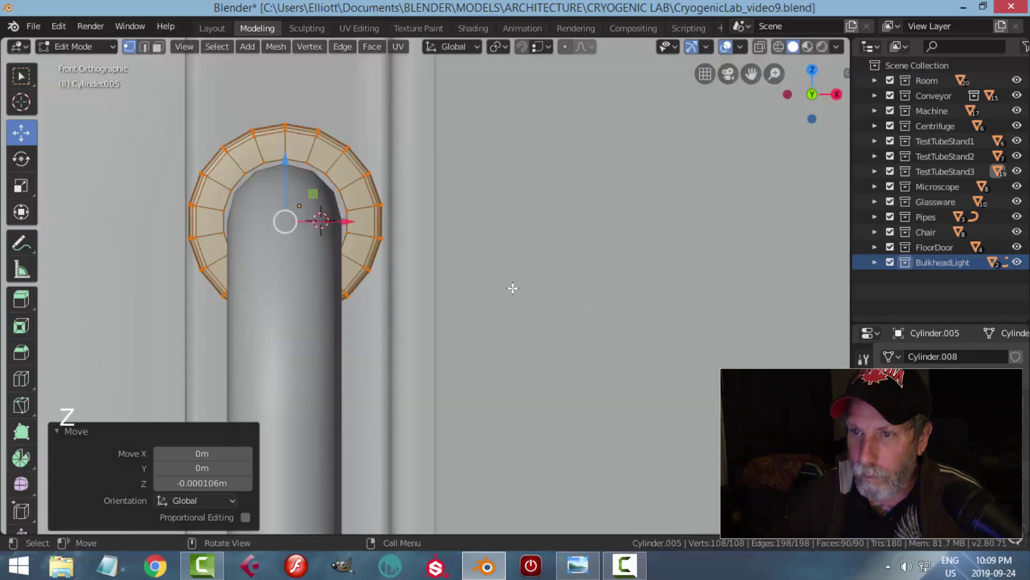
pyautogui.press('Tab')
pyautogui.moveTo(454, 280)
pyautogui.mouseDown(button='middle')
pyautogui.moveTo(561, 322)
pyautogui.moveTo(524, 327)
pyautogui.moveTo(591, 274)
pyautogui.moveTo(532, 310)
pyautogui.moveTo(435, 279)
pyautogui.mouseUp(button='middle')
pyautogui.press('Tab')
pyautogui.hotkey('alt', 'a')
pyautogui.keyDown('alt'); pyautogui.keyDown('shift'); pyautogui.click(300, 171); pyautogui.keyUp('shift'); pyautogui.keyUp('alt')
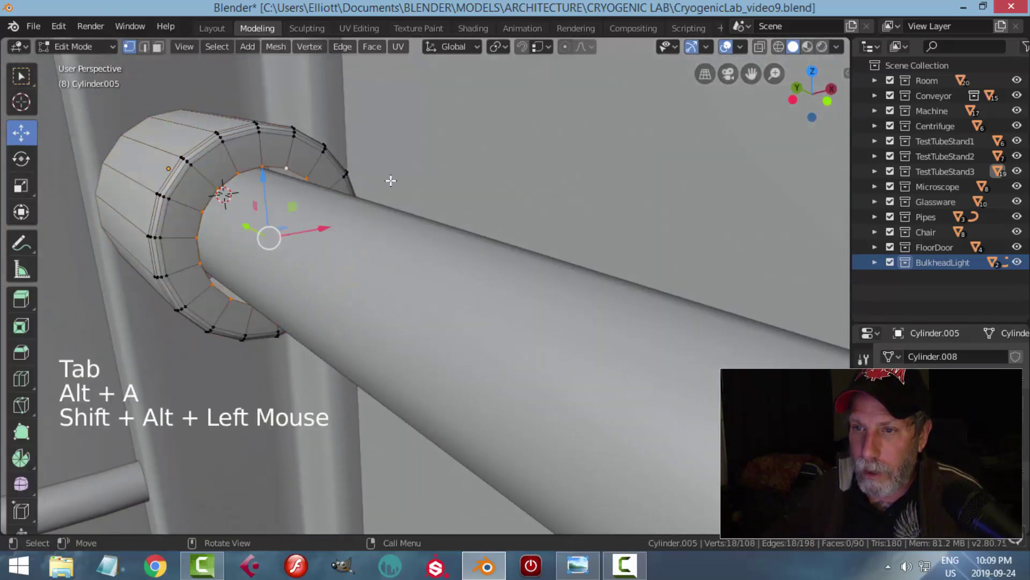
pyautogui.press('s')
pyautogui.press('Tab')
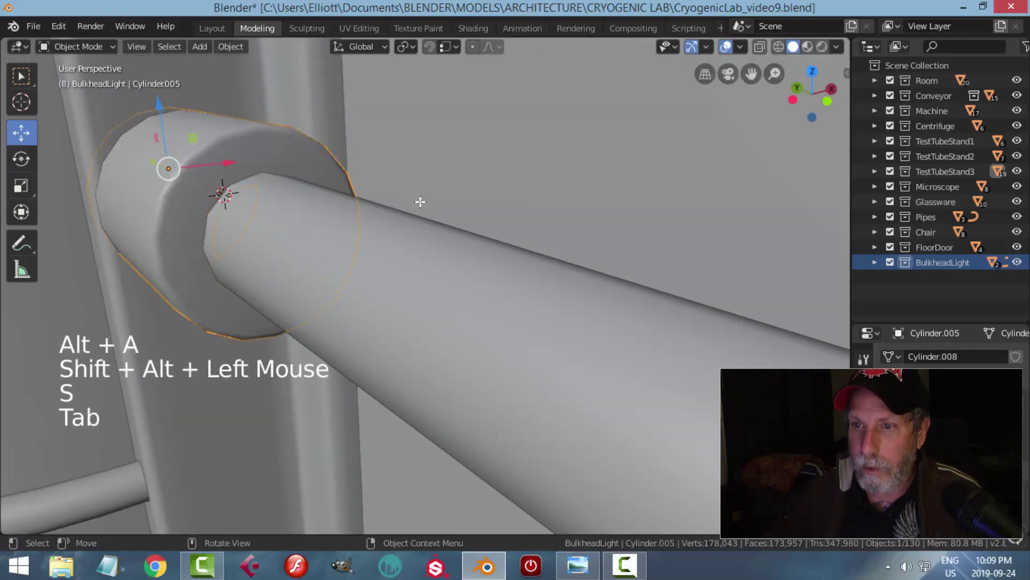
# Step: Duplicate the lower clamp of the large wall pipe and move the copy along Y and down Z to the conduit's lower section
pyautogui.scroll(-5, 416, 226)
pyautogui.hotkey('alt', 'a')
pyautogui.moveTo(413, 245); pyautogui.dragTo(537, 272, button='middle')
pyautogui.scroll(-7, 488, 274)
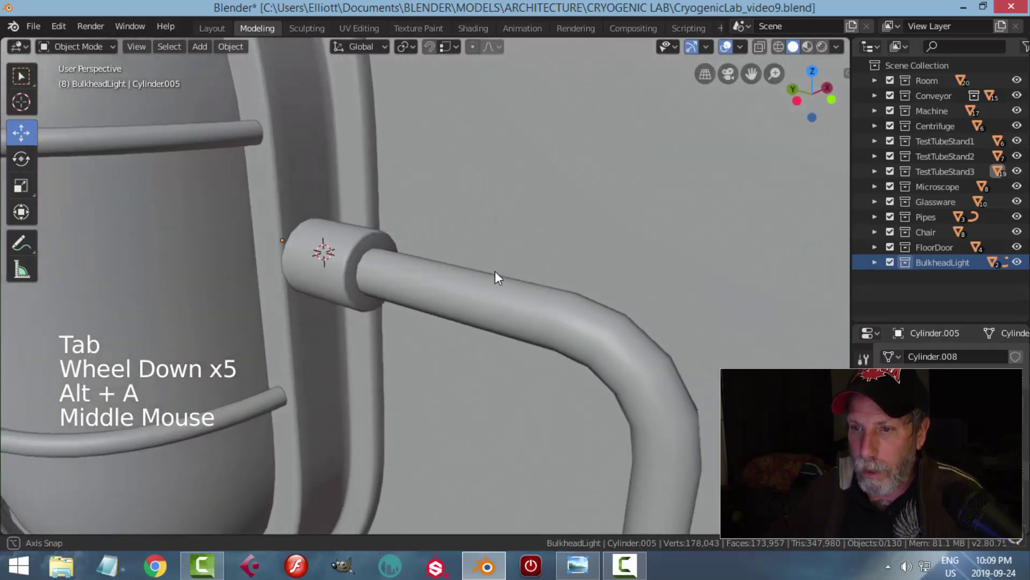
pyautogui.moveTo(483, 292); pyautogui.dragTo(542, 276, button='middle')
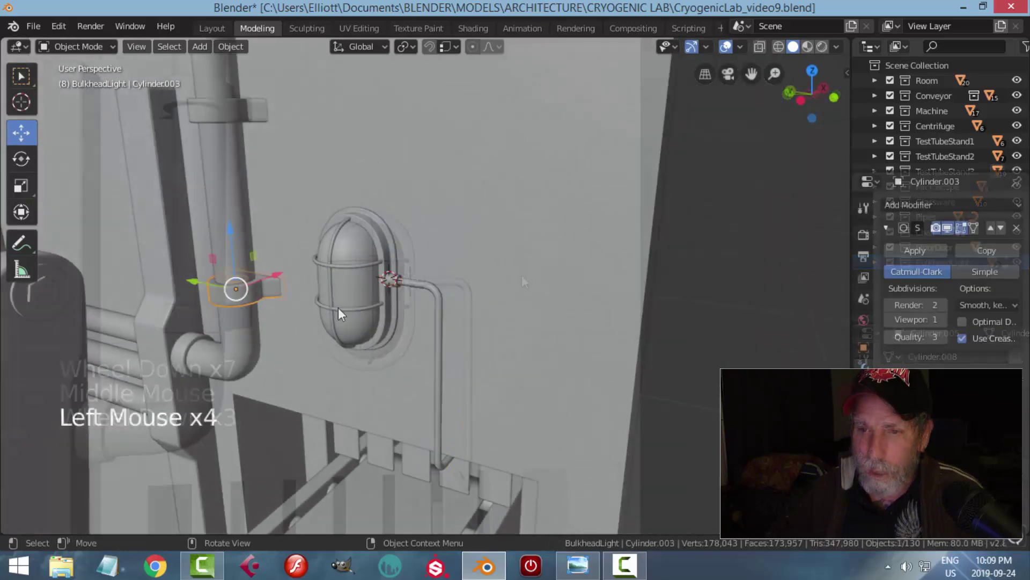
pyautogui.moveTo(521, 275); pyautogui.dragTo(404, 340, button='middle')
pyautogui.hotkey('shift', 'd')
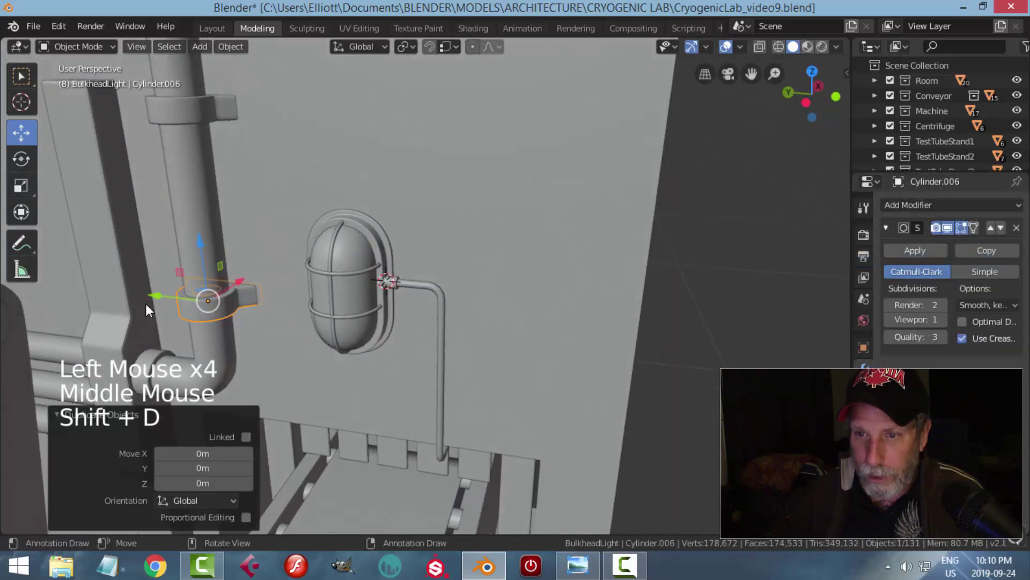
pyautogui.moveTo(148, 294); pyautogui.dragTo(372, 341)
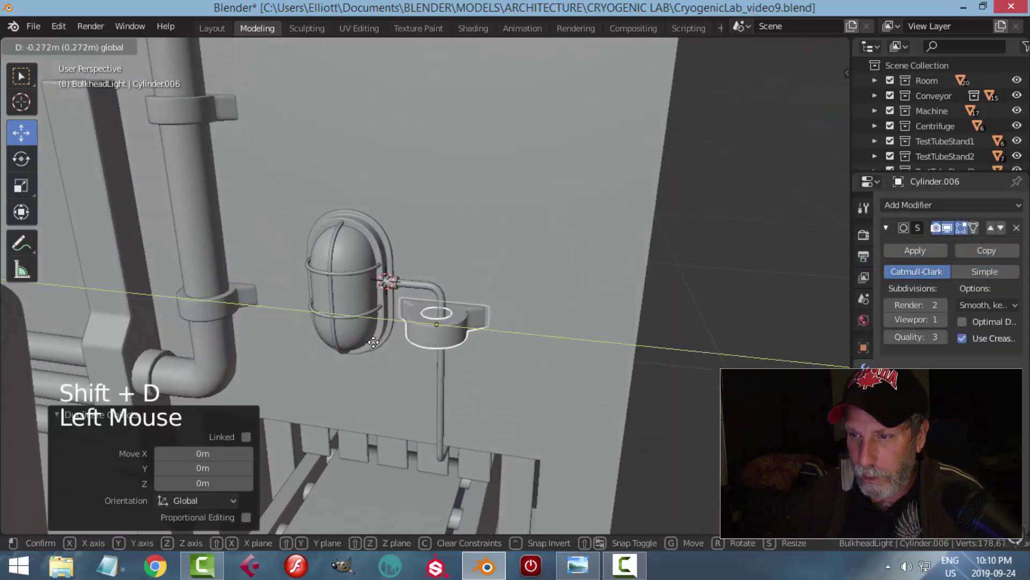
pyautogui.click(380, 343)
pyautogui.moveTo(431, 275); pyautogui.dragTo(453, 372)
# Step: Scale the duplicated clamp's whole mesh down to 0.424
pyautogui.press('Tab')
pyautogui.press('a')
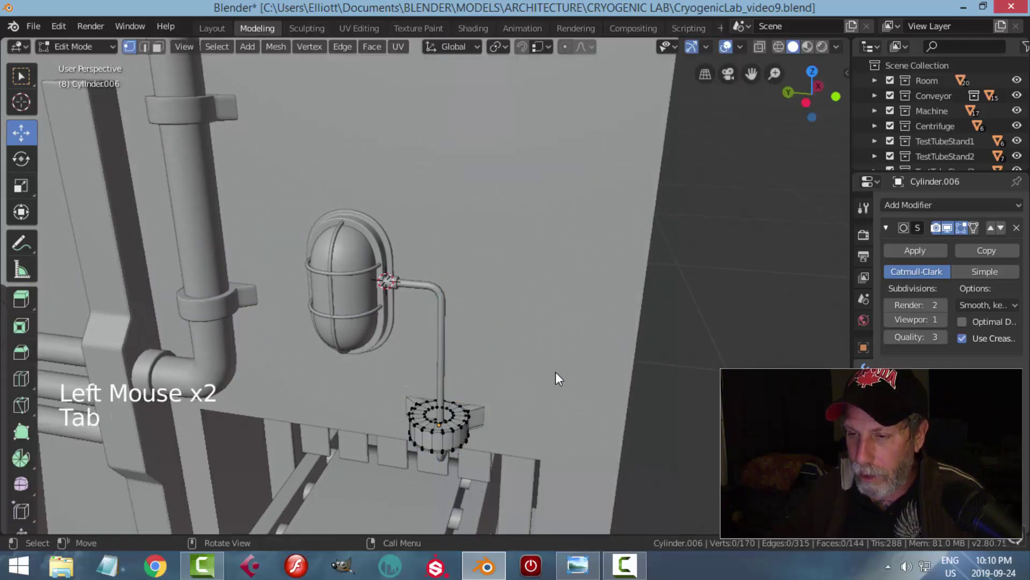
pyautogui.press('s')
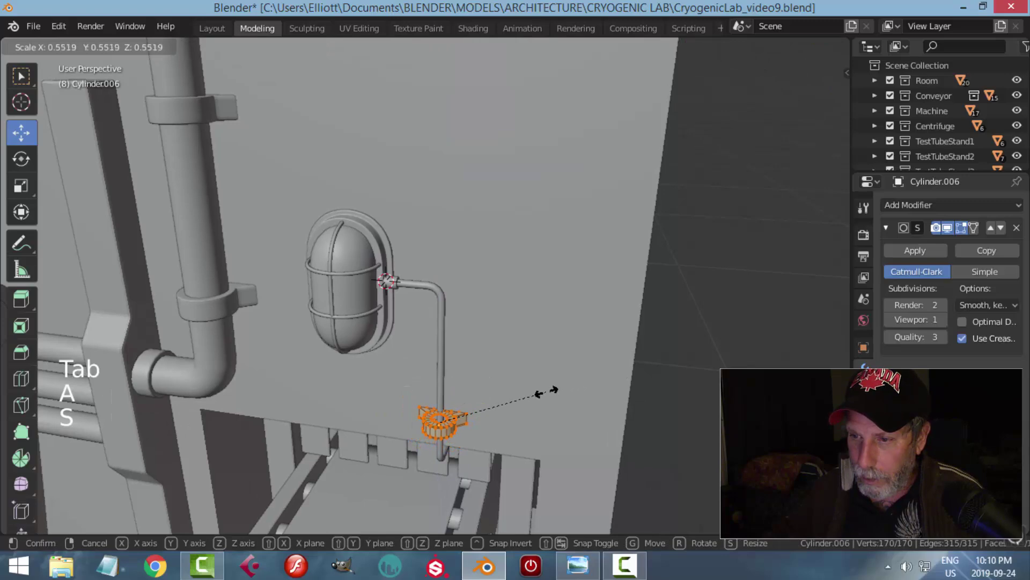
pyautogui.click(522, 400)
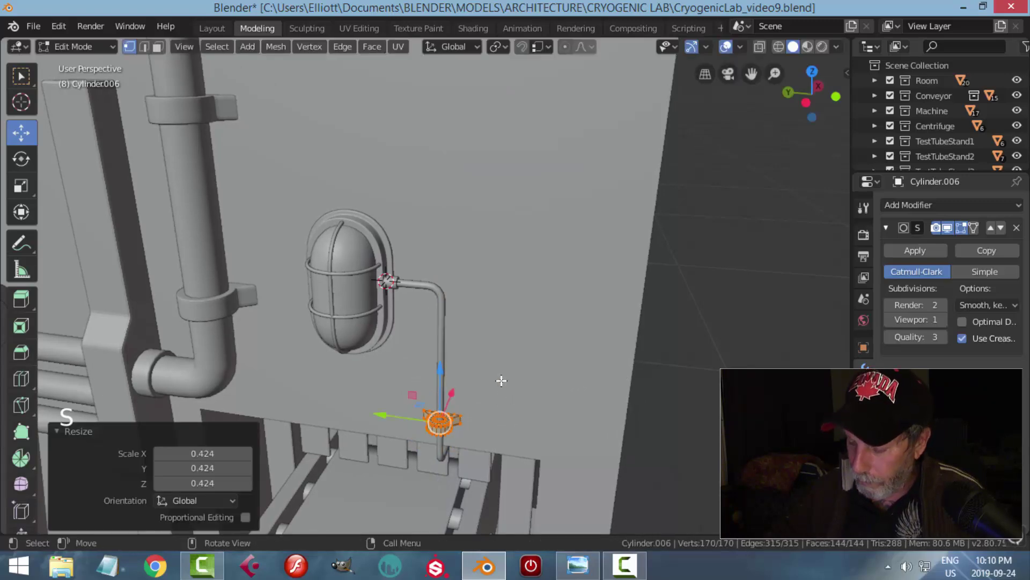
# Step: Move the clamp mesh 0.0155 m along X onto the conduit and scale it down further to suit the thinner tube
pyautogui.press('KP_Decimal')
pyautogui.scroll(-3, 568, 353)
pyautogui.moveTo(568, 353); pyautogui.dragTo(406, 398, button='middle')
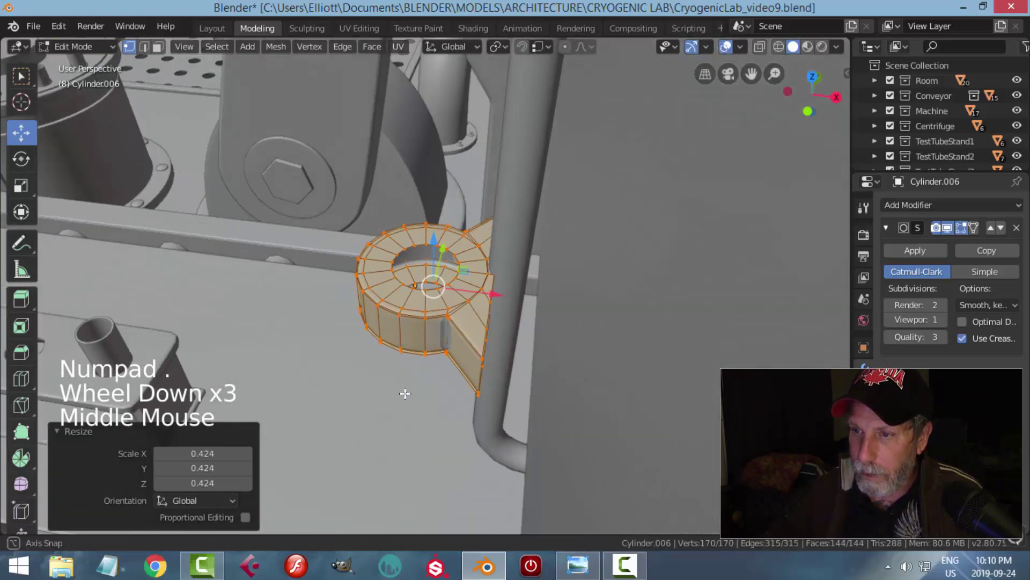
pyautogui.moveTo(501, 306); pyautogui.dragTo(570, 323)
pyautogui.press('s')
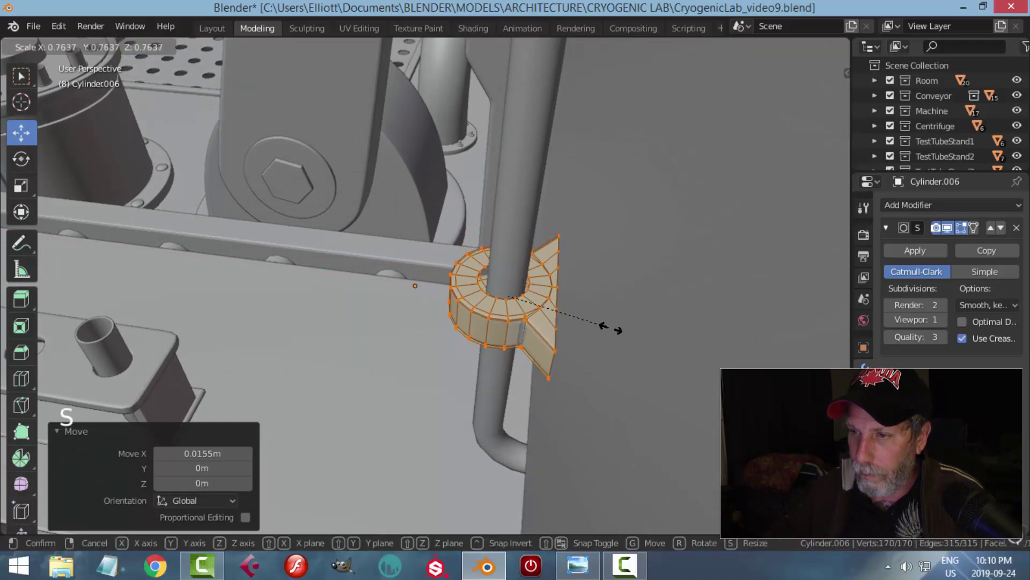
pyautogui.click(595, 328)
# Step: Select the clamp's wall-side edge loop and move it 0.00334 m along X into the wall
pyautogui.moveTo(575, 305); pyautogui.dragTo(620, 317)
pyautogui.hotkey('alt', 'a')
pyautogui.keyDown('alt'); pyautogui.keyDown('shift'); pyautogui.click(551, 314); pyautogui.keyUp('shift'); pyautogui.keyUp('alt')
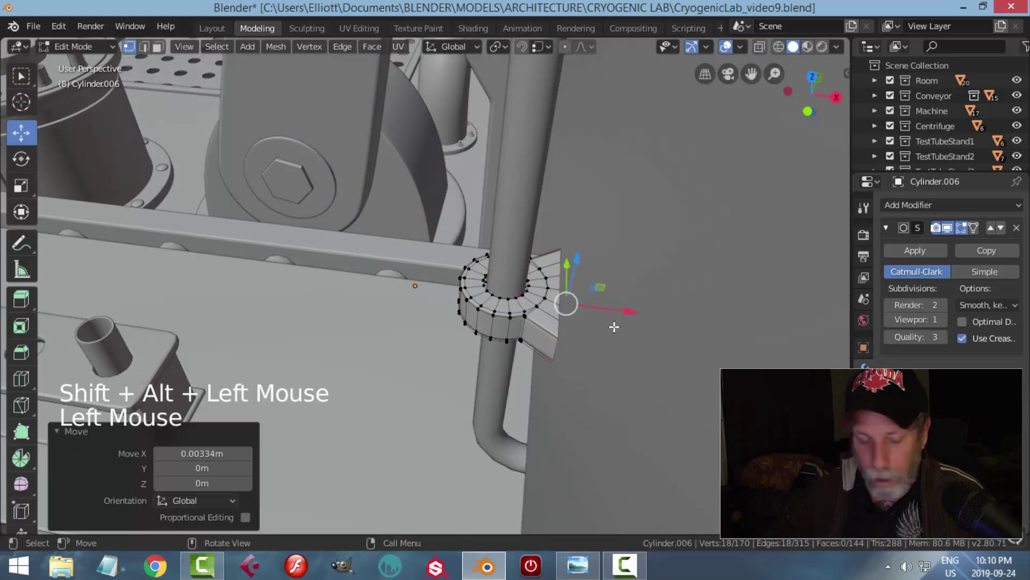
pyautogui.press('s')
pyautogui.hotkey('alt', 'a')
# Step: In left view, centre the clamp object on the conduit along Y and lower it along Z towards the conduit's bottom bend
pyautogui.moveTo(620, 317); pyautogui.dragTo(443, 295, button='middle')
pyautogui.press('Tab')
pyautogui.hotkey('alt', 'a')
pyautogui.scroll(-3, 607, 375)
pyautogui.click(443, 295)
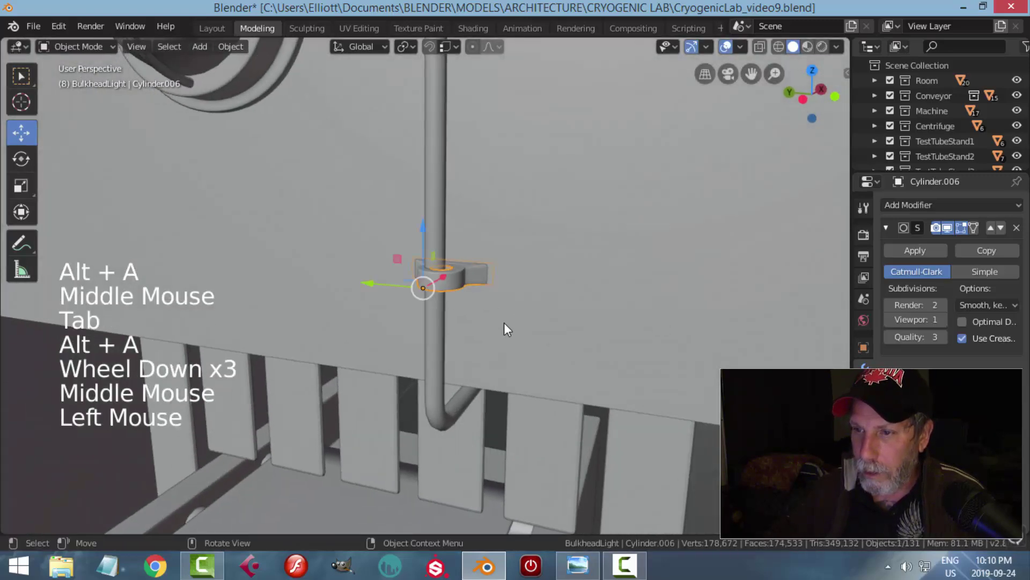
pyautogui.moveTo(502, 320); pyautogui.dragTo(535, 358, button='middle')
pyautogui.press('KP_1')
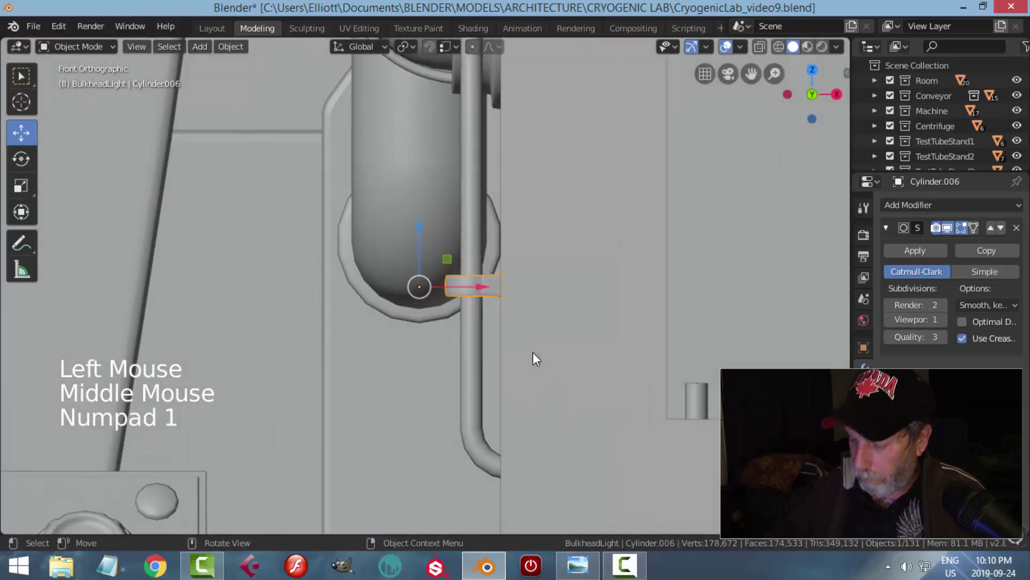
pyautogui.press('ctrl+KP_3')
pyautogui.scroll(2, 387, 304)
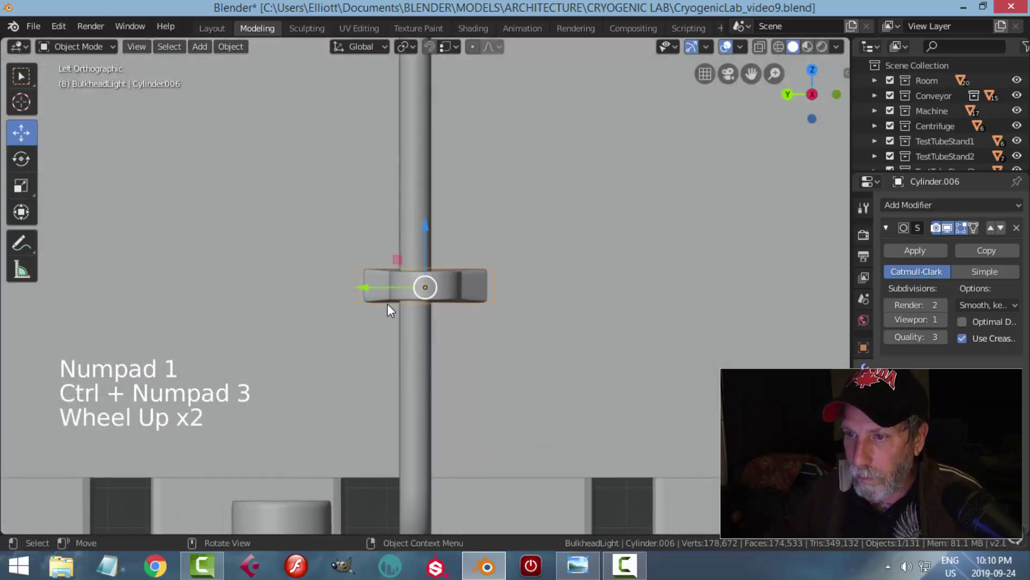
pyautogui.click(364, 286)
pyautogui.moveTo(419, 231); pyautogui.dragTo(417, 359)
# Step: Scale the lower conduit clamp's whole mesh along Z to make it taller
pyautogui.scroll(-4, 529, 341)
pyautogui.hotkey('alt', 'a')
pyautogui.scroll(-2, 534, 341)
pyautogui.keyDown('shift'); pyautogui.moveTo(535, 344); pyautogui.dragTo(390, 230, button='middle'); pyautogui.keyUp('shift')
pyautogui.scroll(2, 446, 354)
pyautogui.moveTo(442, 364); pyautogui.dragTo(598, 374, button='middle')
pyautogui.click(421, 400)
pyautogui.press('Tab')
pyautogui.press('a')
pyautogui.press('s')
pyautogui.press('z')
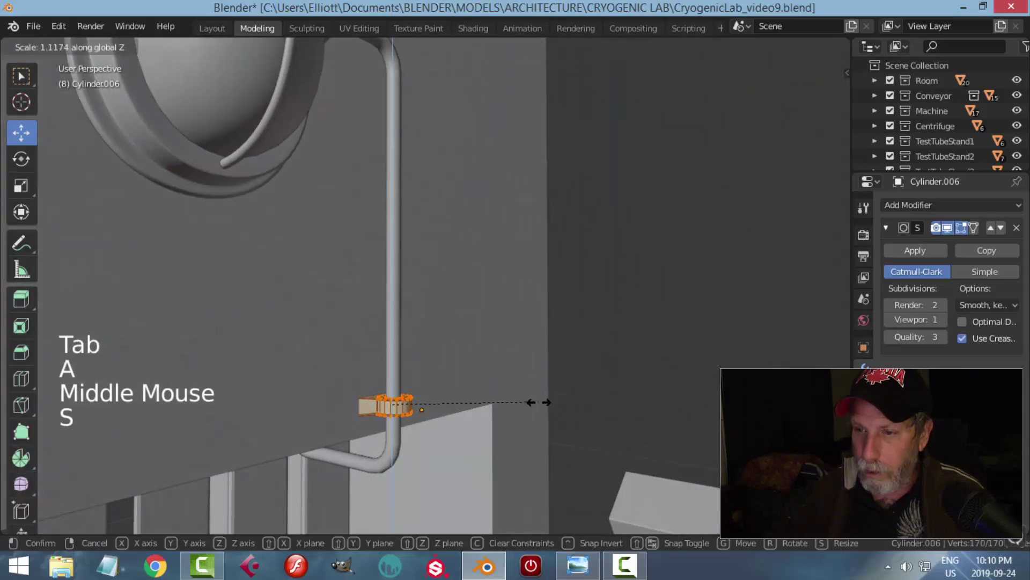
pyautogui.click(564, 457)
pyautogui.press('Tab')
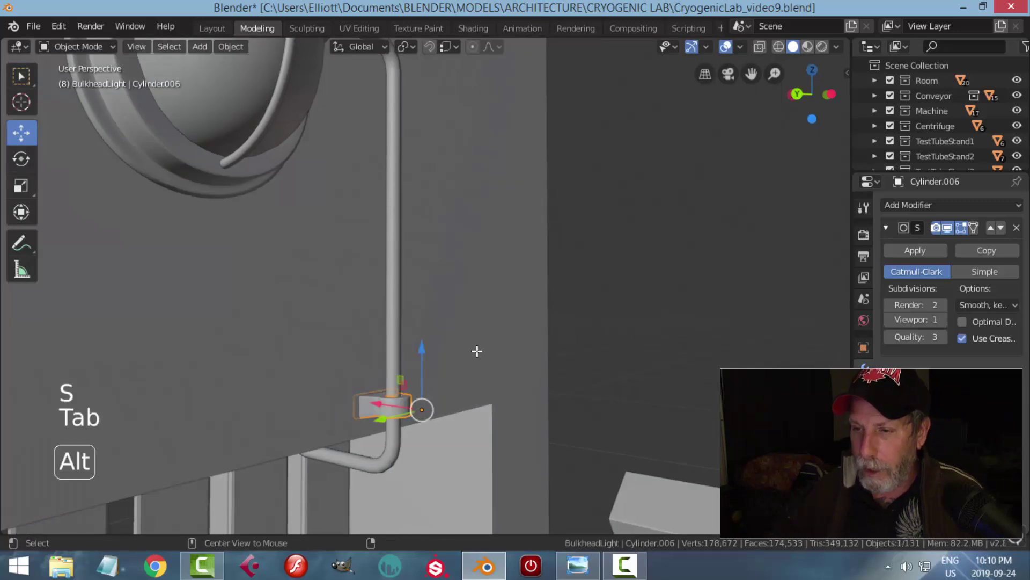
# Step: Duplicate the lower conduit clamp and move the copy up along Z to the conduit's upper bend
pyautogui.hotkey('alt', 'a')
pyautogui.scroll(-4, 476, 350)
pyautogui.moveTo(546, 346); pyautogui.dragTo(411, 363, button='middle')
pyautogui.scroll(3, 426, 359)
pyautogui.click(458, 372)
pyautogui.keyDown('shift'); pyautogui.moveTo(489, 368); pyautogui.dragTo(496, 301, button='middle'); pyautogui.keyUp('shift')
pyautogui.scroll(1, 505, 382)
pyautogui.scroll(-2, 497, 368)
pyautogui.hotkey('shift', 'd')
pyautogui.moveTo(430, 285); pyautogui.dragTo(459, 519)
pyautogui.scroll(-2, 444, 210)
pyautogui.keyDown('shift'); pyautogui.moveTo(444, 210); pyautogui.dragTo(483, 323, button='middle'); pyautogui.keyUp('shift')
# Step: Rotate the duplicated clamp 90° about X and move it 0.0268 m along Y onto the conduit's horizontal section
pyautogui.press('r')
pyautogui.press('x')
pyautogui.press('9')
pyautogui.press('0')
pyautogui.press('Return')
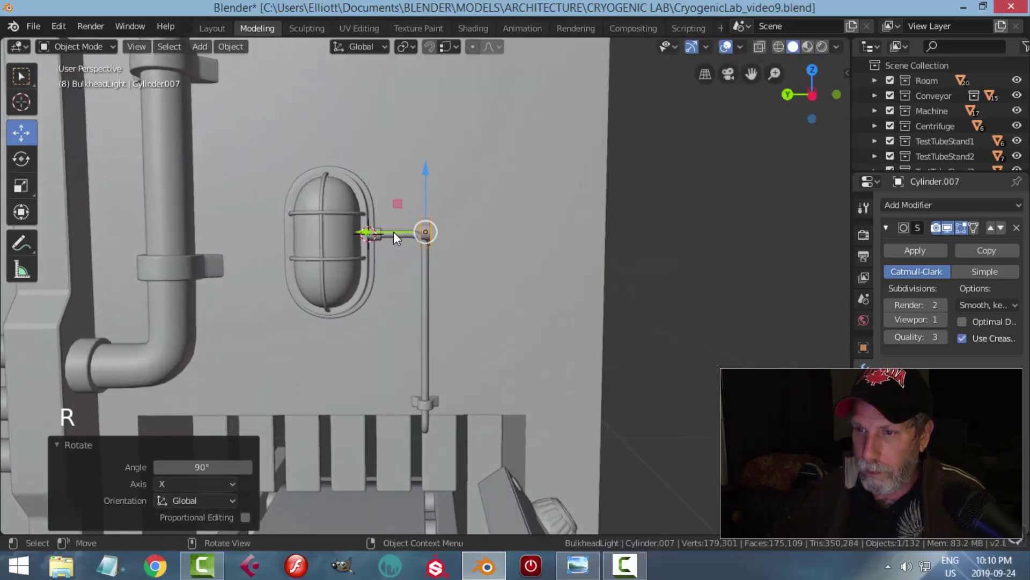
pyautogui.moveTo(375, 233); pyautogui.dragTo(350, 232)
# Step: Lower the rotated clamp slightly along Z so it is centred on the horizontal conduit
pyautogui.press('KP_Decimal')
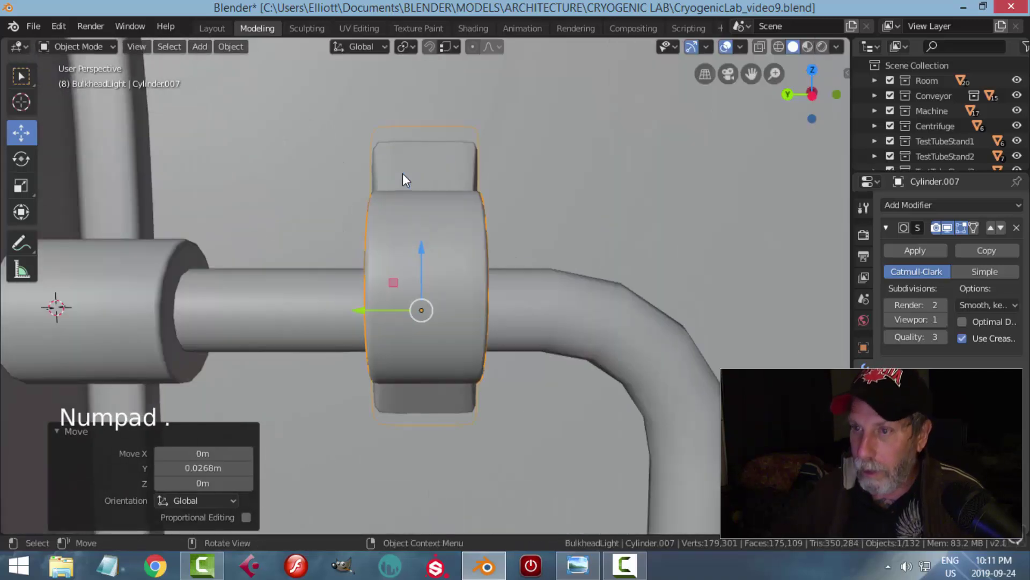
pyautogui.scroll(-2, 540, 211)
pyautogui.moveTo(540, 210); pyautogui.dragTo(521, 248, button='middle')
pyautogui.moveTo(282, 231); pyautogui.dragTo(287, 256)
pyautogui.press('Tab')
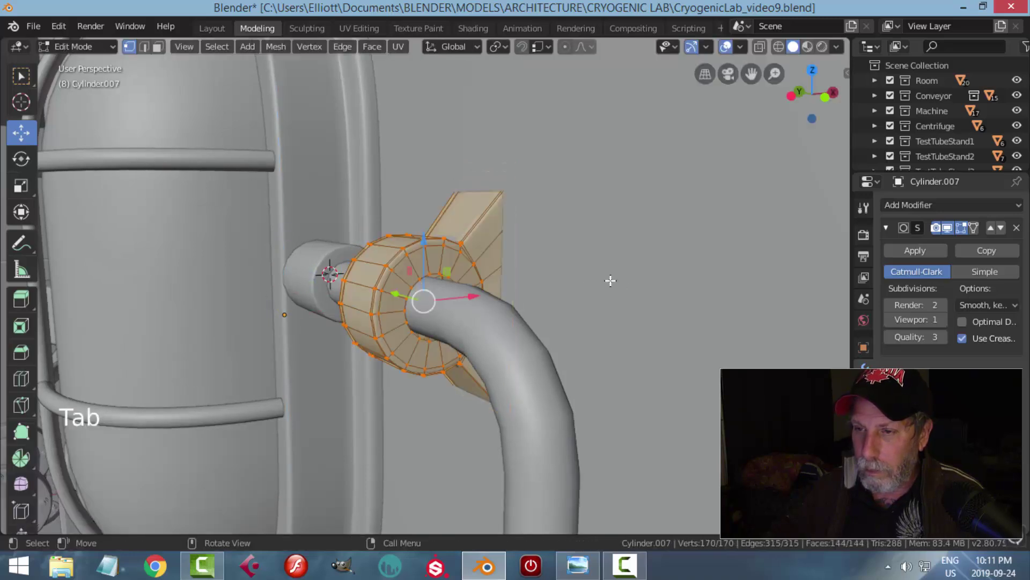
pyautogui.scroll(-3, 578, 292)
pyautogui.press('Tab')
pyautogui.hotkey('alt', 'a')
pyautogui.moveTo(514, 318); pyautogui.dragTo(603, 322, button='middle')
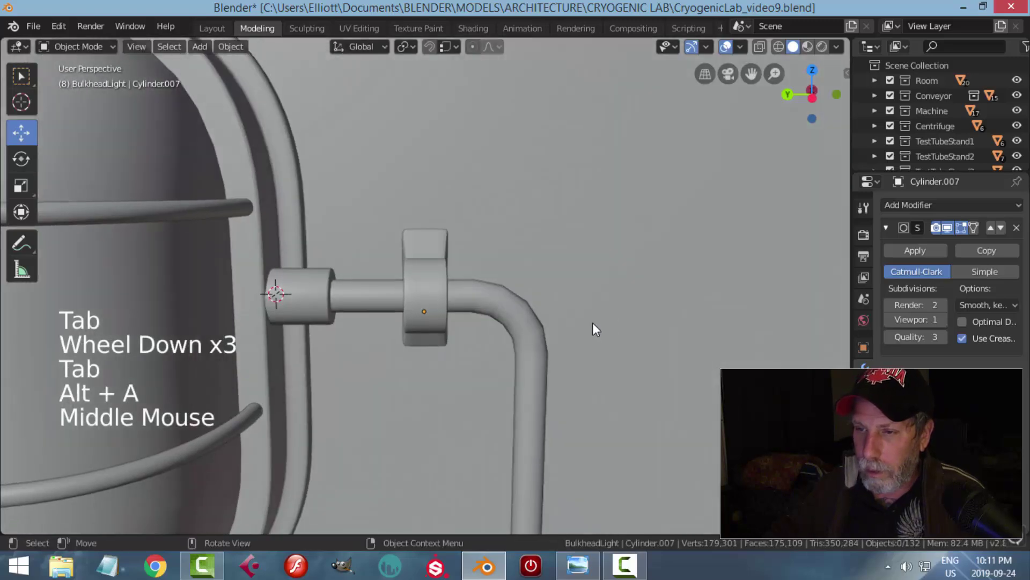
# Step: Examine the bulkhead light, conduit and both clamps on the wall from several angles
pyautogui.scroll(-2, 533, 349)
pyautogui.moveTo(534, 350); pyautogui.dragTo(453, 350, button='middle')
pyautogui.scroll(-4, 565, 369)
pyautogui.scroll(-2, 589, 384)
pyautogui.scroll(-3, 590, 386)
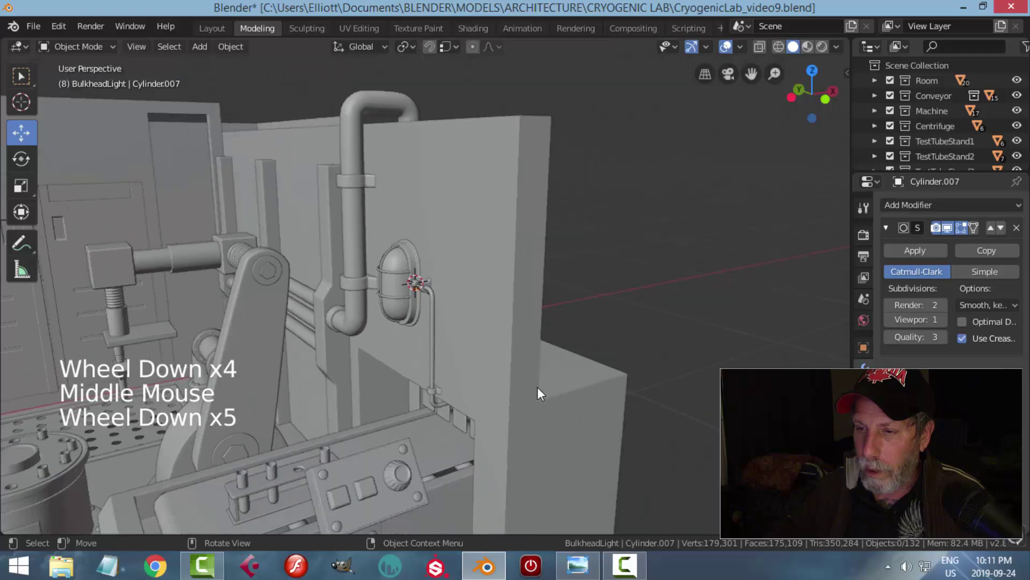
pyautogui.moveTo(538, 391); pyautogui.dragTo(621, 371, button='middle')
pyautogui.scroll(2, 541, 380)
pyautogui.keyDown('shift'); pyautogui.moveTo(540, 380); pyautogui.dragTo(523, 382, button='middle'); pyautogui.keyUp('shift')
pyautogui.moveTo(523, 382); pyautogui.dragTo(445, 346, button='middle')
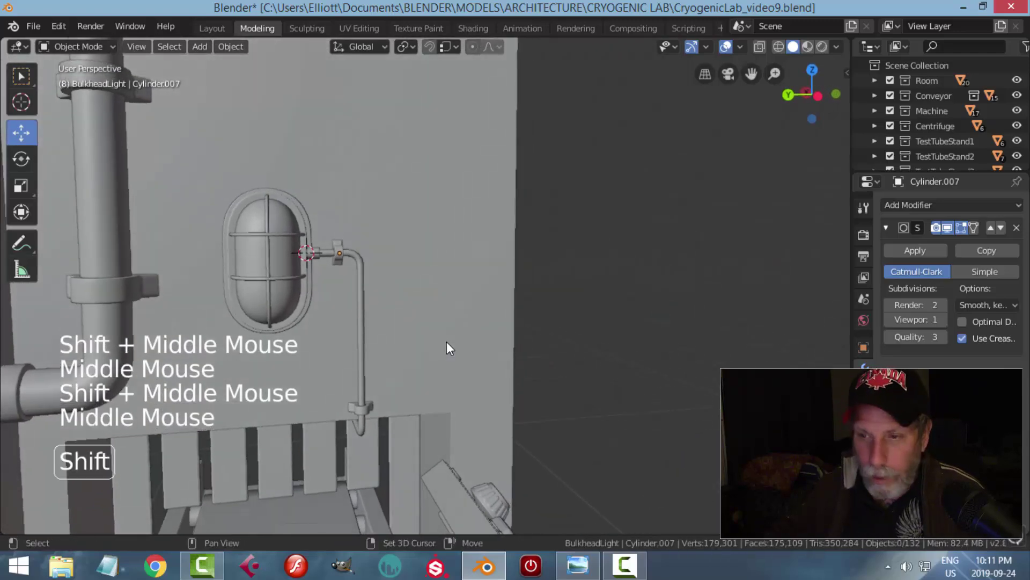
# Step: Add a cube at the 3D cursor and scale its mesh down to 0.044
pyautogui.hotkey('shift', 'a')
pyautogui.moveTo(408, 257)
pyautogui.click(488, 269)
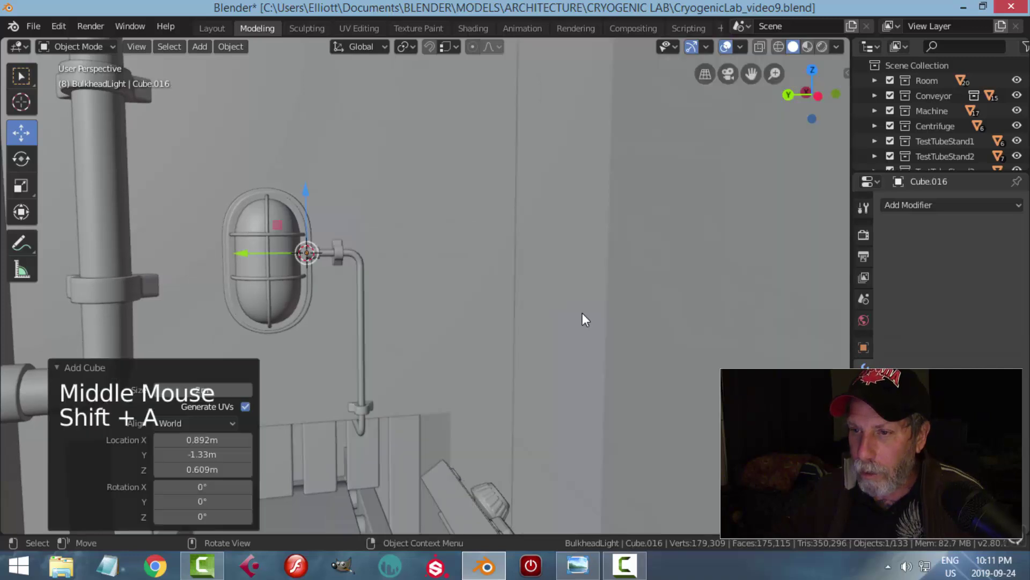
pyautogui.press('Tab')
pyautogui.press('s')
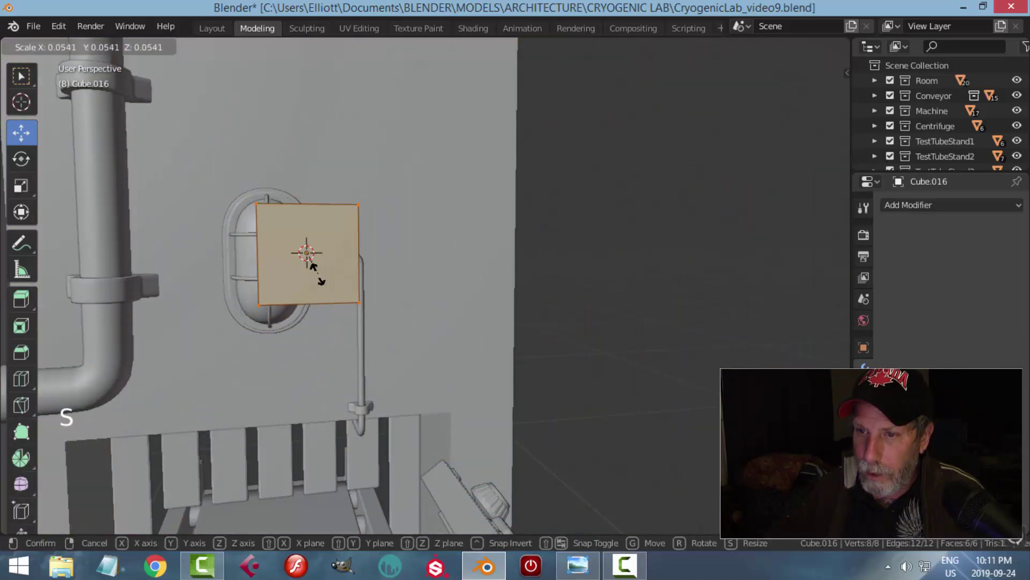
pyautogui.click(329, 263)
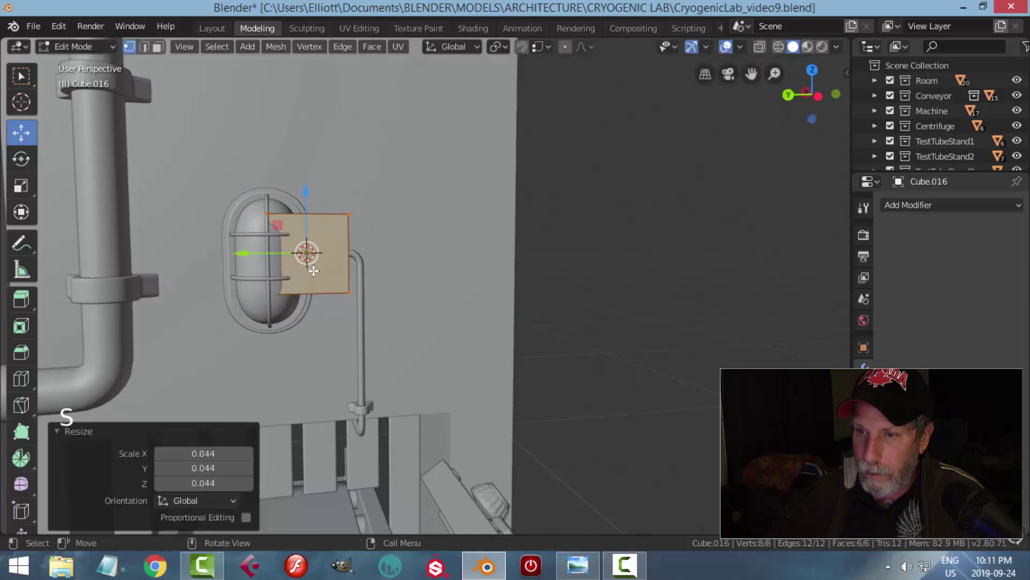
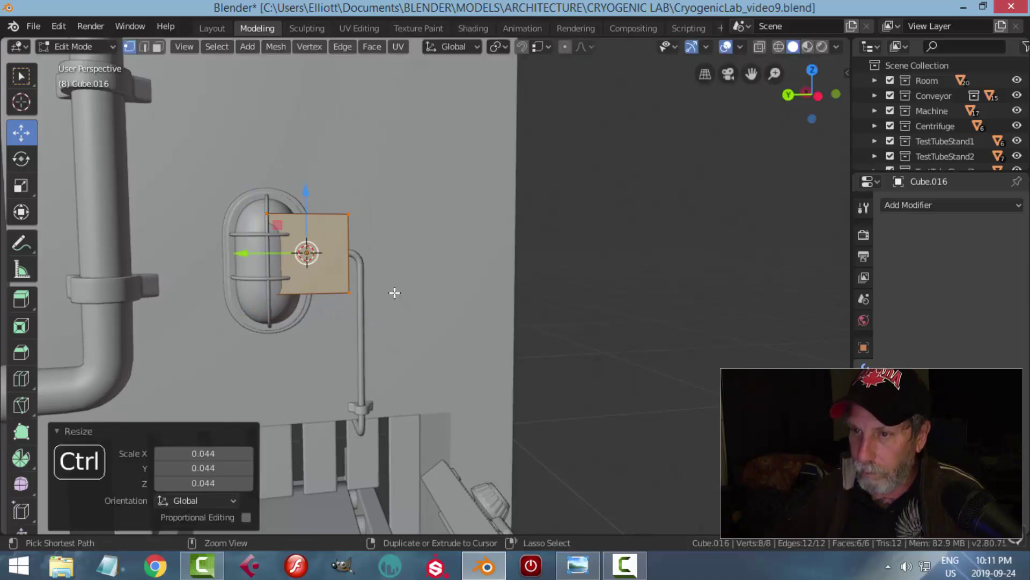
# Step: In left view, move the cube mesh -0.0628 m along Y and -0.0933 m along Z onto the vertical conduit
pyautogui.press('ctrl+KP_3')
pyautogui.press('g')
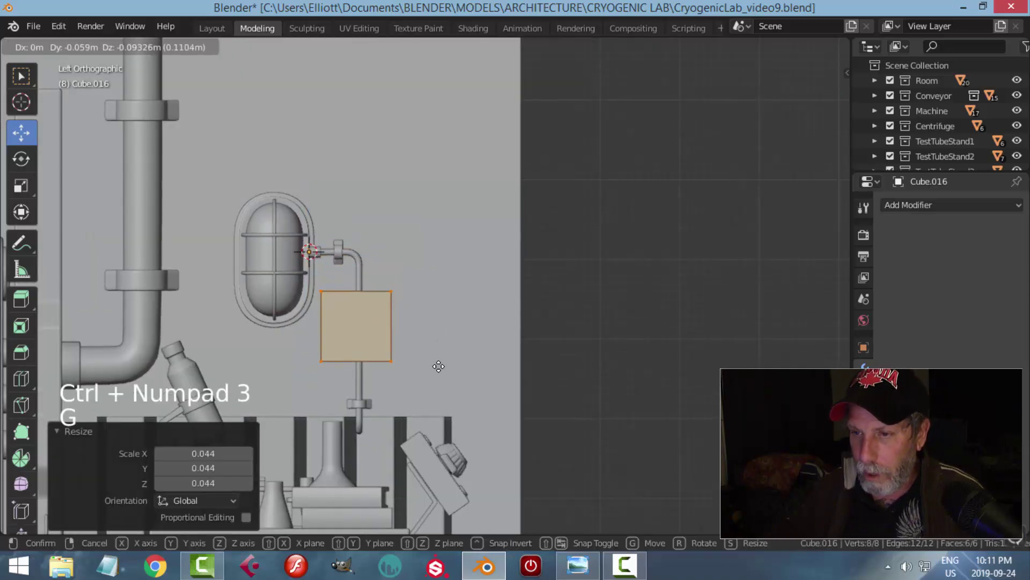
pyautogui.click(441, 366)
pyautogui.moveTo(488, 356); pyautogui.dragTo(438, 366, button='middle')
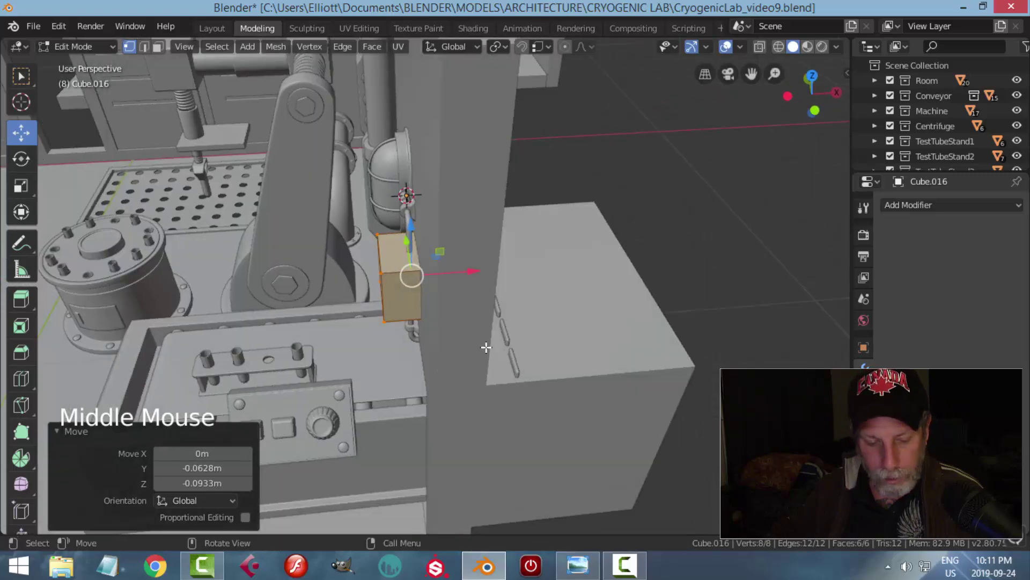
# Step: Flatten the box mesh to 0.385 along X and move it -0.00762 m along X
pyautogui.press('s')
pyautogui.press('x')
pyautogui.click(419, 307)
pyautogui.moveTo(464, 275); pyautogui.dragTo(454, 277)
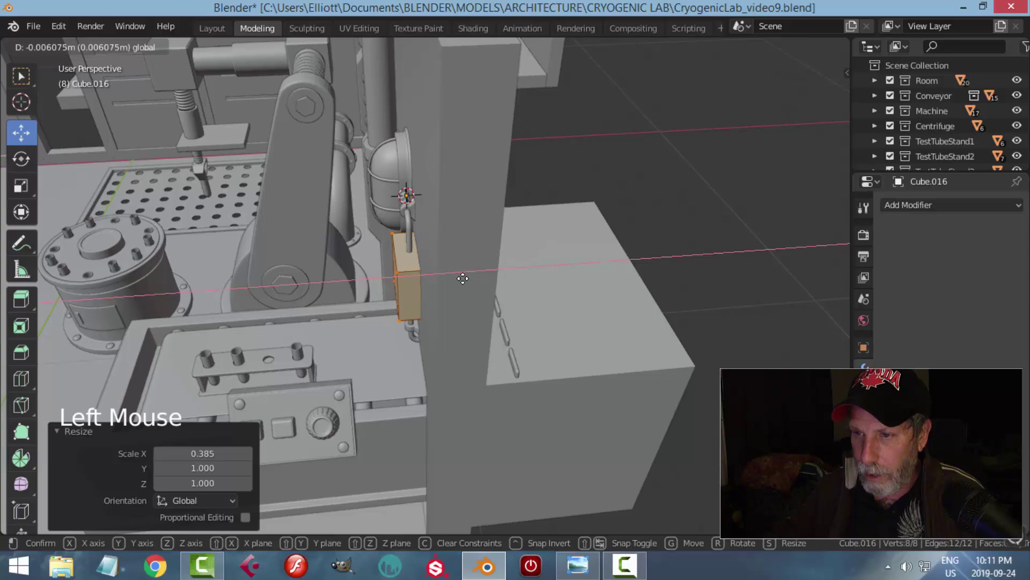
pyautogui.moveTo(462, 283); pyautogui.dragTo(462, 283)
# Step: Narrow the box mesh along Y, then rescale it uniformly on the vertical conduit
pyautogui.moveTo(462, 283); pyautogui.dragTo(479, 325, button='middle')
pyautogui.scroll(2, 443, 329)
pyautogui.press('s')
pyautogui.press('y')
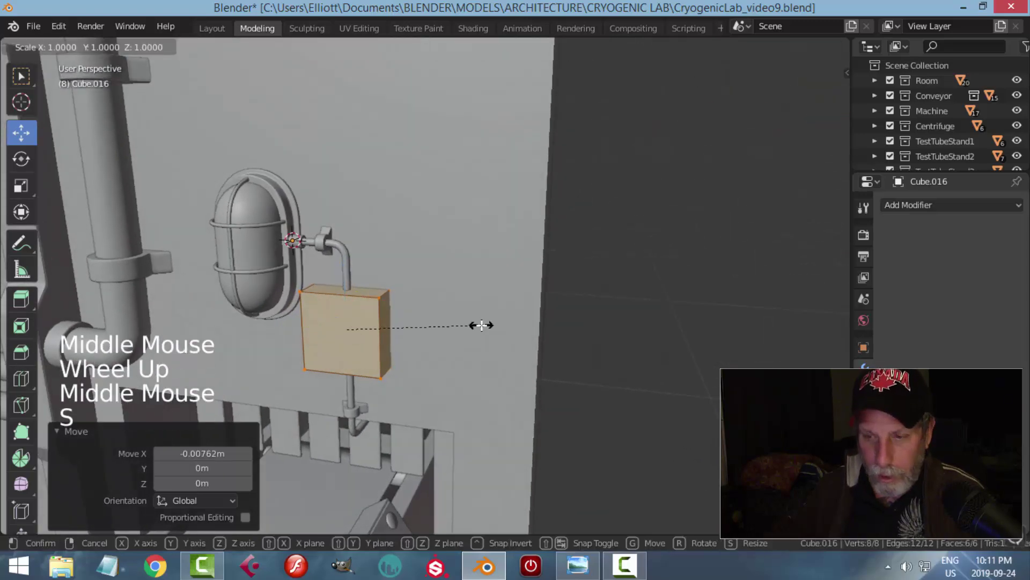
pyautogui.click(453, 324)
pyautogui.moveTo(462, 347); pyautogui.dragTo(434, 373, button='middle')
pyautogui.scroll(-1, 472, 328)
pyautogui.press('s')
pyautogui.click(487, 345)
# Step: Move the box mesh 0.00062 m along X to seat it against the wall
pyautogui.scroll(2, 437, 353)
pyautogui.moveTo(437, 353); pyautogui.dragTo(424, 308, button='middle')
pyautogui.moveTo(451, 274); pyautogui.dragTo(465, 295)
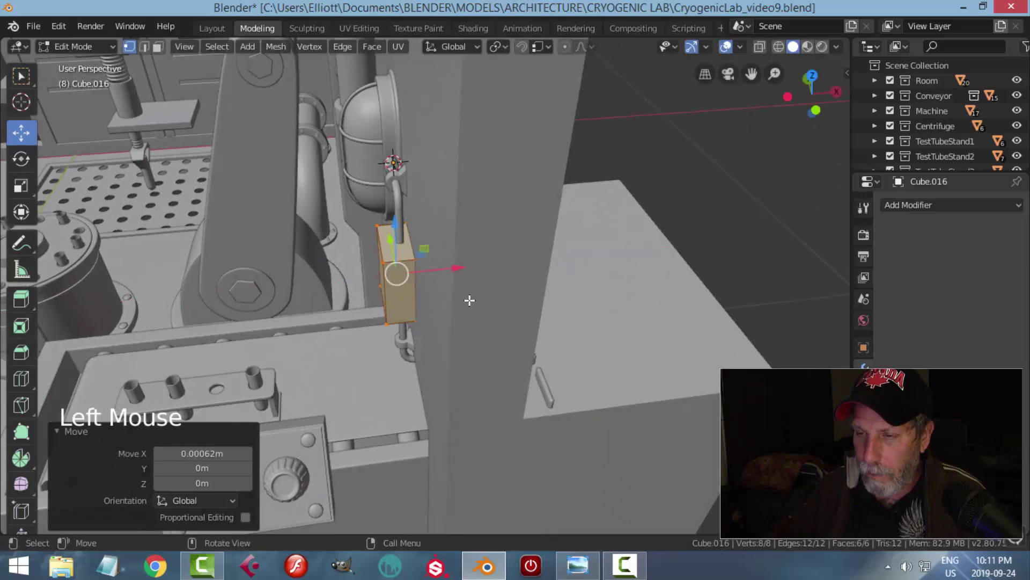
pyautogui.hotkey('alt', 'a')
# Step: Resize the whole box mesh along Z, then adjust its overall size uniformly
pyautogui.scroll(-3, 437, 315)
pyautogui.moveTo(437, 315); pyautogui.dragTo(491, 298, button='middle')
pyautogui.press('Tab')
pyautogui.hotkey('alt', 'a')
pyautogui.keyDown('shift'); pyautogui.scroll(2, 425, 328); pyautogui.keyUp('shift')
pyautogui.scroll(2, 423, 272)
pyautogui.moveTo(423, 271); pyautogui.dragTo(501, 278, button='middle')
pyautogui.click(409, 248)
pyautogui.press('Tab')
pyautogui.press('a')
pyautogui.press('s')
pyautogui.press('z')
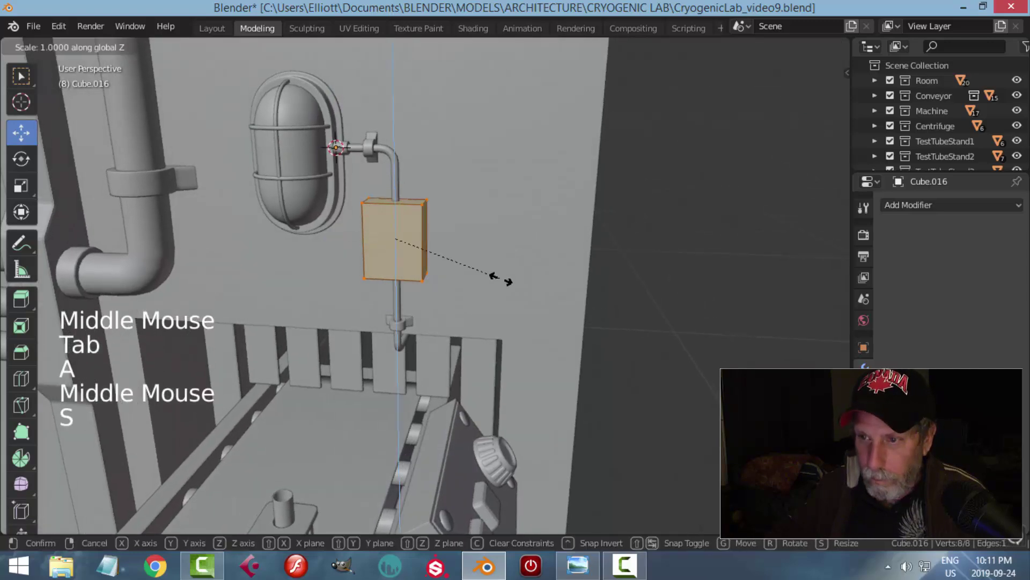
pyautogui.click(499, 285)
pyautogui.press('s')
pyautogui.click(534, 301)
pyautogui.hotkey('alt', 'a')
pyautogui.moveTo(534, 301); pyautogui.dragTo(508, 278, button='middle')
pyautogui.press('Tab')
# Step: Copy the bevel modifier from the conveyor's control panel to the conduit box by linking modifiers
pyautogui.moveTo(454, 346)
pyautogui.mouseDown(button='middle')
pyautogui.moveTo(478, 358)
pyautogui.moveTo(466, 307)
pyautogui.moveTo(472, 388)
pyautogui.moveTo(466, 332)
pyautogui.mouseUp(button='middle')
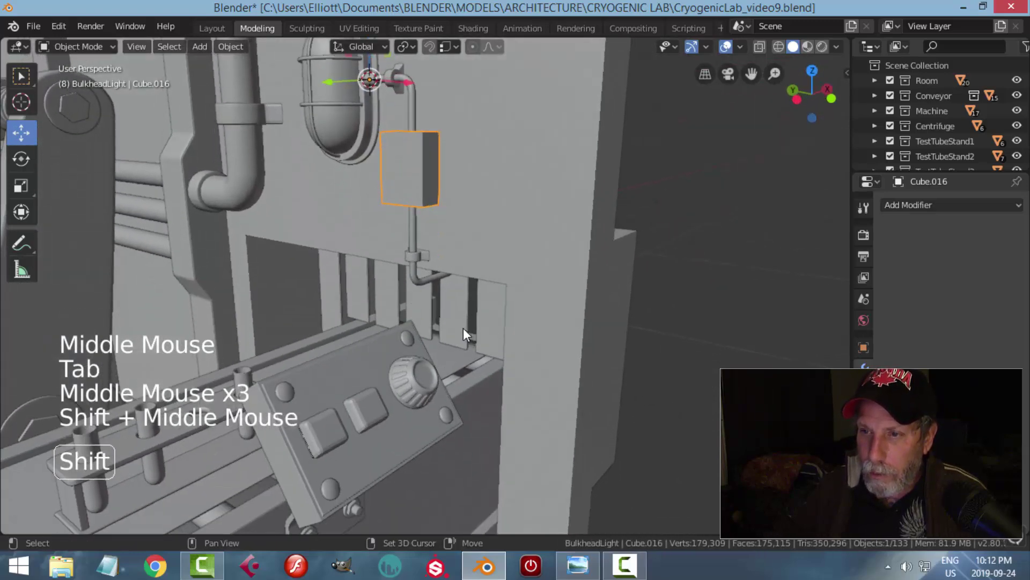
pyautogui.keyDown('shift'); pyautogui.click(359, 371); pyautogui.keyUp('shift')
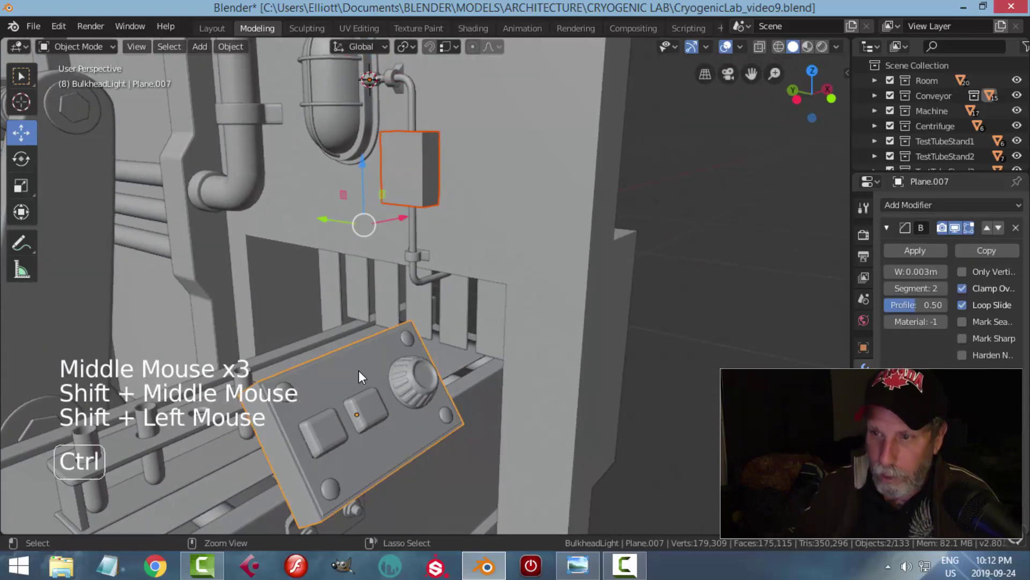
pyautogui.hotkey('ctrl', 'l')
pyautogui.click(314, 476)
pyautogui.hotkey('alt', 'a')
# Step: Set the conduit box's origin to its geometry
pyautogui.moveTo(481, 342); pyautogui.dragTo(455, 249, button='middle')
pyautogui.scroll(2, 465, 291)
pyautogui.moveTo(456, 250); pyautogui.dragTo(430, 266, button='middle')
pyautogui.click(429, 266)
pyautogui.moveTo(483, 217); pyautogui.dragTo(489, 255, button='middle')
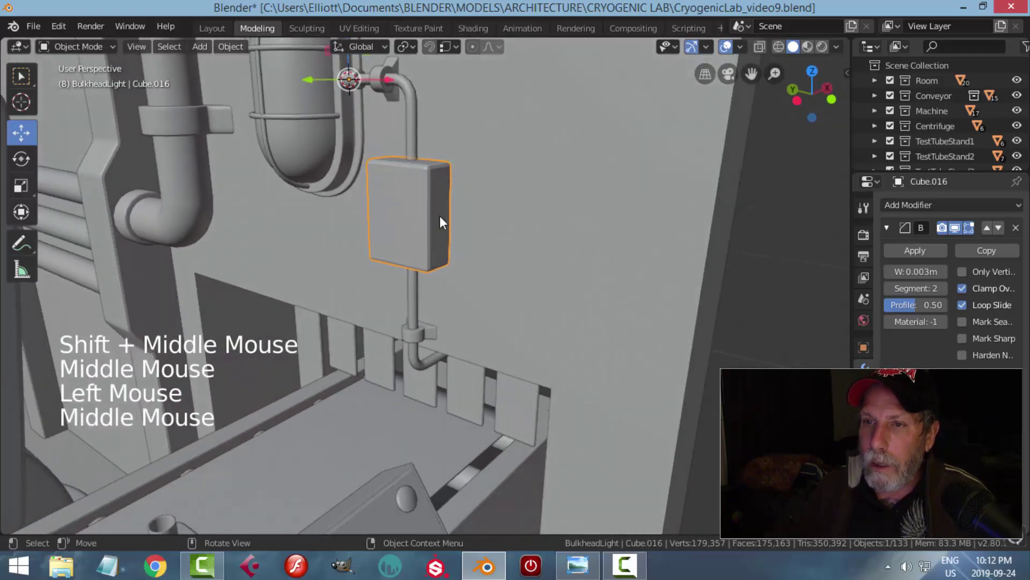
pyautogui.click(229, 46)
pyautogui.moveTo(254, 79)
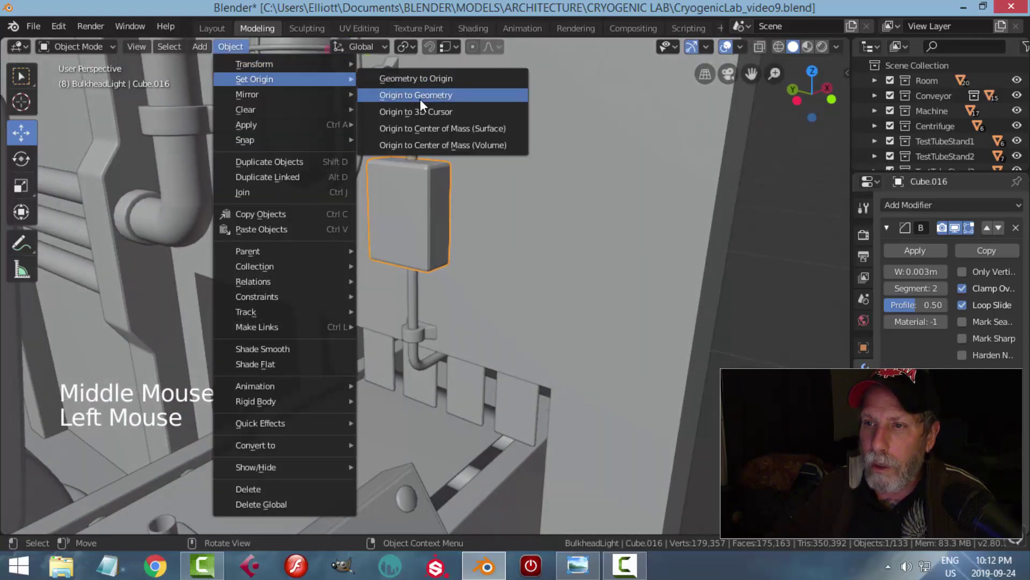
pyautogui.click(420, 96)
# Step: Inset the front face of the conduit box by about 0.0043 m
pyautogui.press('Tab')
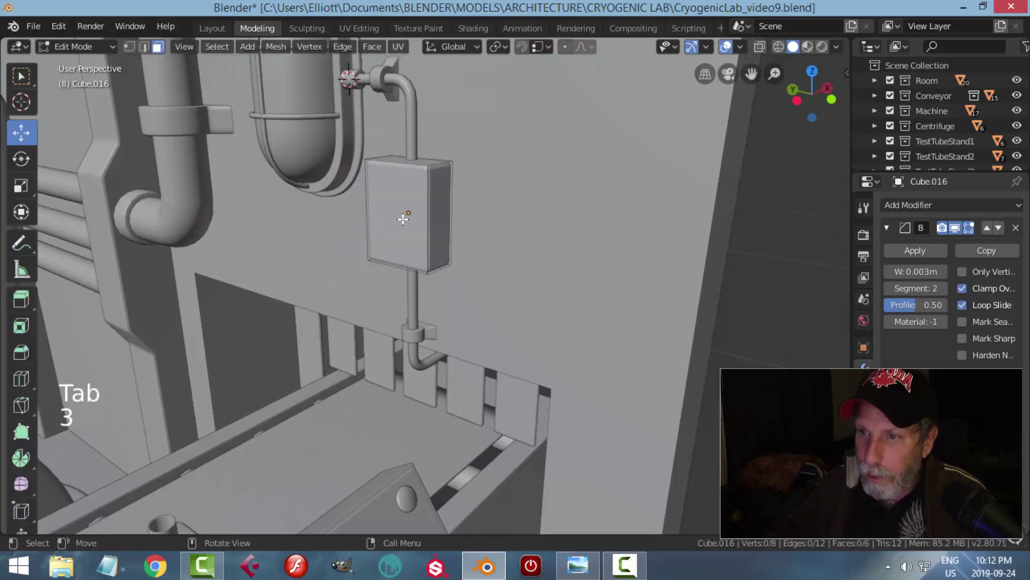
pyautogui.click(405, 221)
pyautogui.moveTo(532, 236); pyautogui.dragTo(573, 234, button='middle')
pyautogui.press('i')
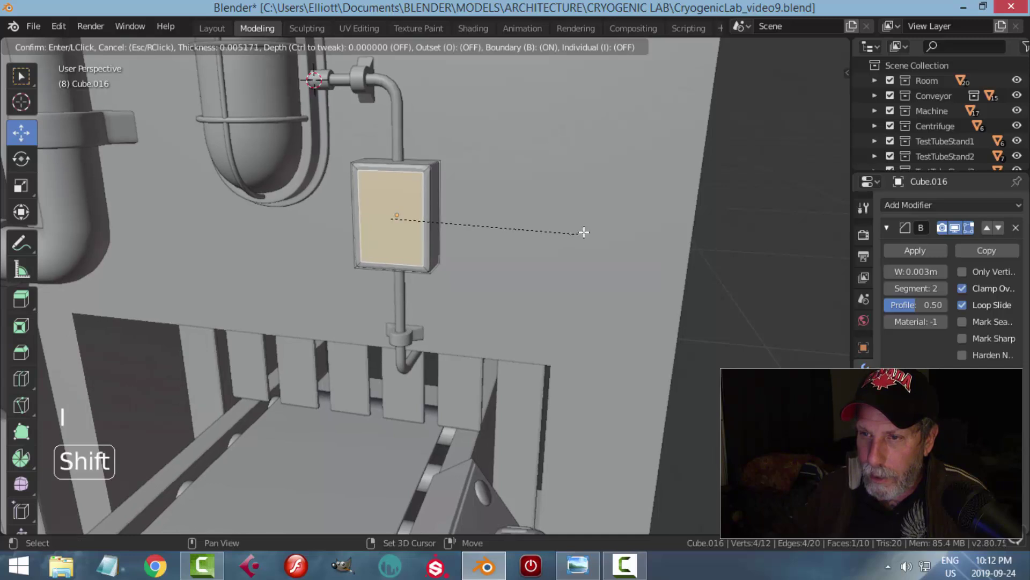
pyautogui.click(592, 229)
# Step: Extrude the inset front face slightly outward to form a raised cover on the box
pyautogui.moveTo(585, 230); pyautogui.dragTo(469, 253, button='middle')
pyautogui.scroll(2, 483, 231)
pyautogui.keyDown('shift'); pyautogui.moveTo(495, 210); pyautogui.dragTo(490, 260, button='middle'); pyautogui.keyUp('shift')
pyautogui.press('e')
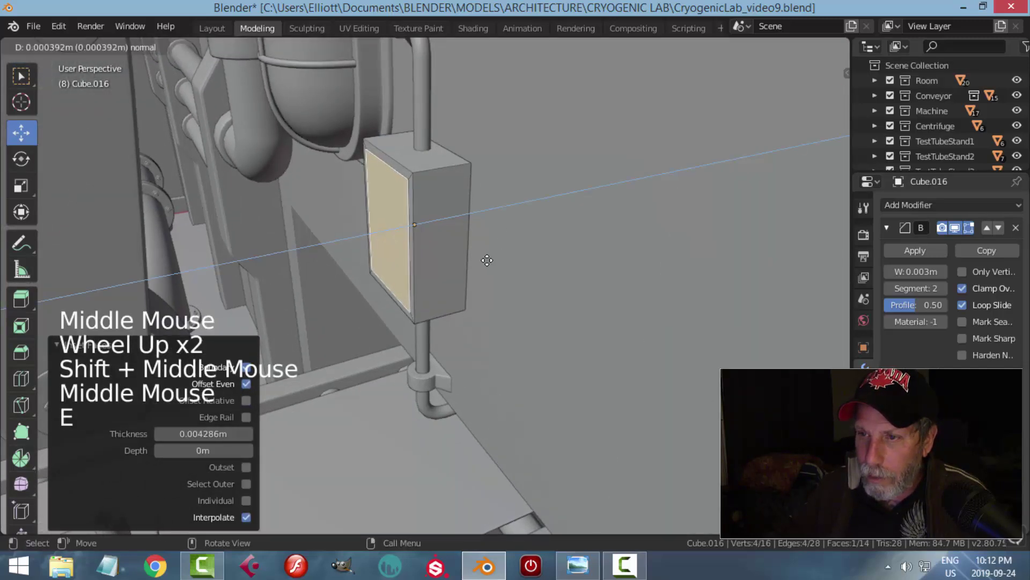
pyautogui.click(486, 260)
pyautogui.press('Tab')
pyautogui.moveTo(449, 299); pyautogui.dragTo(523, 261, button='middle')
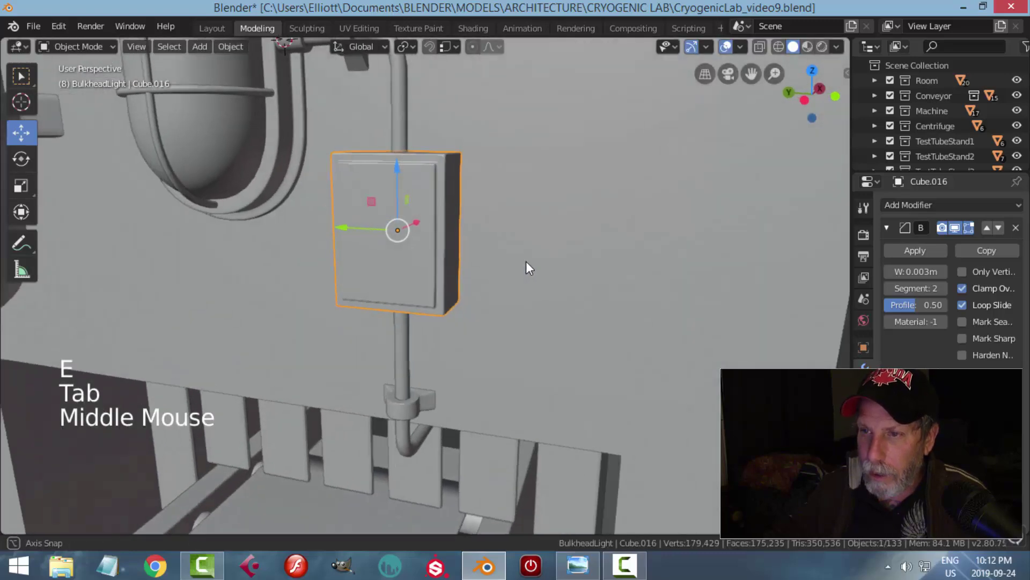
pyautogui.hotkey('alt', 'a')
# Step: Inset the raised cover face to a narrow vertical rectangle and extrude it -0.00165 m to form a slot
pyautogui.scroll(-4, 468, 282)
pyautogui.moveTo(468, 282); pyautogui.dragTo(449, 299, button='middle')
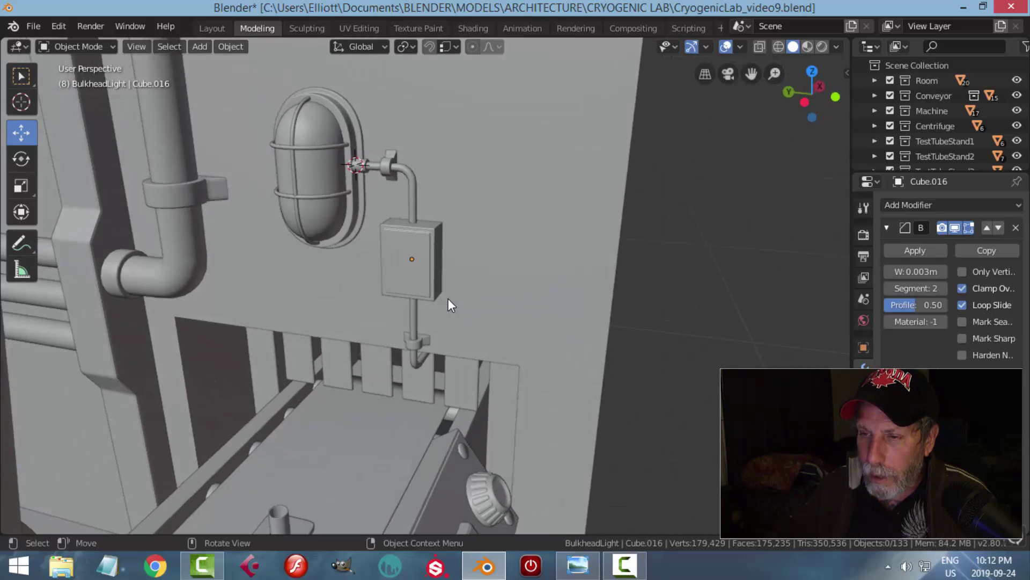
pyautogui.scroll(2, 411, 253)
pyautogui.click(411, 252)
pyautogui.press('Tab')
pyautogui.scroll(2, 455, 251)
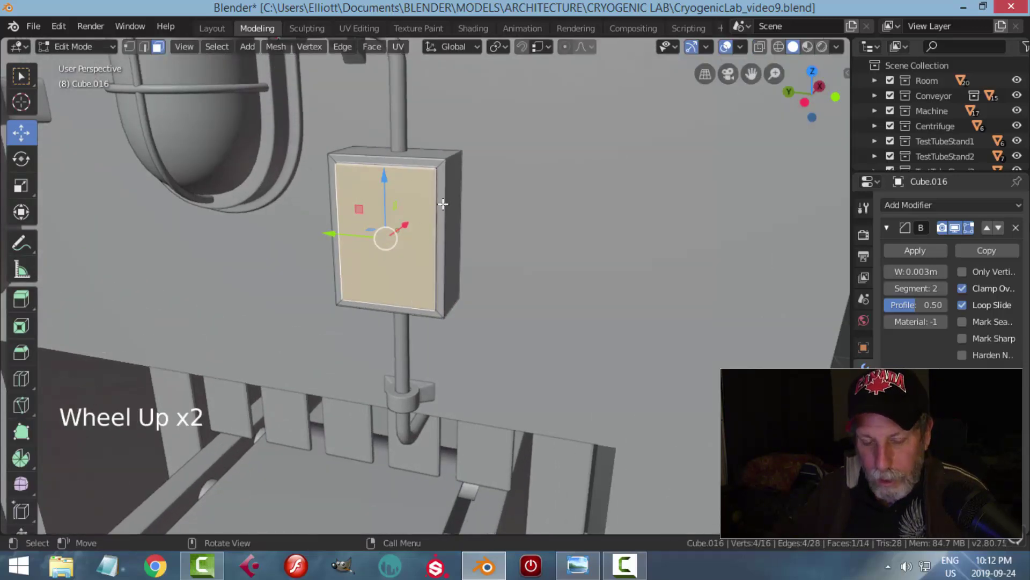
pyautogui.press('i')
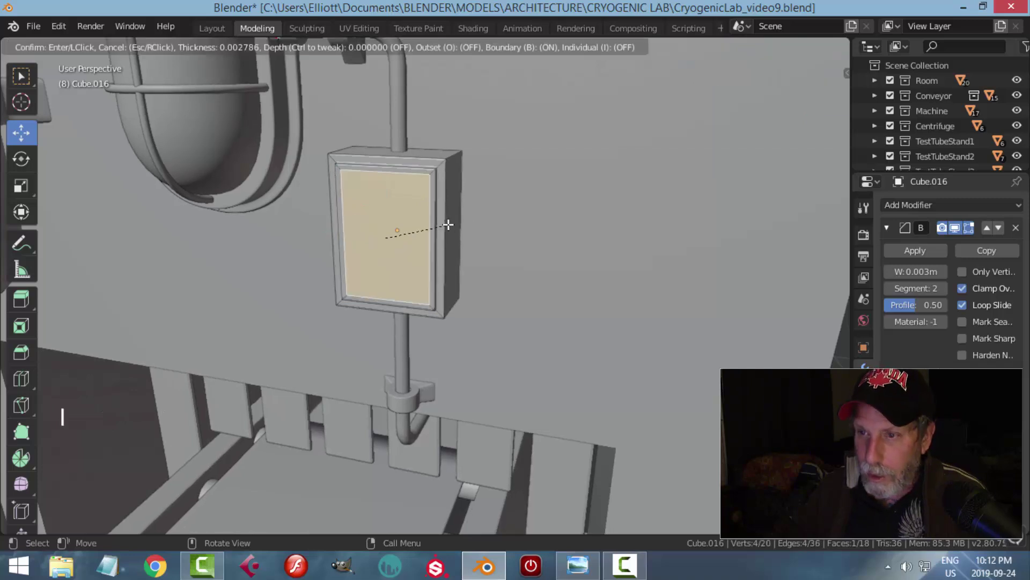
pyautogui.click(423, 237)
pyautogui.moveTo(424, 237); pyautogui.dragTo(499, 253, button='middle')
pyautogui.press('e')
pyautogui.click(436, 253)
pyautogui.scroll(2, 472, 249)
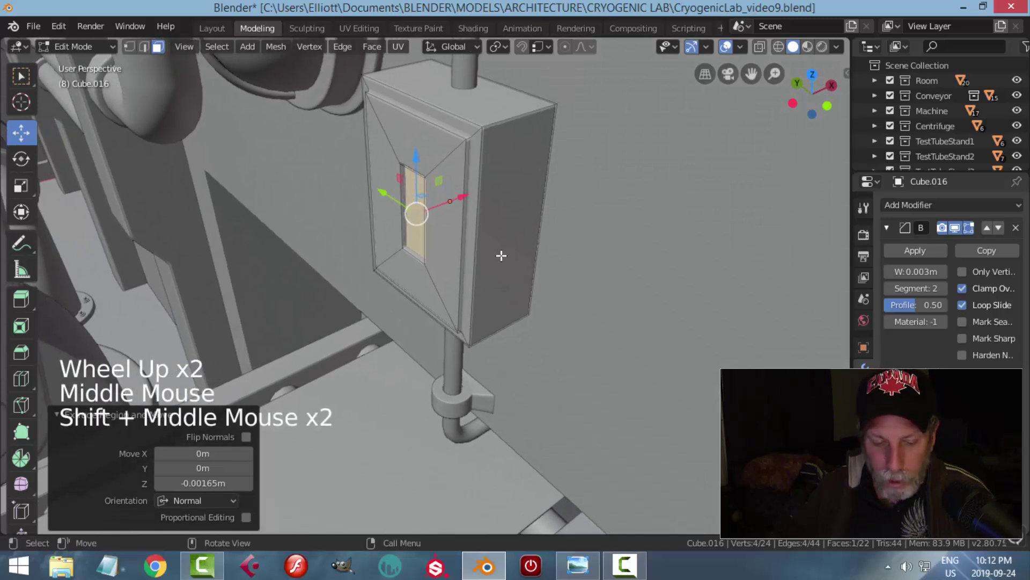
# Step: Duplicate the slot's face, offset it -0.0105 m along X and separate it into its own object
pyautogui.hotkey('shift', 'd')
pyautogui.click(440, 217)
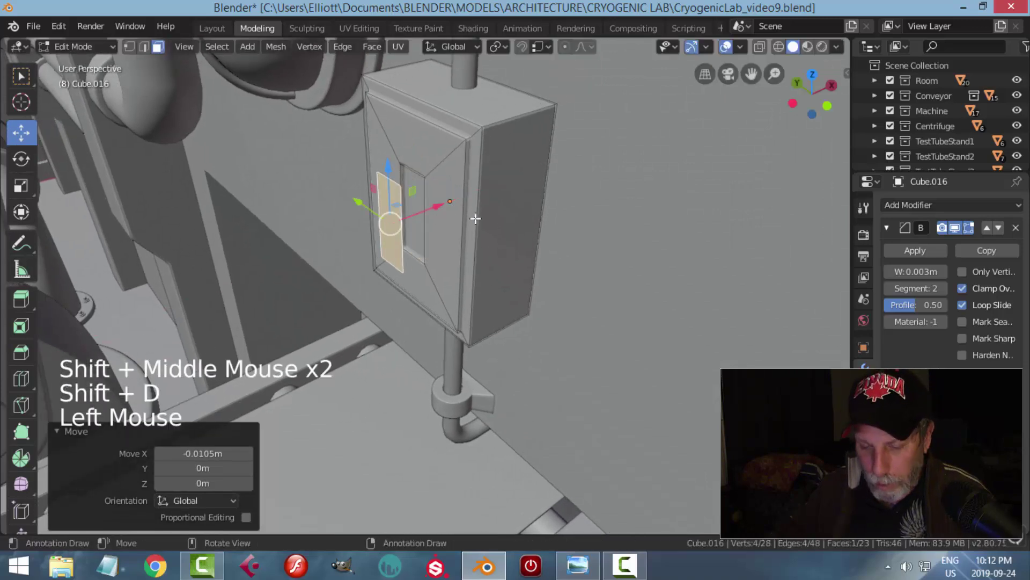
pyautogui.press('p')
pyautogui.press('Tab')
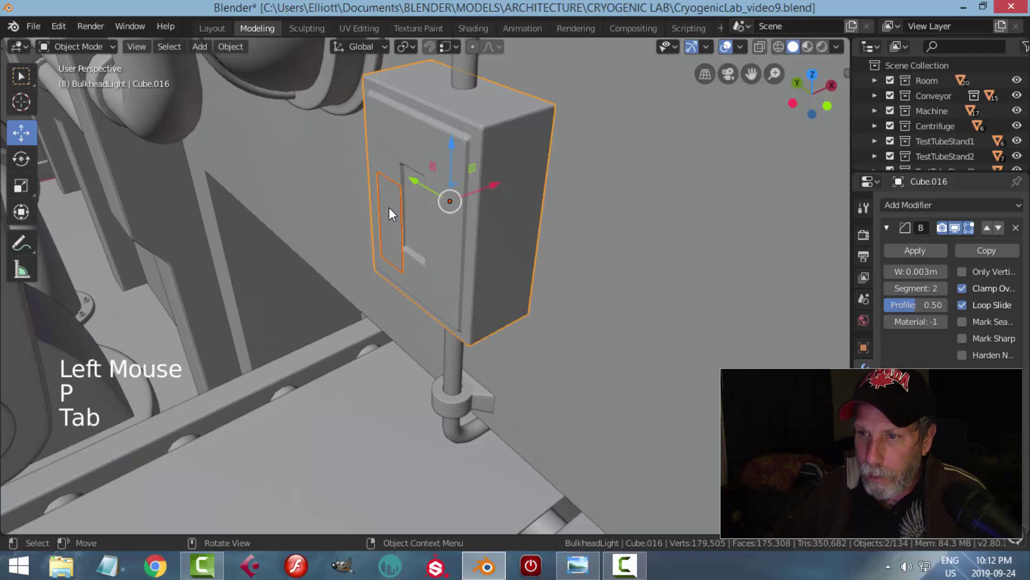
# Step: Set the separated slot face's origin to its geometry
pyautogui.click(391, 215)
pyautogui.moveTo(417, 238); pyautogui.dragTo(436, 234, button='middle')
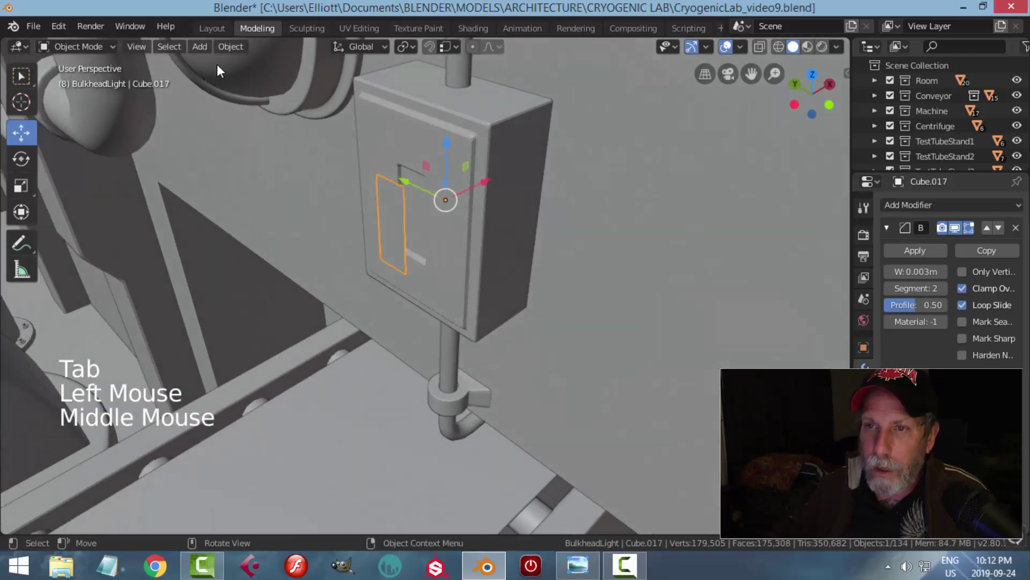
pyautogui.click(225, 48)
pyautogui.moveTo(253, 84)
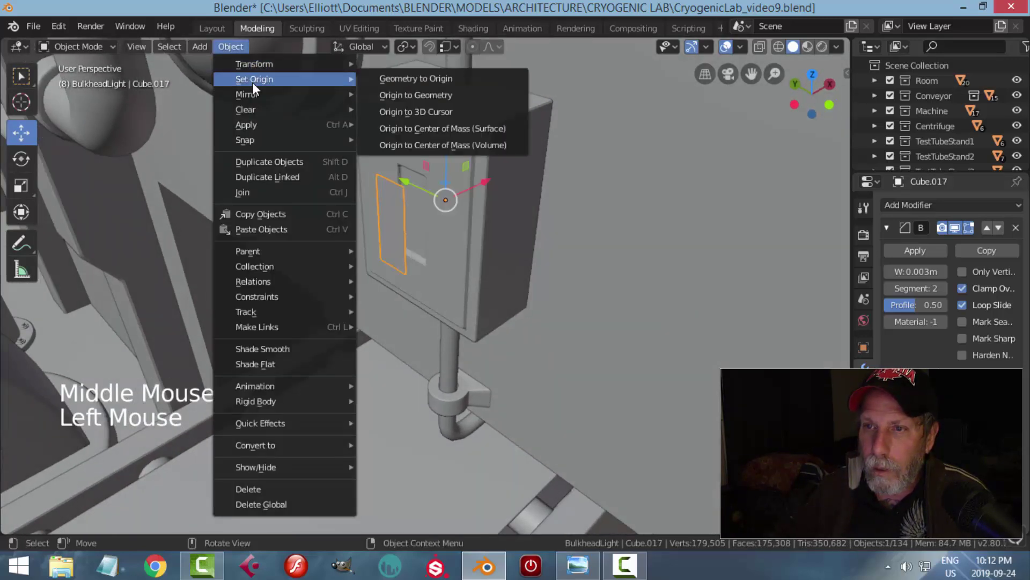
pyautogui.click(404, 95)
# Step: Resize the separated face slightly and move its mesh 0.00956 m along X back into the slot
pyautogui.press('Tab')
pyautogui.press('a')
pyautogui.moveTo(531, 182); pyautogui.dragTo(451, 207, button='middle')
pyautogui.press('s')
pyautogui.click(540, 196)
pyautogui.moveTo(451, 207); pyautogui.dragTo(499, 198)
pyautogui.moveTo(499, 198)
pyautogui.mouseDown(button='middle')
pyautogui.moveTo(547, 172)
pyautogui.moveTo(493, 209)
pyautogui.mouseUp(button='middle')
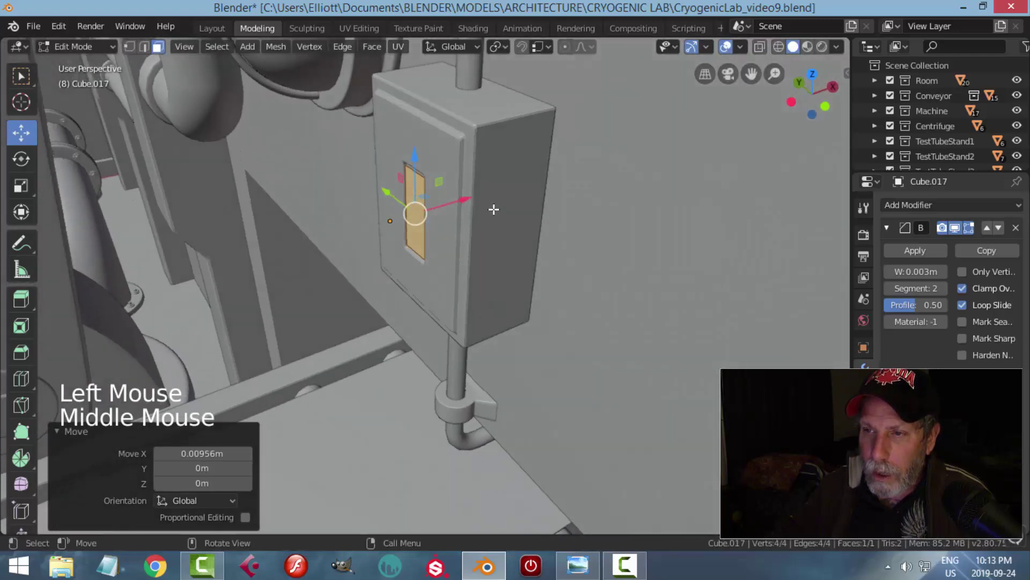
# Step: Extrude the switch face 0.0043 m outward and add a centred horizontal edge loop across it
pyautogui.press('e')
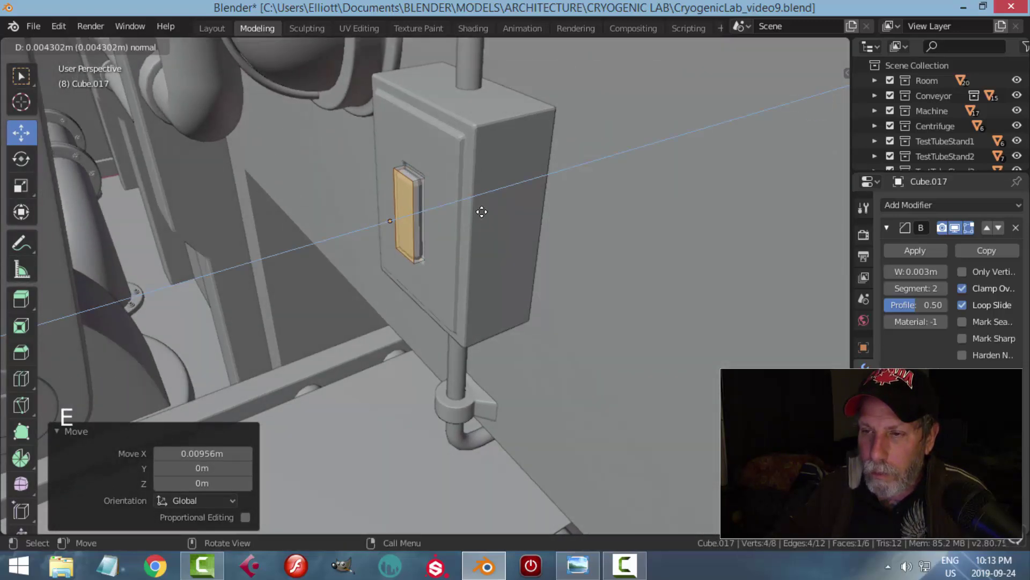
pyautogui.click(482, 213)
pyautogui.hotkey('ctrl', 'r')
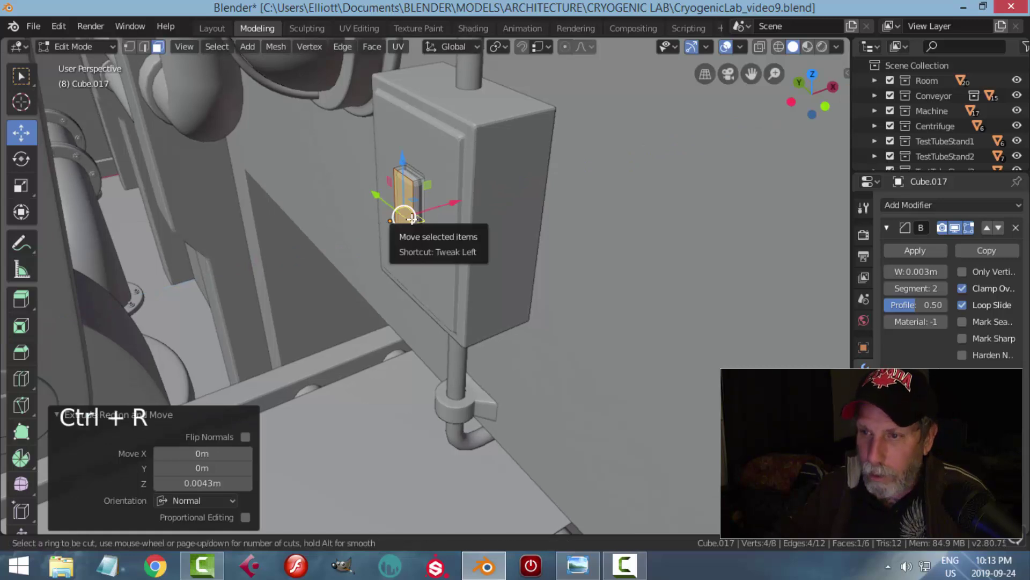
pyautogui.click(413, 217)
pyautogui.rightClick(465, 214)
pyautogui.hotkey('alt', 'a')
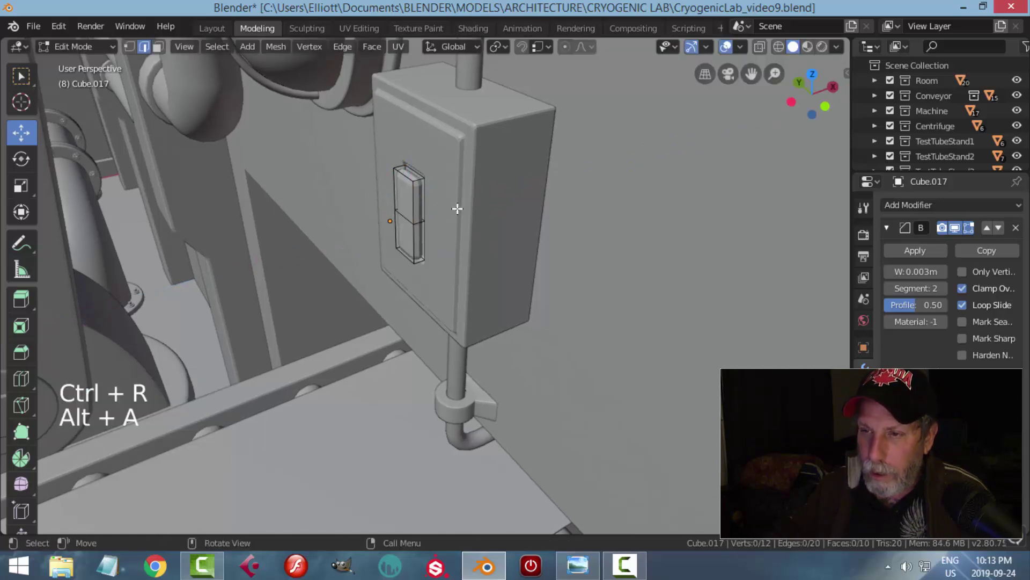
# Step: Pull the switch's upper front edge outward along X to shape a rocker
pyautogui.click(405, 175)
pyautogui.moveTo(443, 164); pyautogui.dragTo(483, 215)
pyautogui.press('Tab')
pyautogui.moveTo(483, 215); pyautogui.dragTo(435, 223, button='middle')
# Step: Delete the two hidden back faces of the rocker switch
pyautogui.press('Tab')
pyautogui.scroll(2, 410, 209)
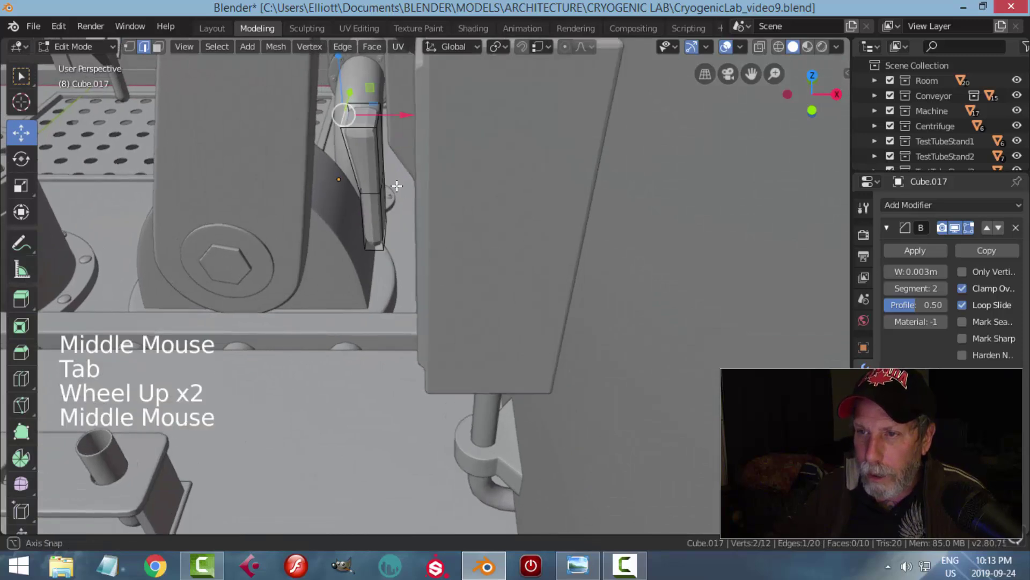
pyautogui.moveTo(398, 185); pyautogui.dragTo(391, 169, button='middle')
pyautogui.hotkey('alt', 'a')
pyautogui.press('3')
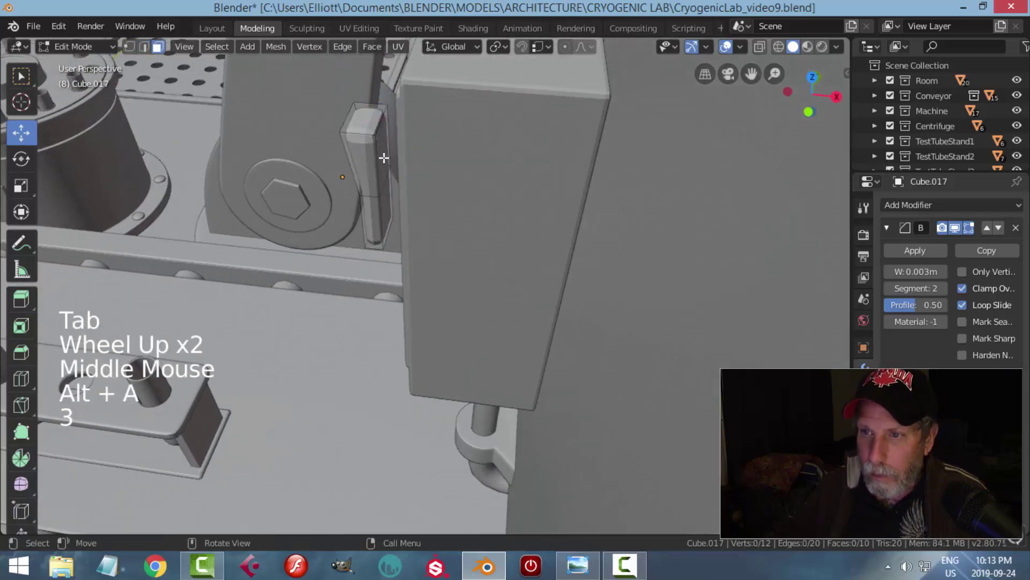
pyautogui.click(388, 182)
pyautogui.keyDown('shift'); pyautogui.click(392, 201); pyautogui.keyUp('shift')
pyautogui.press('x')
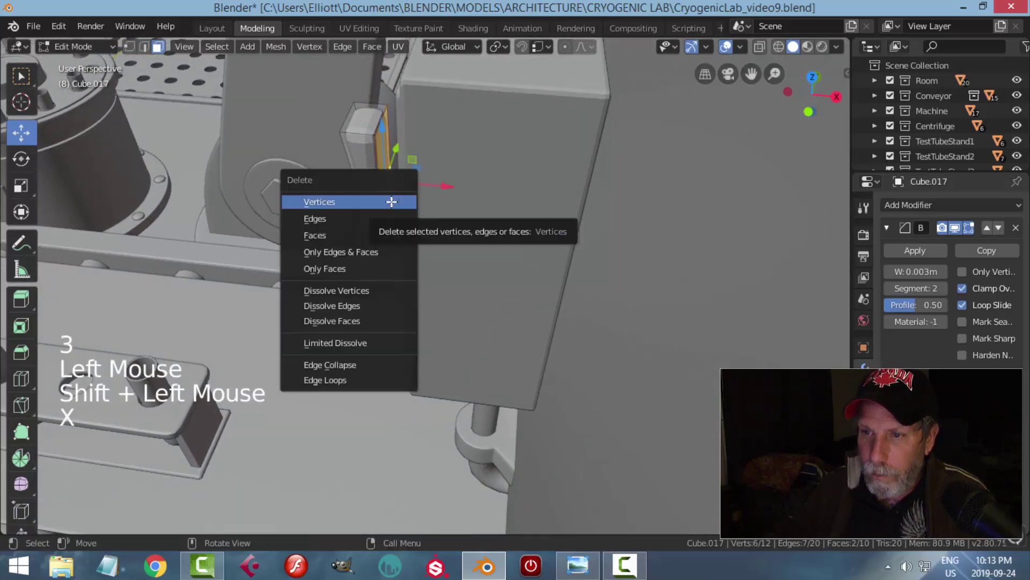
pyautogui.click(368, 235)
pyautogui.press('Tab')
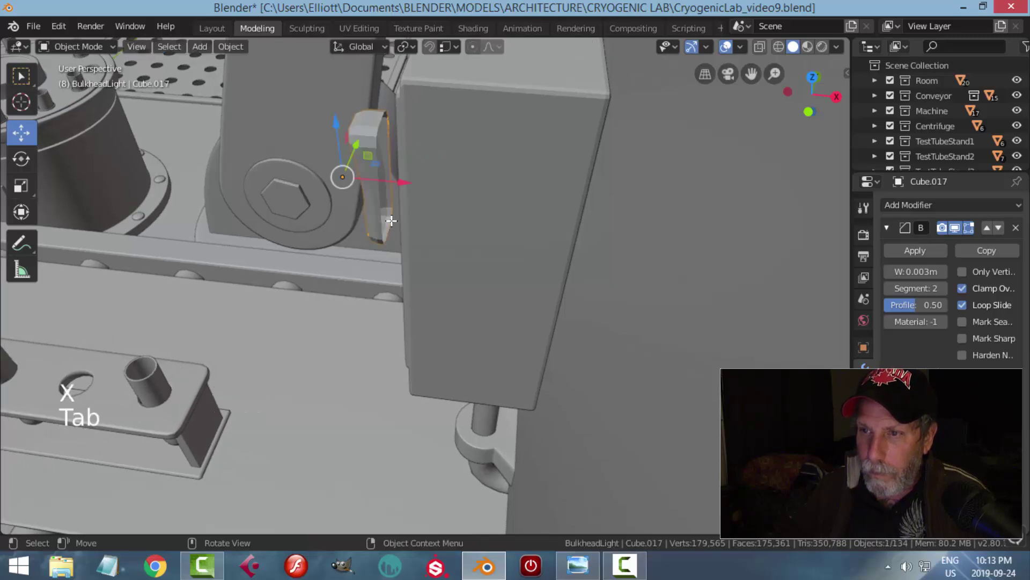
# Step: Nudge the rocker switch along X into its slot and shade it smooth, with 2 bevel segments
pyautogui.moveTo(403, 181); pyautogui.dragTo(373, 186, button='middle')
pyautogui.moveTo(376, 187); pyautogui.dragTo(431, 180)
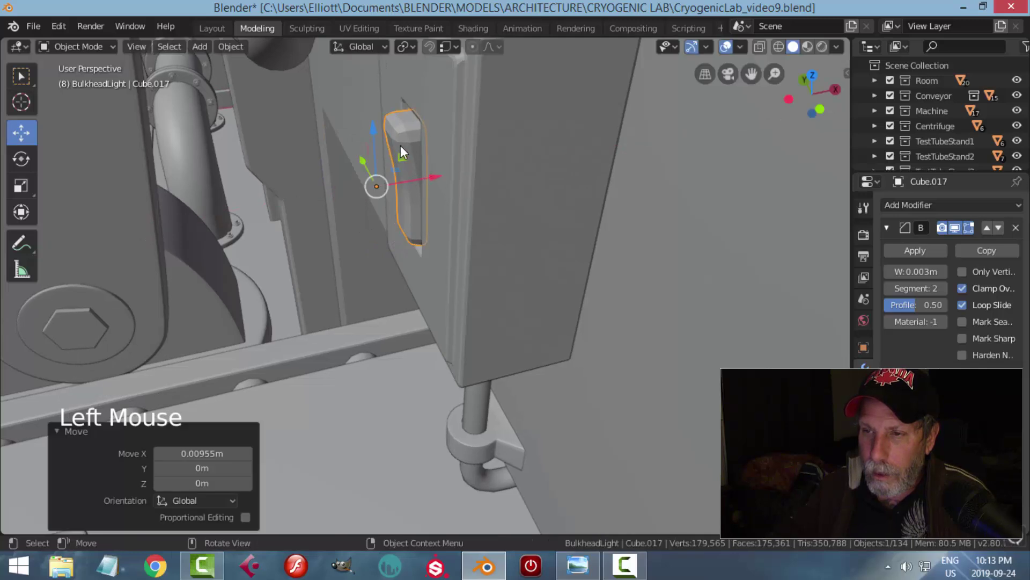
pyautogui.rightClick(410, 132)
pyautogui.rightClick(409, 133)
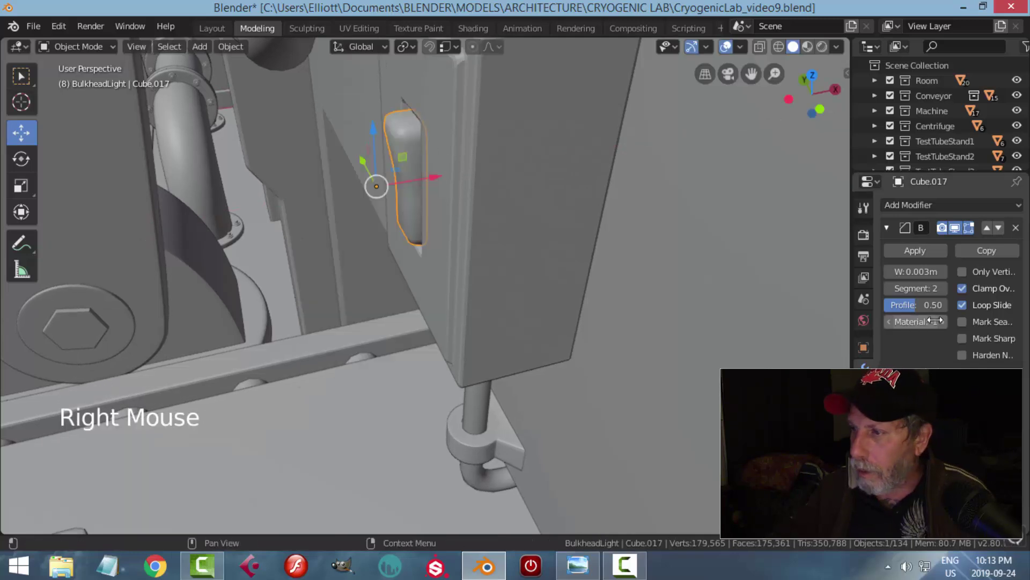
pyautogui.click(891, 288)
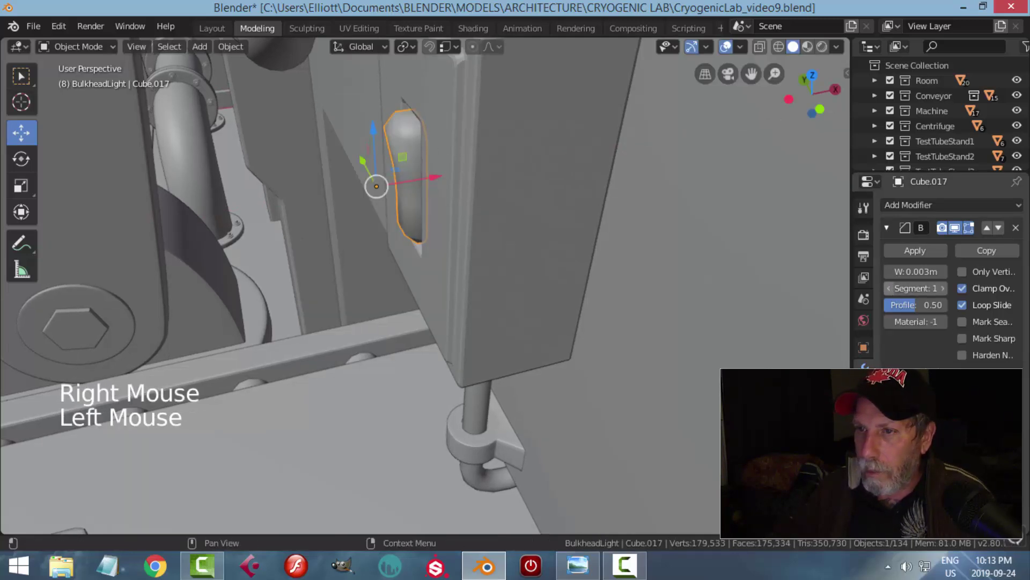
pyautogui.click(942, 289)
# Step: Add an edge loop across the rocker switch's upper half and slide it slightly into place
pyautogui.press('Tab')
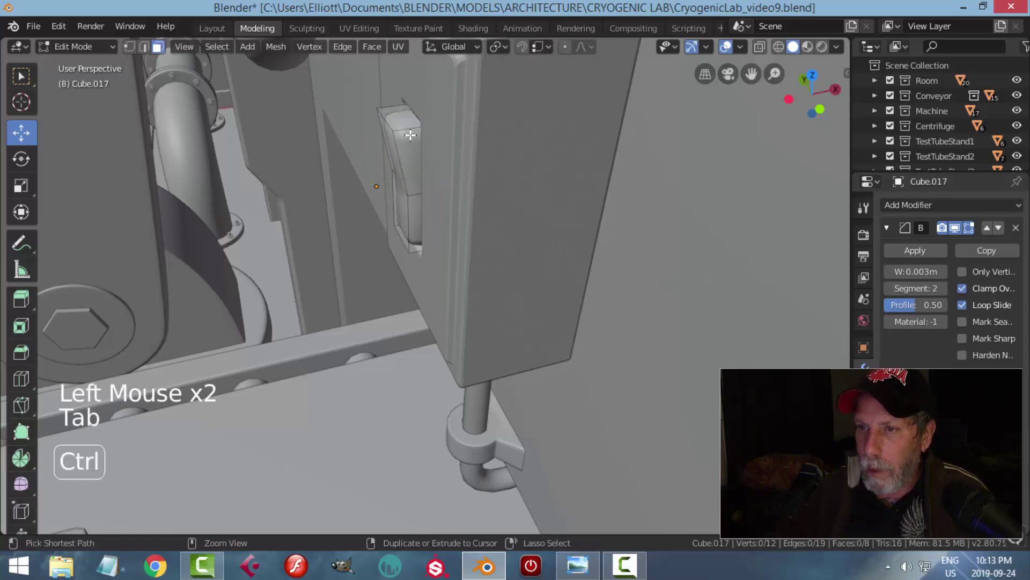
pyautogui.hotkey('ctrl', 'r')
pyautogui.click(413, 161)
pyautogui.click(424, 177)
pyautogui.press('Tab')
pyautogui.scroll(-2, 446, 201)
pyautogui.hotkey('alt', 'a')
# Step: Examine the bulkhead light, conduit and switch box from several angles, then the conveyor below them
pyautogui.moveTo(446, 201); pyautogui.dragTo(303, 308, button='middle')
pyautogui.scroll(-2, 475, 214)
pyautogui.scroll(1, 410, 278)
pyautogui.scroll(-6, 413, 277)
pyautogui.scroll(-2, 445, 278)
pyautogui.scroll(4, 414, 316)
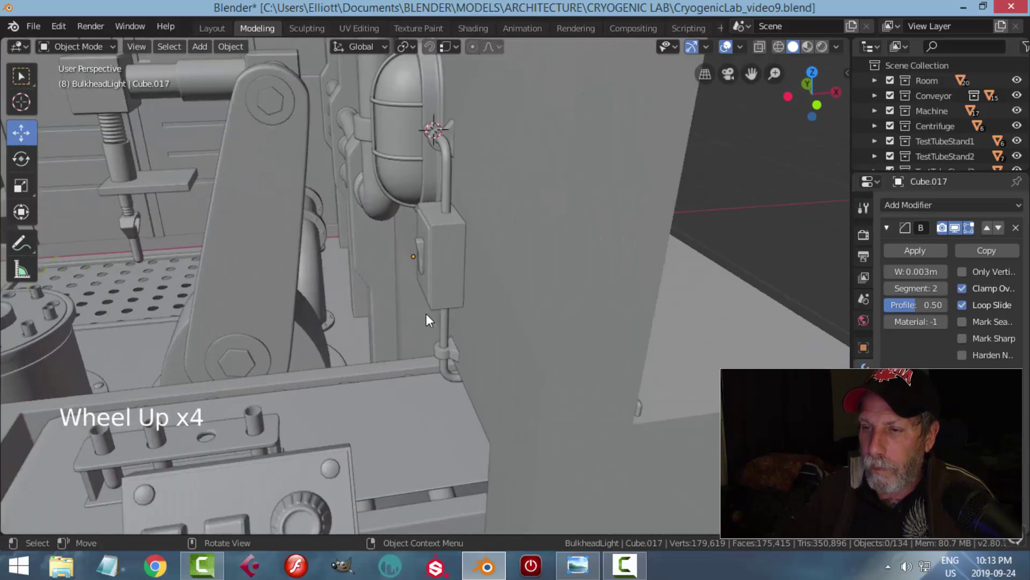
pyautogui.scroll(3, 455, 263)
pyautogui.scroll(-2, 460, 259)
pyautogui.moveTo(459, 258); pyautogui.dragTo(434, 294, button='middle')
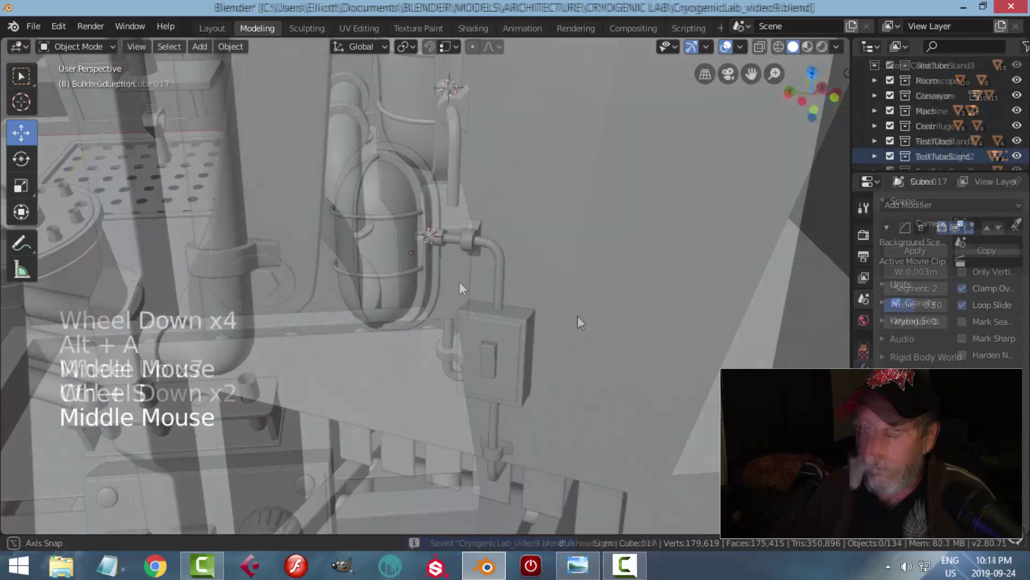
pyautogui.scroll(2, 561, 327)
pyautogui.moveTo(582, 322); pyautogui.dragTo(552, 320, button='middle')
pyautogui.scroll(-6, 482, 364)
pyautogui.keyDown('shift'); pyautogui.moveTo(481, 364); pyautogui.dragTo(454, 355, button='middle'); pyautogui.keyUp('shift')
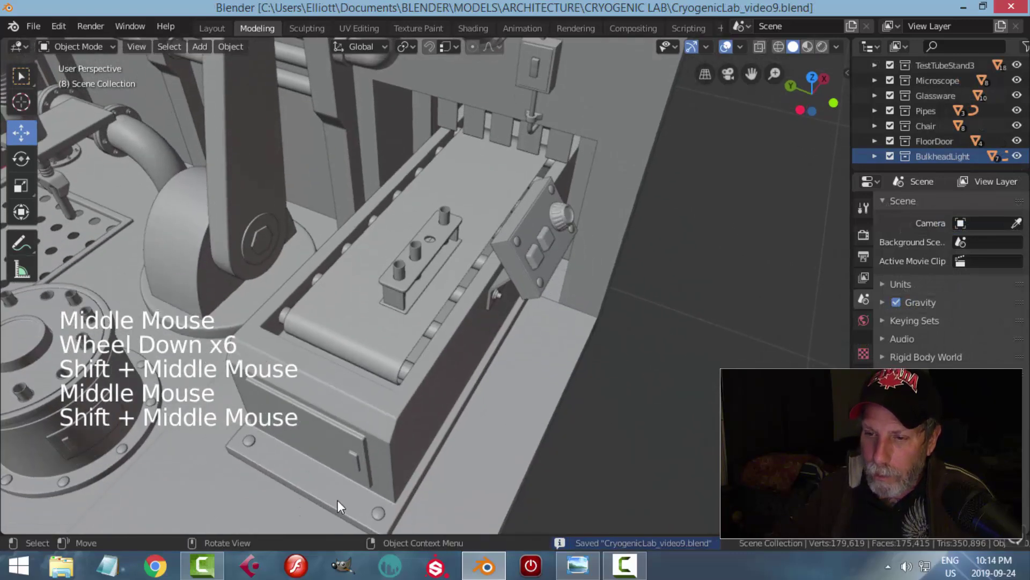
# Step: Duplicate the bolt at the conveyor base's front corner and move the copy up beside the switch box
pyautogui.click(379, 511)
pyautogui.hotkey('shift', 'd')
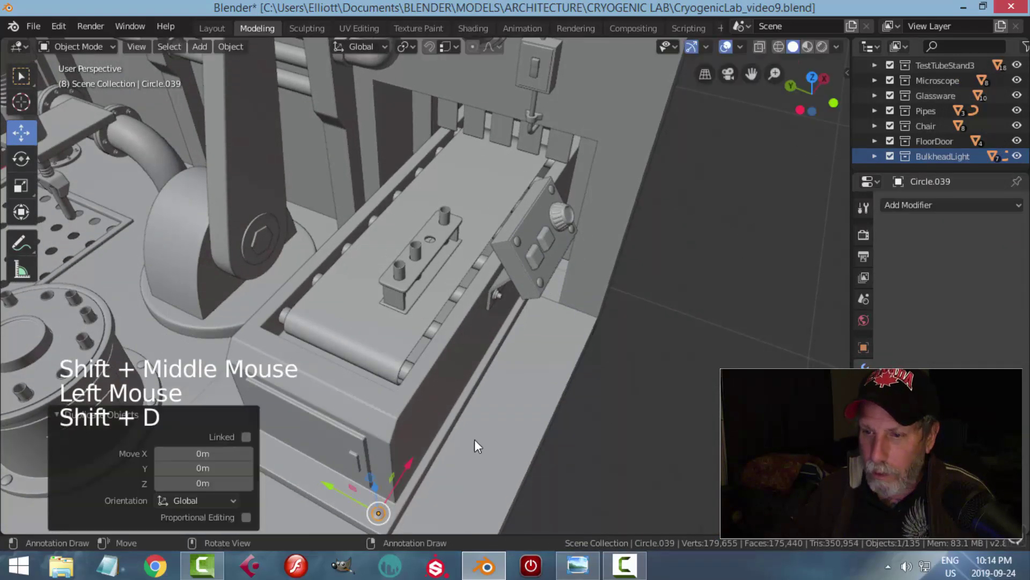
pyautogui.moveTo(475, 438); pyautogui.dragTo(330, 372, button='middle')
pyautogui.click(272, 168)
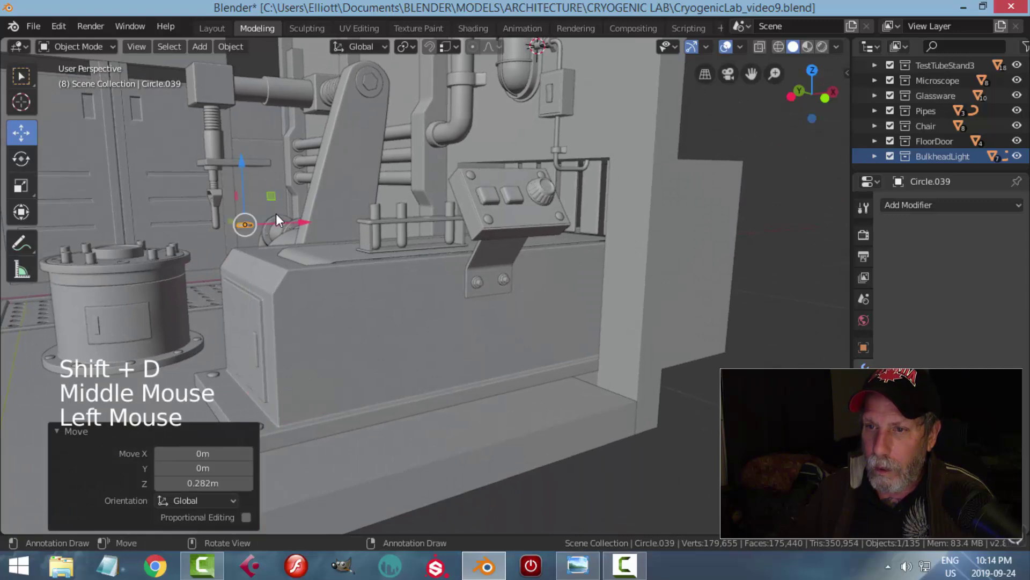
pyautogui.moveTo(275, 216); pyautogui.dragTo(471, 193)
pyautogui.moveTo(601, 176); pyautogui.dragTo(604, 176)
pyautogui.moveTo(545, 145); pyautogui.dragTo(547, 88)
# Step: Place the copied bolt over the switch box's lower-right area in the left orthographic view
pyautogui.press('ctrl+KP_3')
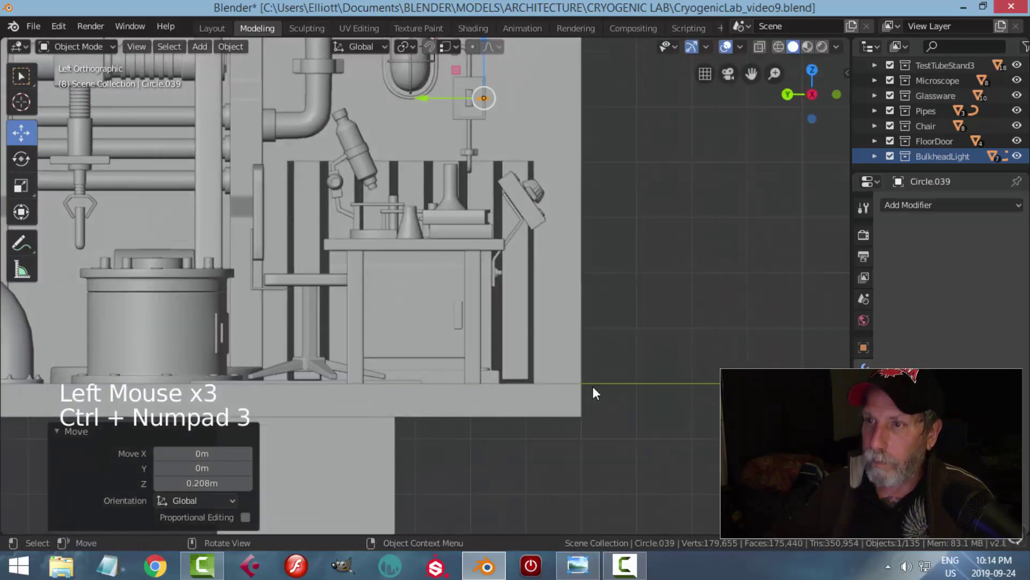
pyautogui.keyDown('shift'); pyautogui.moveTo(568, 316); pyautogui.dragTo(514, 427, button='middle'); pyautogui.keyUp('shift')
pyautogui.scroll(2, 514, 428)
pyautogui.press('g')
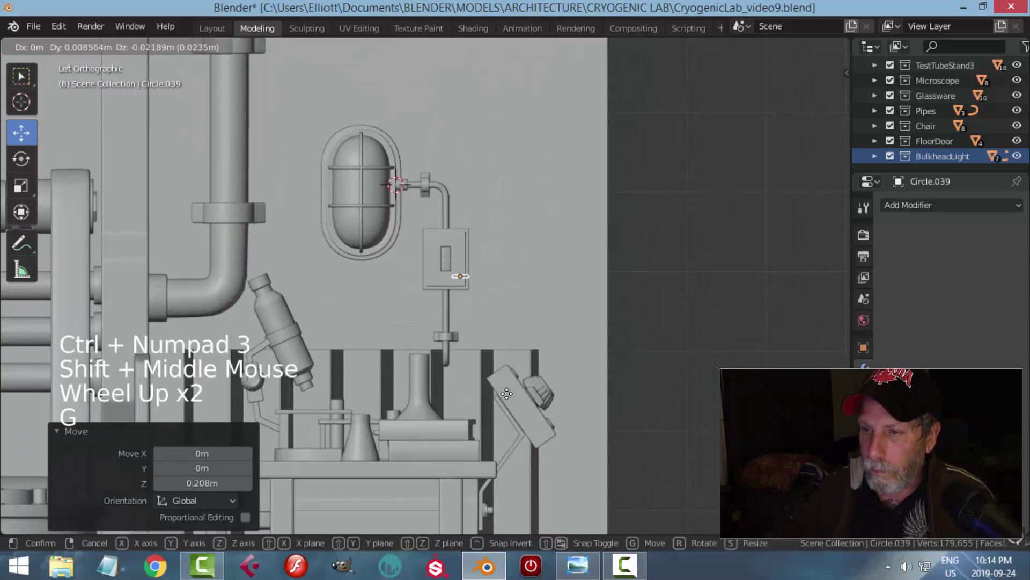
pyautogui.click(503, 396)
# Step: Shift the copied bolt along X in front of the switch box and scale it to about 0.635
pyautogui.press('KP_1')
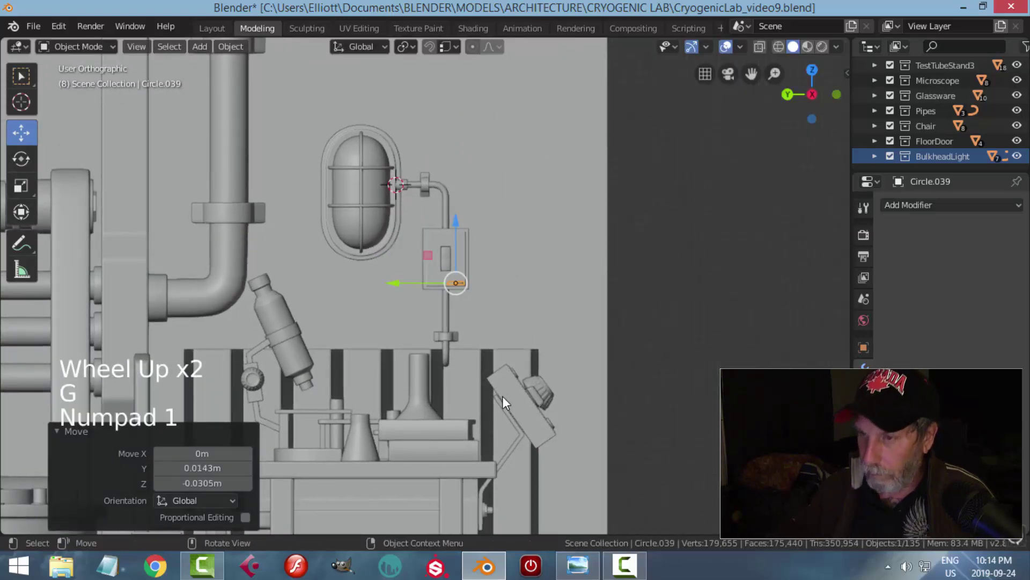
pyautogui.scroll(3, 500, 395)
pyautogui.keyDown('shift'); pyautogui.moveTo(478, 394); pyautogui.dragTo(302, 385, button='middle'); pyautogui.keyUp('shift')
pyautogui.scroll(2, 376, 294)
pyautogui.moveTo(411, 282); pyautogui.dragTo(434, 283)
pyautogui.press('s')
pyautogui.click(445, 295)
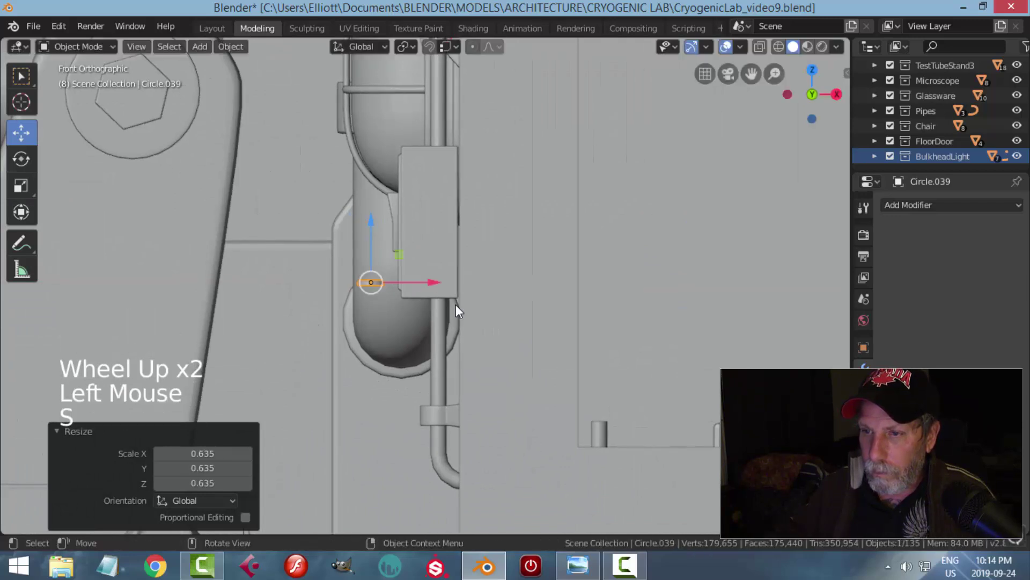
# Step: Rotate the bolt -90 degrees about Y and move it up against the switch box's front face
pyautogui.write('ry90')
pyautogui.press('-')
pyautogui.press('Return')
pyautogui.moveTo(425, 284); pyautogui.dragTo(449, 279)
pyautogui.moveTo(398, 227); pyautogui.dragTo(401, 215)
# Step: Scale the bolt down further and position it in the lower-right corner of the switch box cover
pyautogui.press('ctrl+KP_3')
pyautogui.scroll(3, 401, 215)
pyautogui.keyDown('shift'); pyautogui.moveTo(583, 256); pyautogui.dragTo(463, 298, button='middle'); pyautogui.keyUp('shift')
pyautogui.moveTo(369, 290); pyautogui.dragTo(377, 290)
pyautogui.press('s')
pyautogui.click(487, 299)
pyautogui.press('s')
pyautogui.click(477, 298)
pyautogui.moveTo(438, 226); pyautogui.dragTo(436, 241)
pyautogui.moveTo(381, 297); pyautogui.dragTo(392, 295)
pyautogui.hotkey('alt', 'a')
# Step: Push the bolt slightly along X until it sits on the switch box cover
pyautogui.moveTo(605, 333); pyautogui.dragTo(414, 368, button='middle')
pyautogui.scroll(2, 375, 338)
pyautogui.click(375, 333)
pyautogui.moveTo(410, 322); pyautogui.dragTo(421, 319)
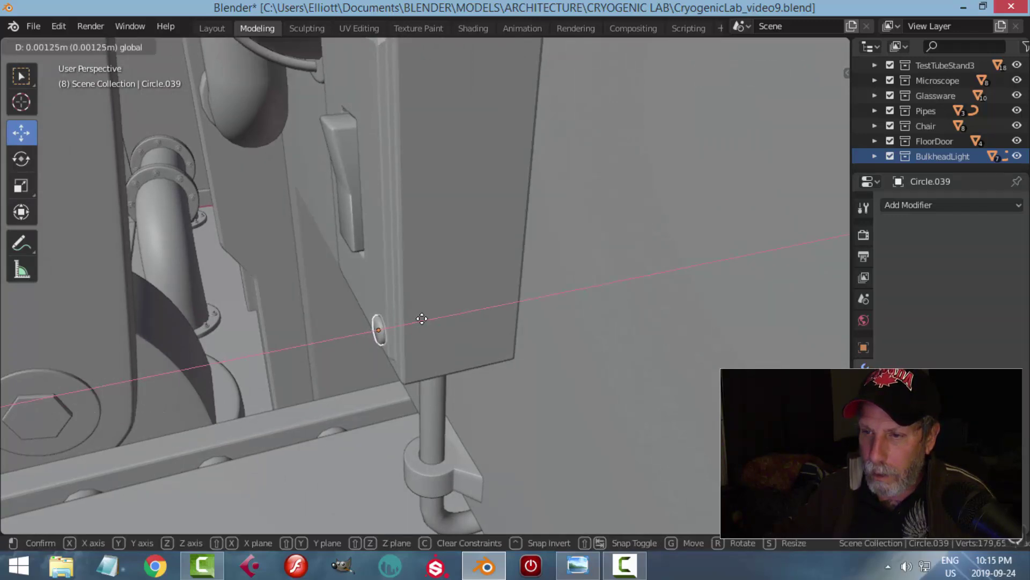
pyautogui.moveTo(421, 319); pyautogui.dragTo(424, 319)
pyautogui.hotkey('alt', 'a')
# Step: Check the bolt's seating on the cover up close and nudge it slightly within the lower-right corner
pyautogui.scroll(-3, 471, 361)
pyautogui.moveTo(471, 361); pyautogui.dragTo(609, 339, button='middle')
pyautogui.scroll(2, 533, 354)
pyautogui.scroll(1, 532, 353)
pyautogui.moveTo(532, 353); pyautogui.dragTo(554, 359, button='middle')
pyautogui.scroll(2, 492, 391)
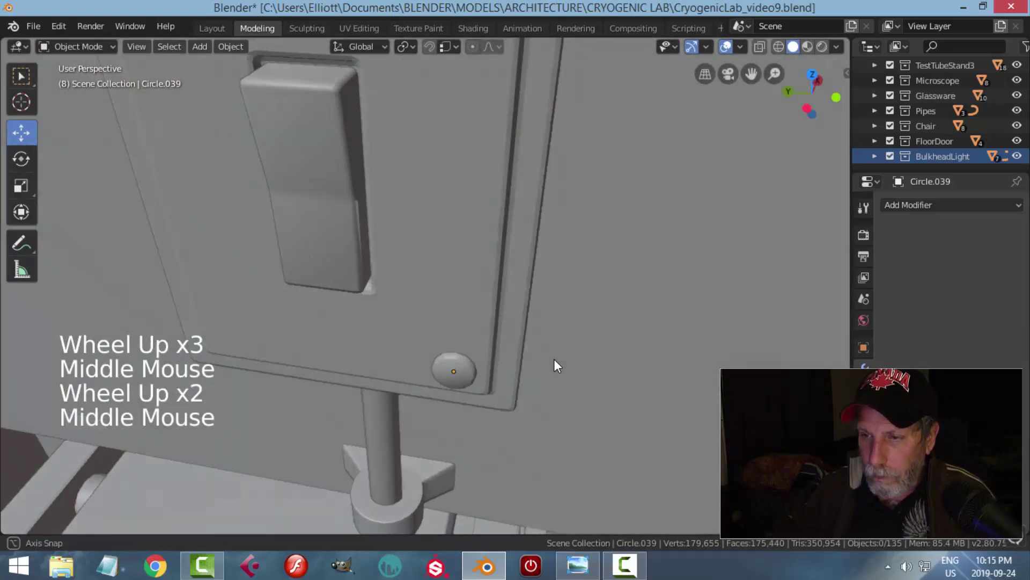
pyautogui.click(475, 365)
pyautogui.moveTo(474, 365); pyautogui.dragTo(453, 353, button='middle')
pyautogui.moveTo(454, 352); pyautogui.dragTo(452, 349)
pyautogui.hotkey('alt', 'a')
# Step: Duplicate the cover bolt and move the copy 0.0376 m along Y to the lower-left corner
pyautogui.moveTo(452, 349); pyautogui.dragTo(478, 312, button='middle')
pyautogui.click(483, 325)
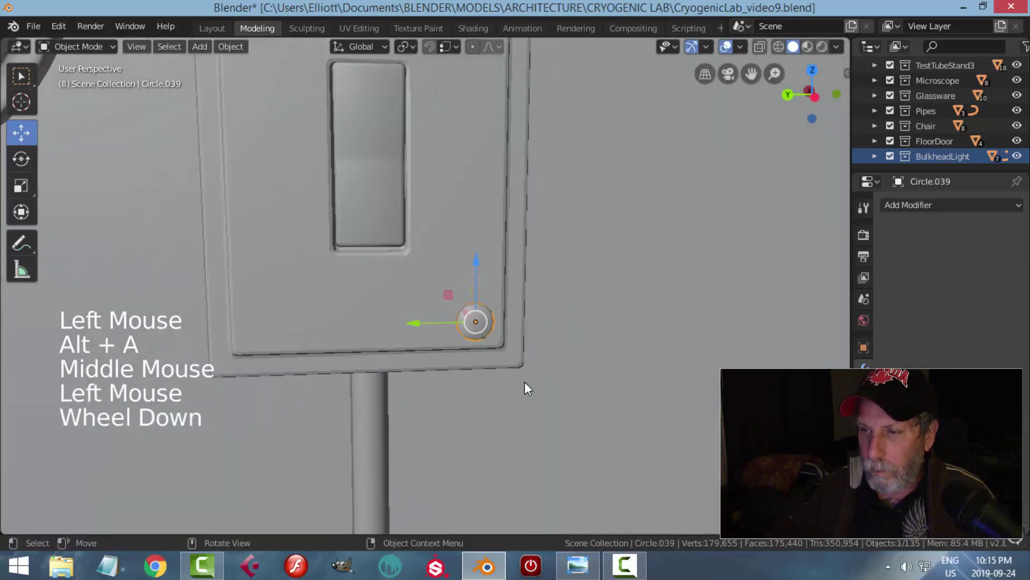
pyautogui.scroll(-2, 527, 382)
pyautogui.moveTo(527, 382); pyautogui.dragTo(505, 349, button='middle')
pyautogui.hotkey('shift', 'd')
pyautogui.moveTo(401, 290); pyautogui.dragTo(231, 325)
# Step: Duplicate both lower cover bolts and move the copies up along Z to the cover's upper corners
pyautogui.scroll(-4, 476, 283)
pyautogui.keyDown('shift'); pyautogui.moveTo(476, 283); pyautogui.dragTo(437, 379, button='middle'); pyautogui.keyUp('shift')
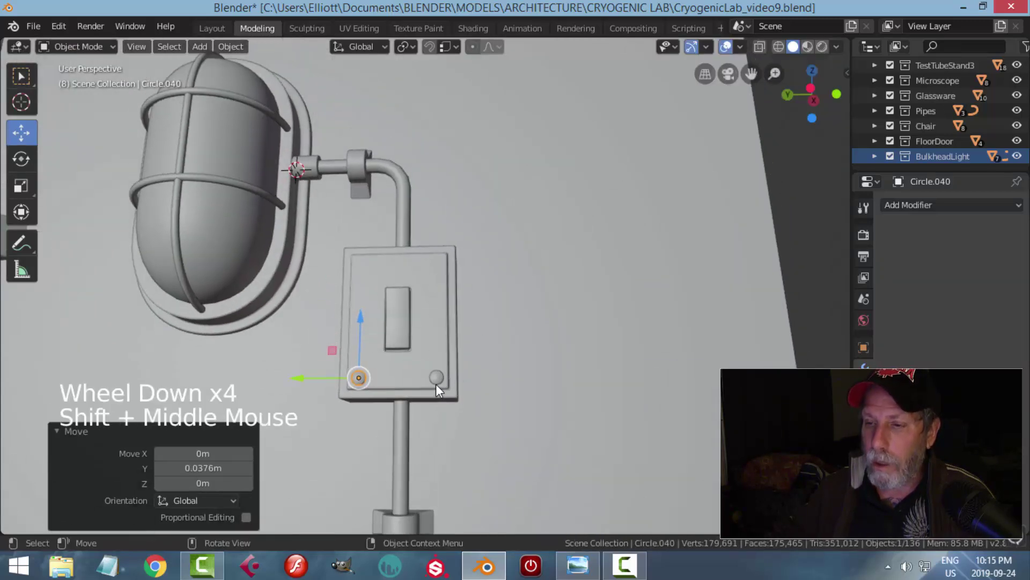
pyautogui.keyDown('shift'); pyautogui.click(435, 378); pyautogui.keyUp('shift')
pyautogui.moveTo(503, 337); pyautogui.dragTo(511, 375, button='middle')
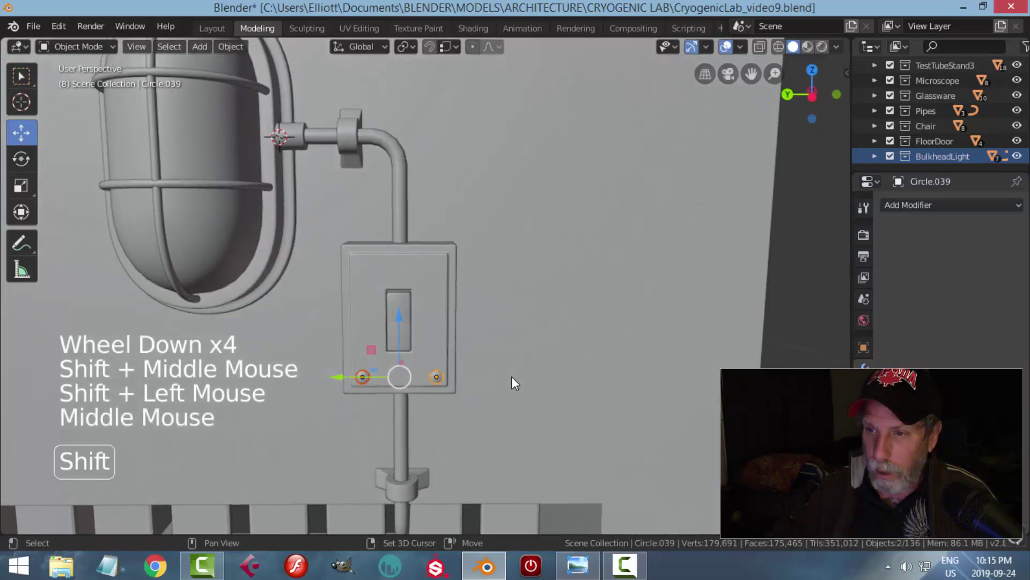
pyautogui.hotkey('shift', 'd')
pyautogui.moveTo(402, 318); pyautogui.dragTo(408, 206)
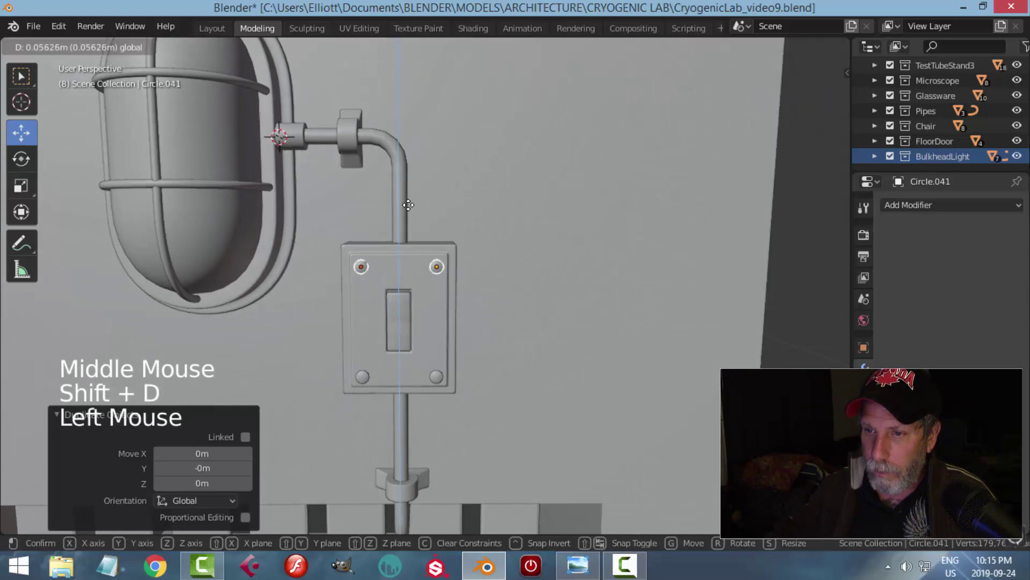
pyautogui.hotkey('alt', 'a')
# Step: Switch off the BulkheadLight collection to isolate the bolts that lie outside it
pyautogui.scroll(-4, 547, 281)
pyautogui.moveTo(546, 281); pyautogui.dragTo(522, 329, button='middle')
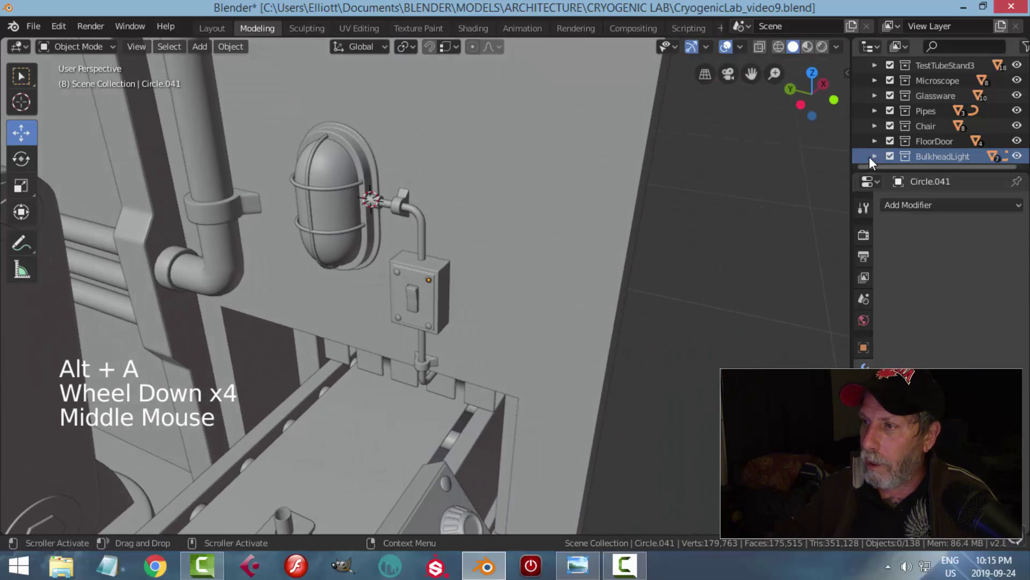
pyautogui.click(890, 157)
pyautogui.click(890, 156)
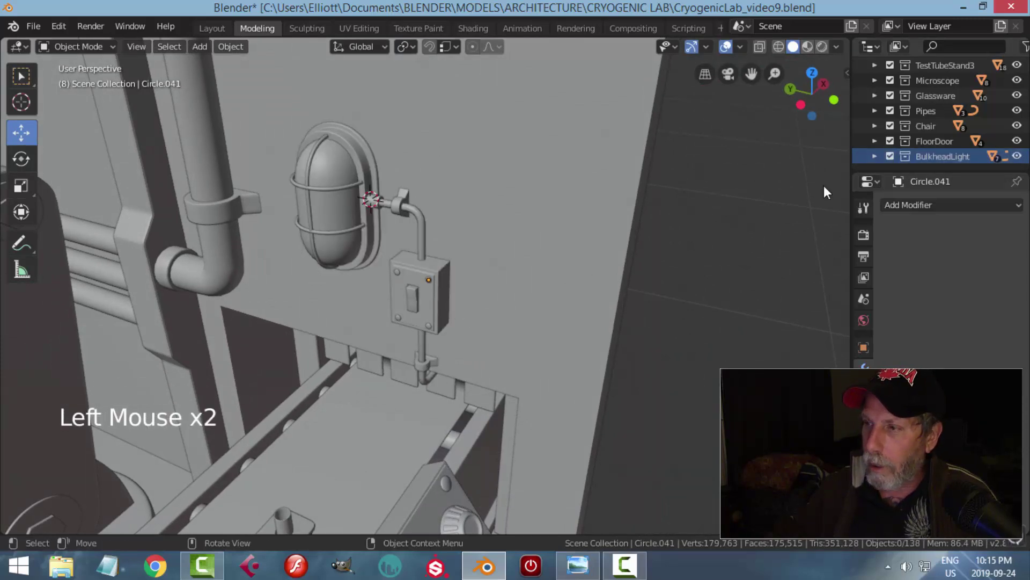
pyautogui.click(890, 157)
# Step: Move the four cover bolts into the BulkheadLight collection and switch that collection back on
pyautogui.scroll(3, 377, 284)
pyautogui.click(376, 263)
pyautogui.keyDown('shift'); pyautogui.click(431, 276); pyautogui.keyUp('shift')
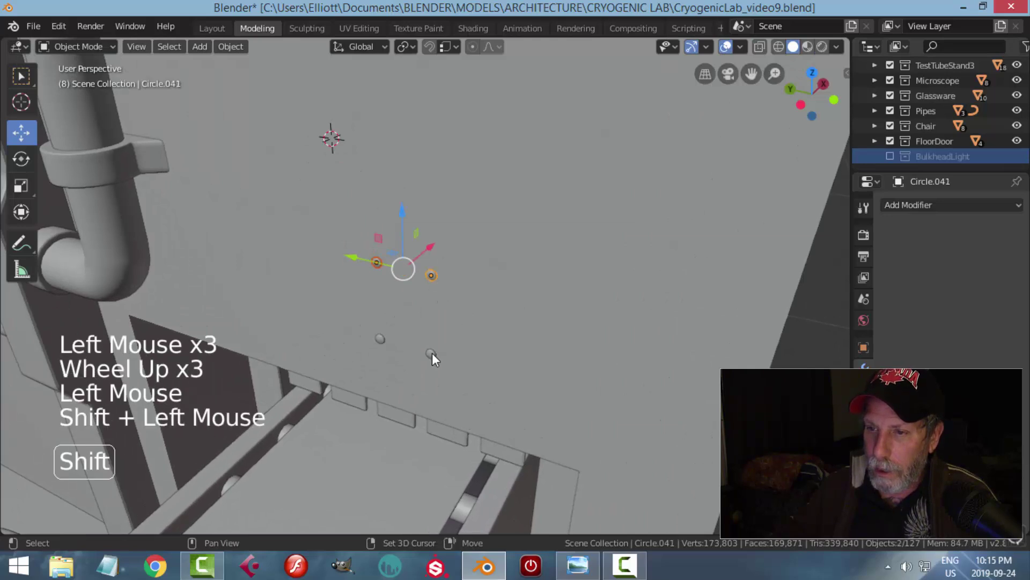
pyautogui.keyDown('shift'); pyautogui.click(380, 339); pyautogui.keyUp('shift')
pyautogui.rightClick(381, 338)
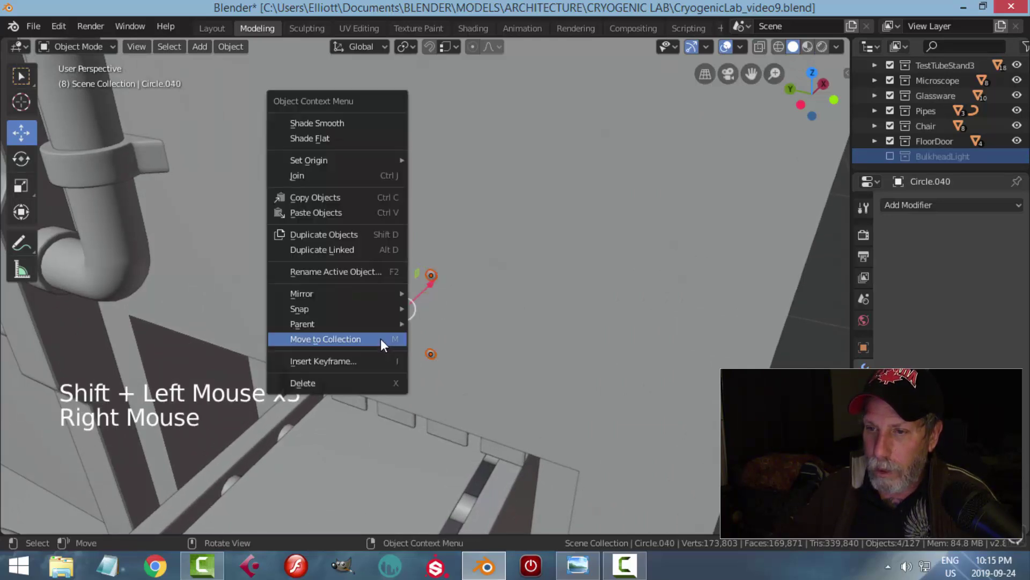
pyautogui.click(381, 338)
pyautogui.click(373, 339)
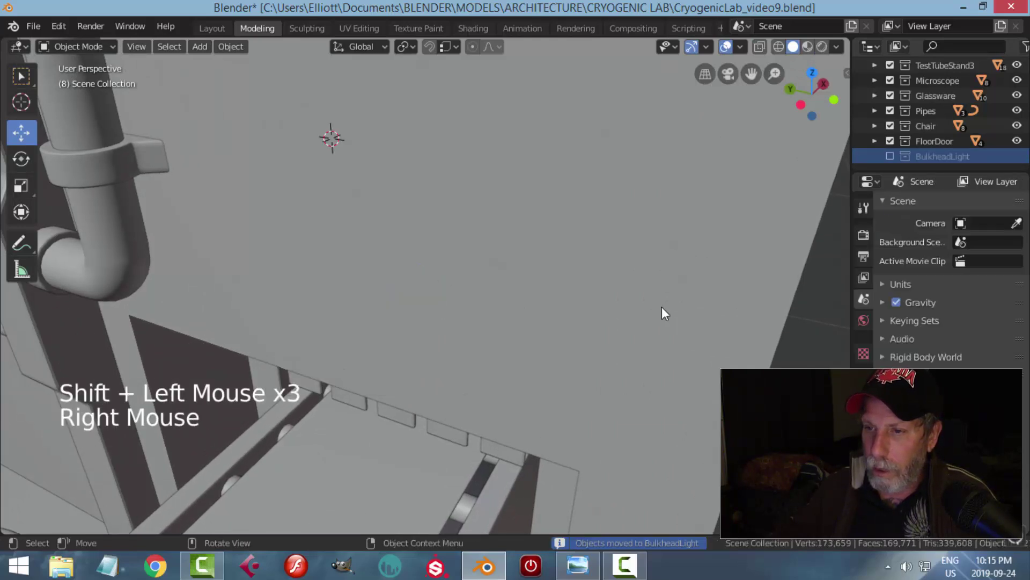
pyautogui.click(888, 155)
pyautogui.hotkey('alt', 'a')
# Step: Duplicate the cover's upper-left bolt and place the copy on top of the light's mounting ring, 0.0865 m along Y and 0.139 m up
pyautogui.moveTo(564, 349); pyautogui.dragTo(564, 349, button='middle')
pyautogui.scroll(-2, 533, 331)
pyautogui.keyDown('shift'); pyautogui.moveTo(516, 343); pyautogui.dragTo(477, 365, button='middle'); pyautogui.keyUp('shift')
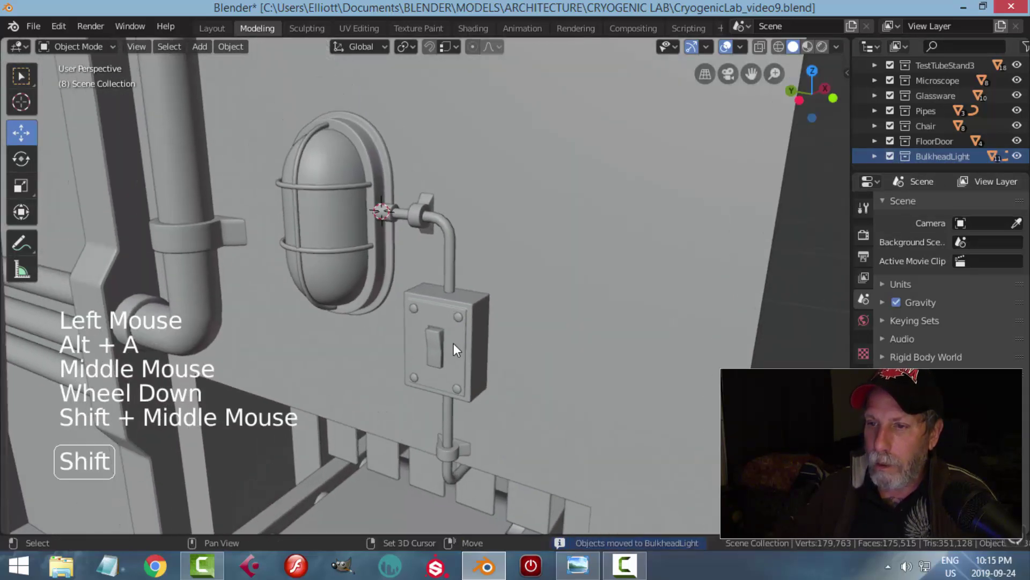
pyautogui.click(412, 308)
pyautogui.keyDown('shift'); pyautogui.moveTo(425, 330); pyautogui.dragTo(472, 381, button='middle'); pyautogui.keyUp('shift')
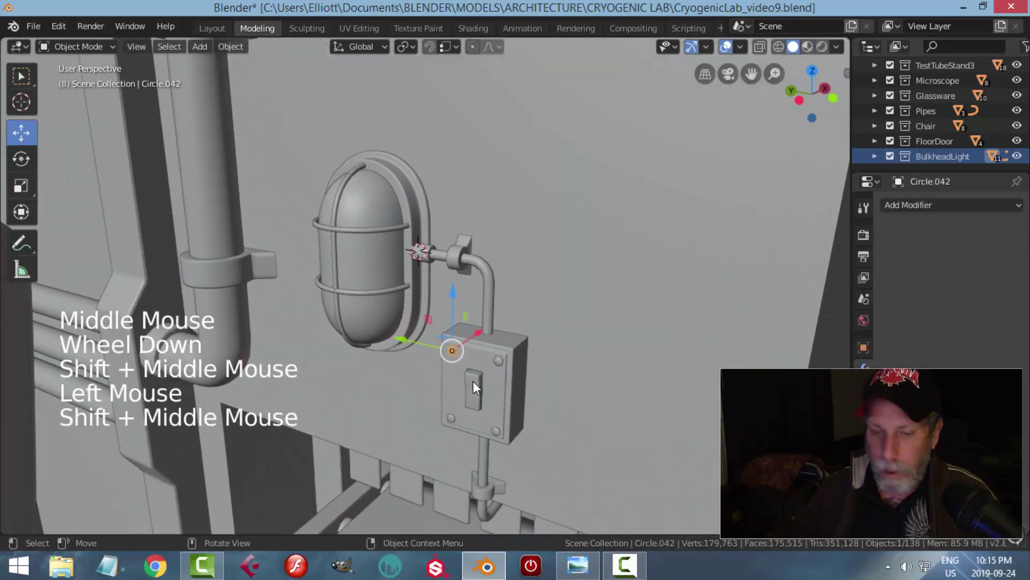
pyautogui.hotkey('shift', 'd')
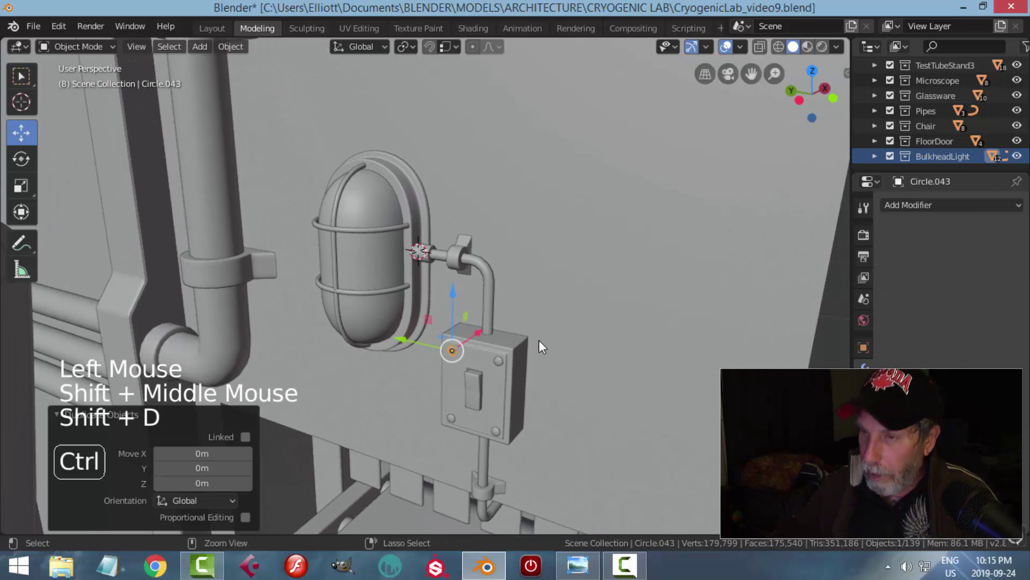
pyautogui.press('ctrl+KP_3')
pyautogui.press('g')
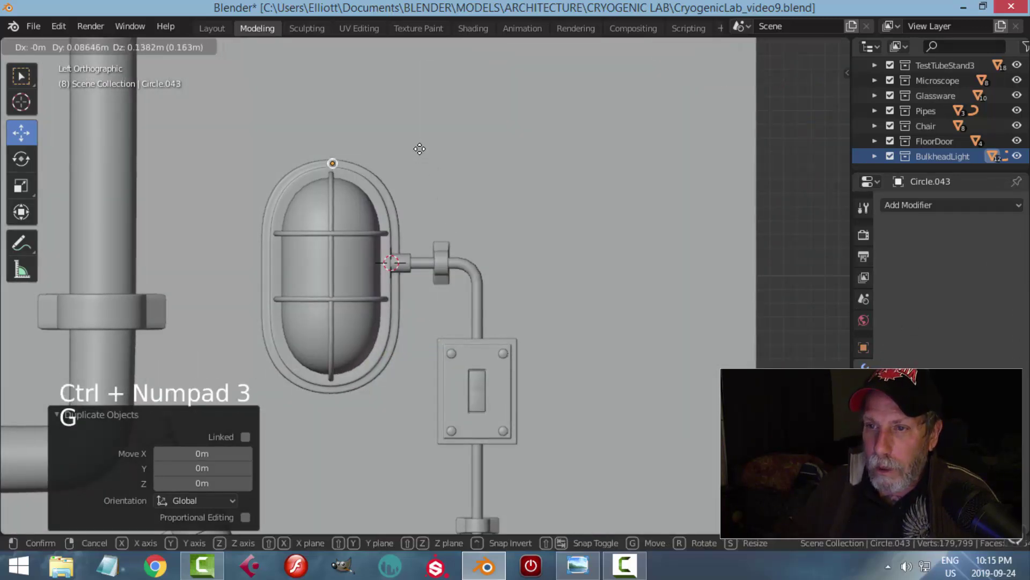
pyautogui.click(422, 151)
# Step: Scale down the ring bolt and lower it 0.00115 m to fit the mounting ring's rim
pyautogui.keyDown('shift'); pyautogui.moveTo(423, 149); pyautogui.dragTo(500, 311, button='middle'); pyautogui.keyUp('shift')
pyautogui.scroll(2, 500, 312)
pyautogui.press('s')
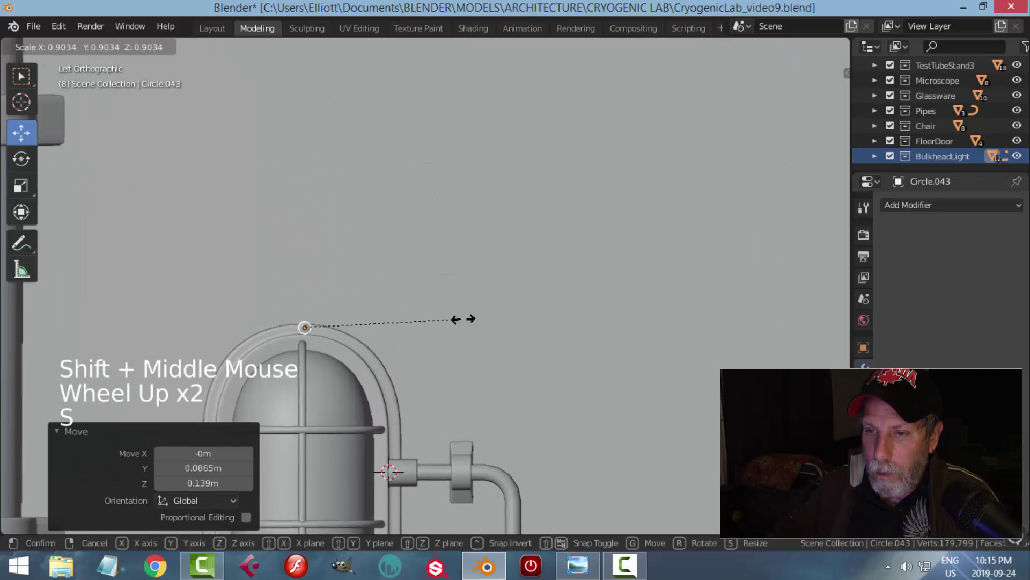
pyautogui.click(420, 330)
pyautogui.moveTo(304, 260); pyautogui.dragTo(303, 261)
# Step: Move the ring bolt 0.0283 m along X and fine-tune it so it sits on the rim's face
pyautogui.press('KP_1')
pyautogui.scroll(4, 526, 325)
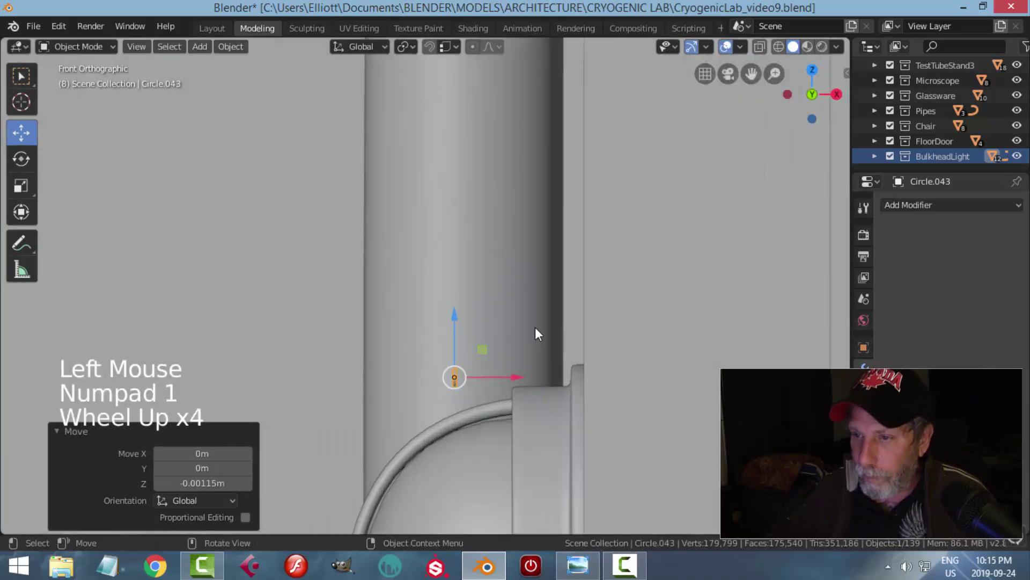
pyautogui.keyDown('shift'); pyautogui.moveTo(527, 325); pyautogui.dragTo(425, 253, button='middle'); pyautogui.keyUp('shift')
pyautogui.scroll(1, 402, 256)
pyautogui.moveTo(380, 258); pyautogui.dragTo(517, 263)
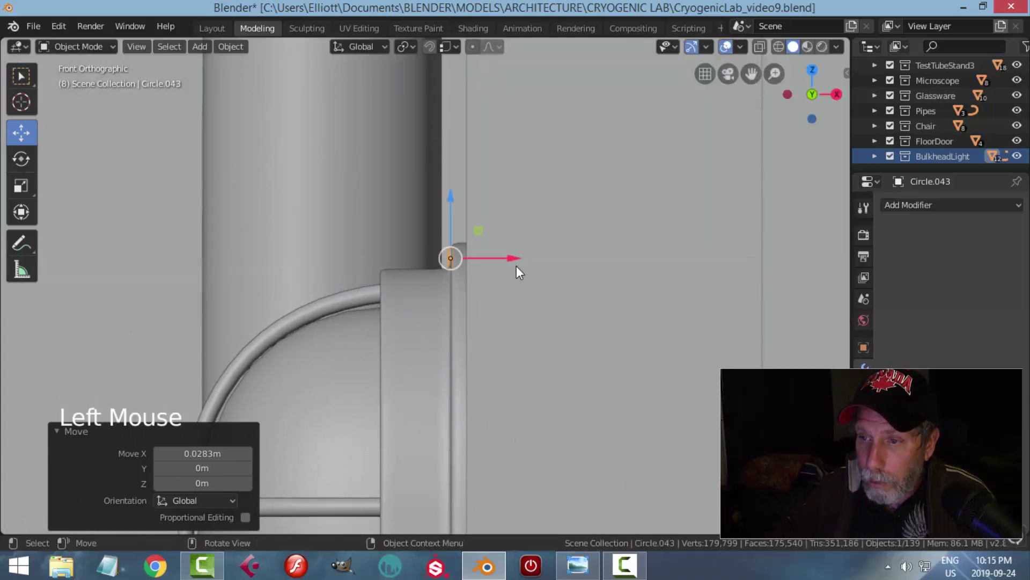
pyautogui.scroll(3, 518, 263)
pyautogui.click(526, 239)
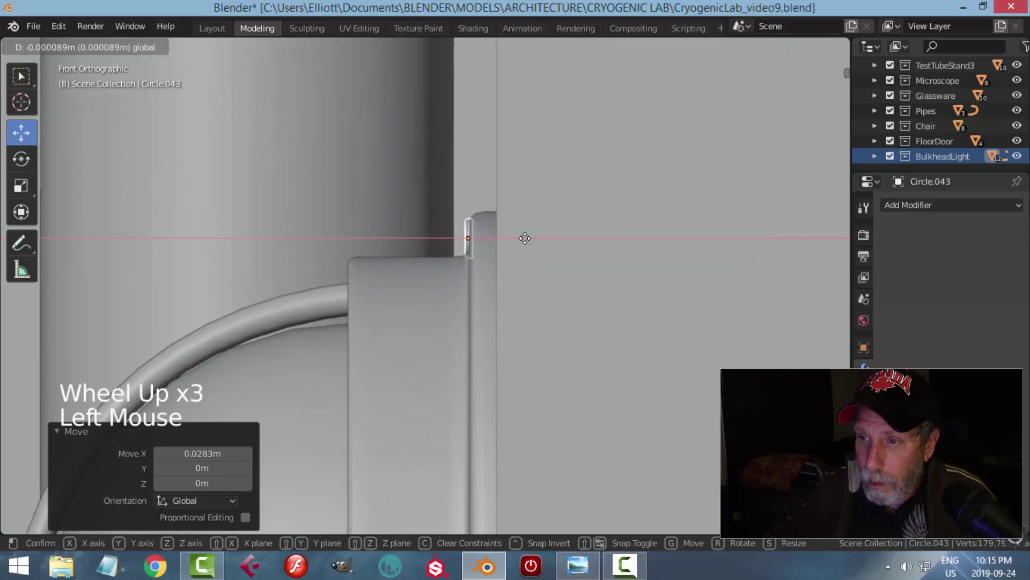
pyautogui.hotkey('alt', 'a')
# Step: Examine the bolt at the top of the mounting ring and the nearby conduit clamp
pyautogui.keyDown('alt'); pyautogui.middleClick(543, 289); pyautogui.keyUp('alt')
pyautogui.moveTo(543, 282); pyautogui.dragTo(235, 278, button='middle')
pyautogui.scroll(-3, 372, 317)
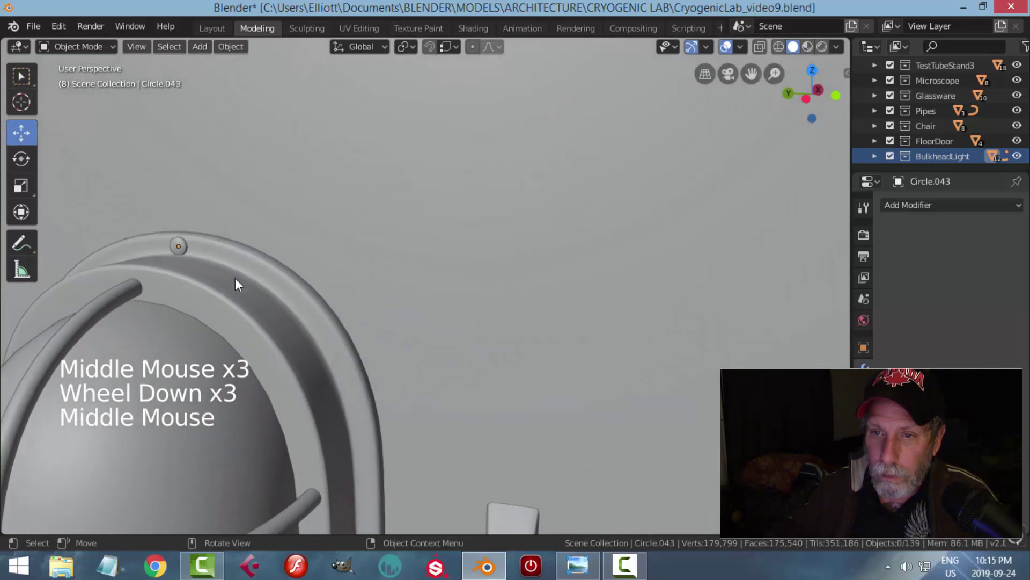
pyautogui.click(177, 246)
pyautogui.hotkey('alt', 'a')
pyautogui.scroll(-7, 454, 303)
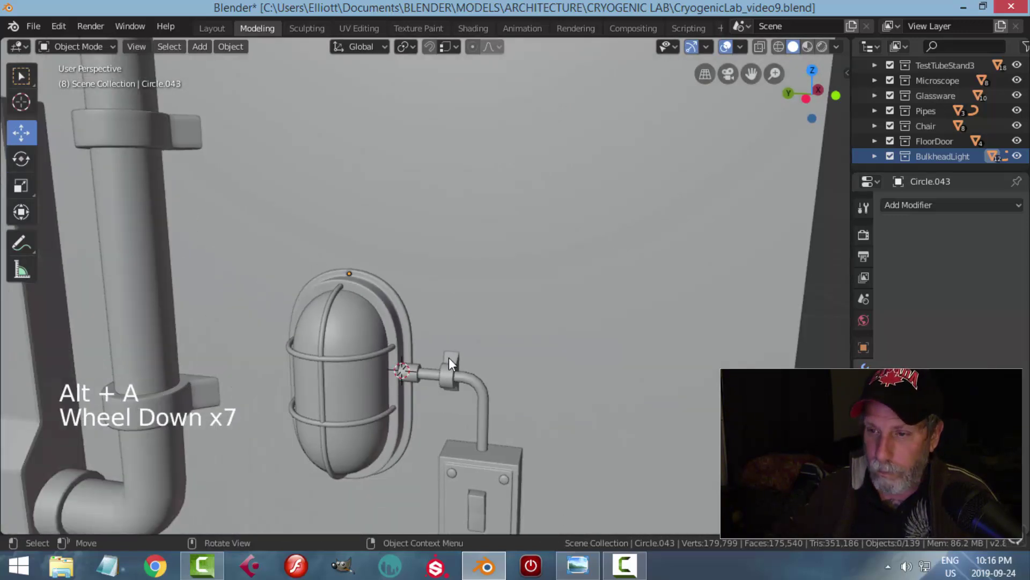
pyautogui.click(450, 371)
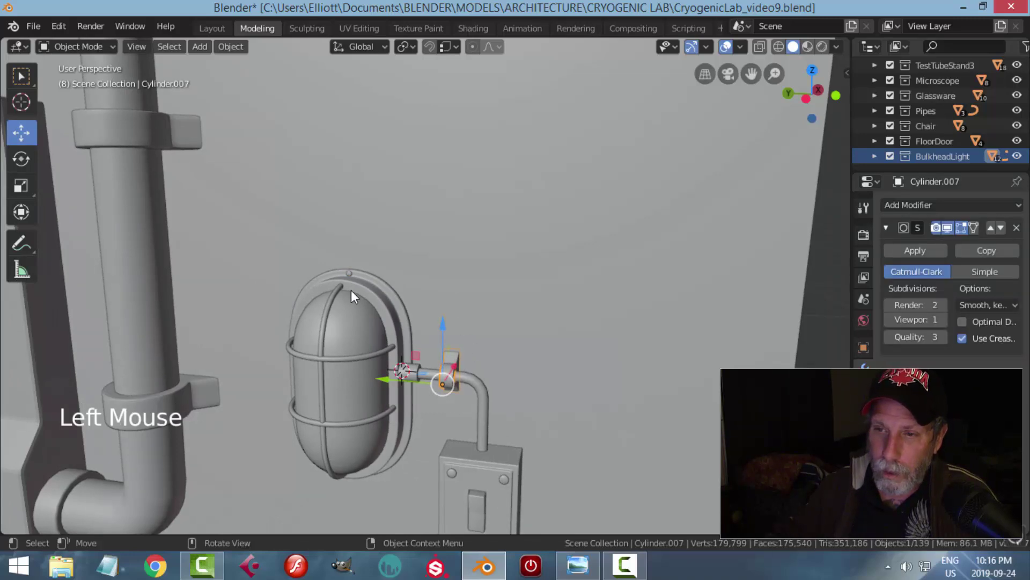
pyautogui.scroll(2, 347, 272)
# Step: Duplicate the mounting ring's top bolt and move the copy 0.164 m down to the ring's bottom
pyautogui.click(318, 267)
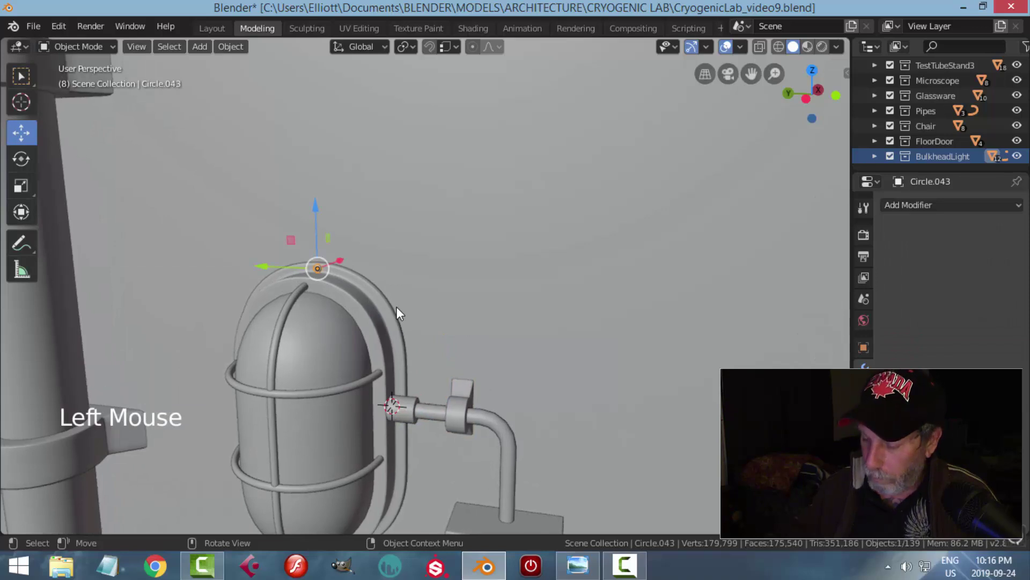
pyautogui.press('ctrl+KP_3')
pyautogui.scroll(-6, 395, 327)
pyautogui.keyDown('shift'); pyautogui.moveTo(396, 340); pyautogui.dragTo(420, 349, button='middle'); pyautogui.keyUp('shift')
pyautogui.scroll(1, 450, 369)
pyautogui.hotkey('shift', 'd')
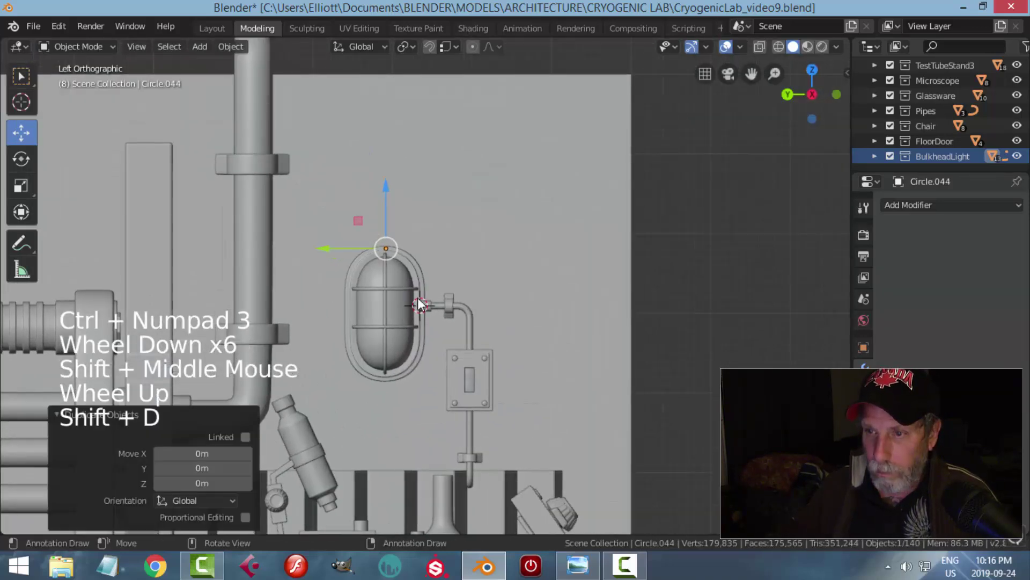
pyautogui.moveTo(384, 190); pyautogui.dragTo(369, 316)
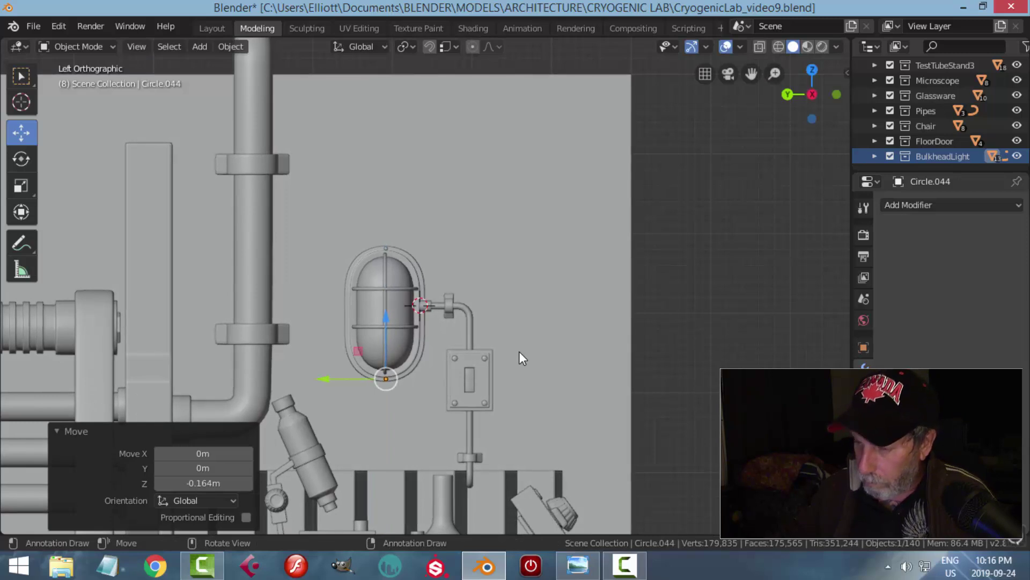
# Step: Nudge the bottom bolt slightly down to centre it on the mounting ring's rim
pyautogui.press('KP_Decimal')
pyautogui.scroll(-2, 519, 359)
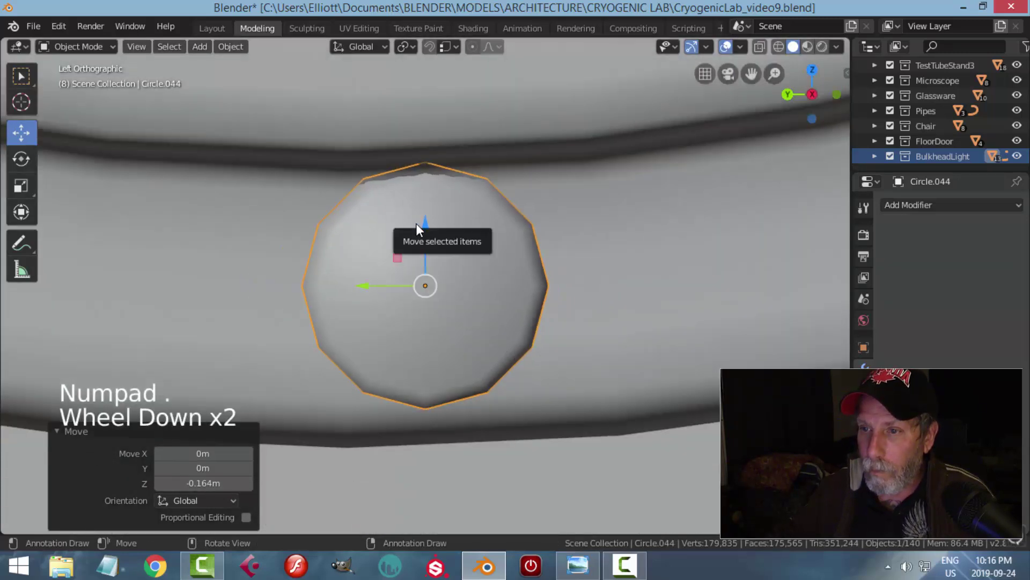
pyautogui.moveTo(423, 224); pyautogui.dragTo(421, 241)
pyautogui.hotkey('alt', 'a')
pyautogui.scroll(-15, 617, 295)
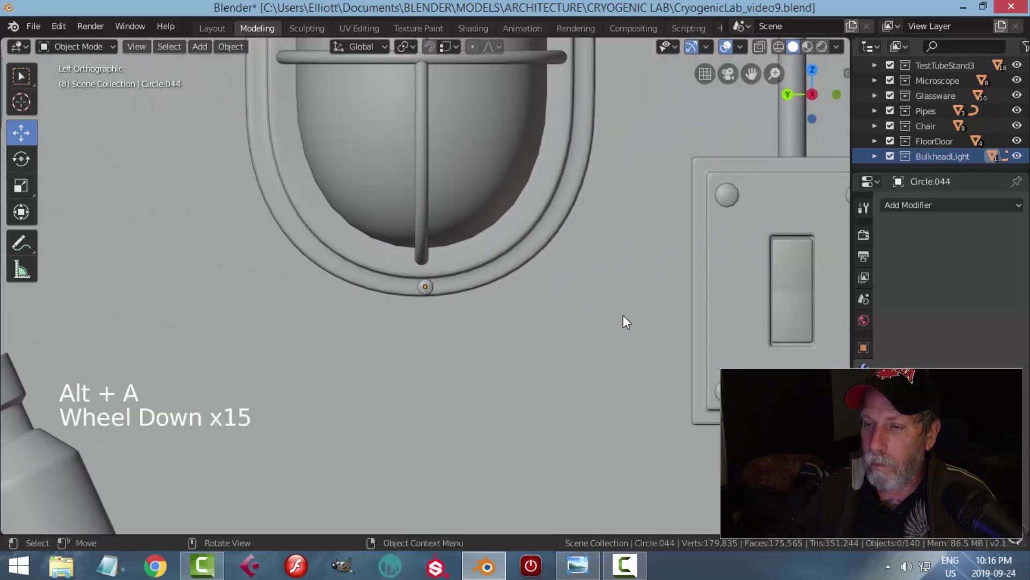
# Step: Toggle the BulkheadLight collection off and on to check that it contains all the new bolts
pyautogui.scroll(-3, 623, 314)
pyautogui.scroll(-3, 634, 312)
pyautogui.moveTo(708, 317); pyautogui.dragTo(822, 236, button='middle')
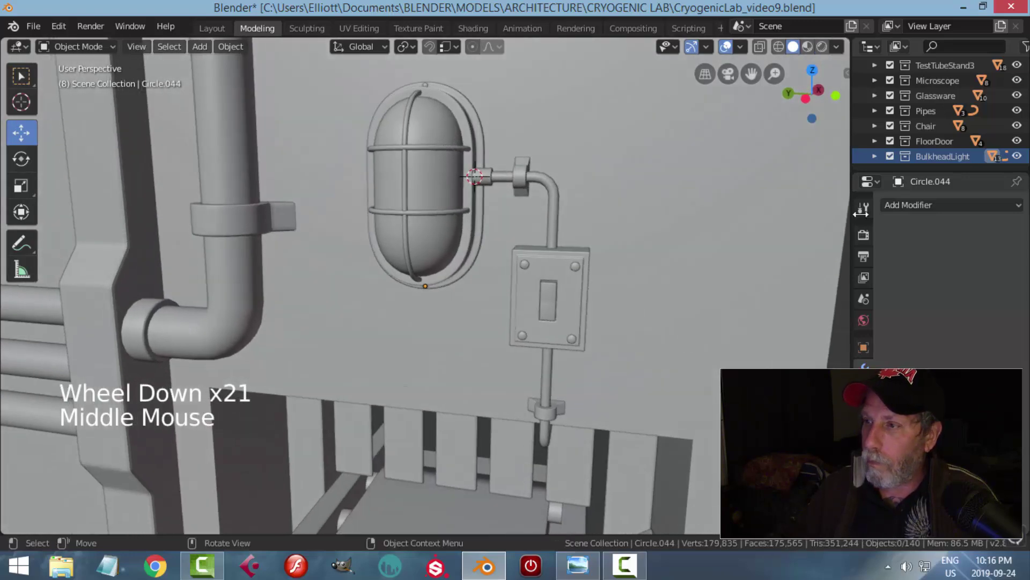
pyautogui.click(890, 156)
pyautogui.click(890, 157)
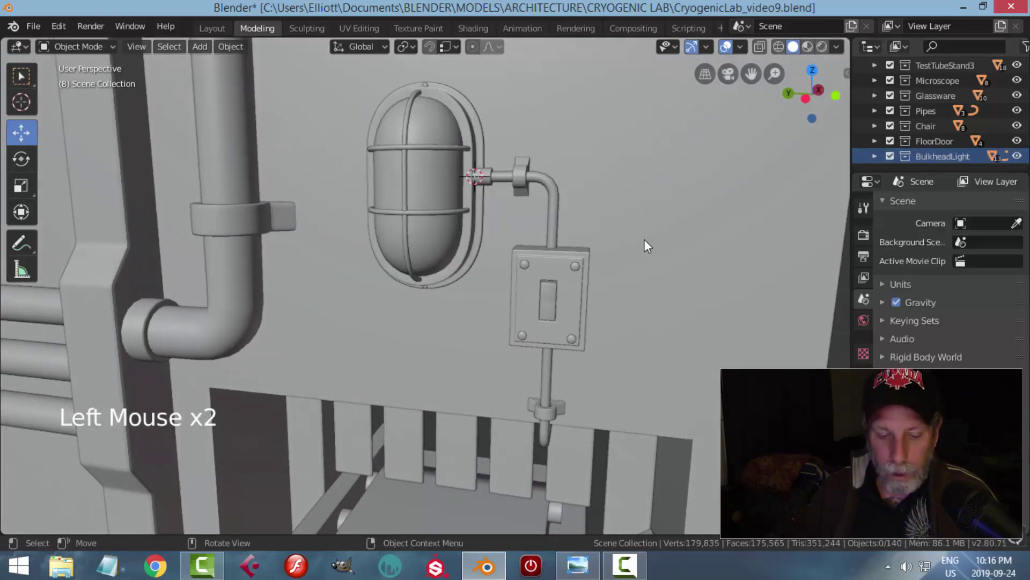
# Step: Save the scene file with the bolted mounting ring and switch box
pyautogui.hotkey('ctrl', 's')
pyautogui.scroll(-3, 643, 249)
pyautogui.moveTo(634, 249); pyautogui.dragTo(477, 319, button='middle')
pyautogui.scroll(2, 629, 295)
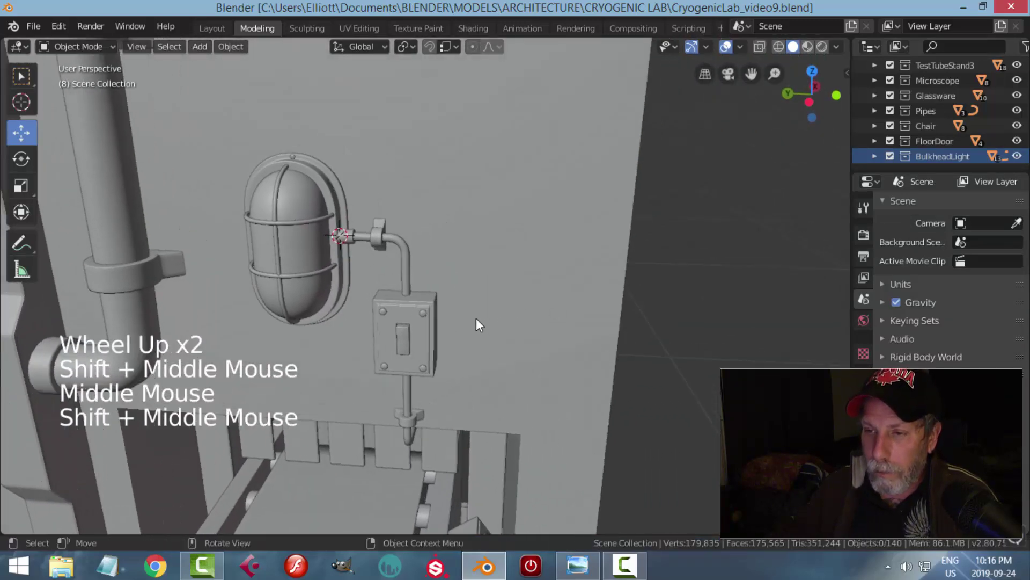
# Step: Duplicate the conduit sleeve at the light, move the copy -0.0566 m along Y and rotate it -90° about X
pyautogui.scroll(3, 292, 178)
pyautogui.click(278, 189)
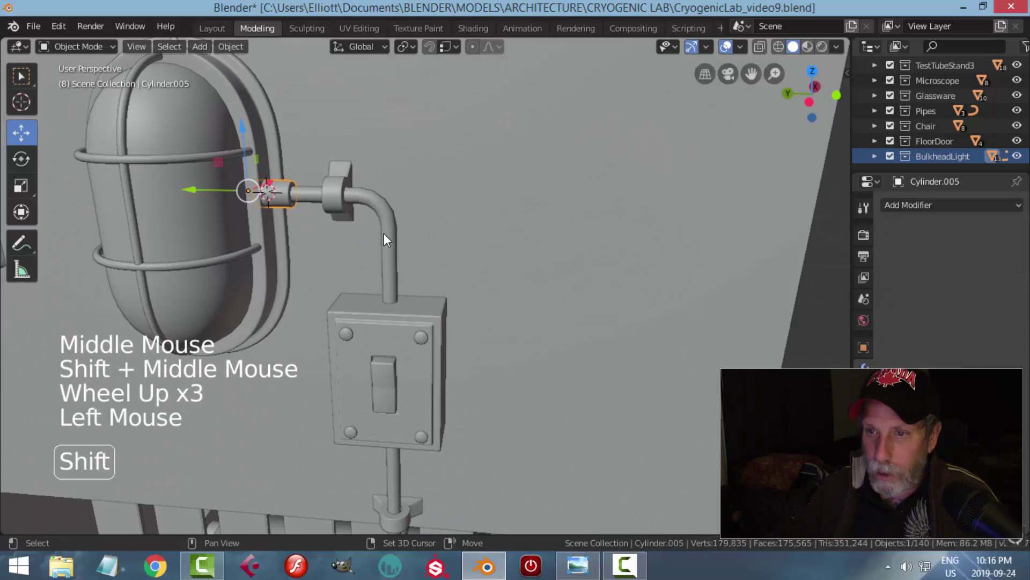
pyautogui.hotkey('shift', 'd')
pyautogui.click(438, 240)
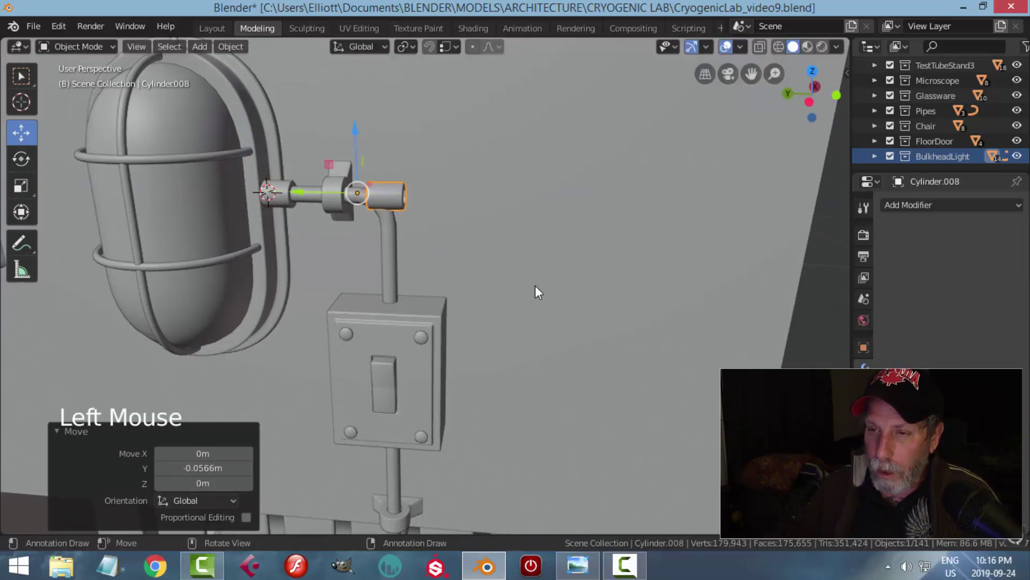
pyautogui.write('rx90')
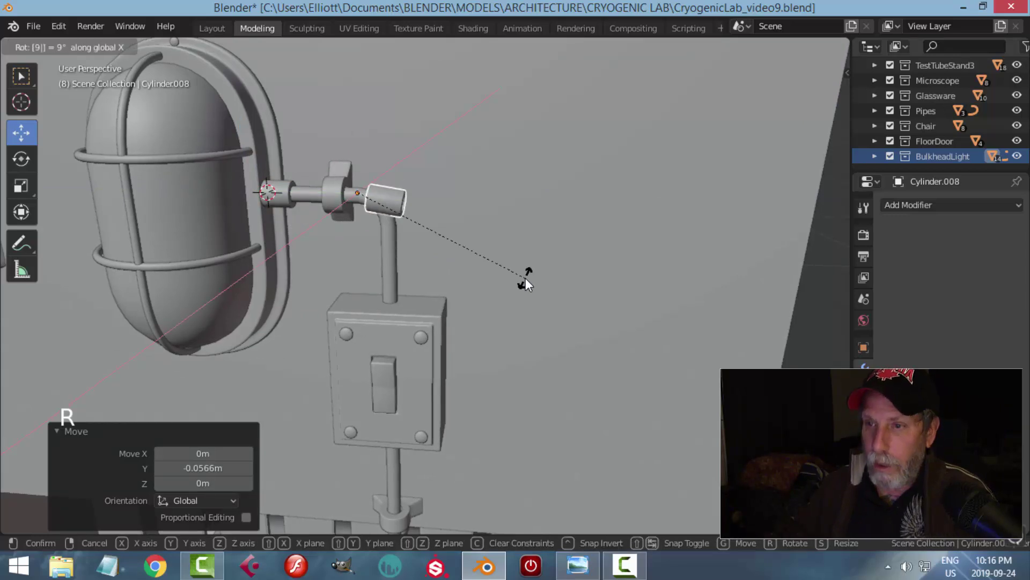
pyautogui.press('-')
pyautogui.press('Return')
# Step: Lower the copied sleeve 0.0716 m onto the top of the switch box and centre it on the vertical conduit
pyautogui.moveTo(313, 194); pyautogui.dragTo(490, 255)
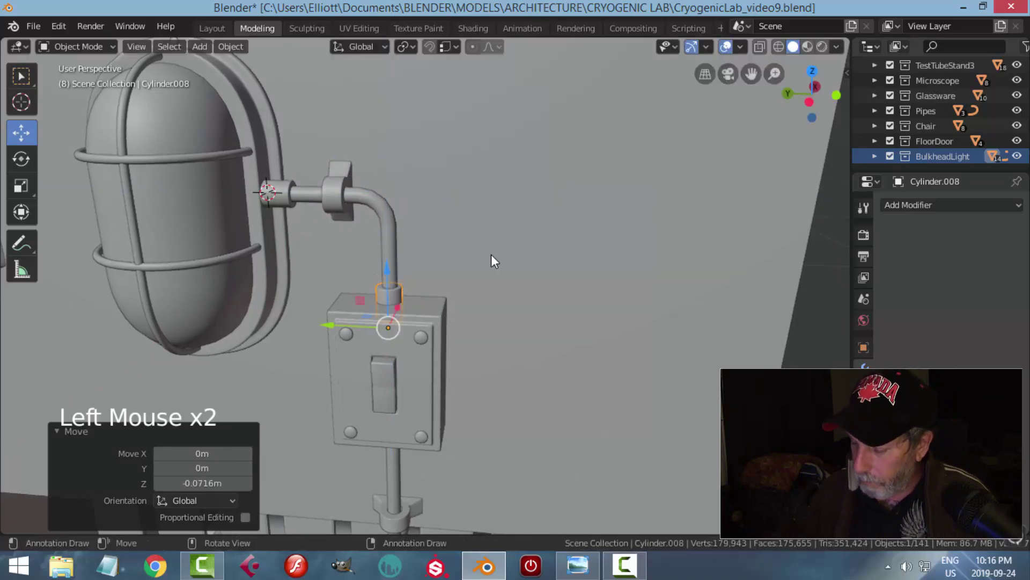
pyautogui.press('KP_1')
pyautogui.scroll(6, 401, 290)
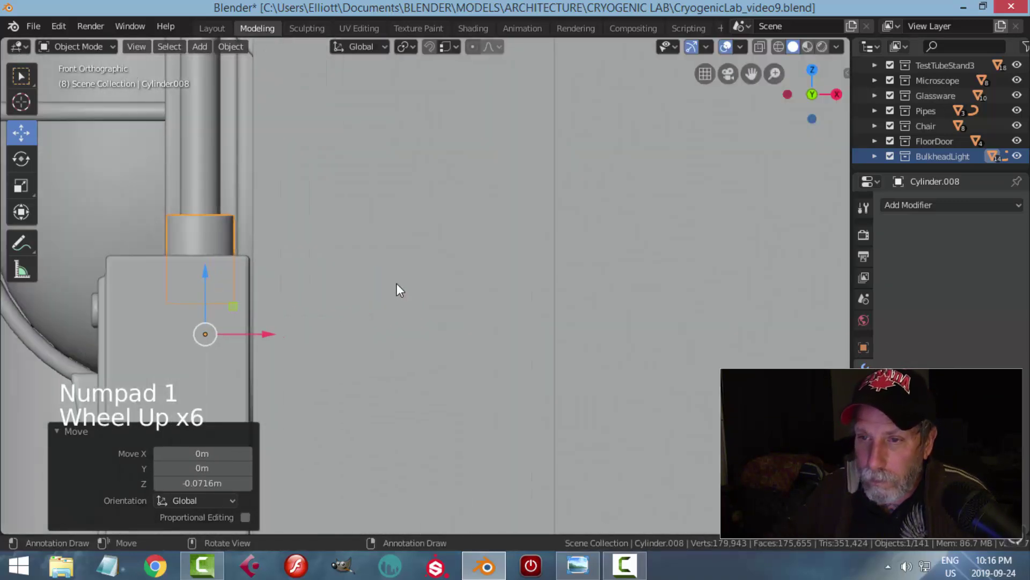
pyautogui.keyDown('shift'); pyautogui.moveTo(306, 320); pyautogui.dragTo(322, 338, button='middle'); pyautogui.keyUp('shift')
pyautogui.press('ctrl+KP_3')
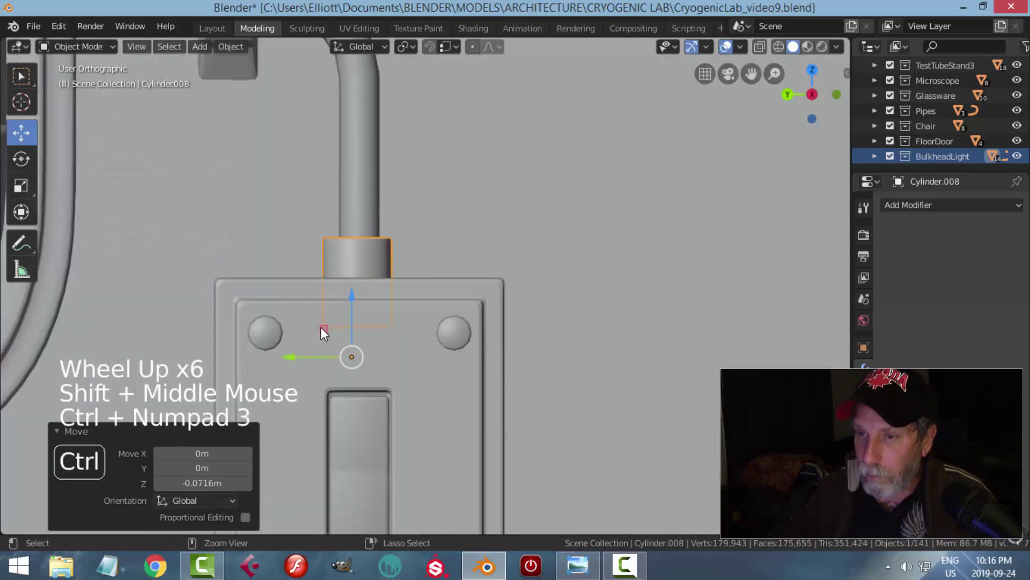
pyautogui.moveTo(291, 355); pyautogui.dragTo(292, 358)
pyautogui.hotkey('alt', 'a')
# Step: Nudge the sleeve on top of the switch box slightly upward
pyautogui.scroll(-5, 517, 343)
pyautogui.moveTo(515, 361); pyautogui.dragTo(359, 305, button='middle')
pyautogui.scroll(-5, 417, 363)
pyautogui.moveTo(417, 363); pyautogui.dragTo(437, 352, button='middle')
pyautogui.scroll(4, 383, 281)
pyautogui.click(382, 281)
pyautogui.moveTo(386, 255); pyautogui.dragTo(385, 249)
pyautogui.hotkey('alt', 'a')
# Step: Duplicate the switch box's top sleeve in place and rotate the copy 180° about X
pyautogui.moveTo(458, 347); pyautogui.dragTo(464, 327, button='middle')
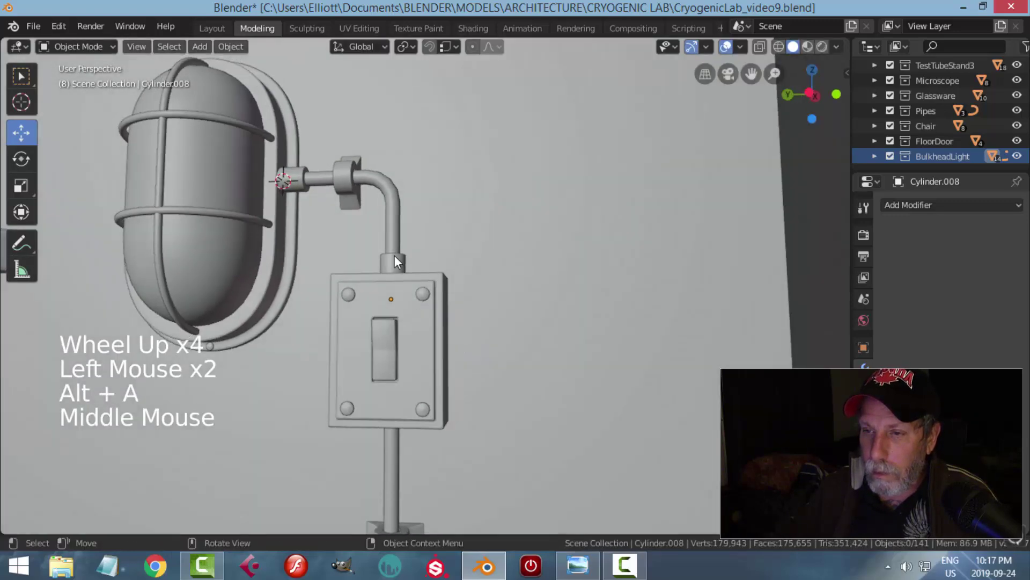
pyautogui.click(394, 258)
pyautogui.moveTo(430, 401); pyautogui.dragTo(460, 374, button='middle')
pyautogui.hotkey('shift', 'd')
pyautogui.rightClick(459, 374)
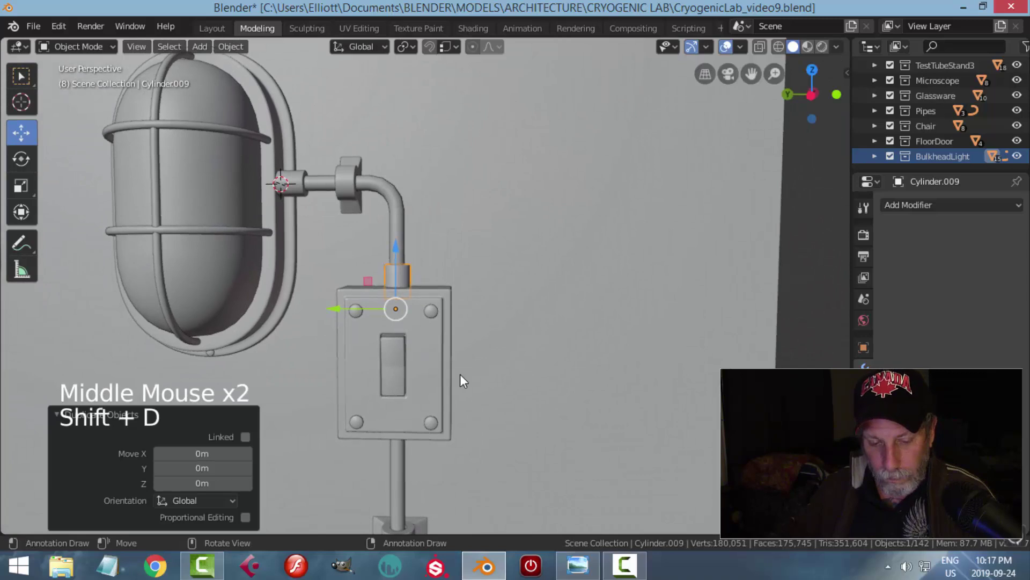
pyautogui.write('rx180')
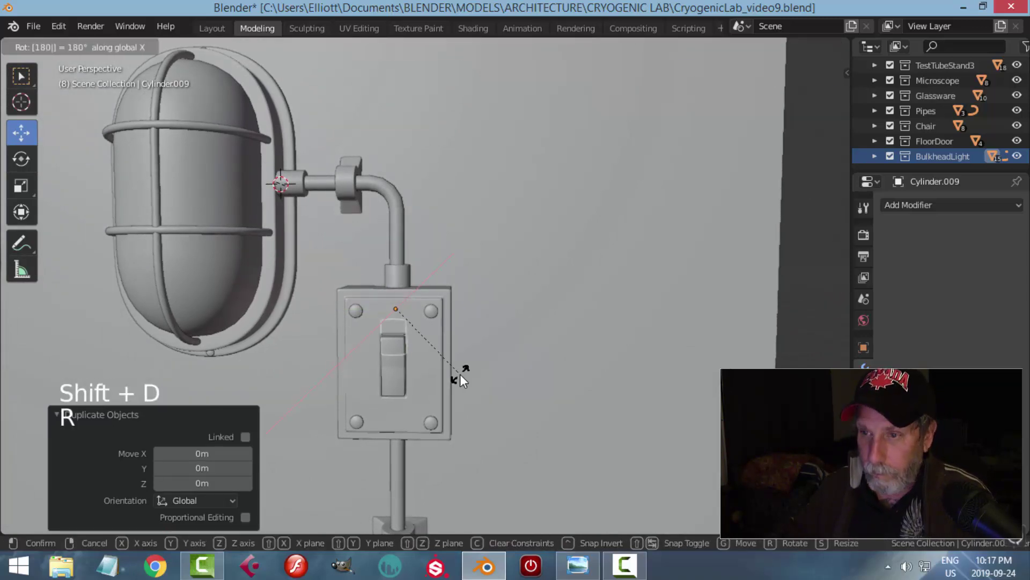
pyautogui.press('Return')
# Step: Move the rotated sleeve 0.0636 m down, centre it on the lower conduit and raise it against the box's underside
pyautogui.moveTo(395, 249); pyautogui.dragTo(454, 381)
pyautogui.press('ctrl+KP_3')
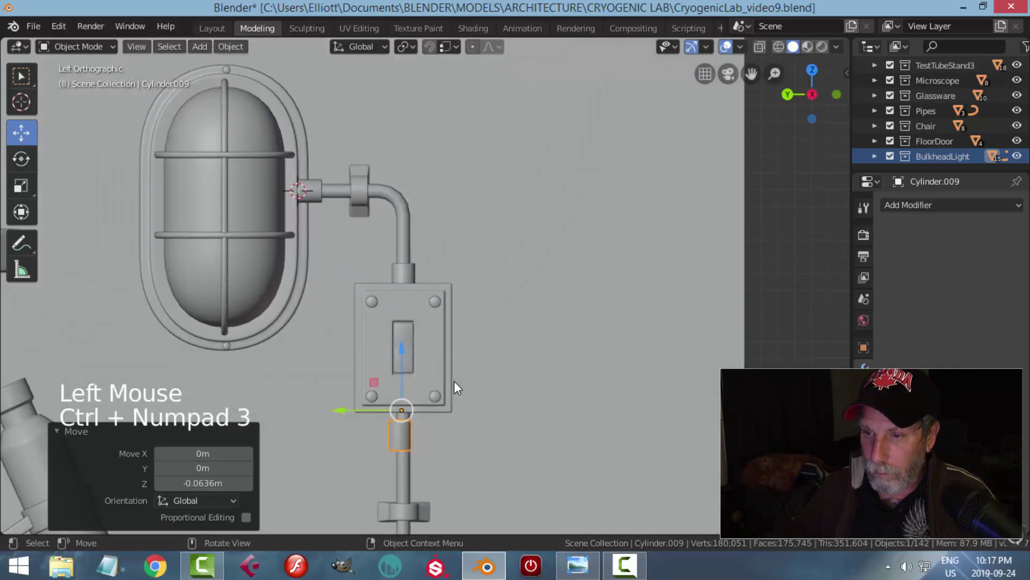
pyautogui.scroll(2, 454, 381)
pyautogui.keyDown('shift'); pyautogui.moveTo(448, 415); pyautogui.dragTo(445, 376, button='middle'); pyautogui.keyUp('shift')
pyautogui.moveTo(350, 418); pyautogui.dragTo(342, 413)
pyautogui.moveTo(398, 381); pyautogui.dragTo(396, 343)
pyautogui.hotkey('alt', 'a')
# Step: Nudge the lower sleeve -0.00012 m in X and 0.000214 m in Z to centre it around the conduit
pyautogui.moveTo(530, 408); pyautogui.dragTo(372, 388, button='middle')
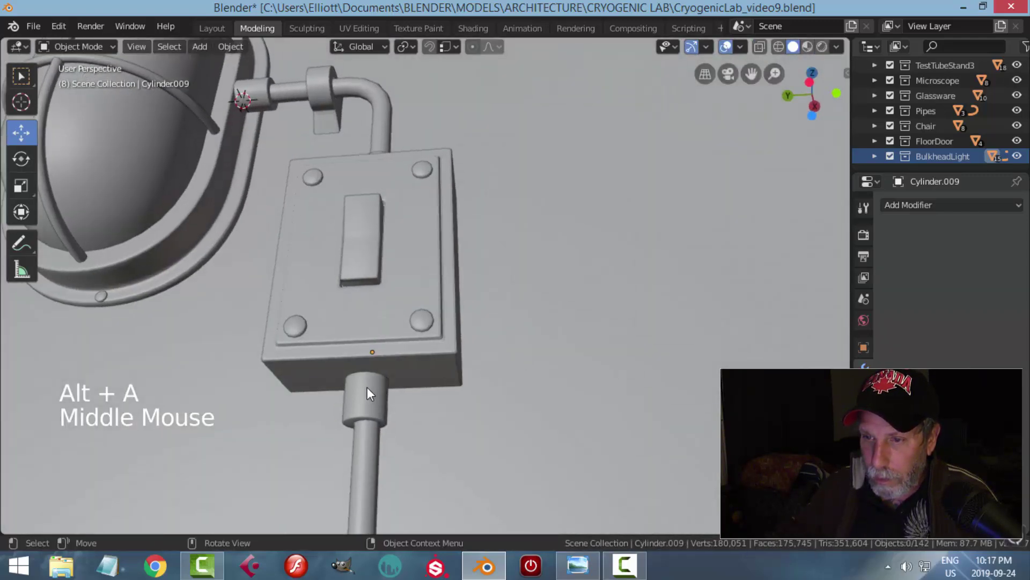
pyautogui.click(346, 398)
pyautogui.moveTo(317, 356); pyautogui.dragTo(321, 360)
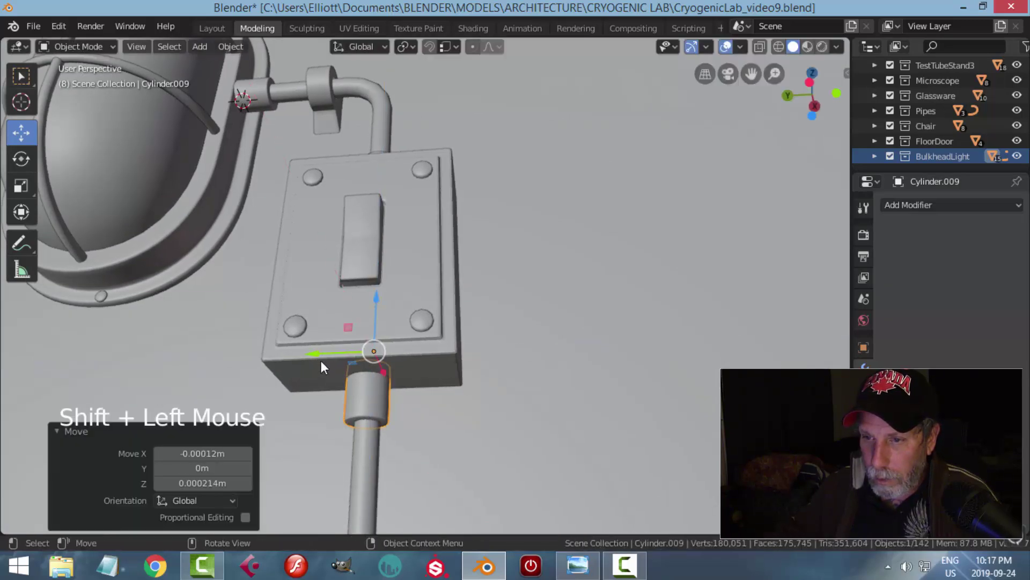
pyautogui.click(318, 353)
pyautogui.hotkey('alt', 'a')
# Step: Try a level 1 subdivision surface on the bent conduit and inspect its smoothness up close and from afar
pyautogui.scroll(-5, 546, 346)
pyautogui.moveTo(546, 347); pyautogui.dragTo(414, 283, button='middle')
pyautogui.scroll(2, 434, 413)
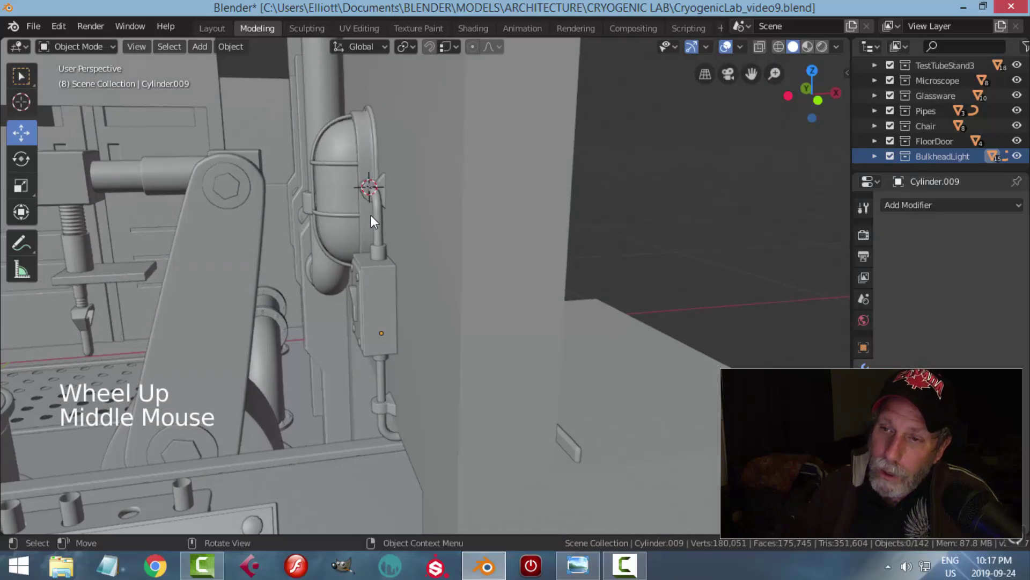
pyautogui.moveTo(420, 386); pyautogui.dragTo(412, 353, button='middle')
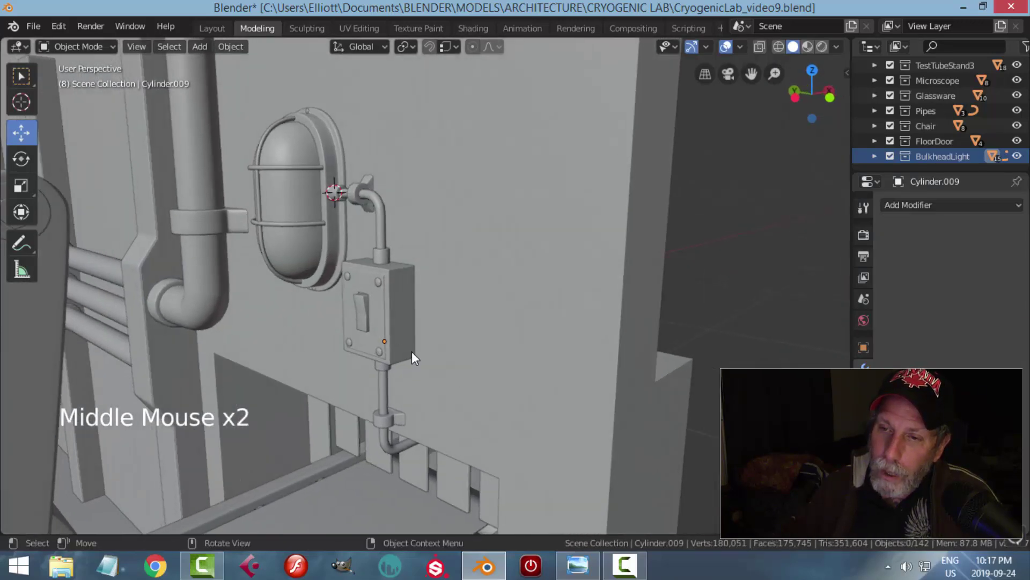
pyautogui.click(384, 217)
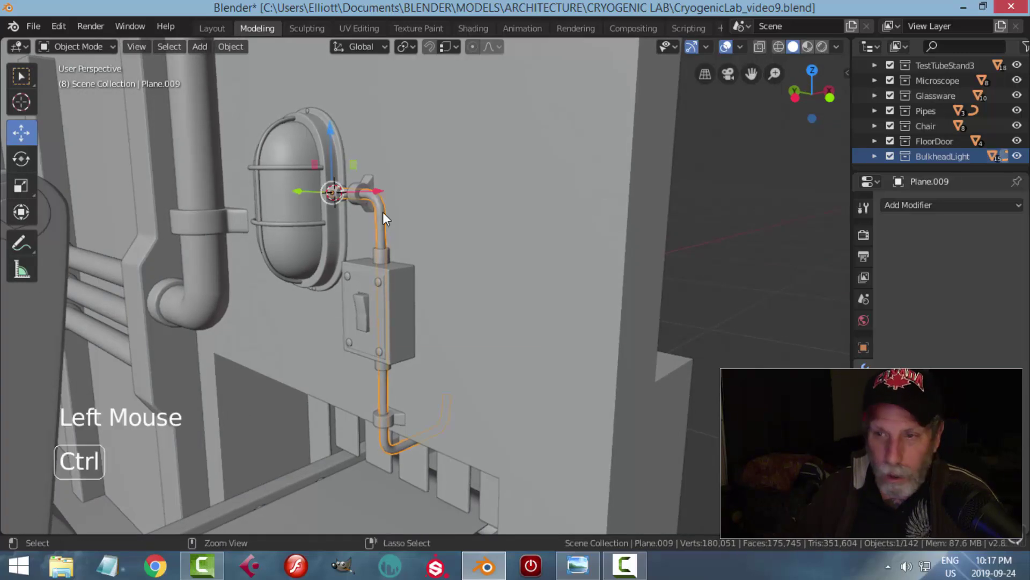
pyautogui.hotkey('ctrl', '1')
pyautogui.hotkey('alt', 'a')
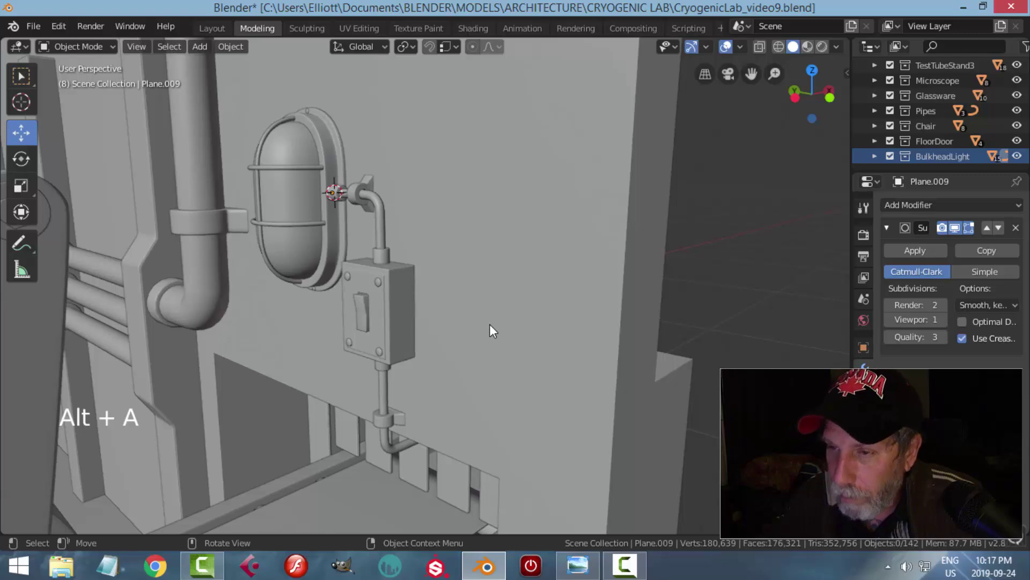
pyautogui.moveTo(456, 258); pyautogui.dragTo(574, 322, button='middle')
pyautogui.scroll(2, 429, 290)
pyautogui.scroll(-1, 491, 286)
pyautogui.scroll(-2, 572, 311)
pyautogui.scroll(-1, 546, 321)
pyautogui.scroll(-5, 644, 304)
pyautogui.moveTo(644, 305); pyautogui.dragTo(559, 297, button='middle')
pyautogui.scroll(7, 434, 320)
pyautogui.keyDown('shift'); pyautogui.moveTo(433, 320); pyautogui.dragTo(474, 327, button='middle'); pyautogui.keyUp('shift')
pyautogui.scroll(2, 446, 311)
# Step: Remove the subdivision surface modifier from the conduit and open its curve geometry settings
pyautogui.click(462, 275)
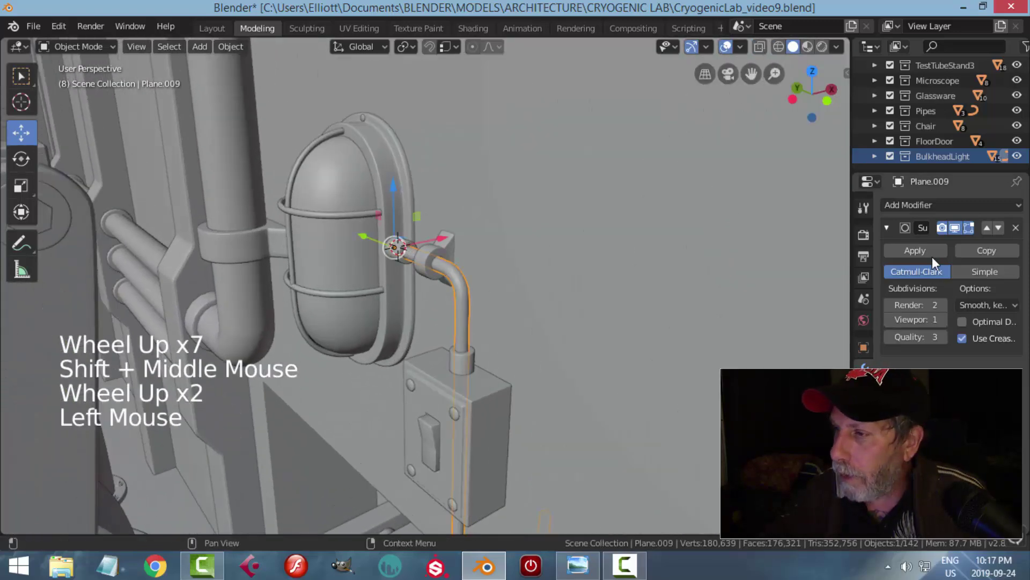
pyautogui.click(1014, 229)
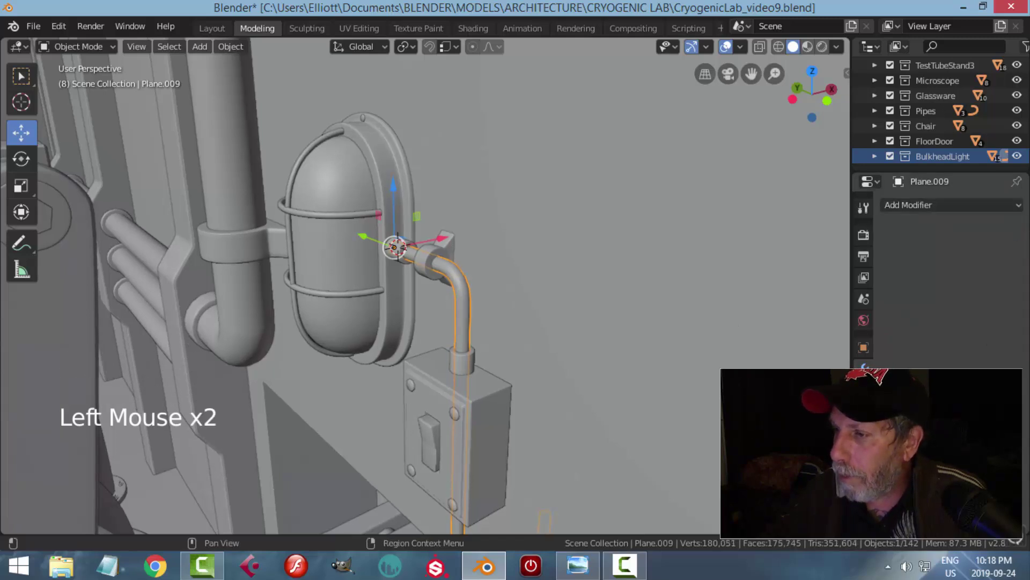
pyautogui.click(863, 431)
pyautogui.scroll(-5, 950, 301)
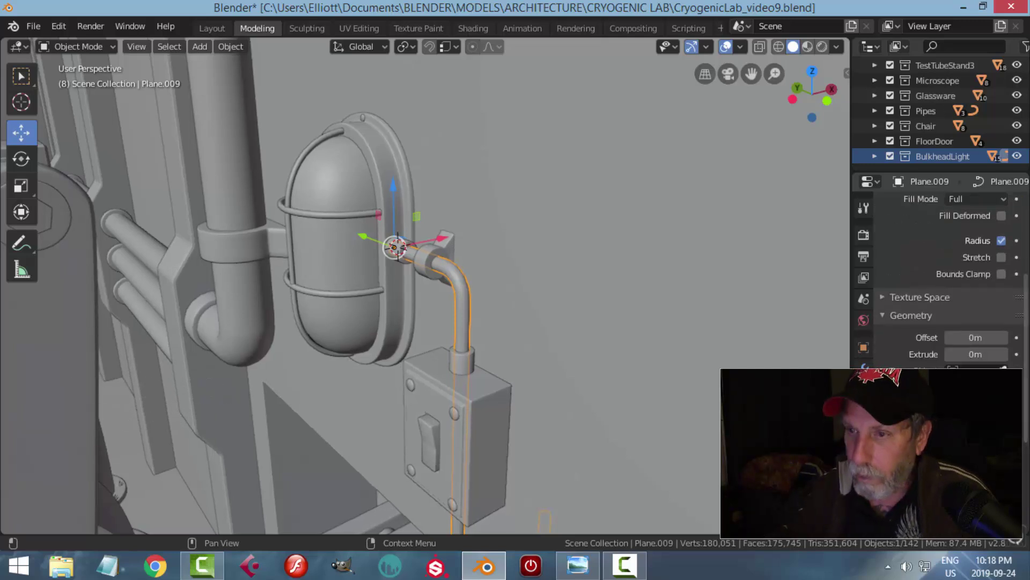
# Step: Deselect the conduit and save the scene file
pyautogui.hotkey('alt', 'a')
pyautogui.moveTo(540, 287); pyautogui.dragTo(617, 281, button='middle')
pyautogui.scroll(-4, 552, 368)
pyautogui.moveTo(552, 368); pyautogui.dragTo(651, 318, button='middle')
pyautogui.scroll(-2, 523, 375)
pyautogui.hotkey('ctrl', 's')
pyautogui.scroll(-3, 513, 345)
pyautogui.keyDown('shift'); pyautogui.moveTo(513, 345); pyautogui.dragTo(645, 283, button='middle'); pyautogui.keyUp('shift')
# Step: Adjust the viewport shading options and reset the 3D cursor to the world origin with the whole scene framed
pyautogui.click(836, 47)
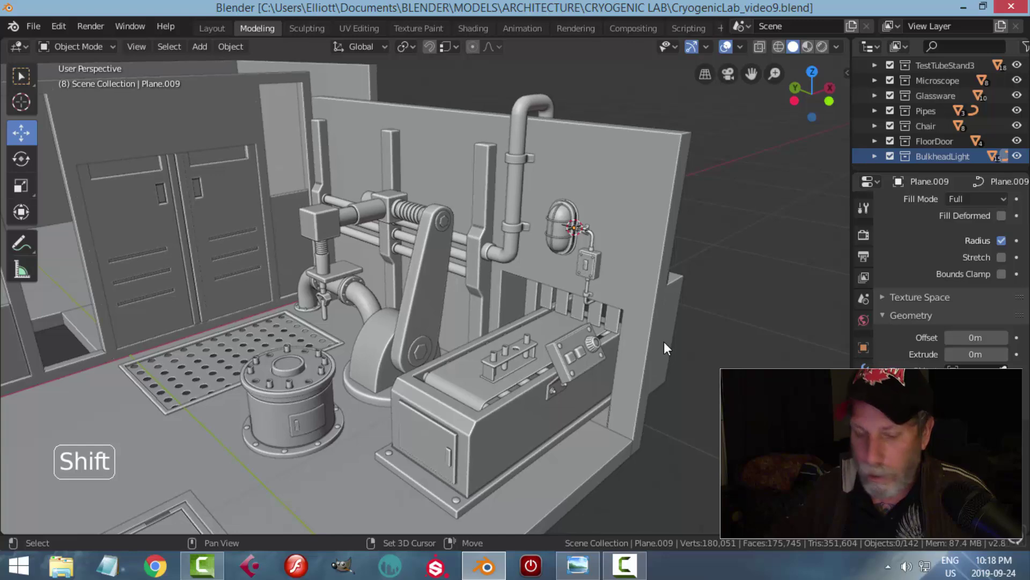
pyautogui.hotkey('shift', 'c')
pyautogui.scroll(2, 666, 342)
pyautogui.keyDown('shift'); pyautogui.moveTo(716, 344); pyautogui.dragTo(541, 376, button='middle'); pyautogui.keyUp('shift')
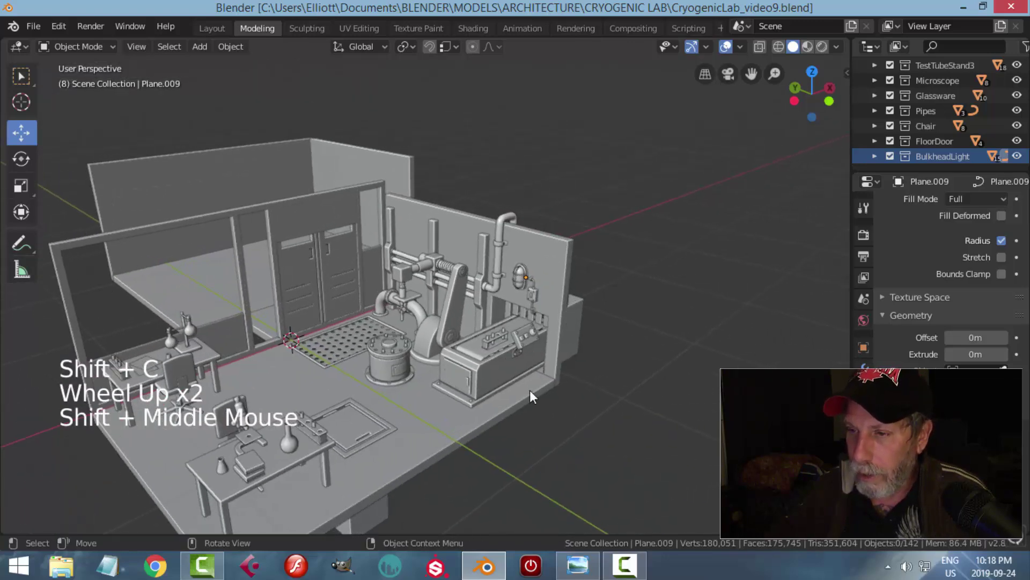
# Step: Examine the bulkhead light, conduit and switch box in context with the conveyor and surrounding lab equipment
pyautogui.click(442, 418)
pyautogui.hotkey('alt', 'a')
pyautogui.scroll(3, 591, 400)
pyautogui.keyDown('shift'); pyautogui.moveTo(679, 368); pyautogui.dragTo(604, 369, button='middle'); pyautogui.keyUp('shift')
pyautogui.scroll(2, 556, 362)
pyautogui.scroll(-1, 550, 365)
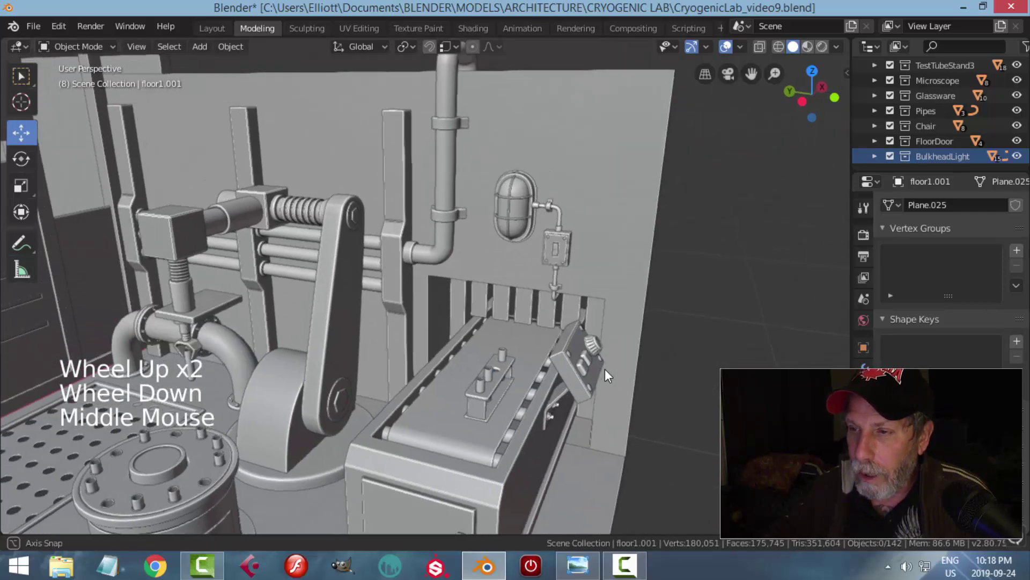
pyautogui.scroll(2, 604, 368)
pyautogui.keyDown('shift'); pyautogui.moveTo(624, 285); pyautogui.dragTo(513, 342, button='middle'); pyautogui.keyUp('shift')
pyautogui.scroll(-1, 519, 358)
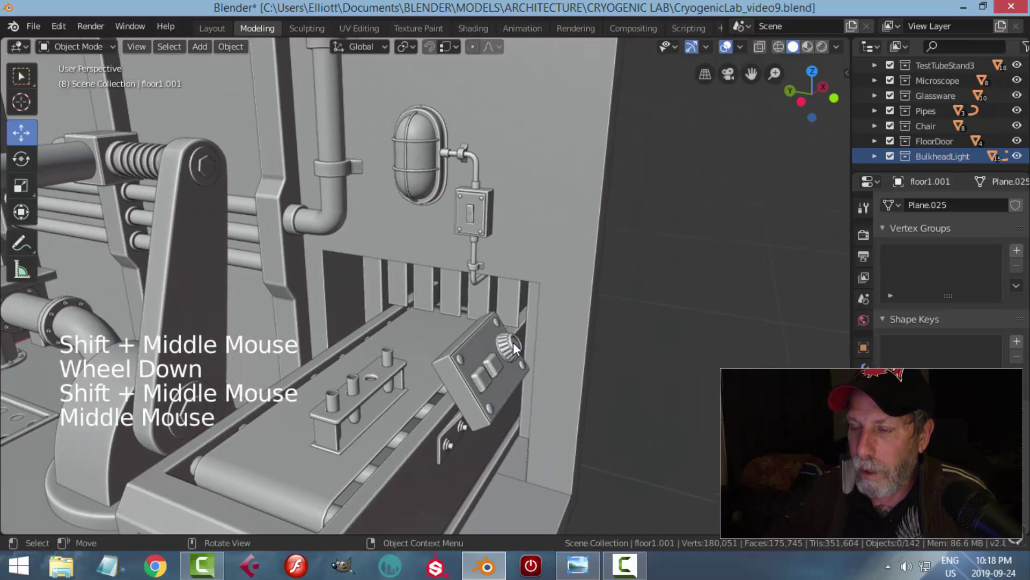
pyautogui.scroll(-1, 510, 322)
pyautogui.scroll(1, 479, 268)
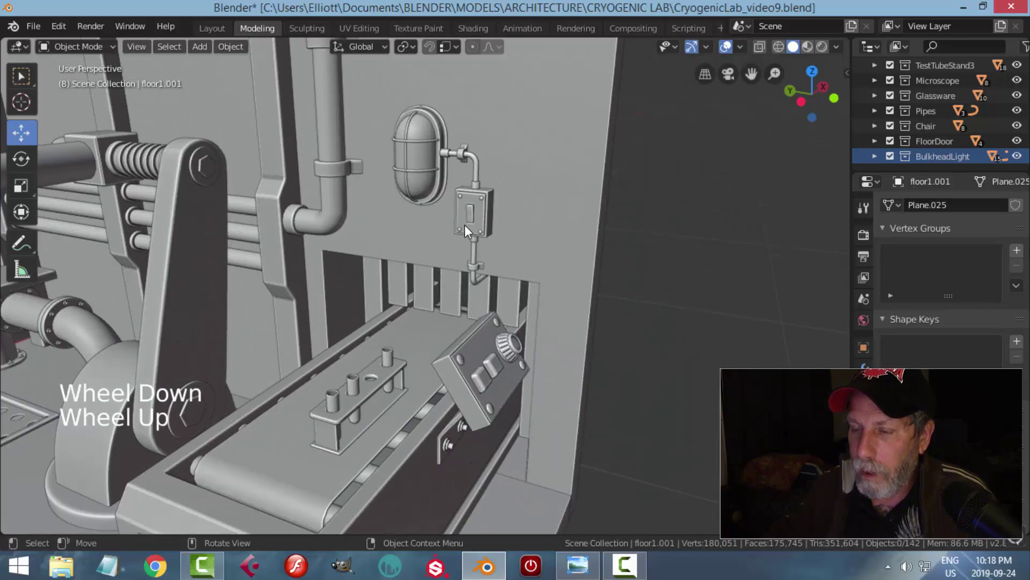
pyautogui.scroll(-2, 474, 266)
pyautogui.keyDown('shift'); pyautogui.moveTo(466, 281); pyautogui.dragTo(574, 182, button='middle'); pyautogui.keyUp('shift')
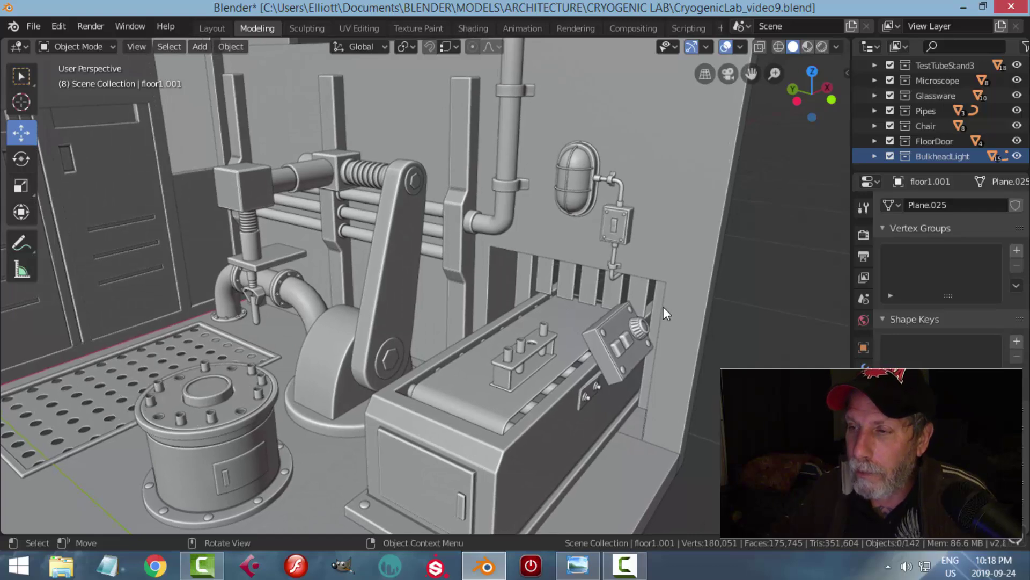
pyautogui.scroll(-2, 646, 304)
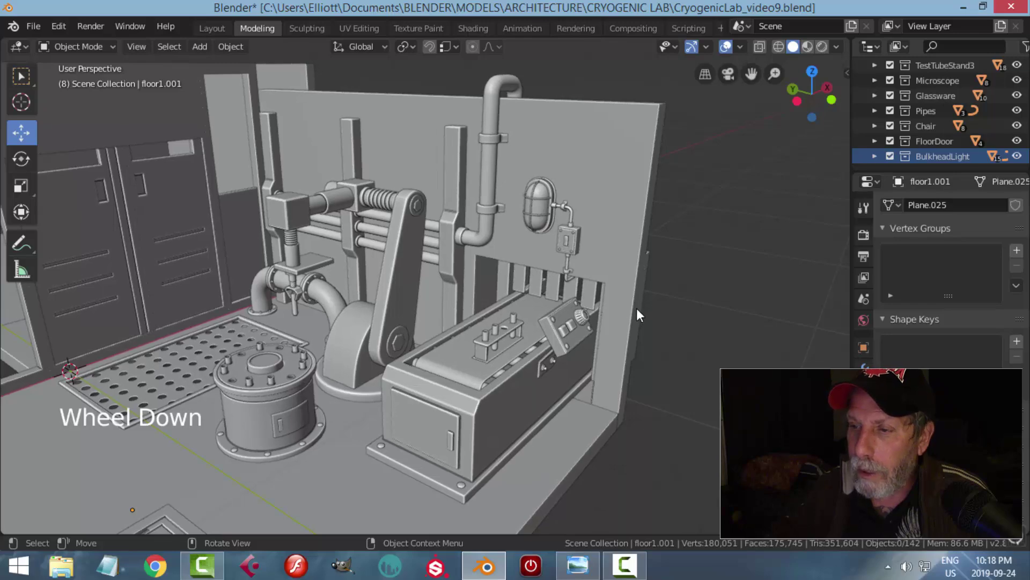
pyautogui.scroll(2, 623, 307)
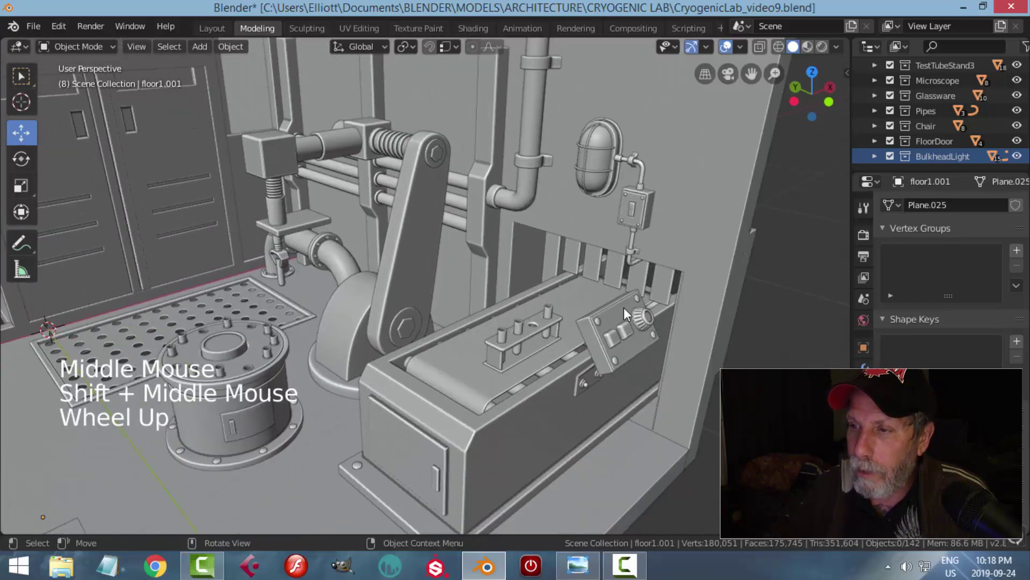